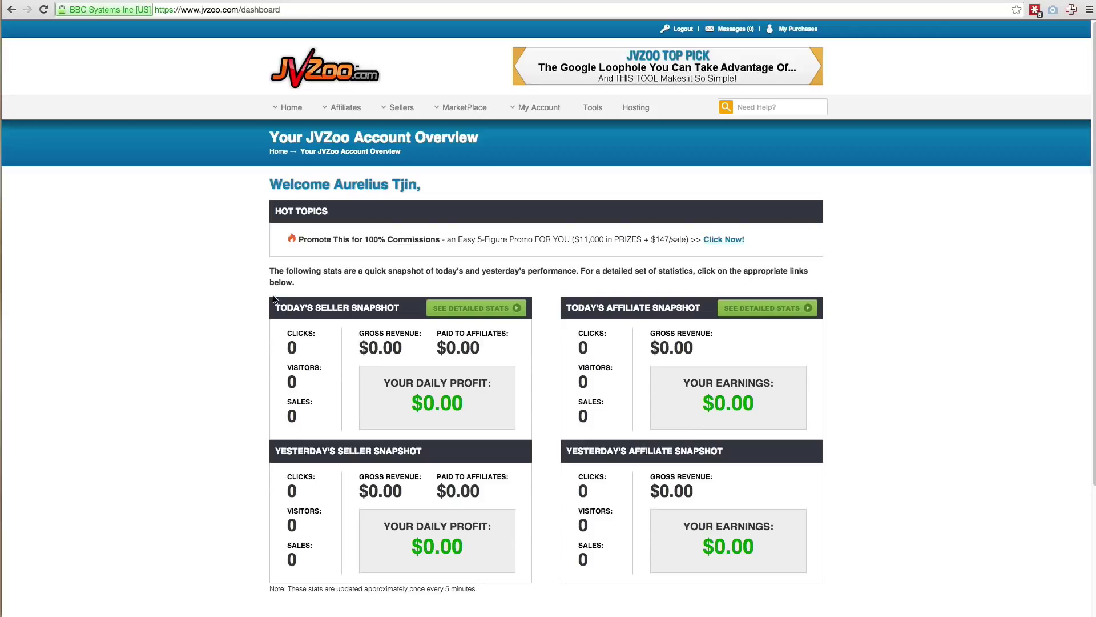
triple_click(295, 281)
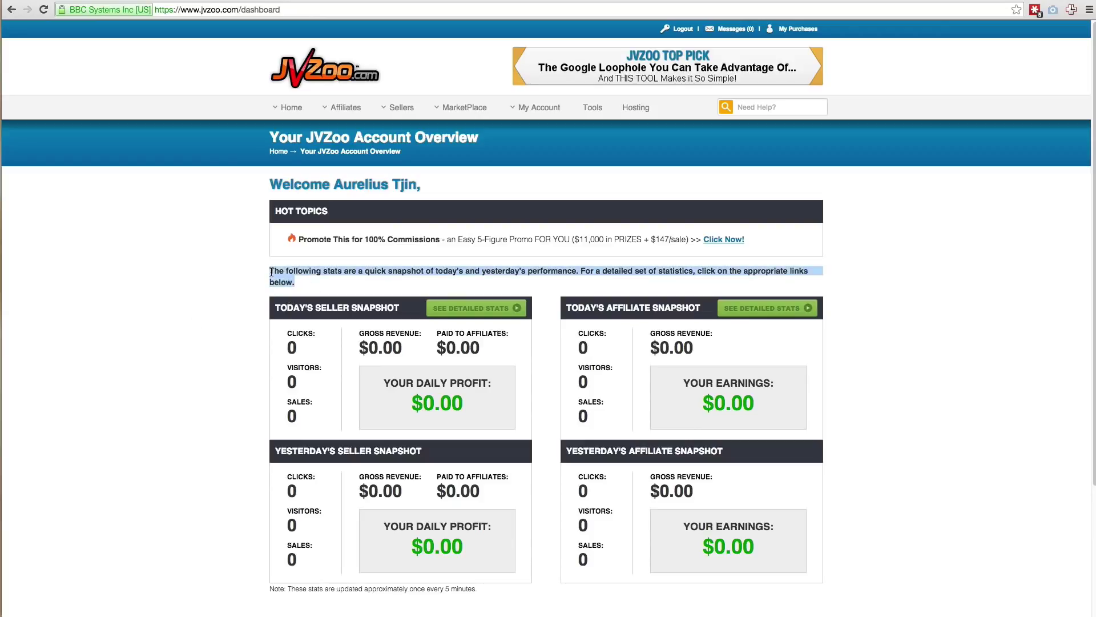
left_click(395, 284)
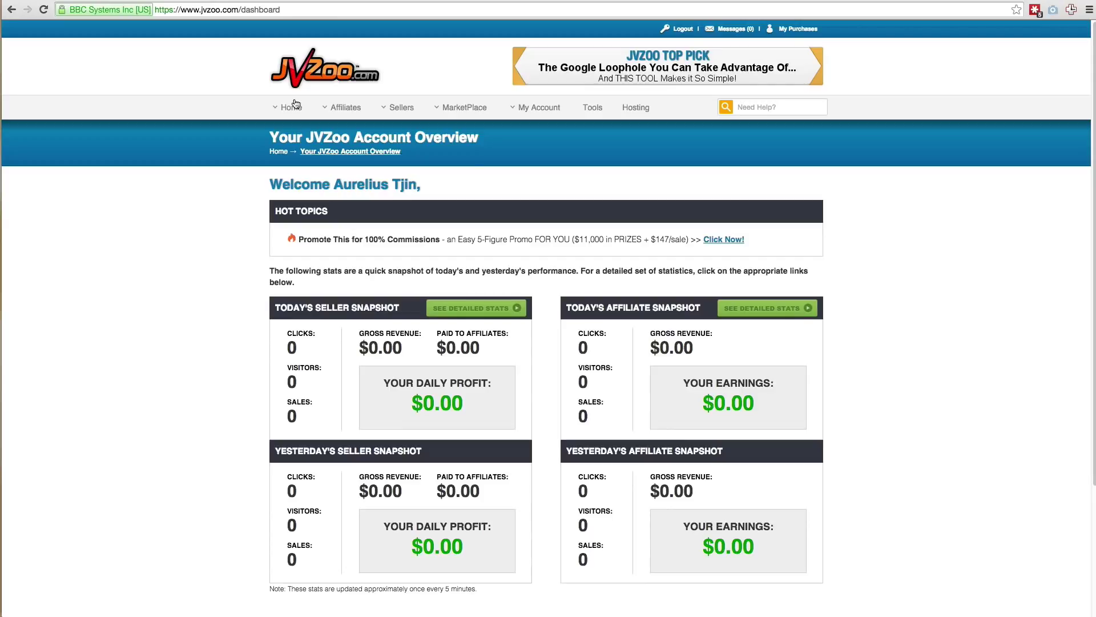
Search the web for "jvzoo signup" in a new tab and open the "Register For an Account" result
key("super+t")
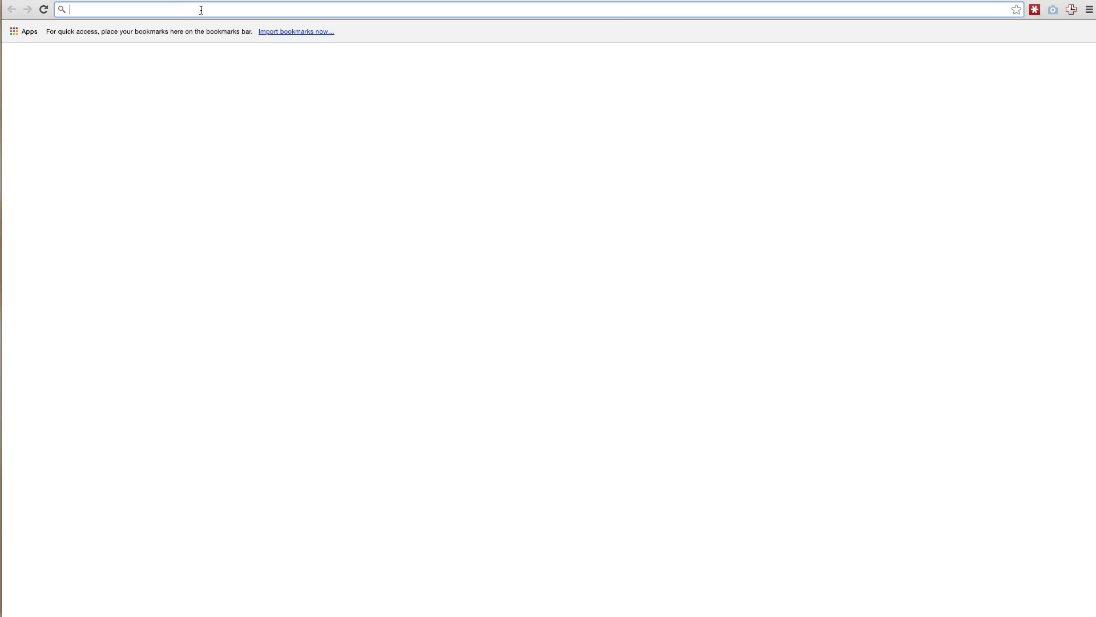
type("jvzoo signup")
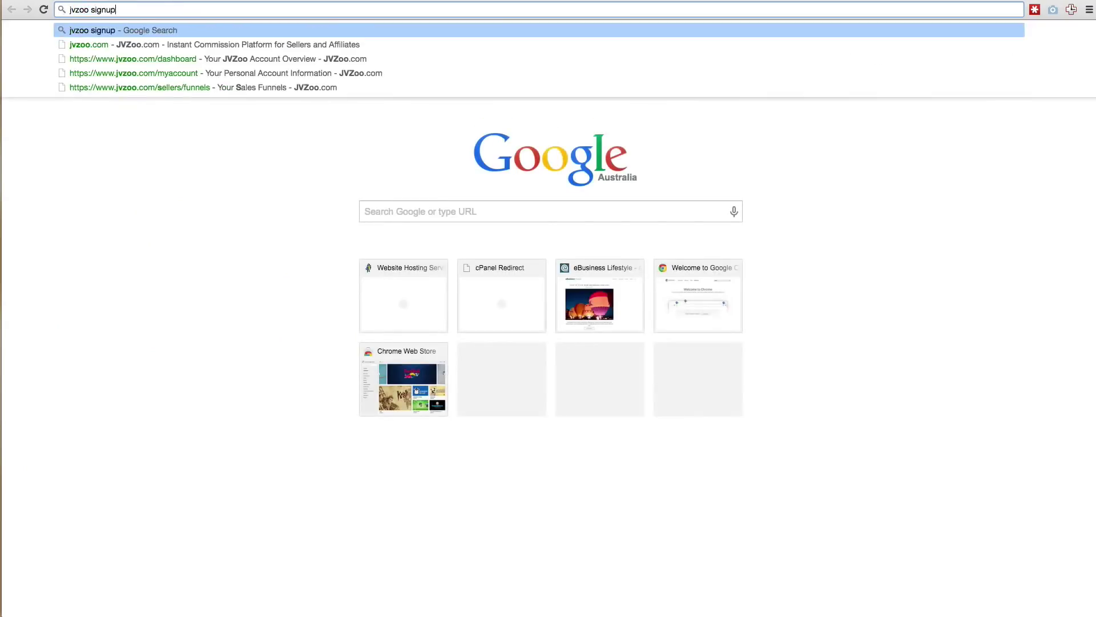
key("Return")
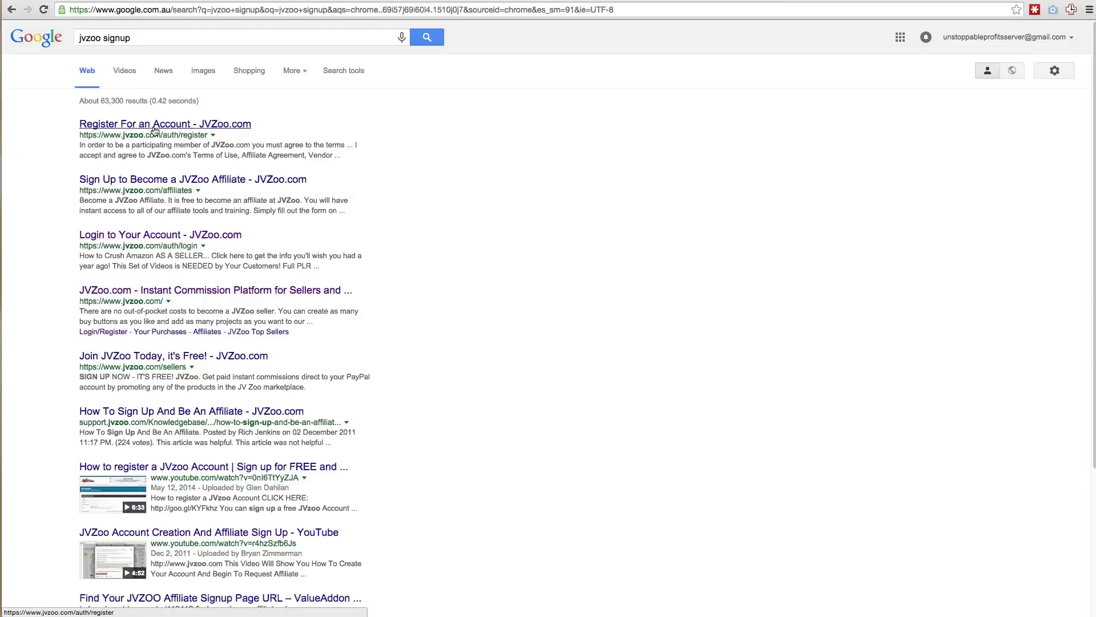
left_click(200, 125)
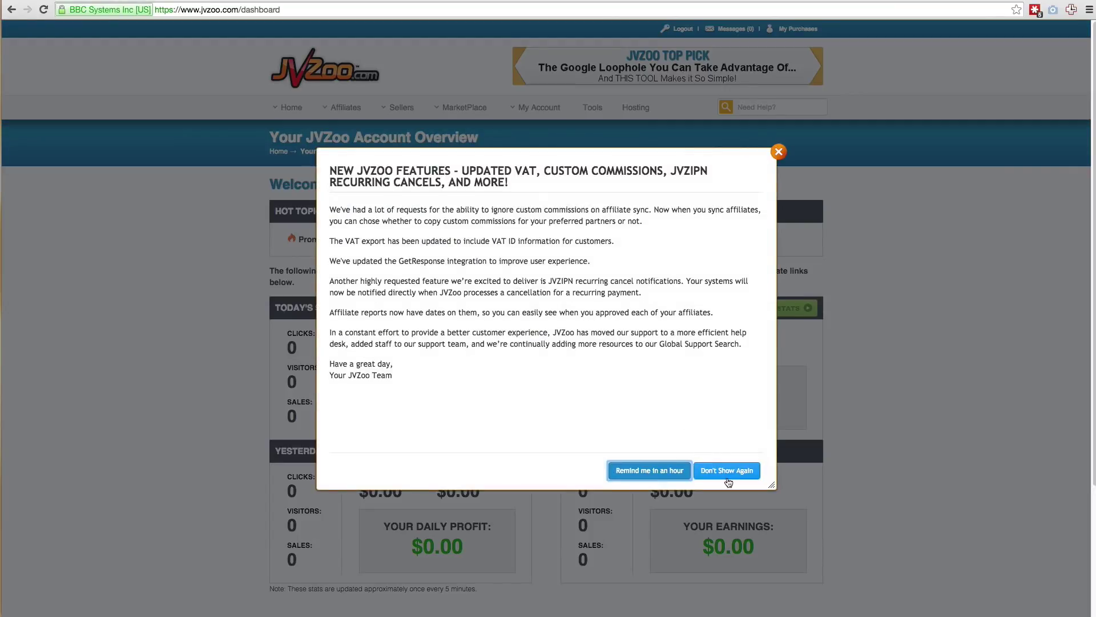
Dismiss the new-features announcement and open the Seller's Dashboard
left_click(778, 152)
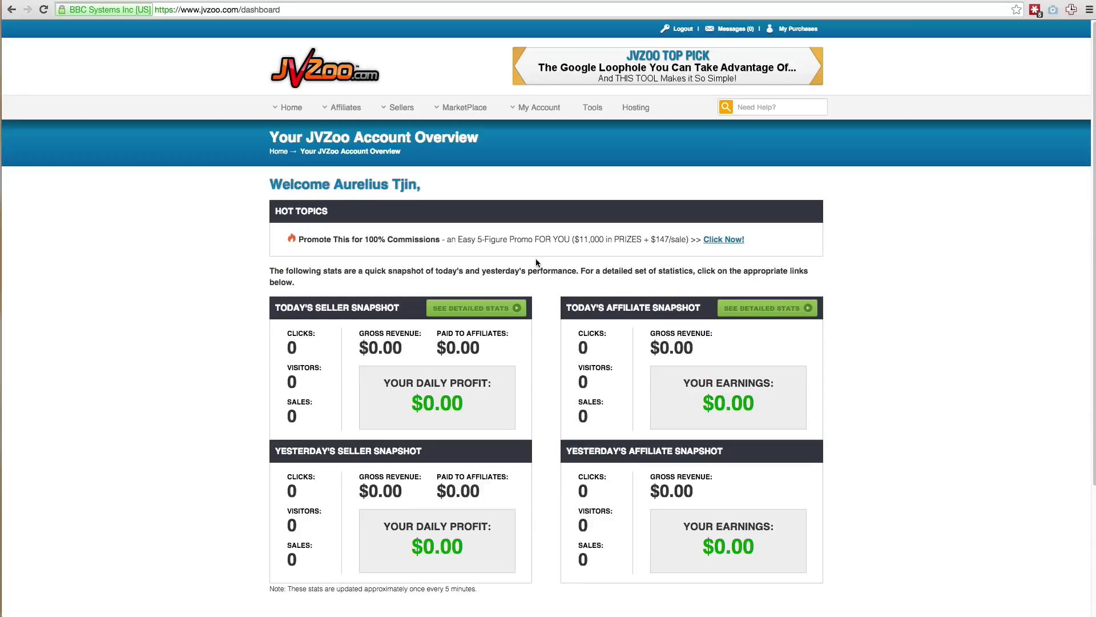
mouse_move(395, 110)
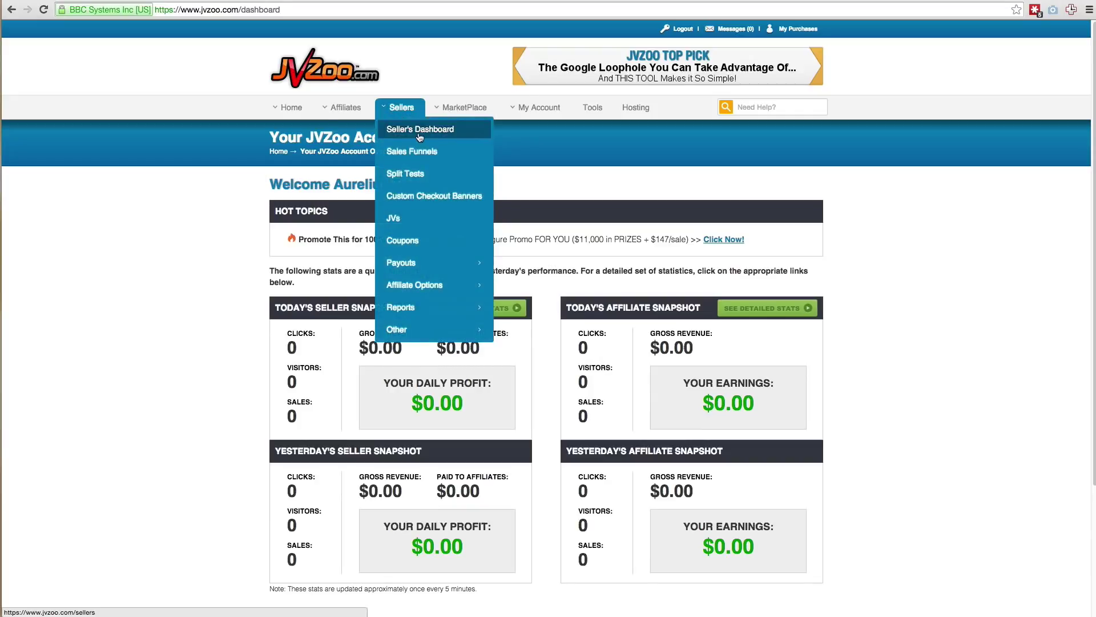
mouse_move(340, 121)
left_click(413, 130)
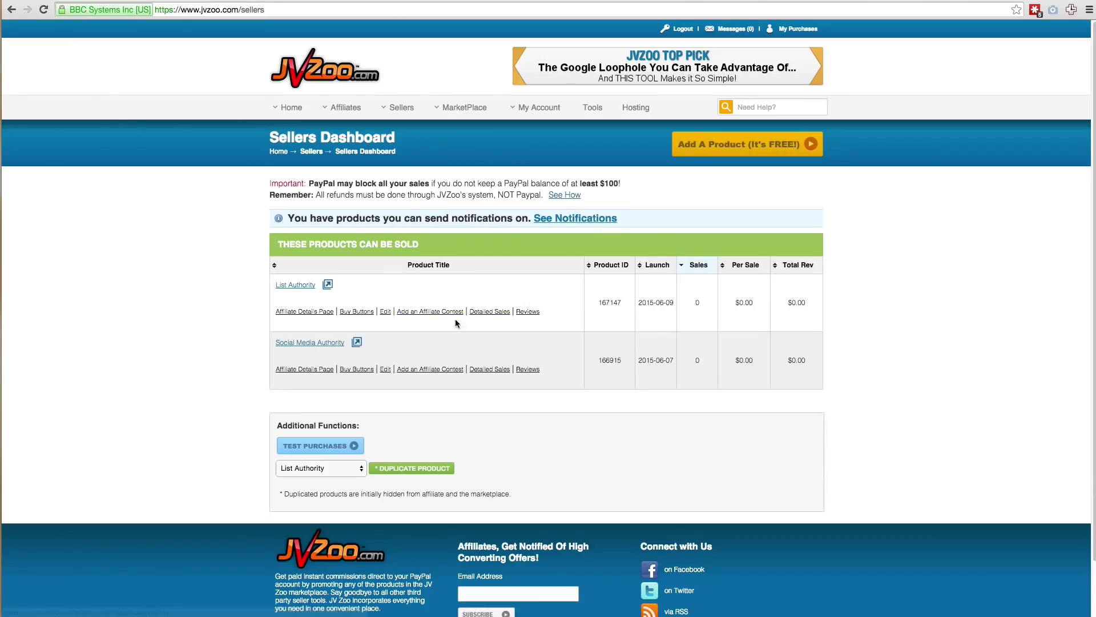
left_click_drag(677, 361, 565, 358)
left_click(565, 358)
left_click_drag(663, 363, 503, 321)
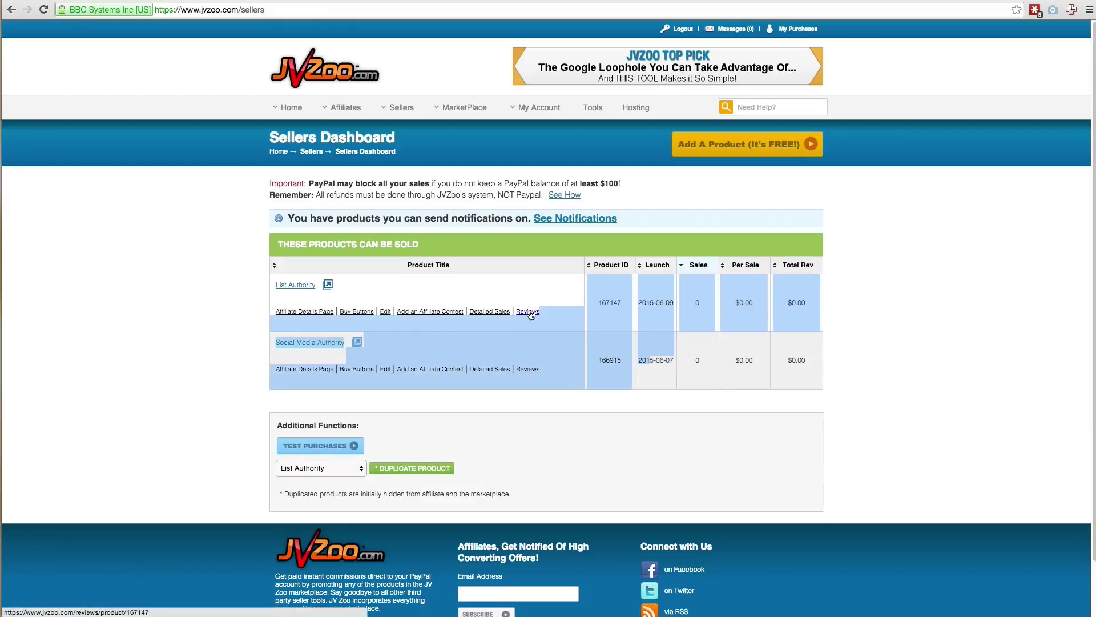
left_click(893, 317)
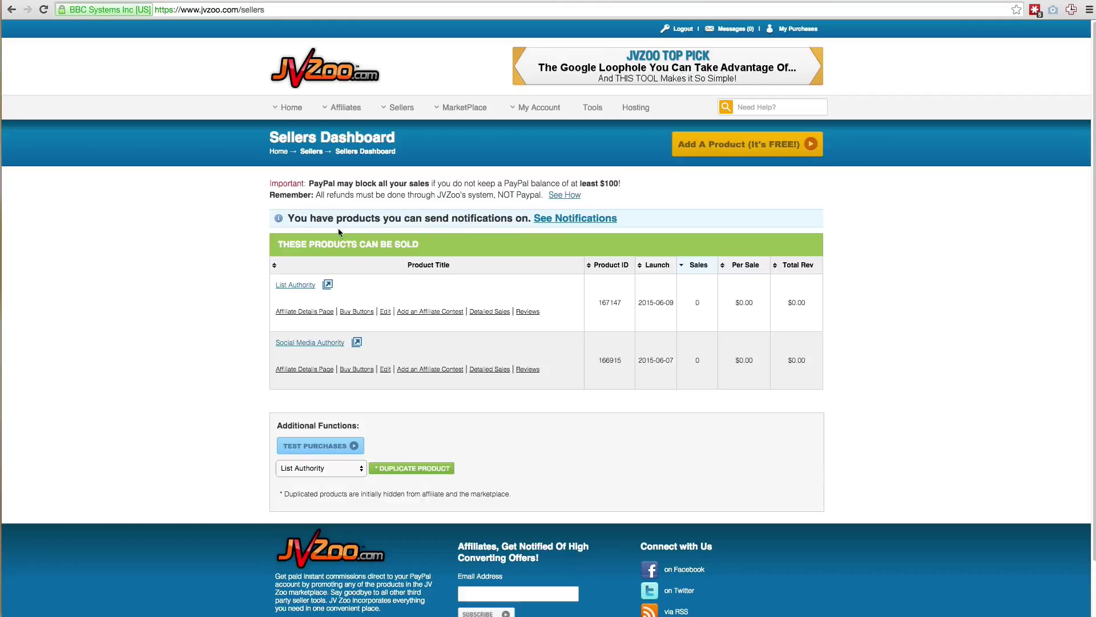
Start adding a new product and set its Allow Sales option to No
left_click(717, 150)
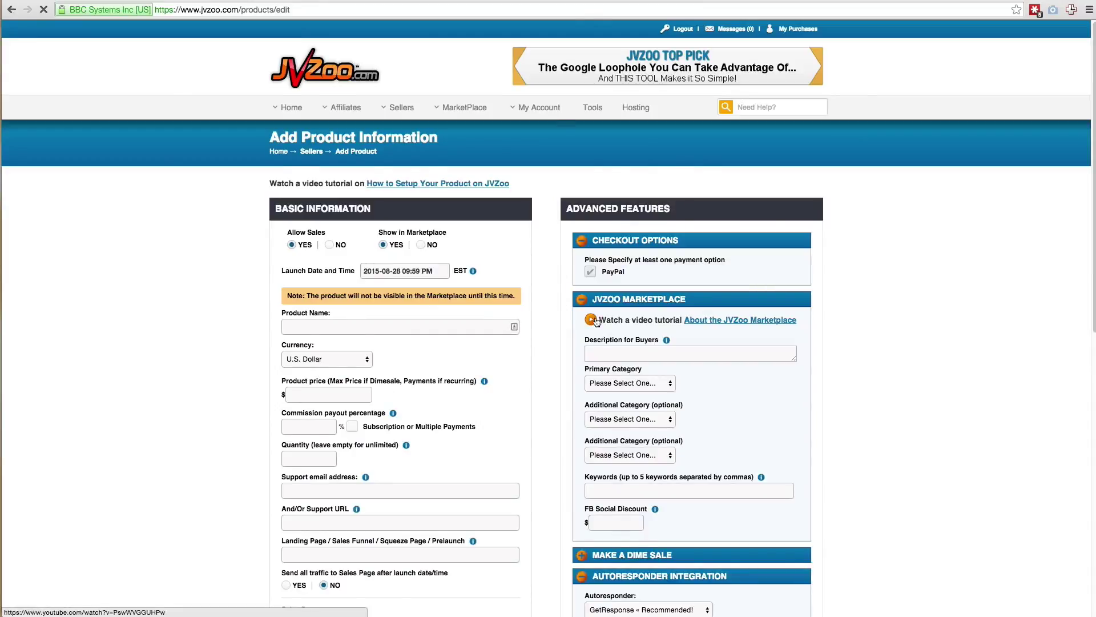
scroll(594, 317, "down", 3)
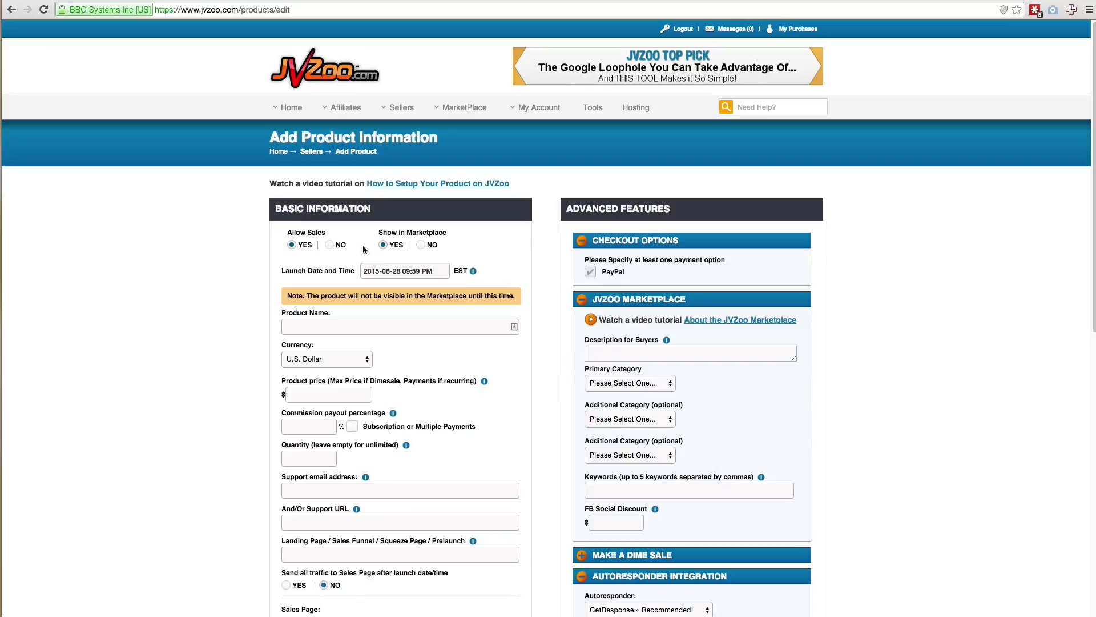
left_click(330, 245)
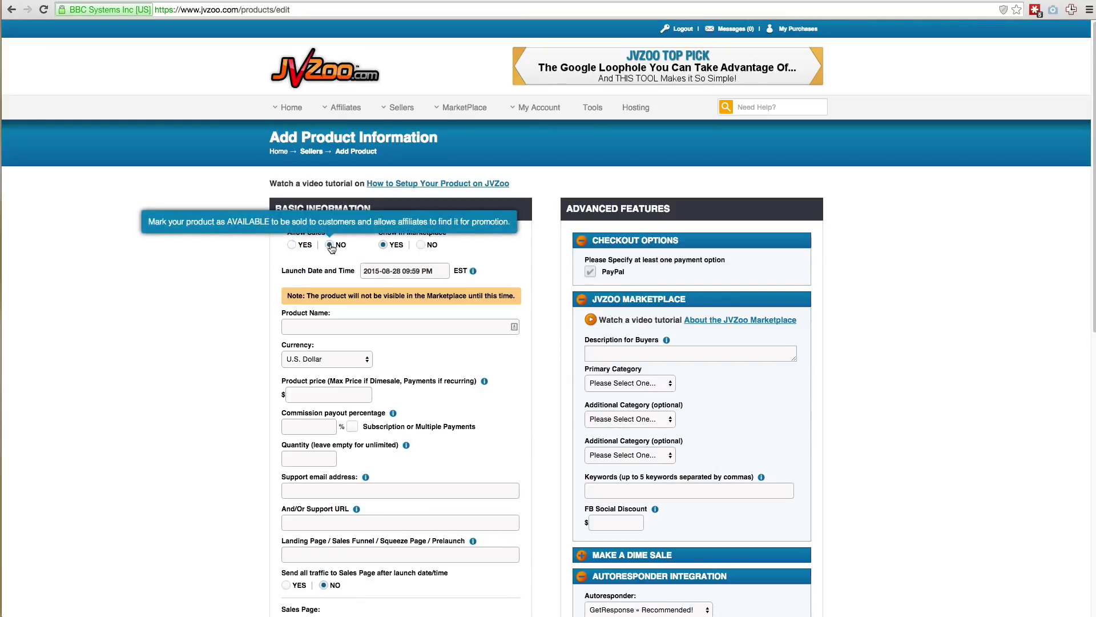
Examine the launch date and time picker, then look over the remaining fields of the Add Product form
left_click(398, 275)
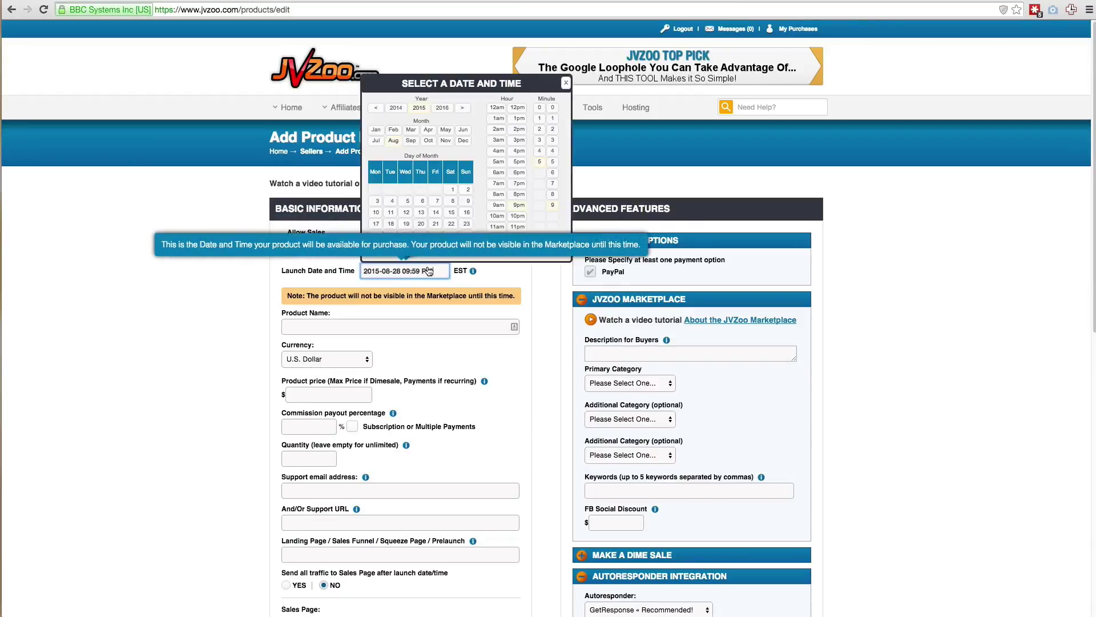
left_click(375, 300)
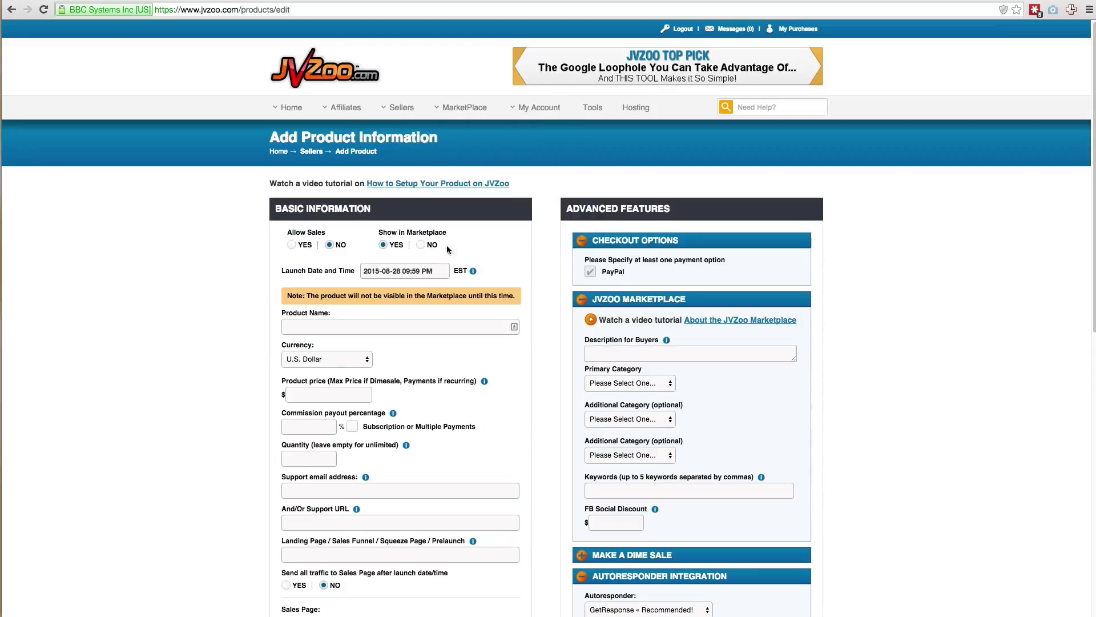
mouse_move(458, 111)
mouse_move(431, 275)
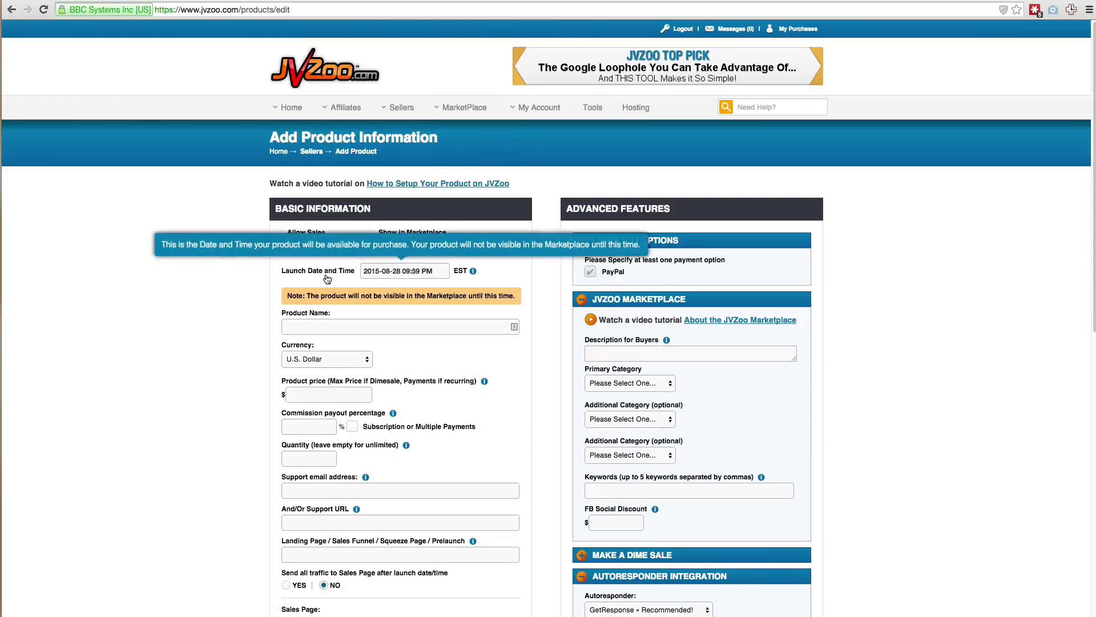
mouse_move(326, 248)
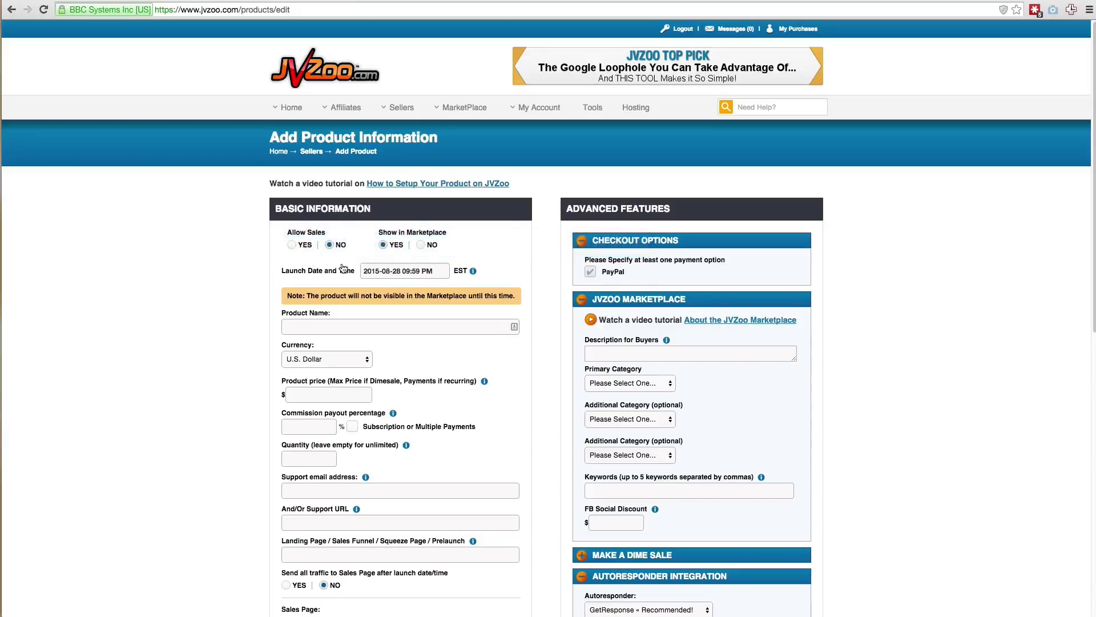
left_click(294, 246)
scroll(203, 323, "down", 7)
scroll(203, 325, "up", 4)
left_click(332, 182)
scroll(440, 215, "up", 3)
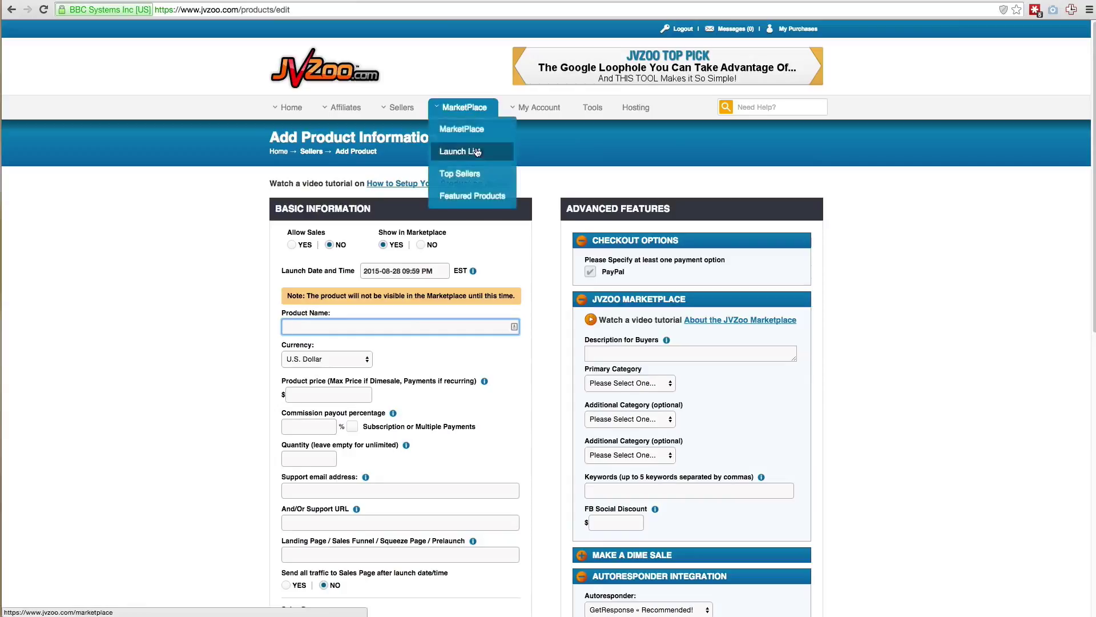
Open the marketplace's Top Sellers page in a new tab and examine the names of today's best-selling products
right_click(461, 175)
left_click(502, 179)
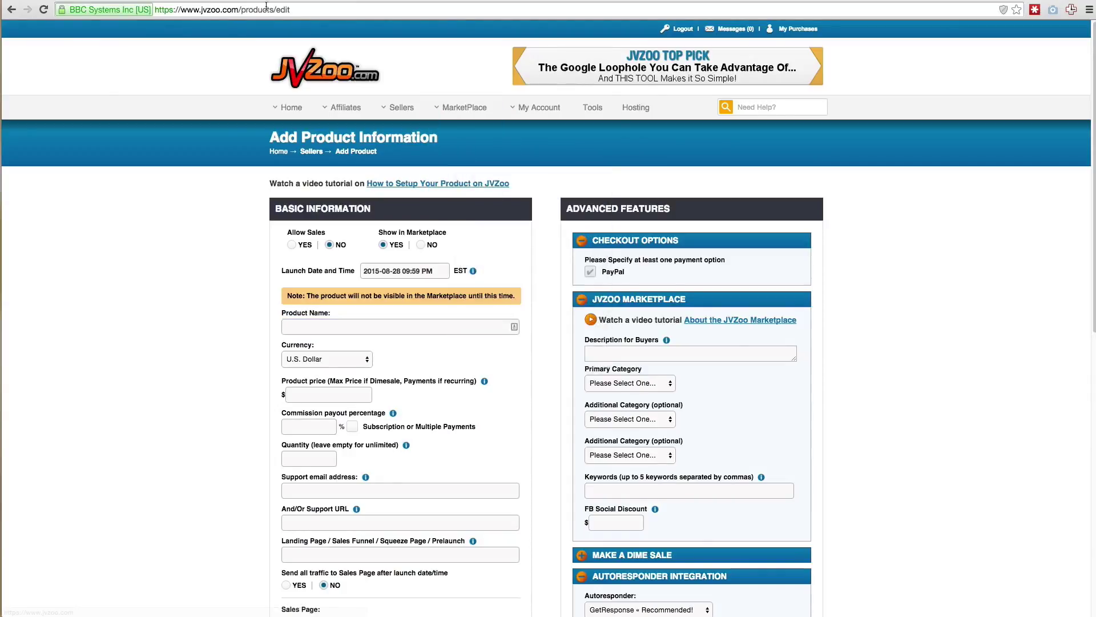
key("ctrl+Tab")
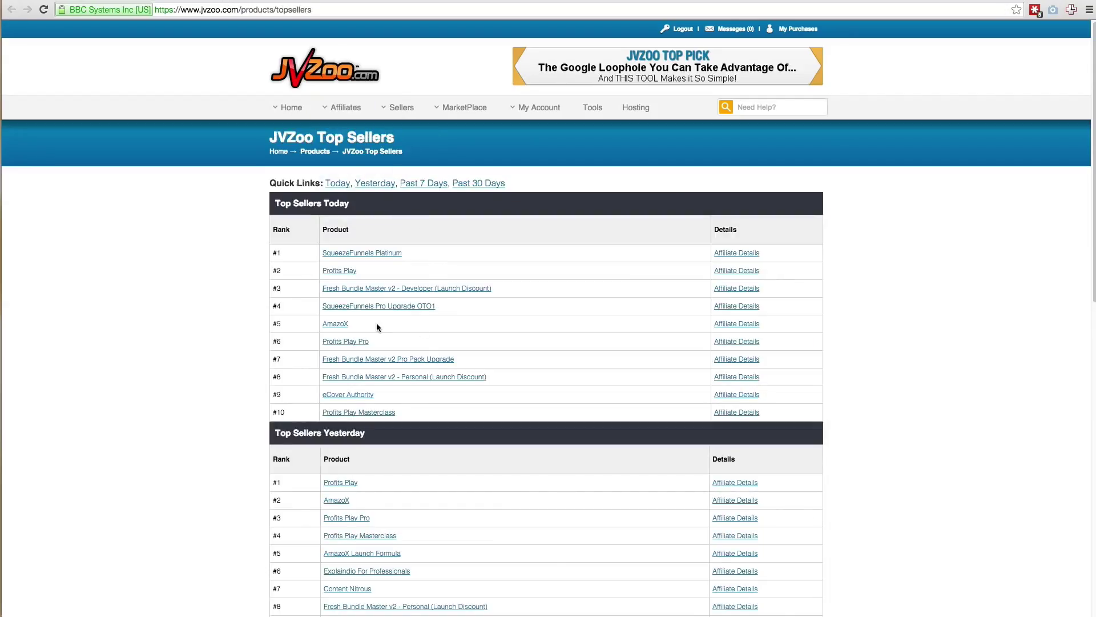
left_click_drag(457, 304, 340, 307)
left_click(485, 283)
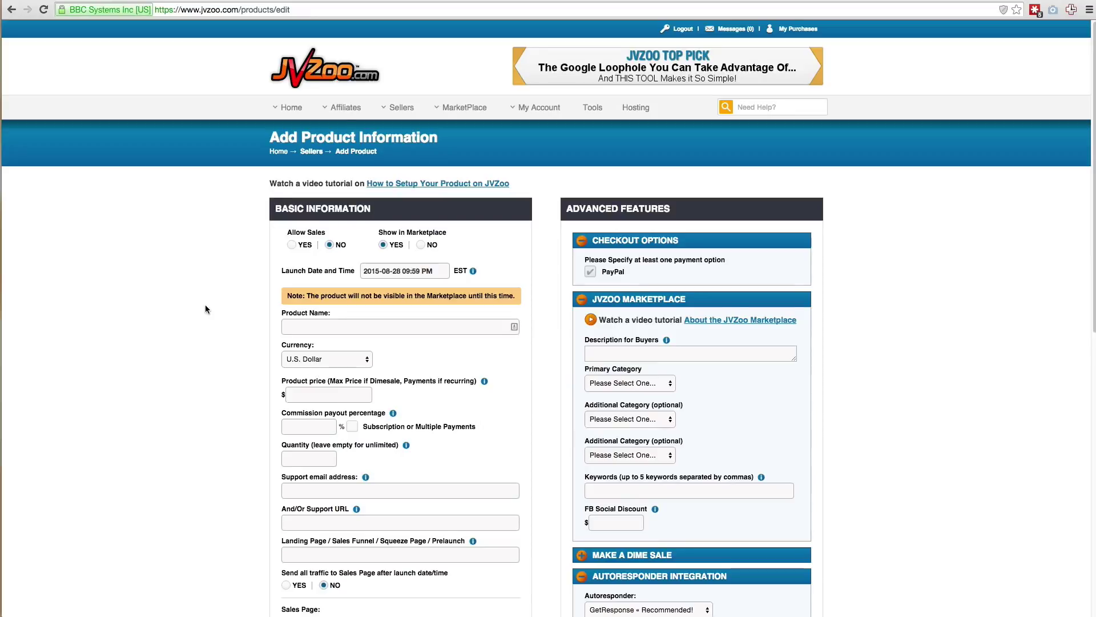
Look over the Product Name, Currency and Product price fields of the new product form
left_click(371, 326)
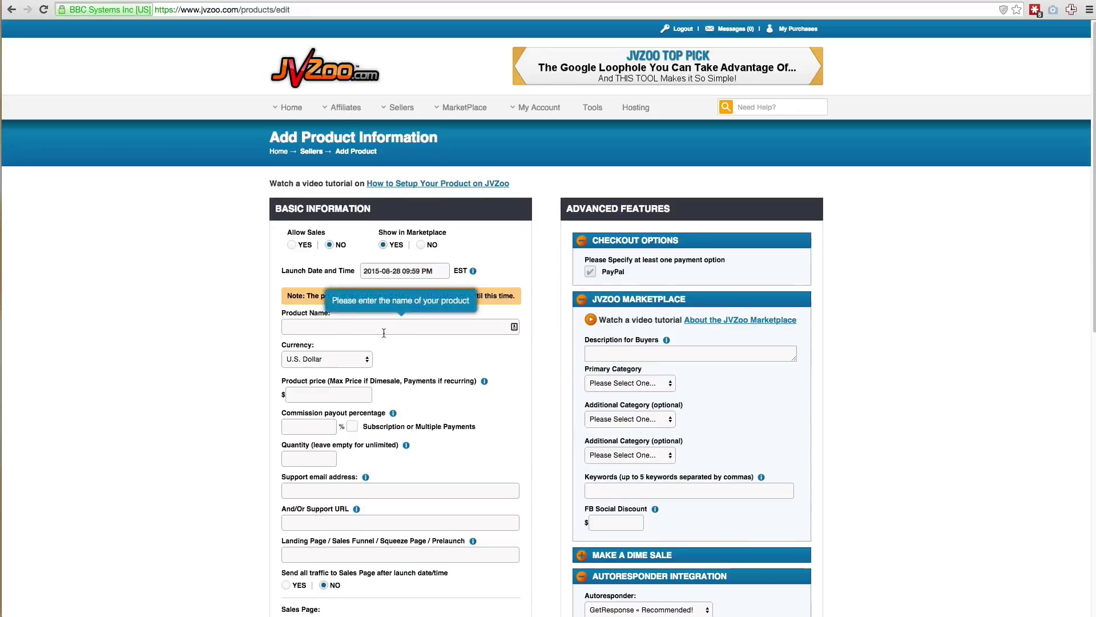
left_click(426, 330)
left_click(201, 349)
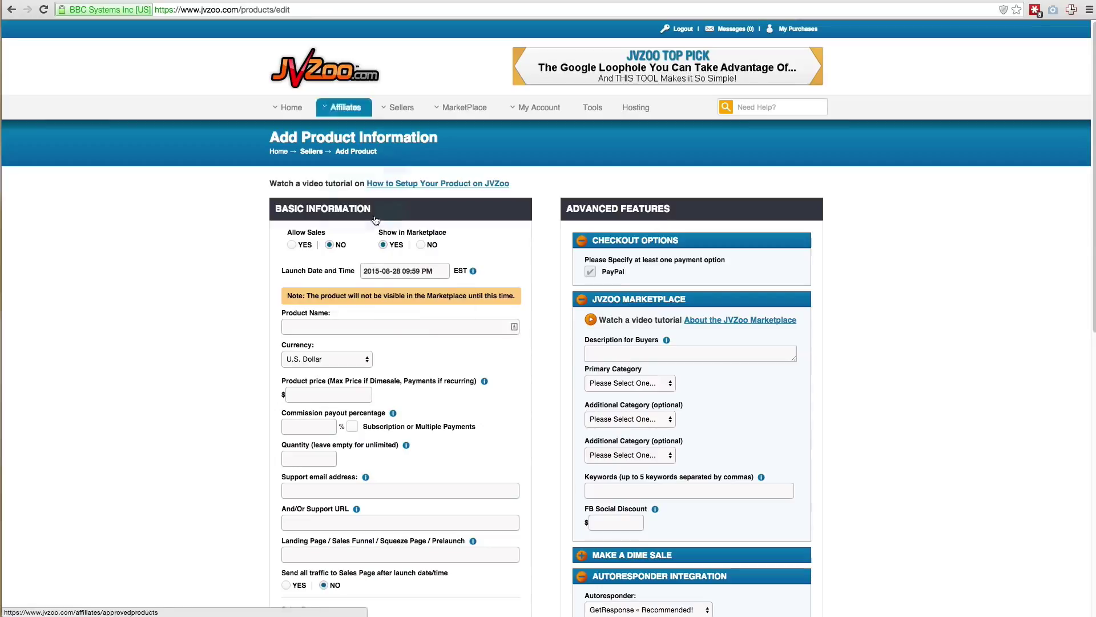
scroll(436, 355, "down", 3)
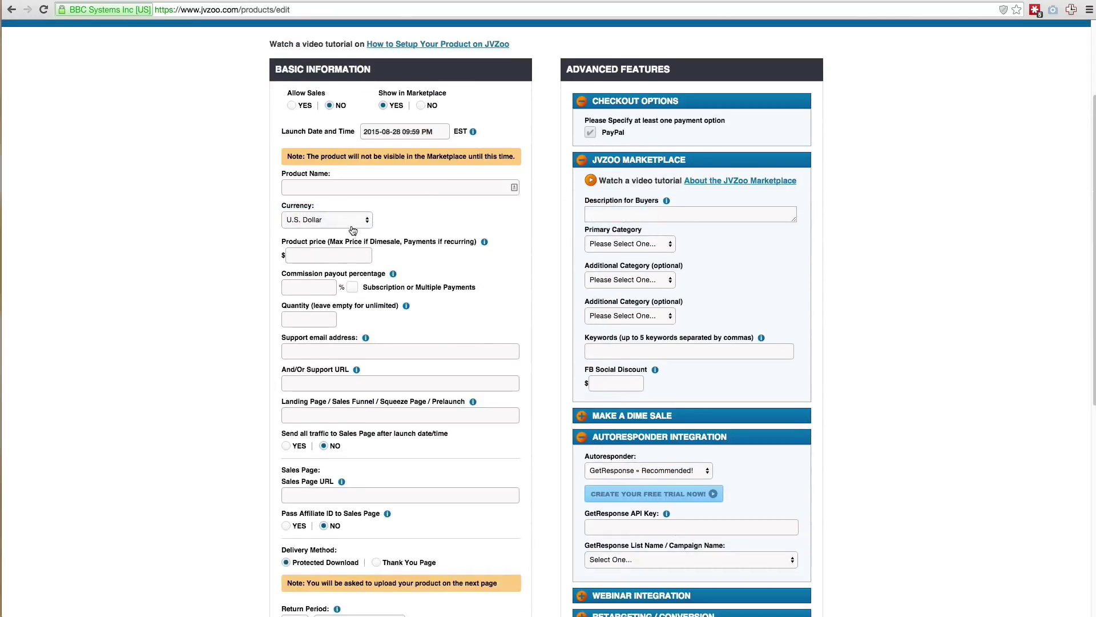
left_click(354, 221)
left_click(354, 223)
left_click(366, 256)
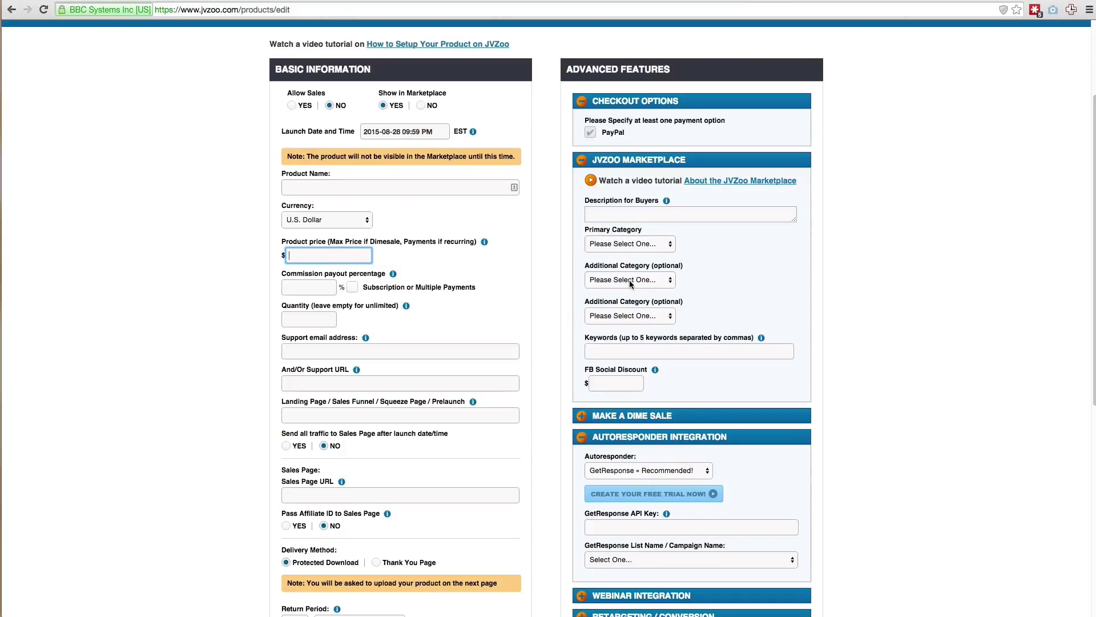
Set up a dime sale with a start price of $7, increasing by $0.01 every 1 sale
scroll(685, 374, "down", 2)
left_click(688, 326)
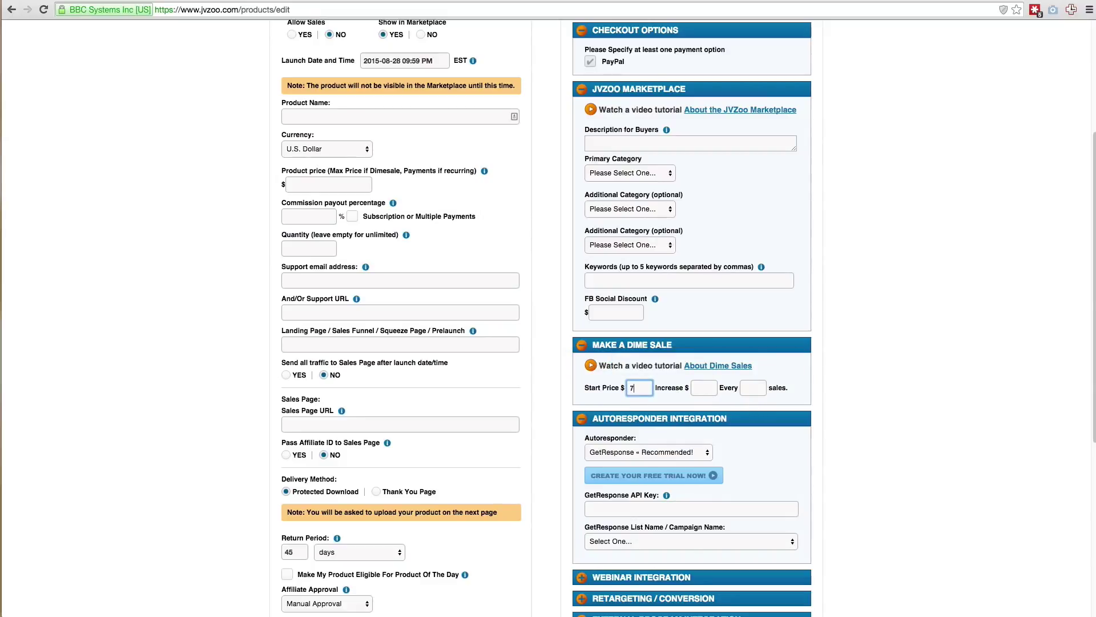
left_click(713, 393)
type("0")
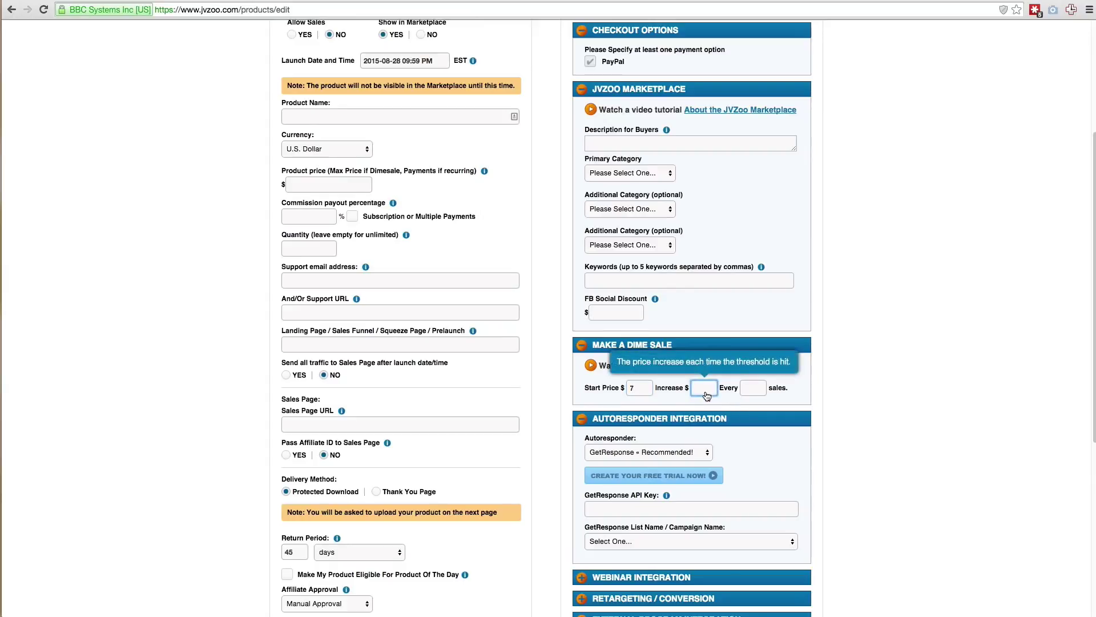
type(".01")
left_click(754, 390)
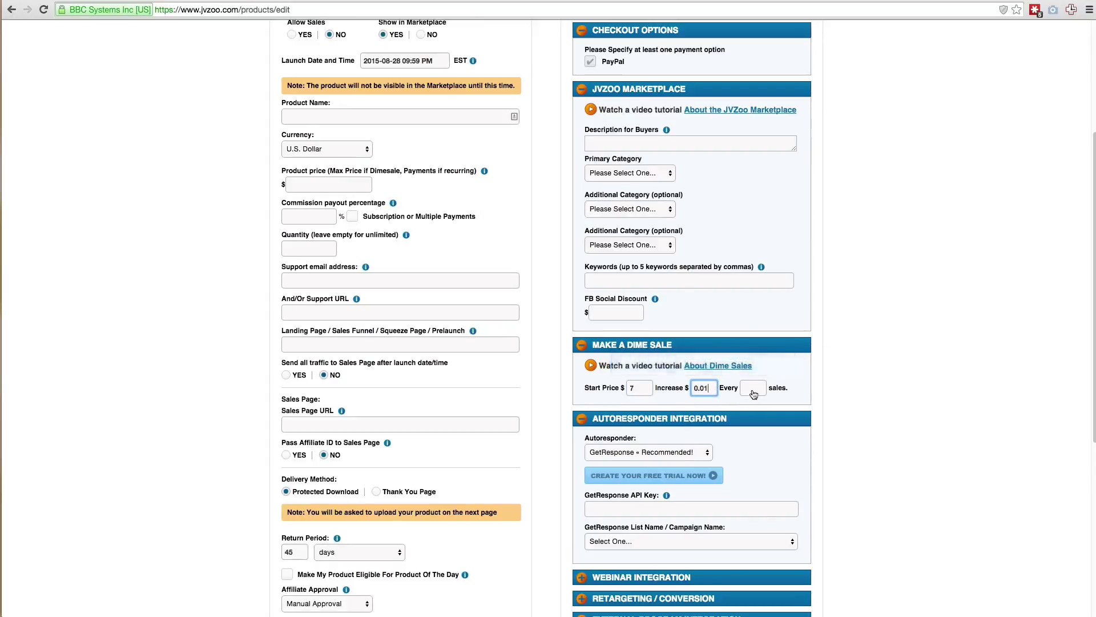
type("1")
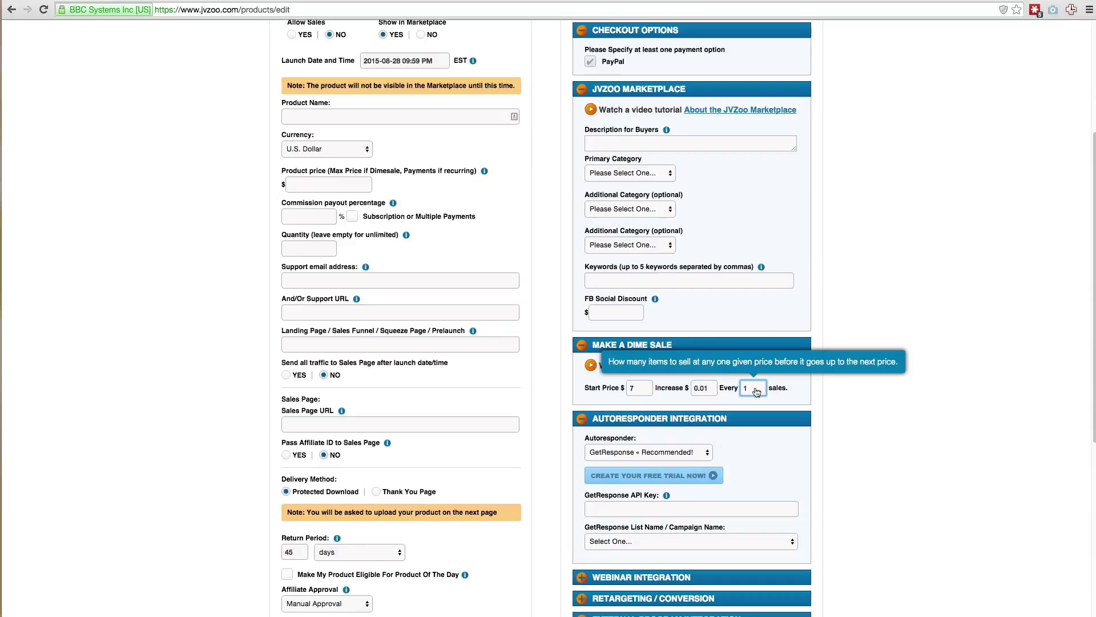
left_click(821, 396)
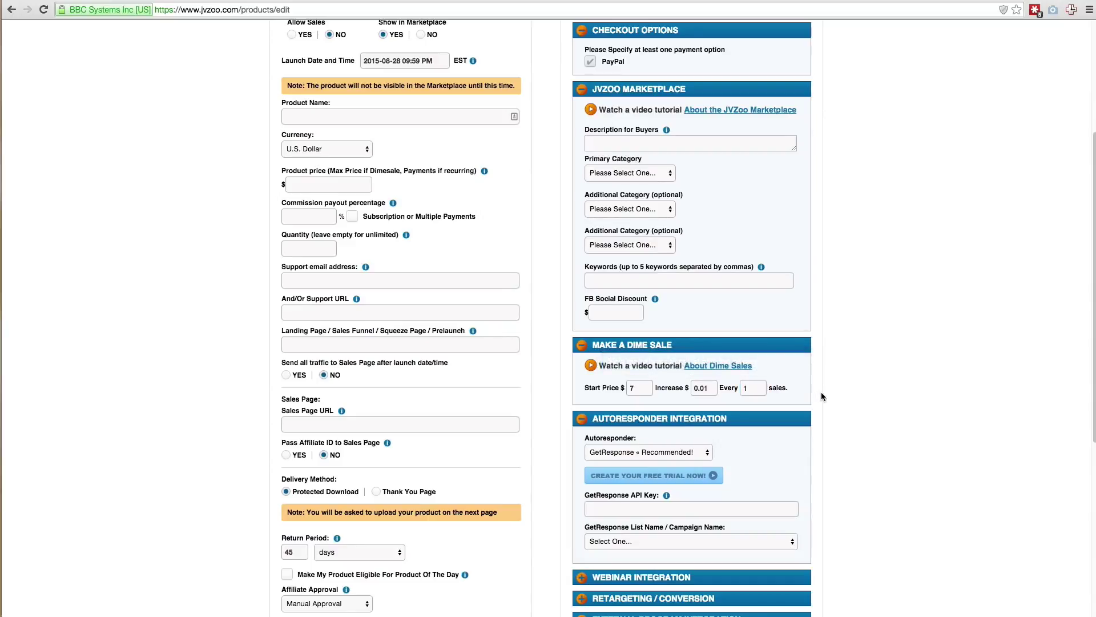
Clear the dime sale's start price, price increase and number-of-sales values
mouse_move(709, 397)
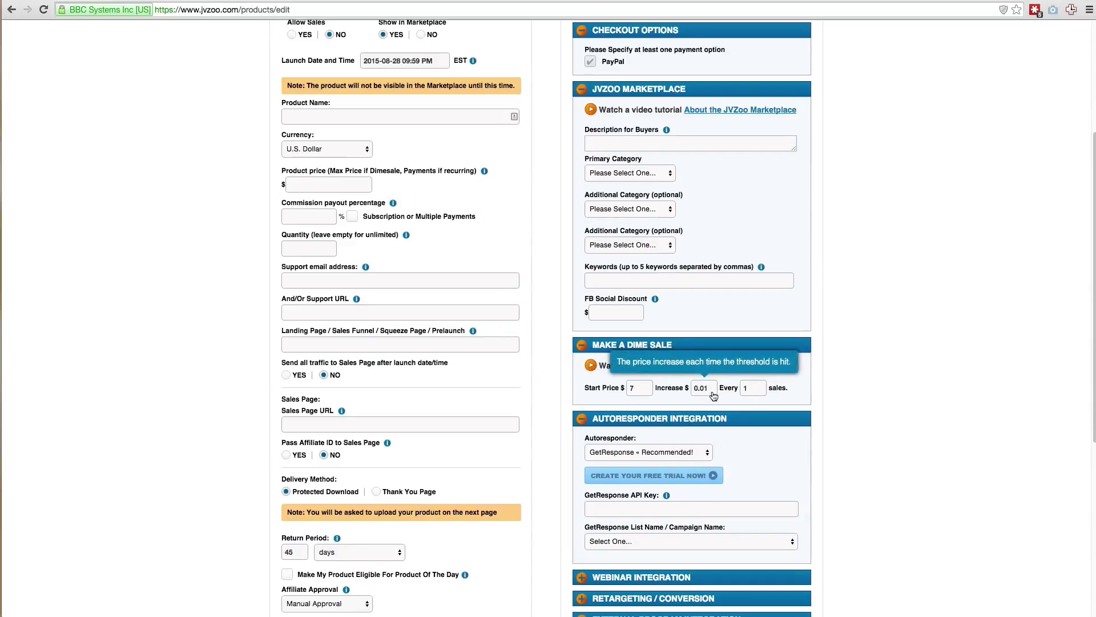
mouse_move(637, 394)
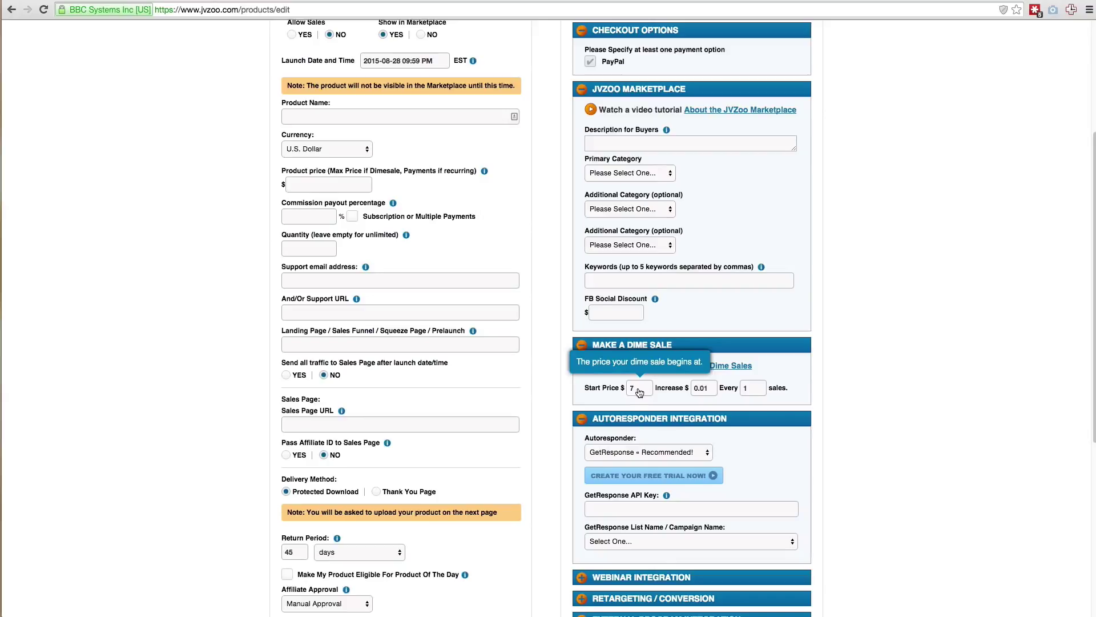
scroll(635, 388, "up", 2)
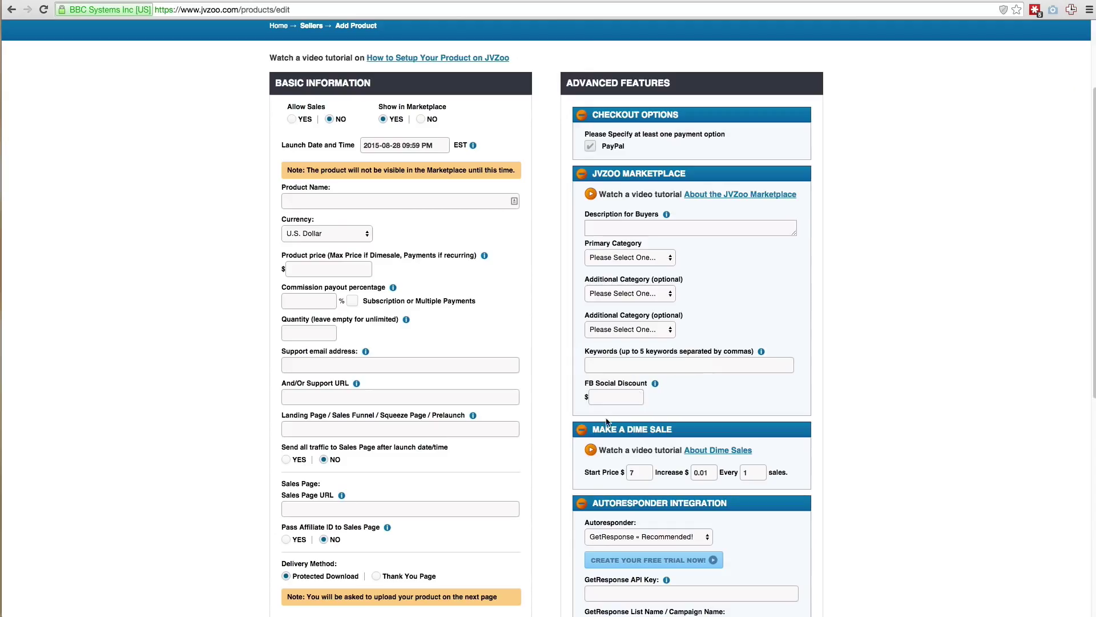
left_click(644, 474)
key("BackSpace")
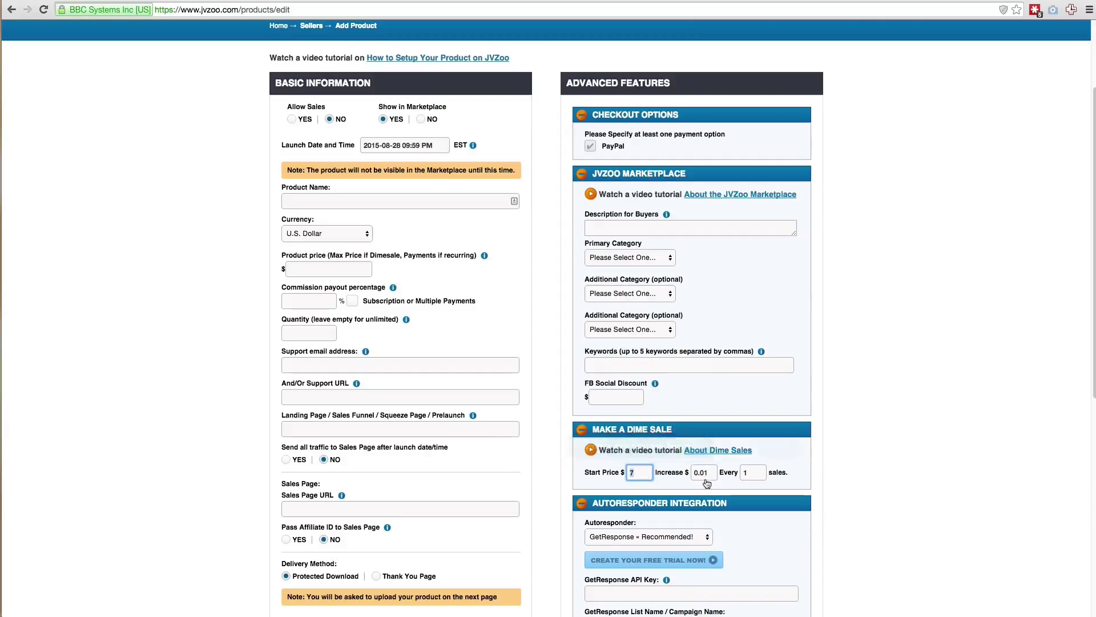
double_click(707, 473)
key("BackSpace")
left_click(752, 473)
key("BackSpace")
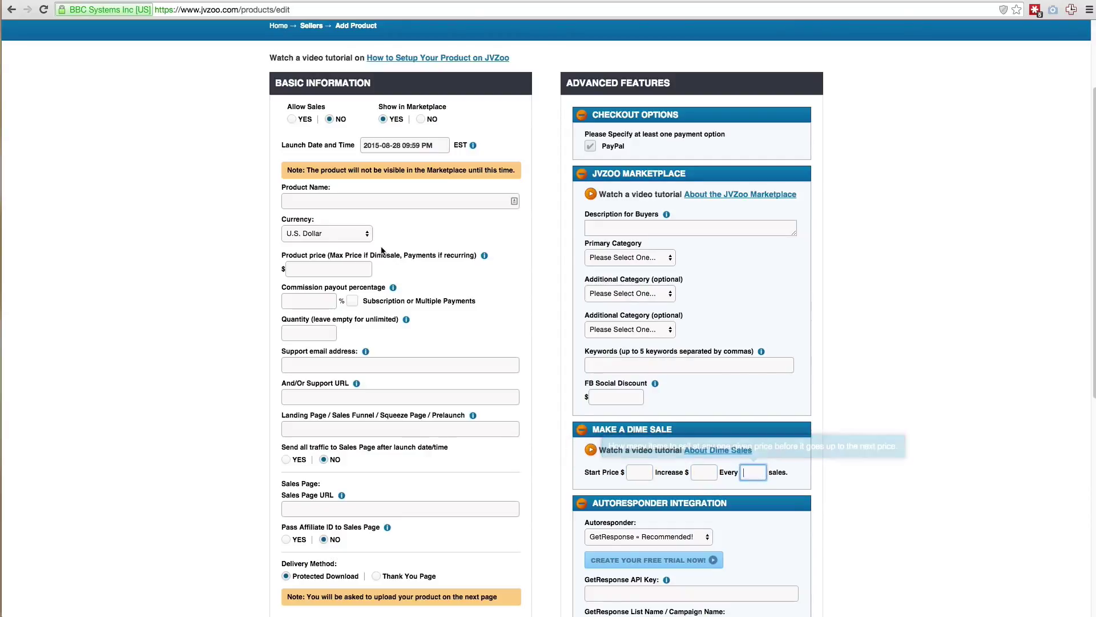
Set the product price to $9.95 and enter Demo 123 as the product name
left_click(320, 265)
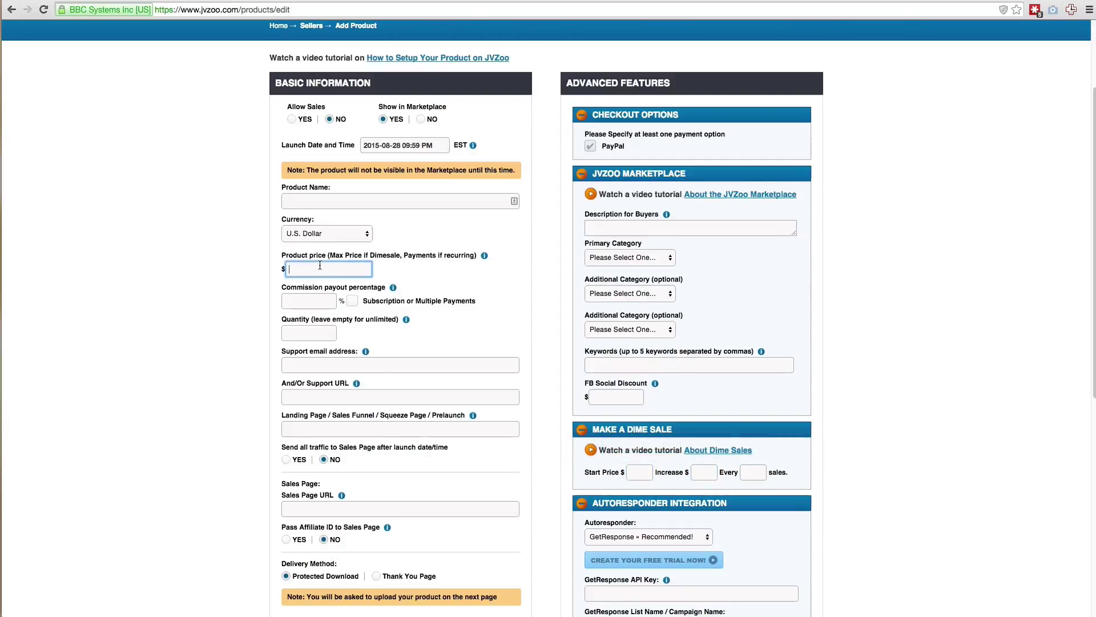
type("9.95")
left_click(399, 201)
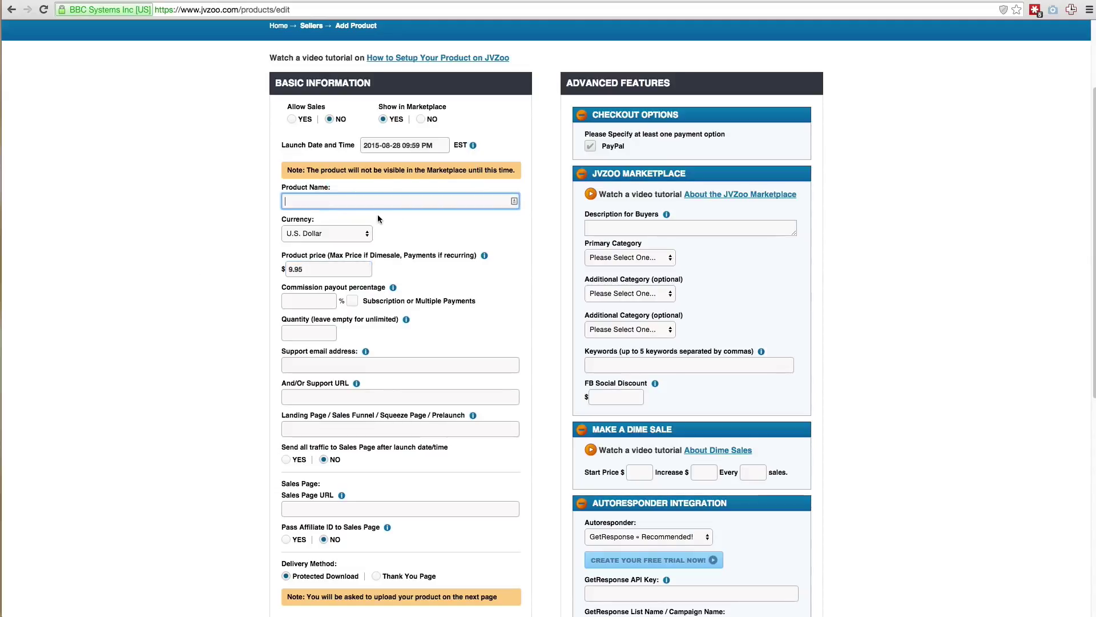
type("Demo 123")
Enter a commission payout percentage of 50 and raise it to 100
left_click(319, 303)
type("50")
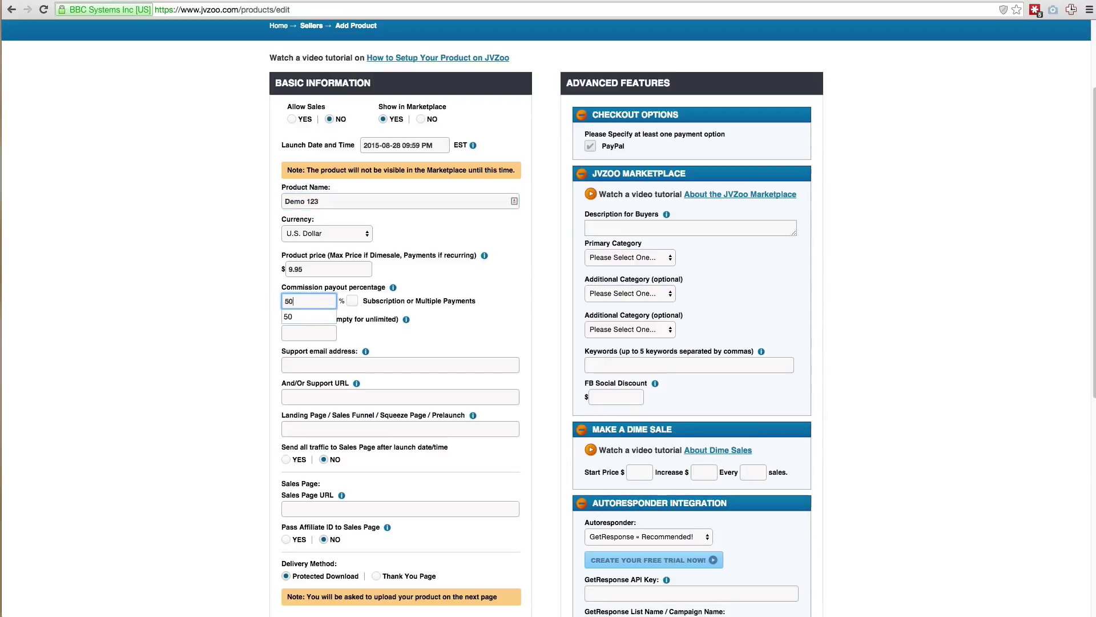
left_click(267, 305)
left_click(306, 303)
double_click(301, 307)
type("100")
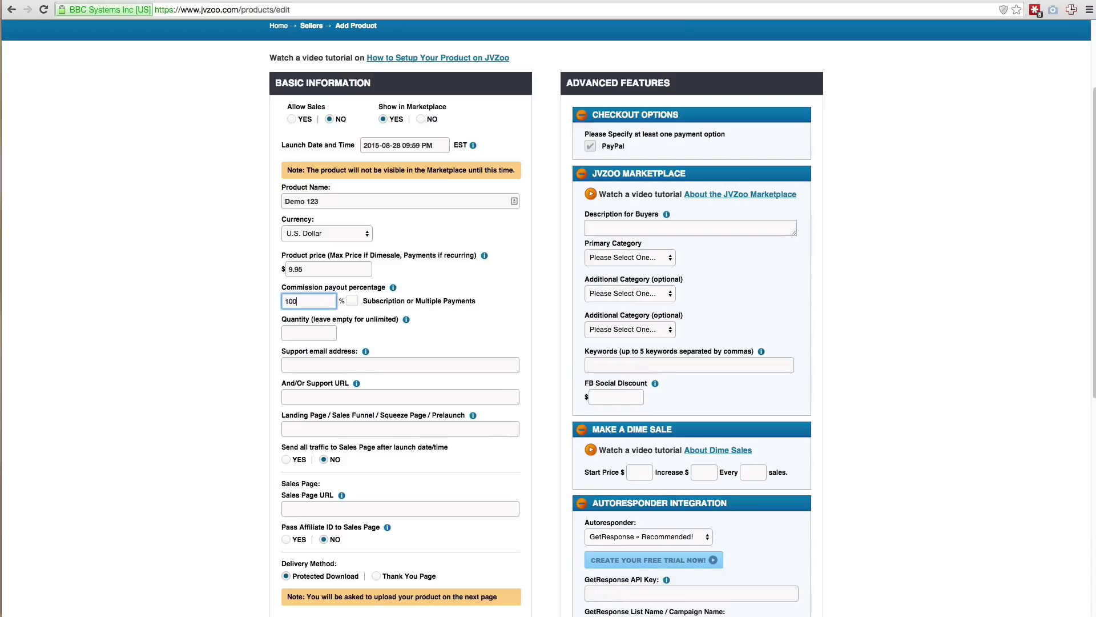
left_click(233, 316)
Lower the product's commission payout percentage to 50
left_click_drag(328, 273, 271, 267)
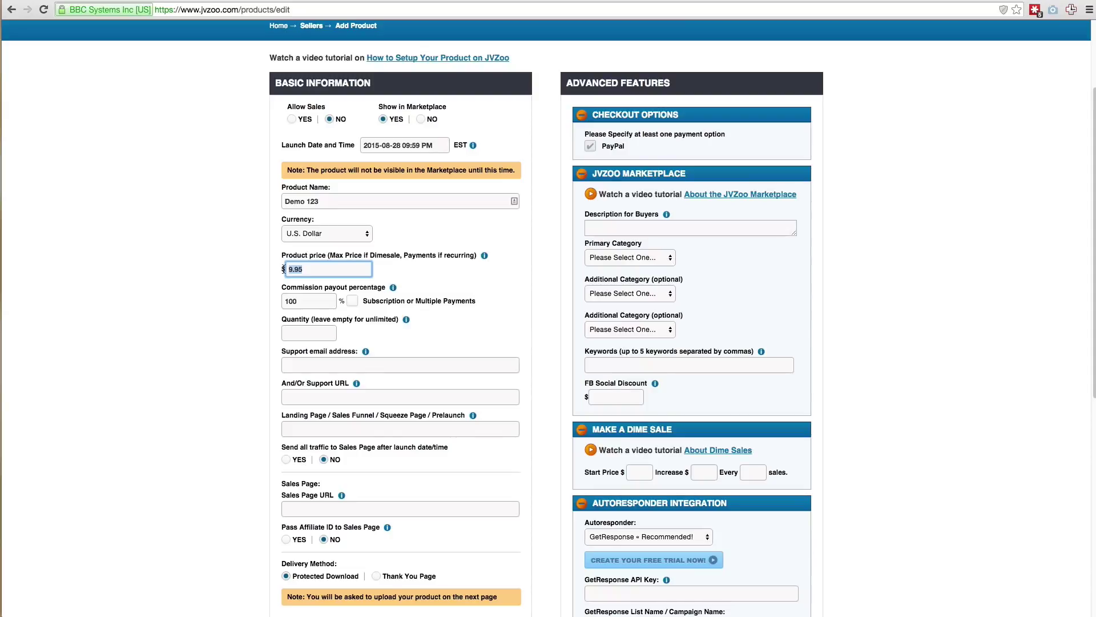
left_click(214, 318)
left_click(309, 301)
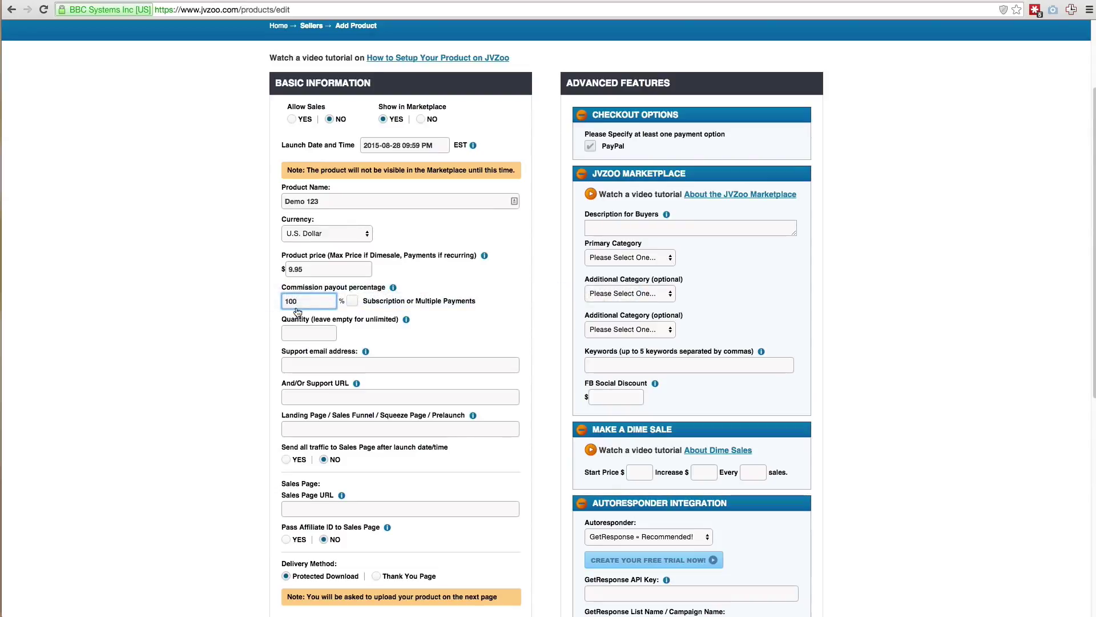
left_click(244, 313)
left_click_drag(285, 302, 290, 305)
left_click(291, 307)
left_click(238, 324)
left_click(305, 302)
key("super+a")
type("50")
Review the product price against the commission payout percentage, and look over the rest of the Add Product form
left_click(236, 313)
left_click(304, 302)
left_click_drag(320, 269, 287, 268)
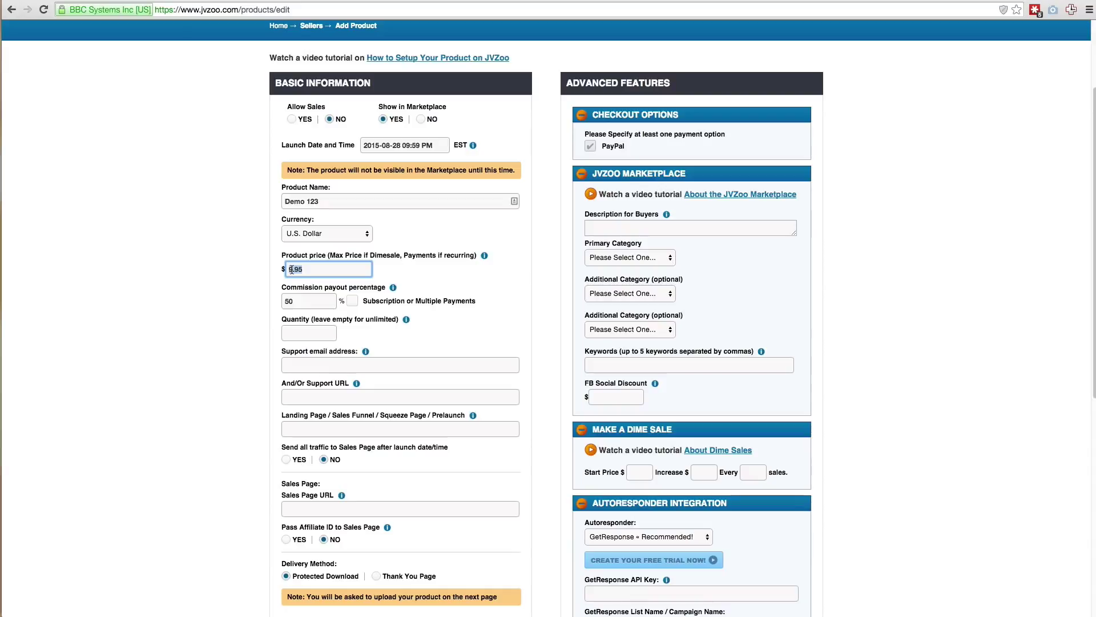
left_click_drag(305, 307, 280, 300)
left_click(256, 312)
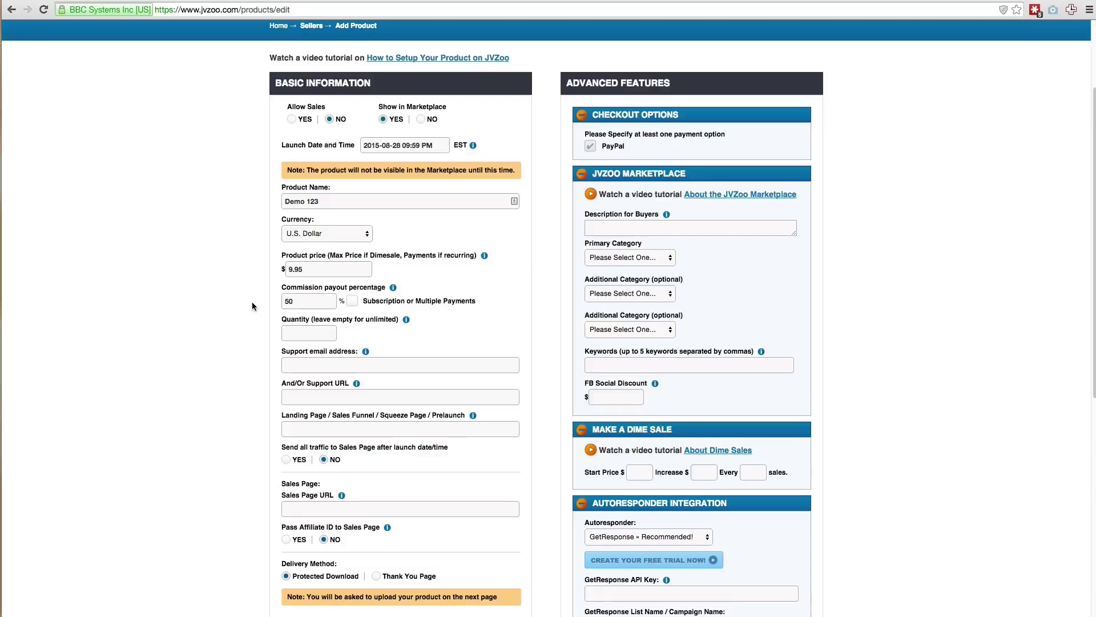
left_click(319, 271)
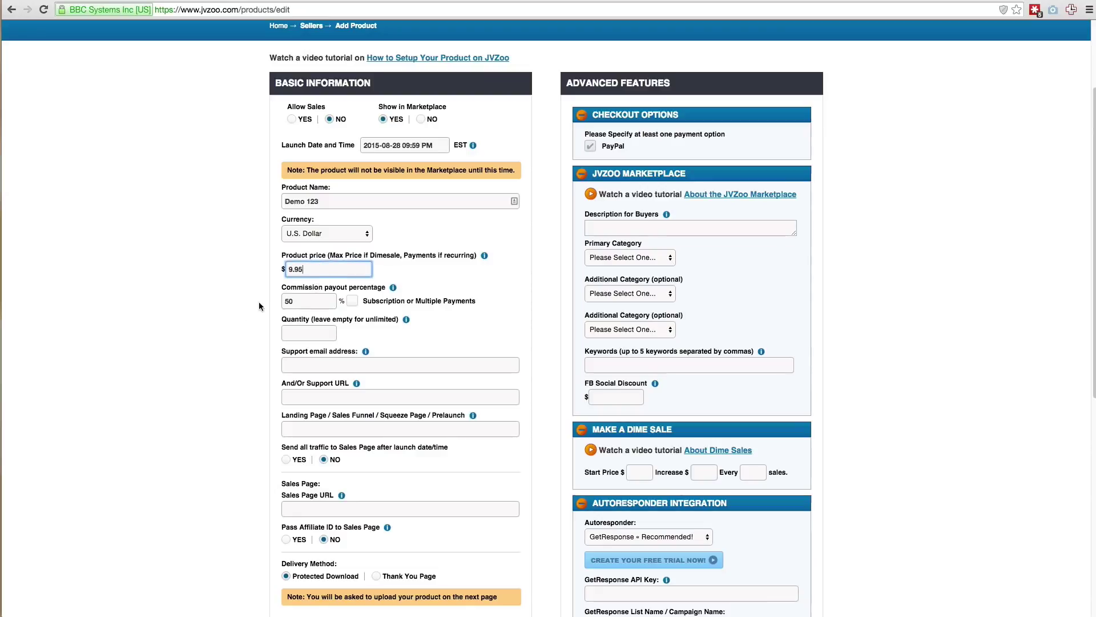
scroll(252, 317, "up", 3)
scroll(448, 323, "down", 2)
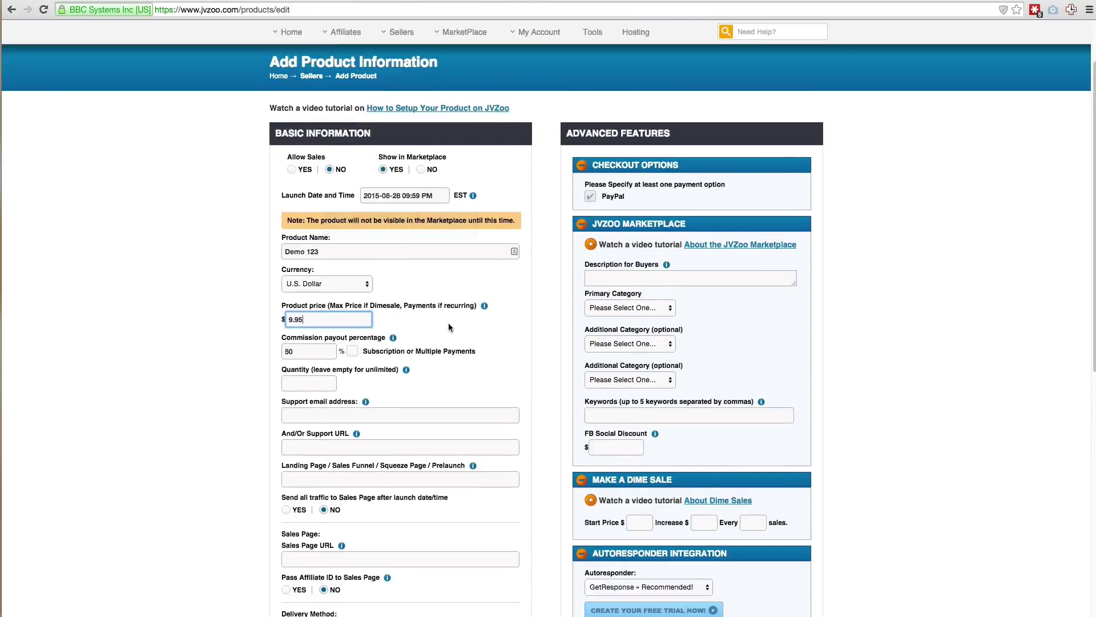
scroll(449, 327, "down", 3)
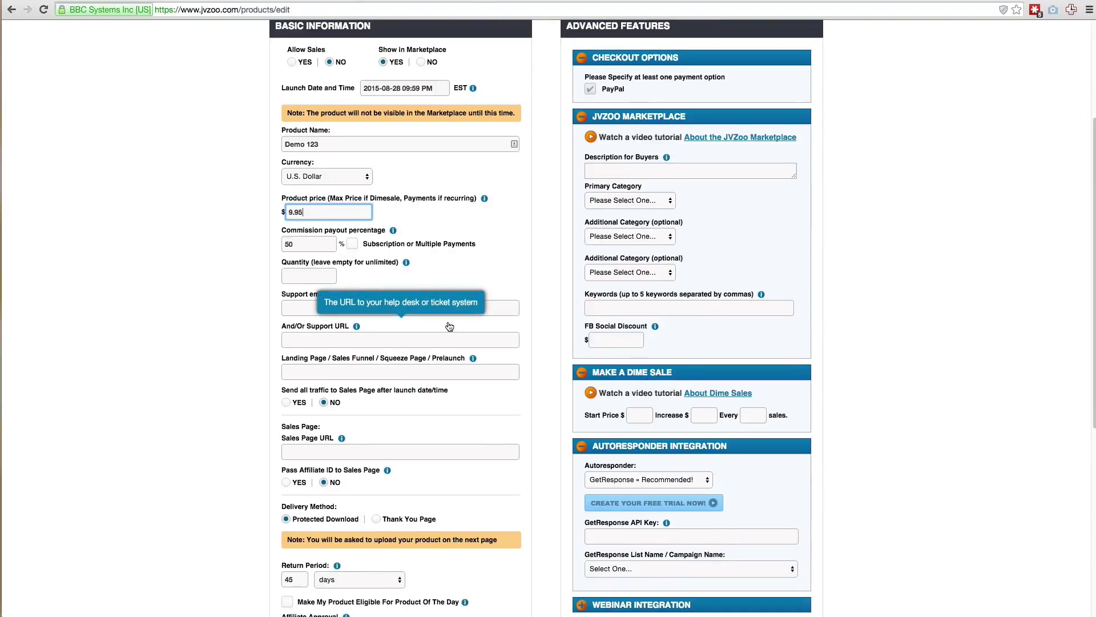
scroll(450, 328, "up", 3)
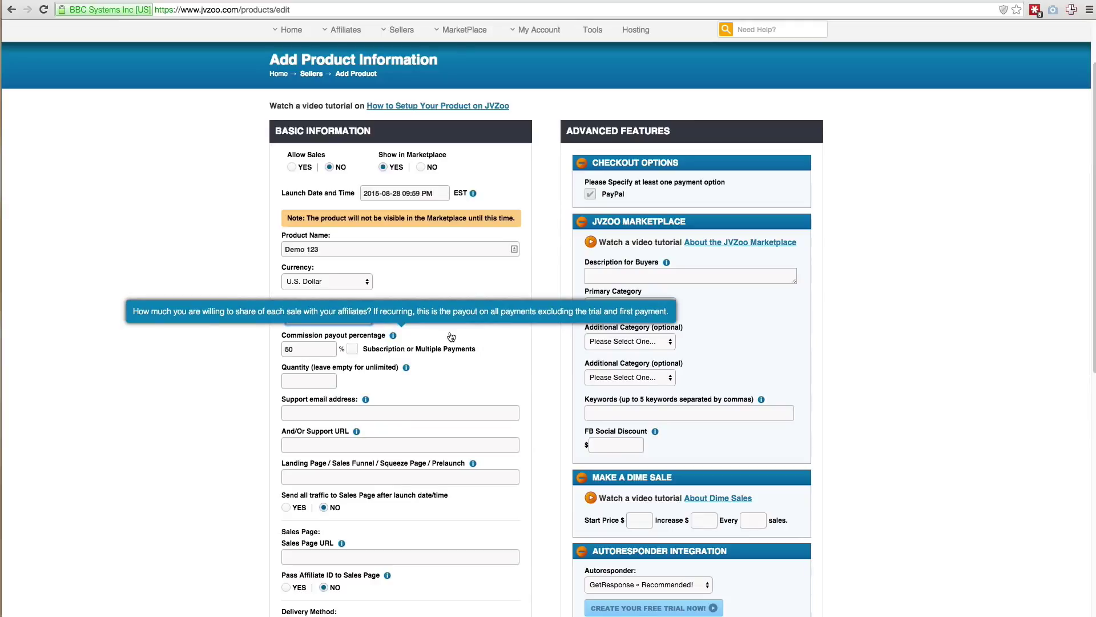
scroll(451, 336, "up", 2)
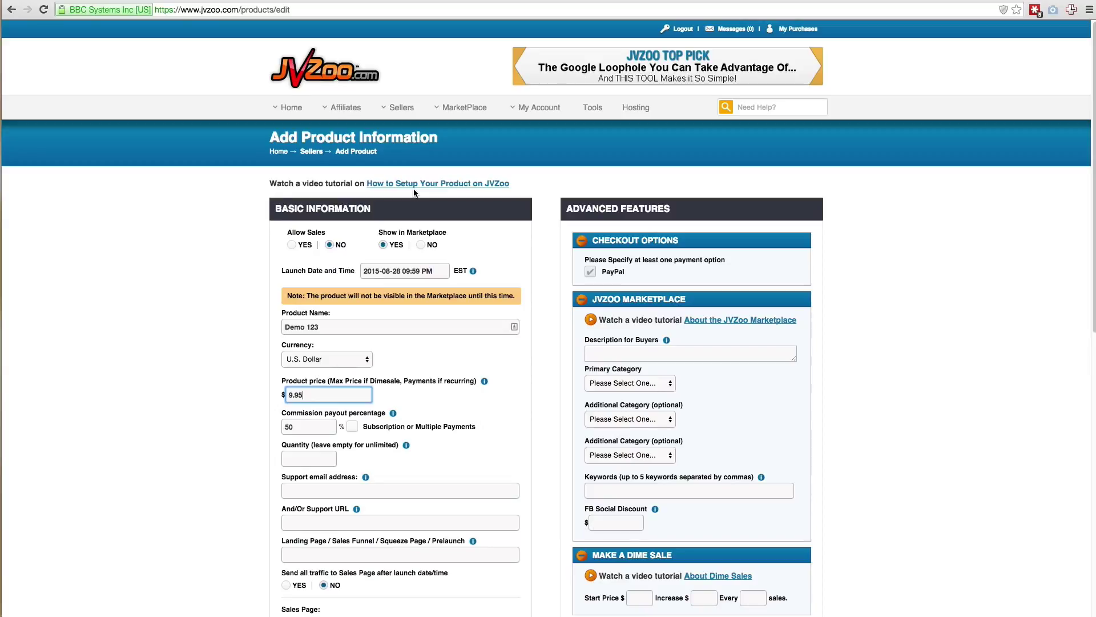
scroll(414, 192, "down", 4)
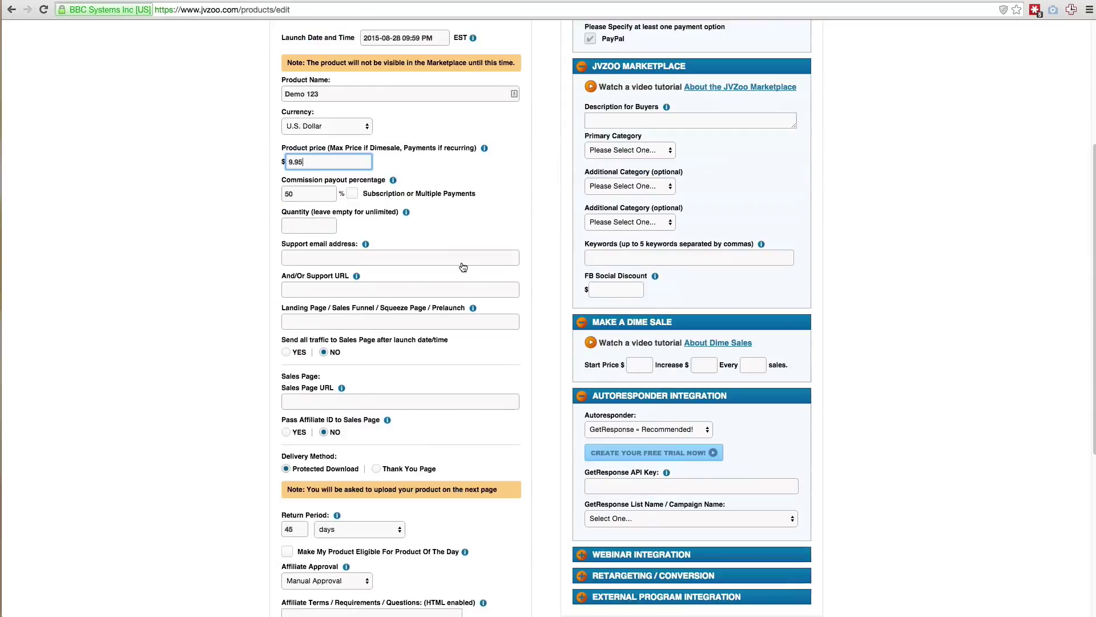
left_click(238, 277)
scroll(237, 278, "up", 3)
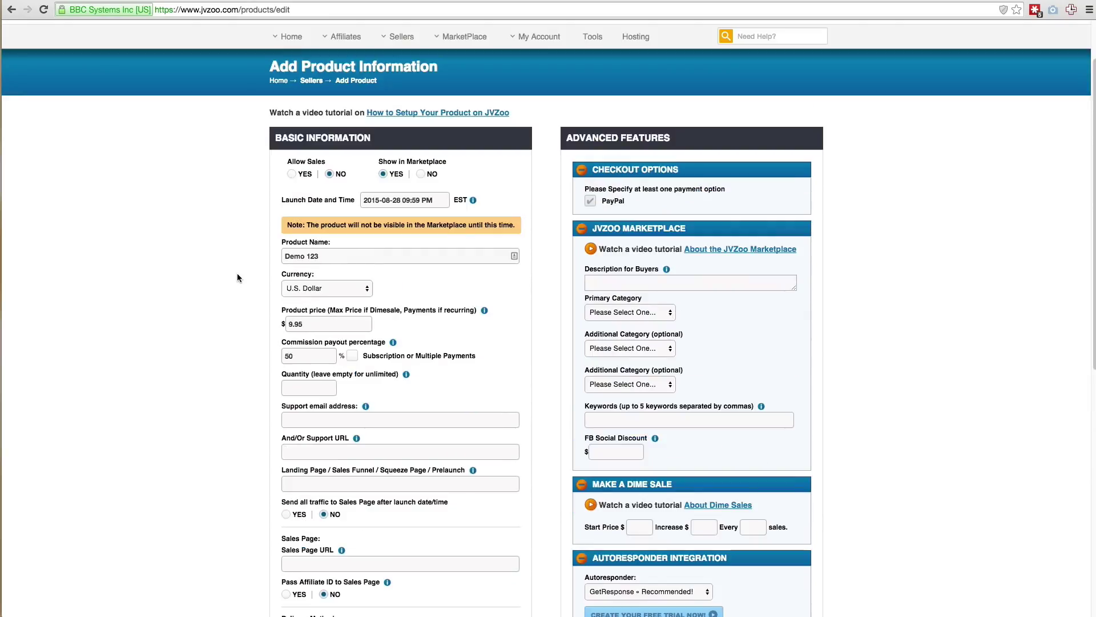
scroll(238, 277, "up", 1)
scroll(358, 318, "down", 2)
Set the commission payout percentage to 100
left_click(308, 339)
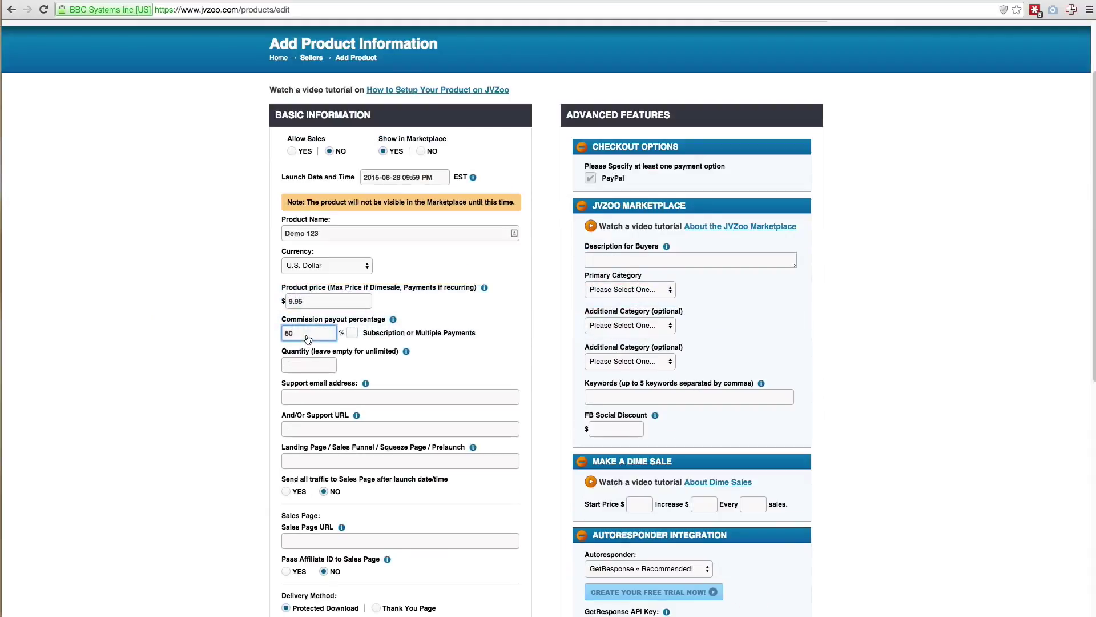
left_click(234, 347)
double_click(298, 338)
type("100")
left_click(275, 345)
Try a product quantity limit of 10 and clear it again
scroll(231, 354, "down", 4)
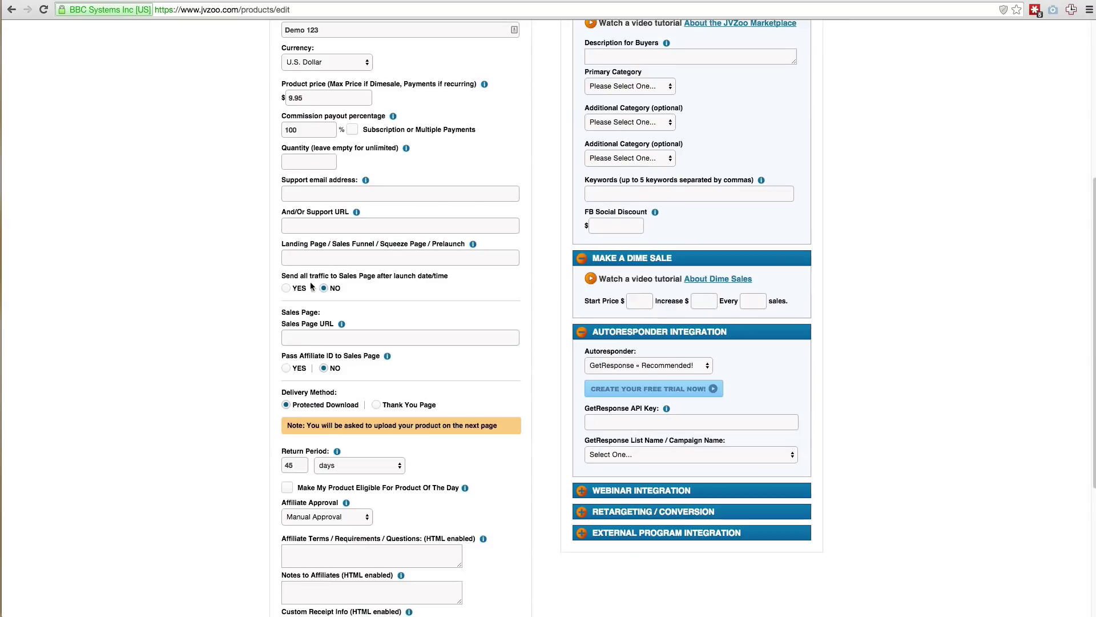
scroll(313, 238, "up", 1)
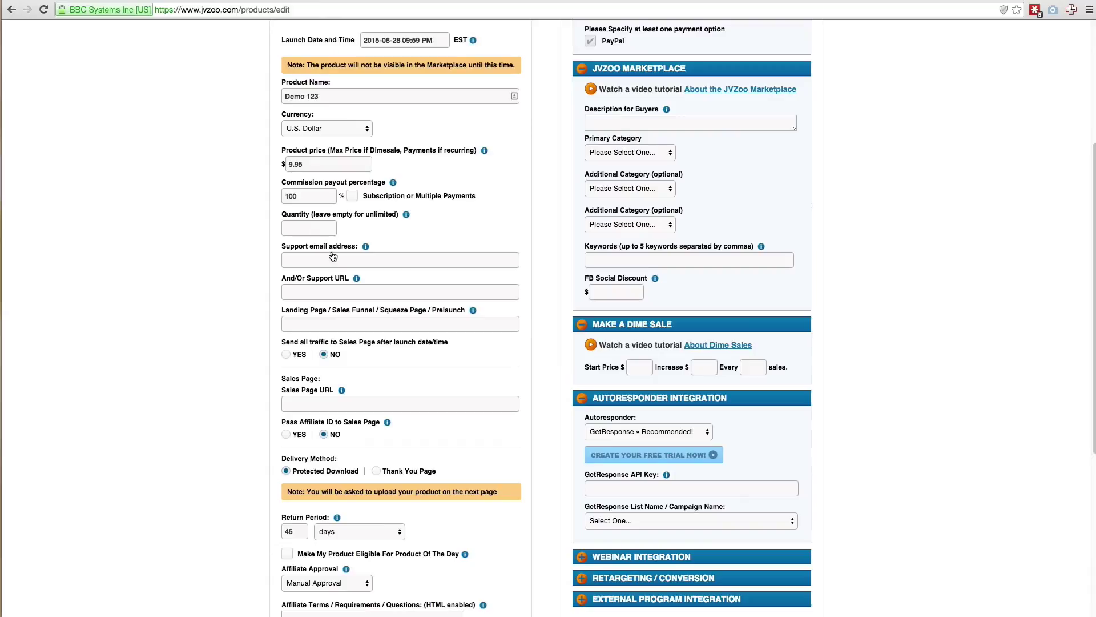
left_click(329, 228)
left_click(270, 234)
left_click(290, 232)
type("10")
key("BackSpace")
key("BackSpace")
key("BackSpace")
Examine the support email, support URL and landing page fields of the product form
left_click(386, 267)
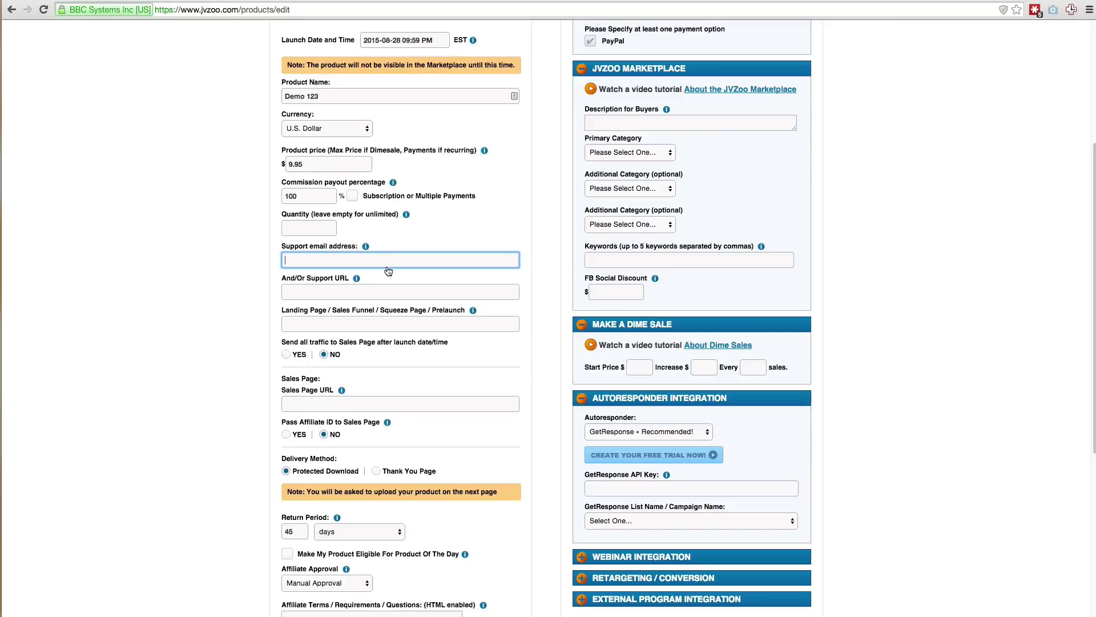
left_click(350, 297)
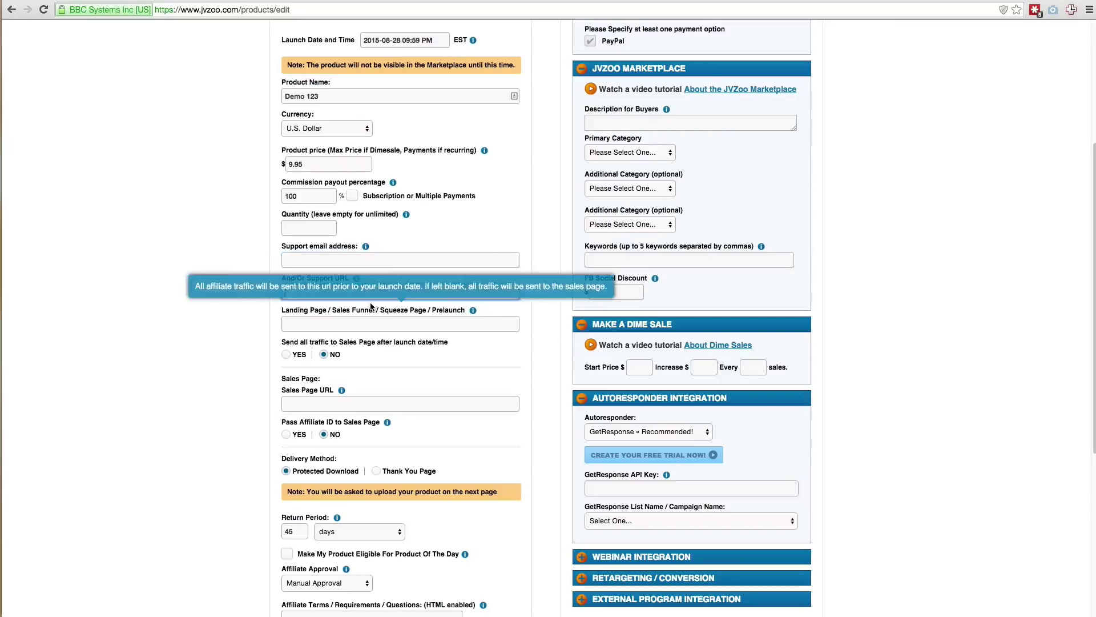
scroll(448, 319, "down", 3)
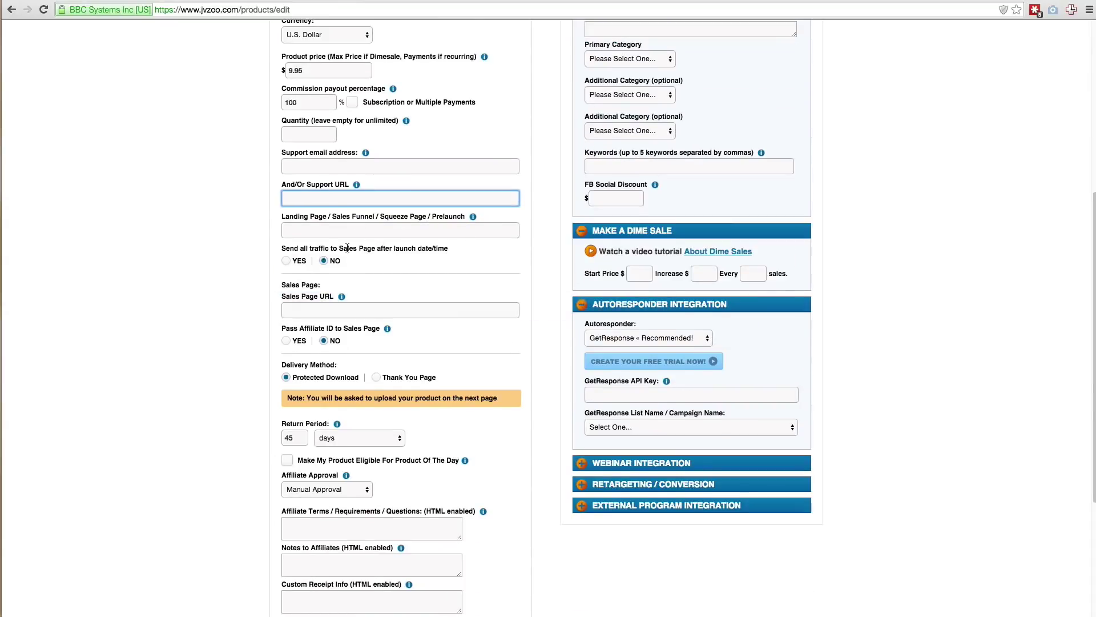
left_click(388, 236)
left_click(210, 256)
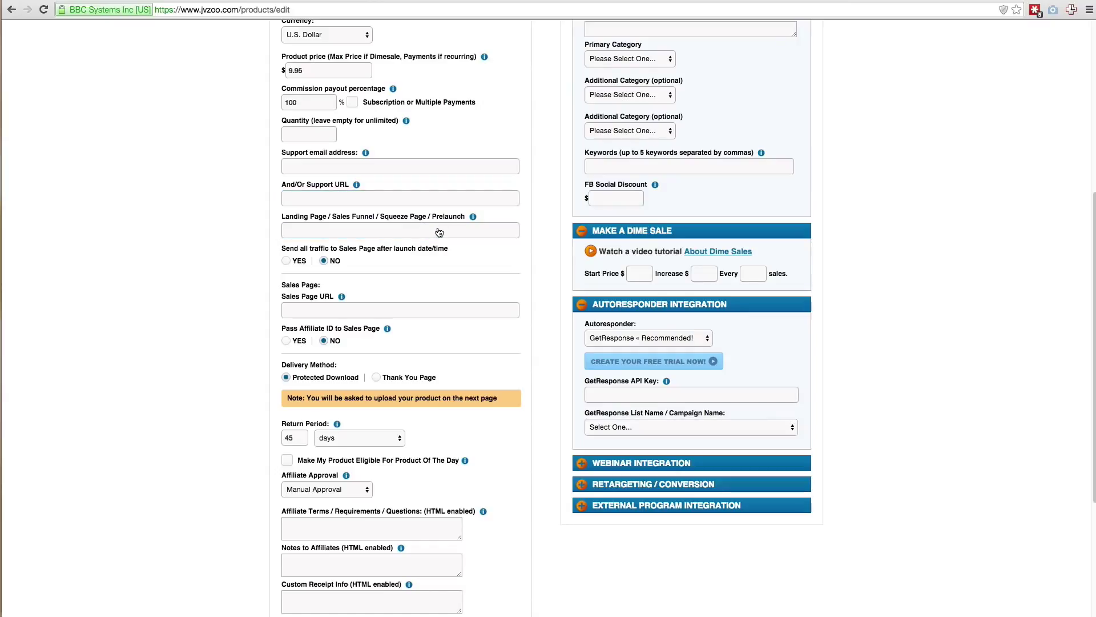
left_click(376, 236)
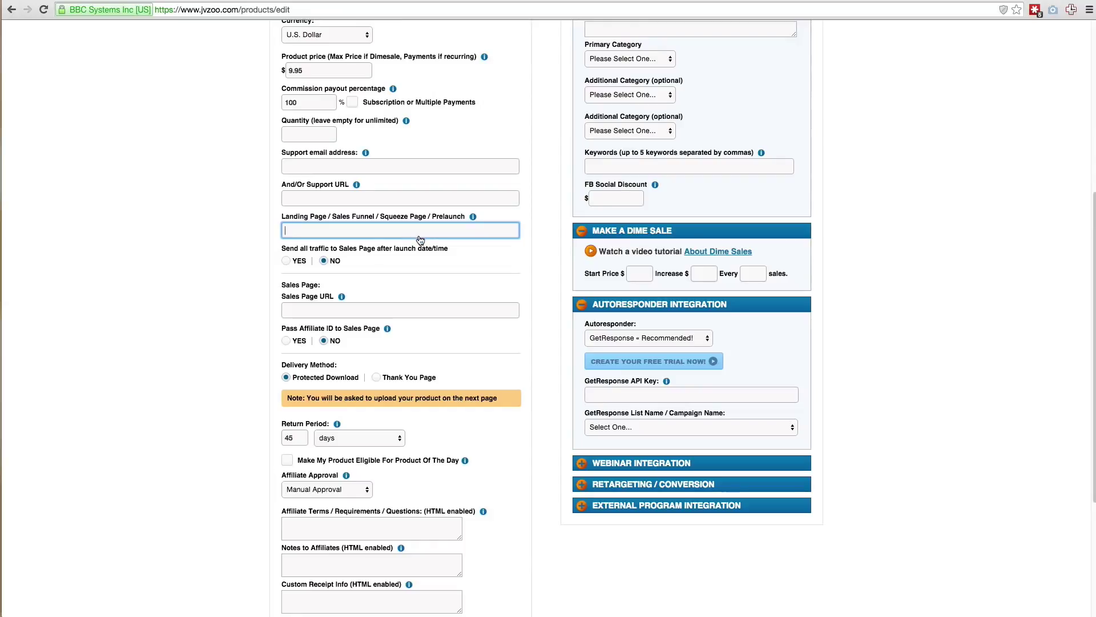
left_click(263, 245)
left_click(315, 234)
Choose to send all traffic to the sales page after the launch date and time
left_click(287, 264)
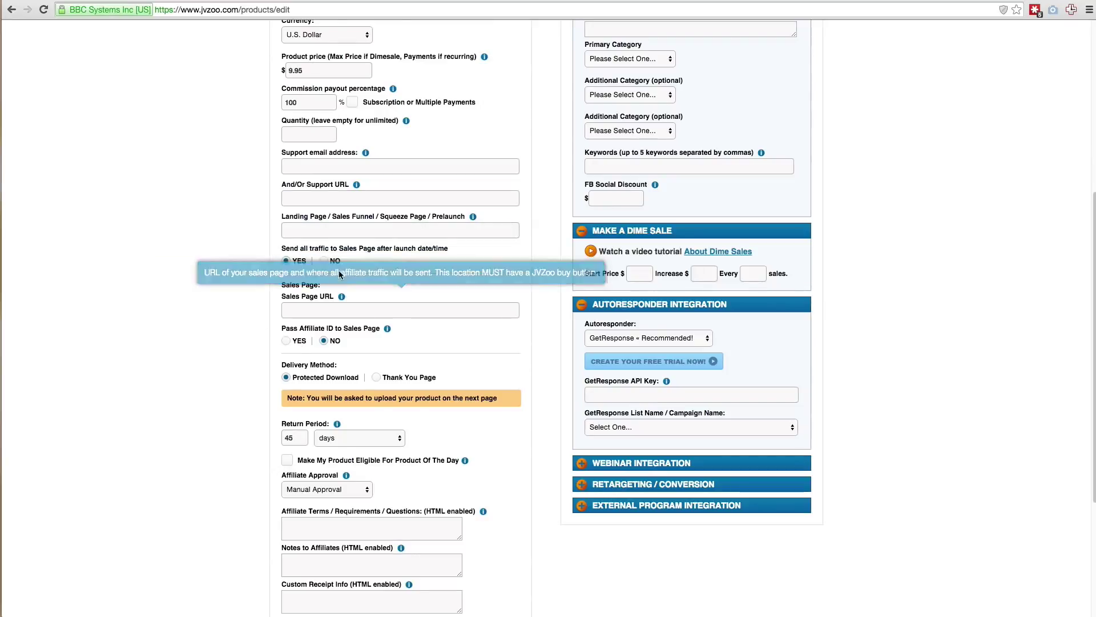
scroll(341, 189, "up", 5)
scroll(389, 278, "down", 10)
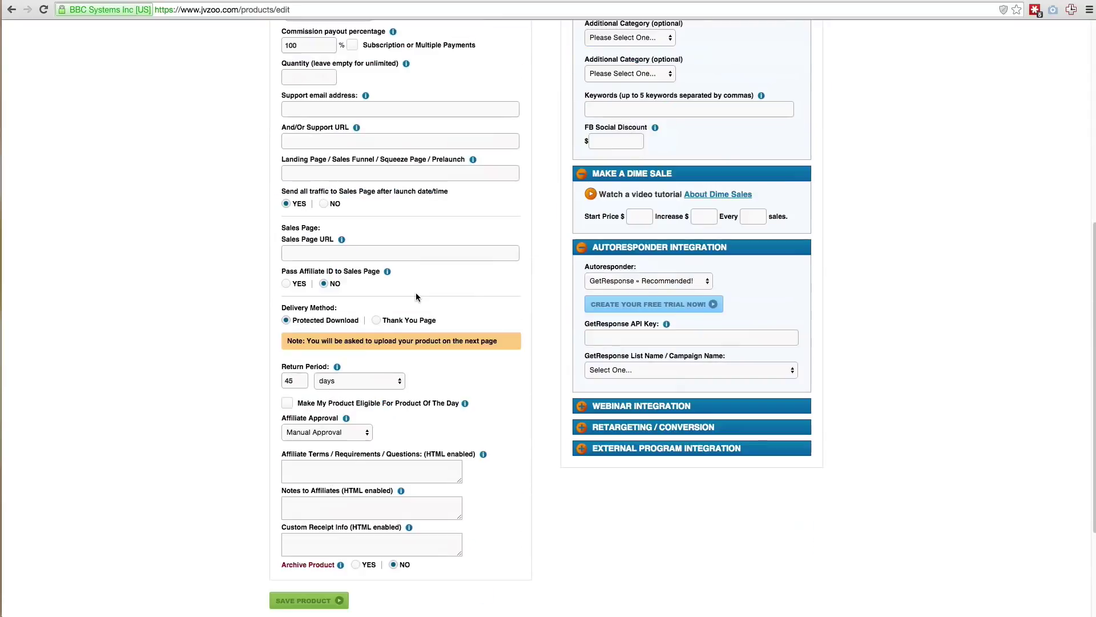
scroll(337, 240, "up", 4)
left_click(326, 257)
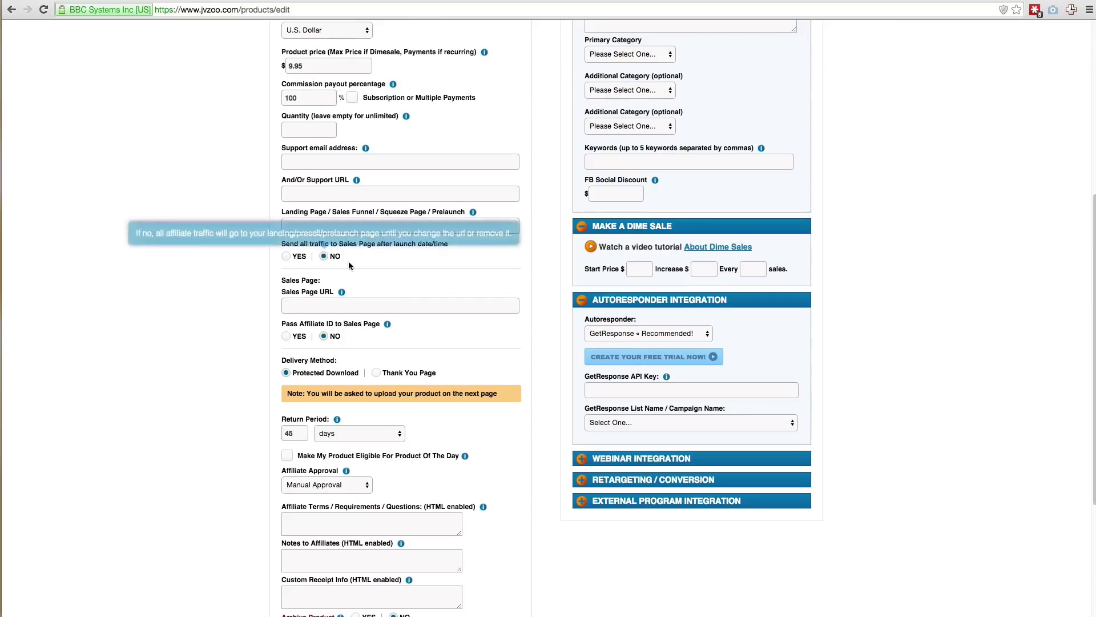
left_click(293, 257)
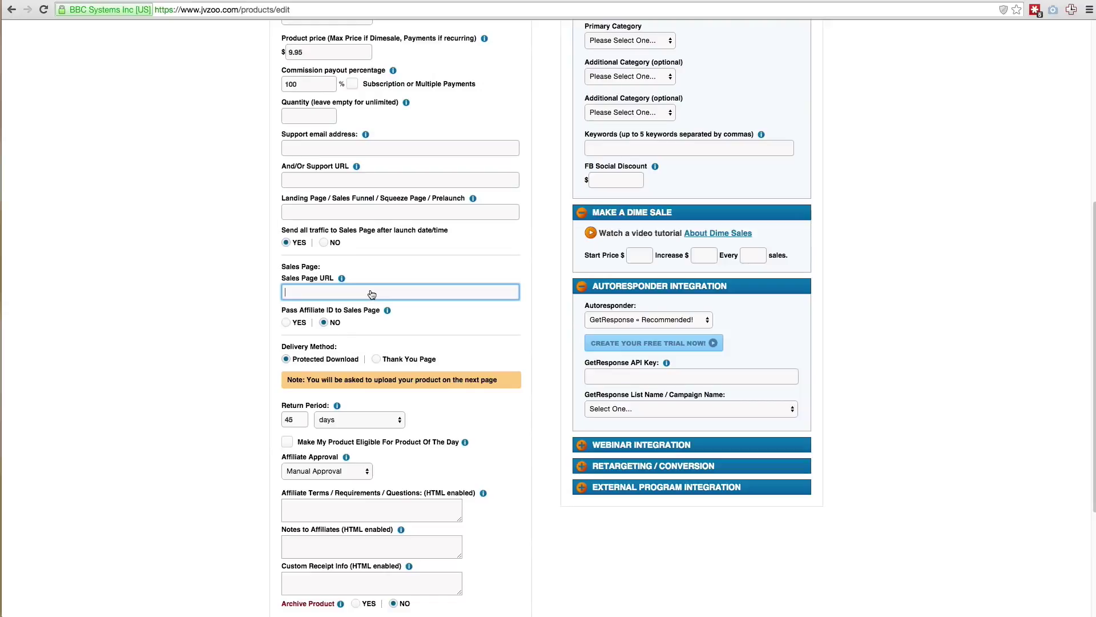
Open the example sales page at unstoppableplr.com/digitalbusiness and look at its contents
mouse_move(407, 282)
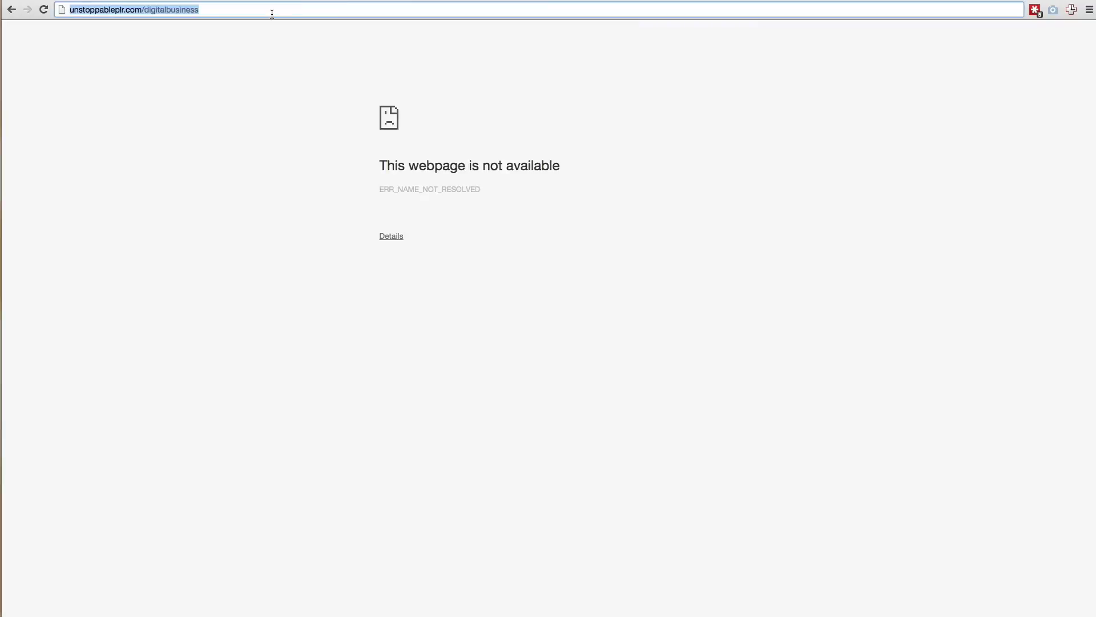
left_click(272, 12)
key("Return")
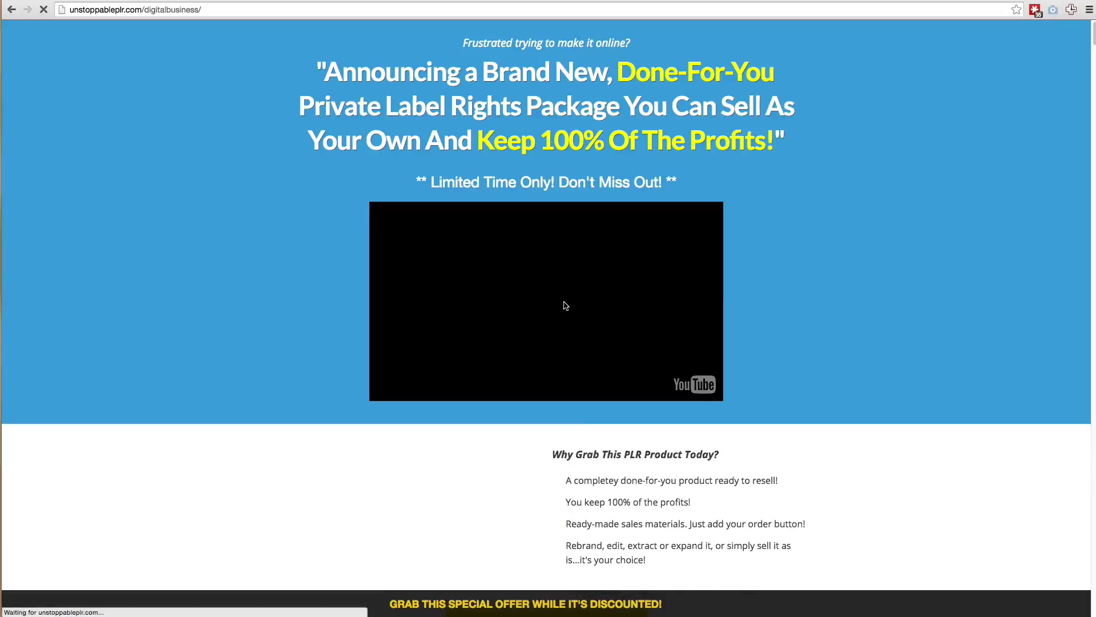
left_click(564, 302)
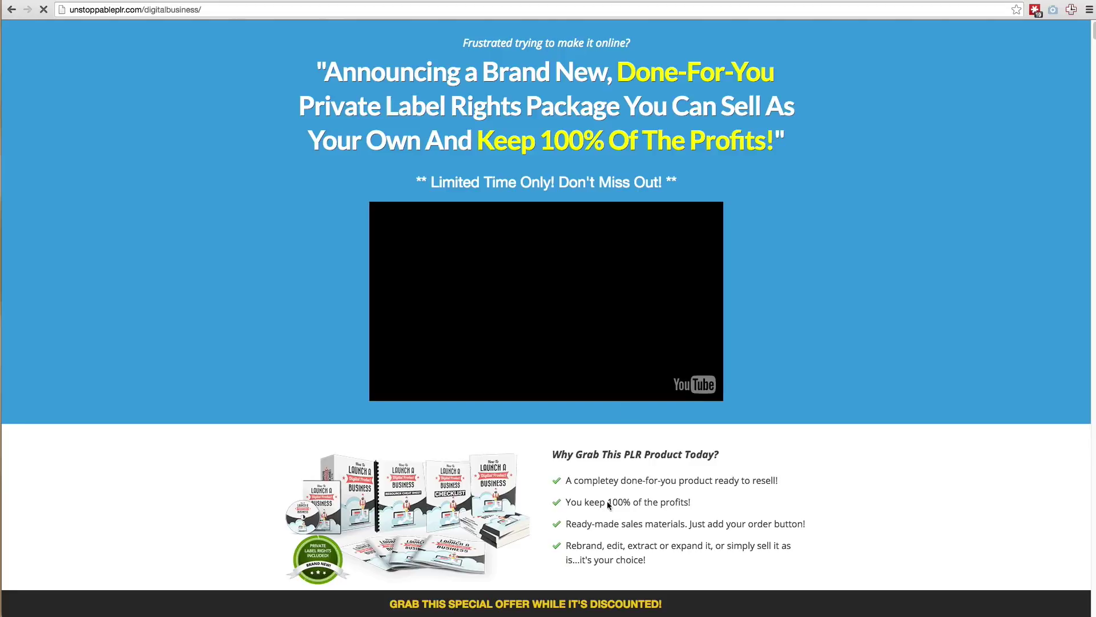
scroll(631, 431, "down", 4)
scroll(613, 456, "up", 4)
left_click(142, 9)
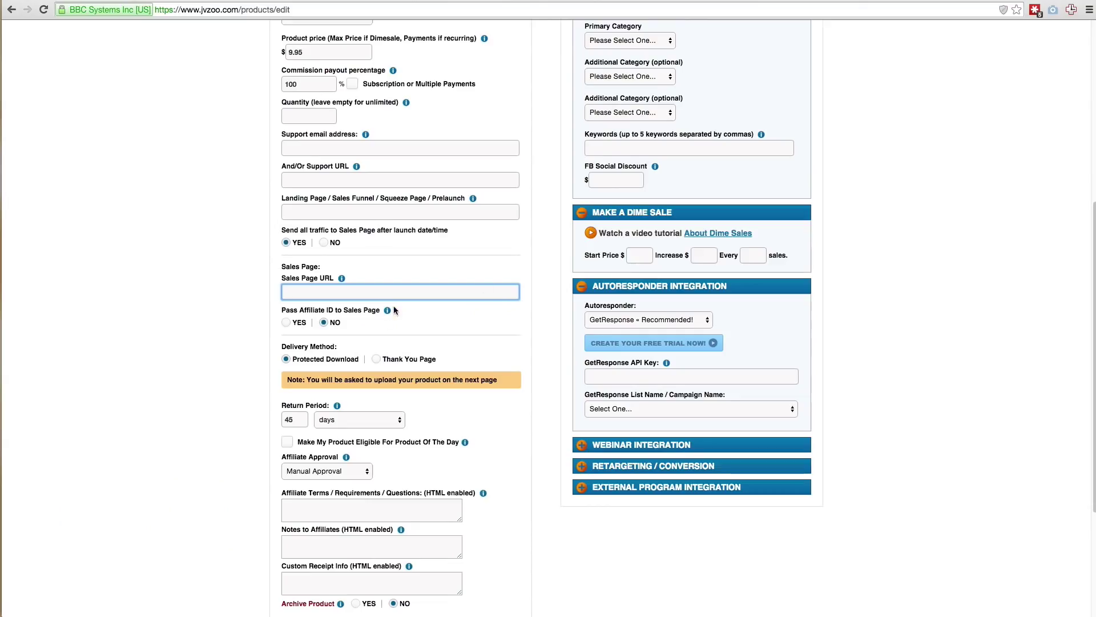
right_click(379, 292)
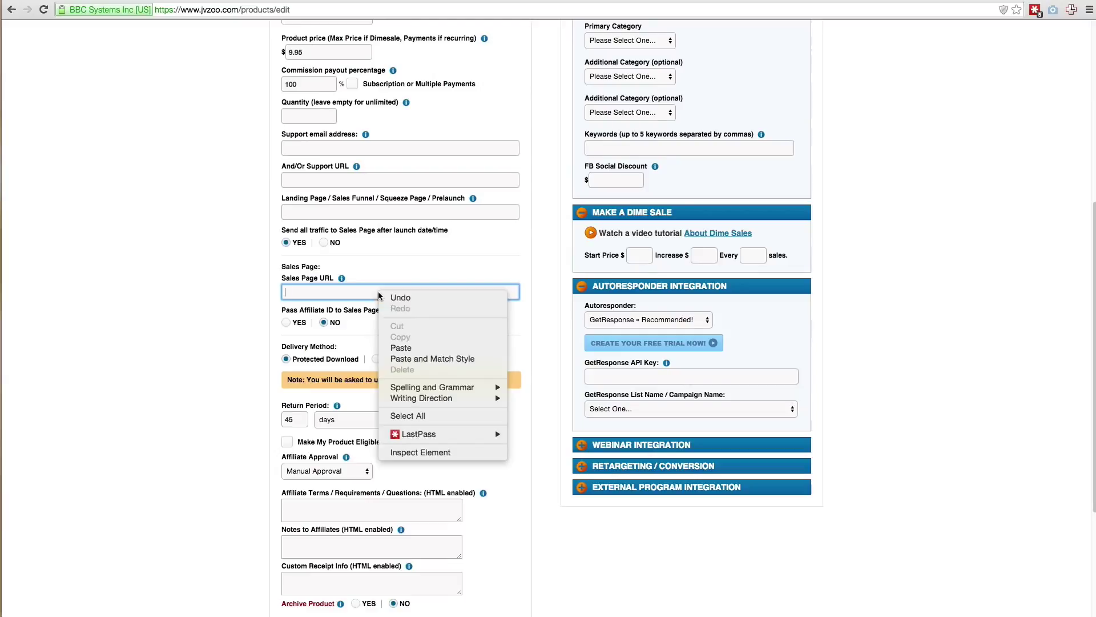
left_click(401, 347)
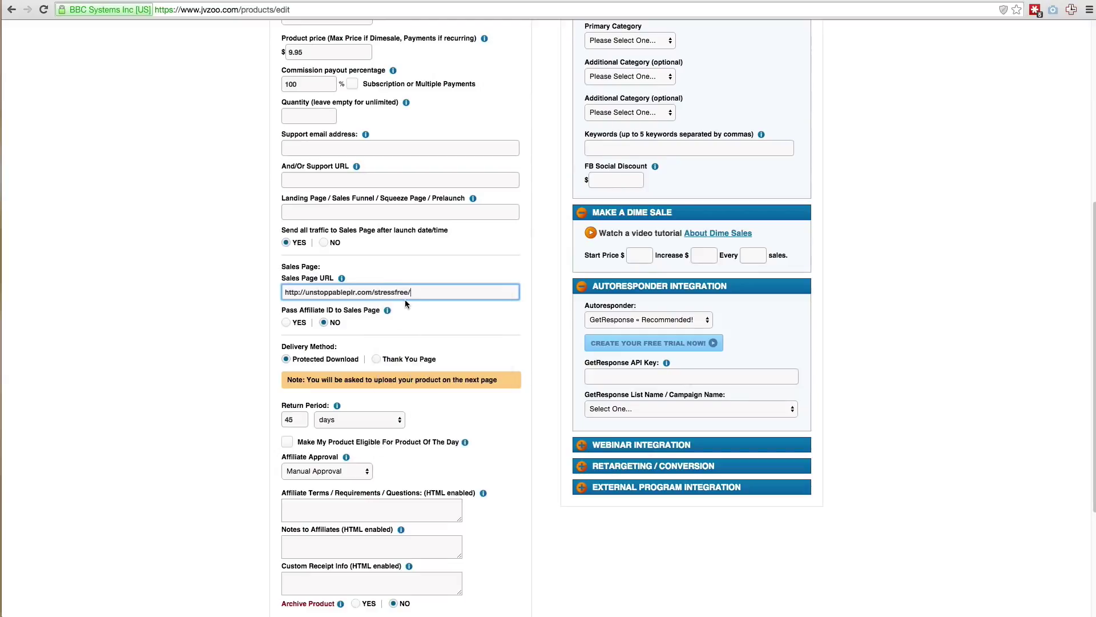
key("ctrl+z")
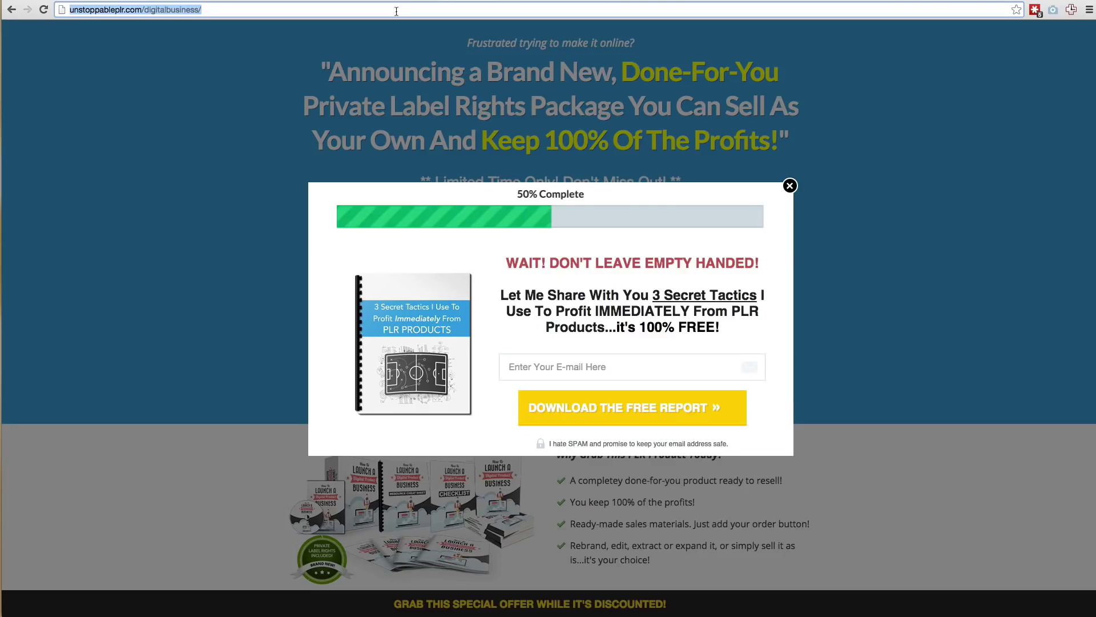
right_click(410, 6)
left_click(423, 31)
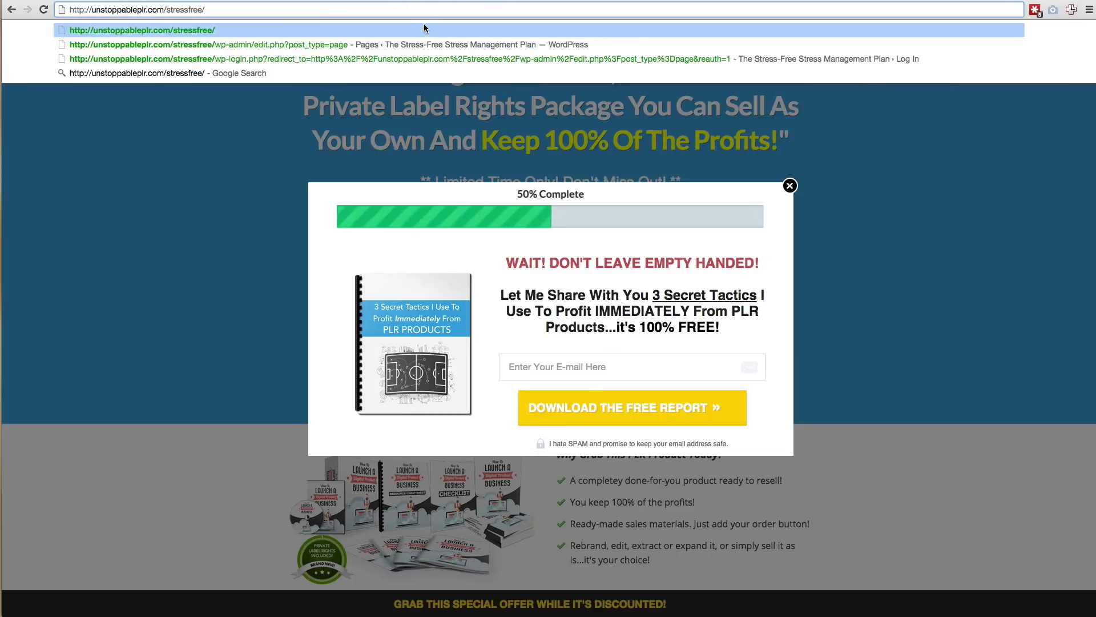
key("Escape")
right_click(418, 10)
left_click(440, 28)
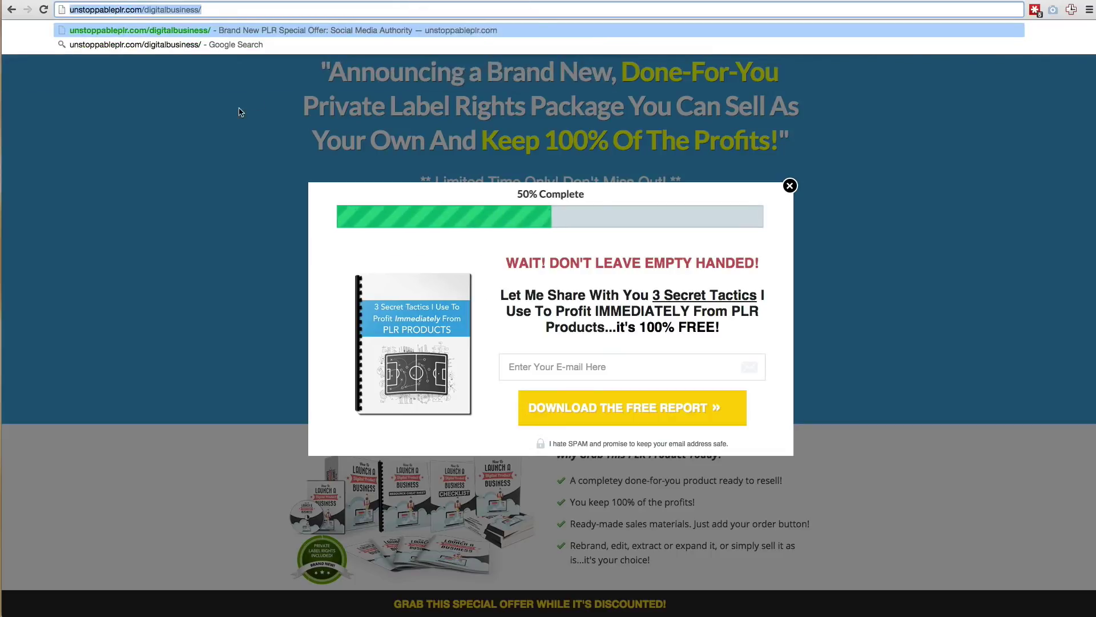
left_click(256, 104)
key("ctrl+Tab")
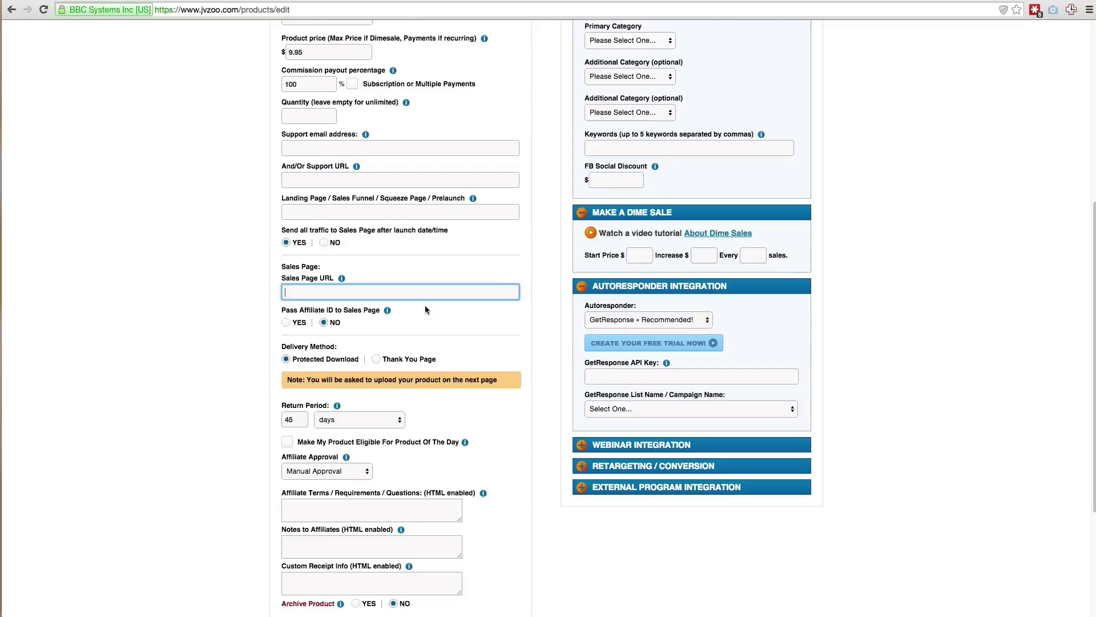
right_click(368, 293)
left_click(398, 348)
left_click_drag(434, 294, 266, 289)
left_click(194, 337)
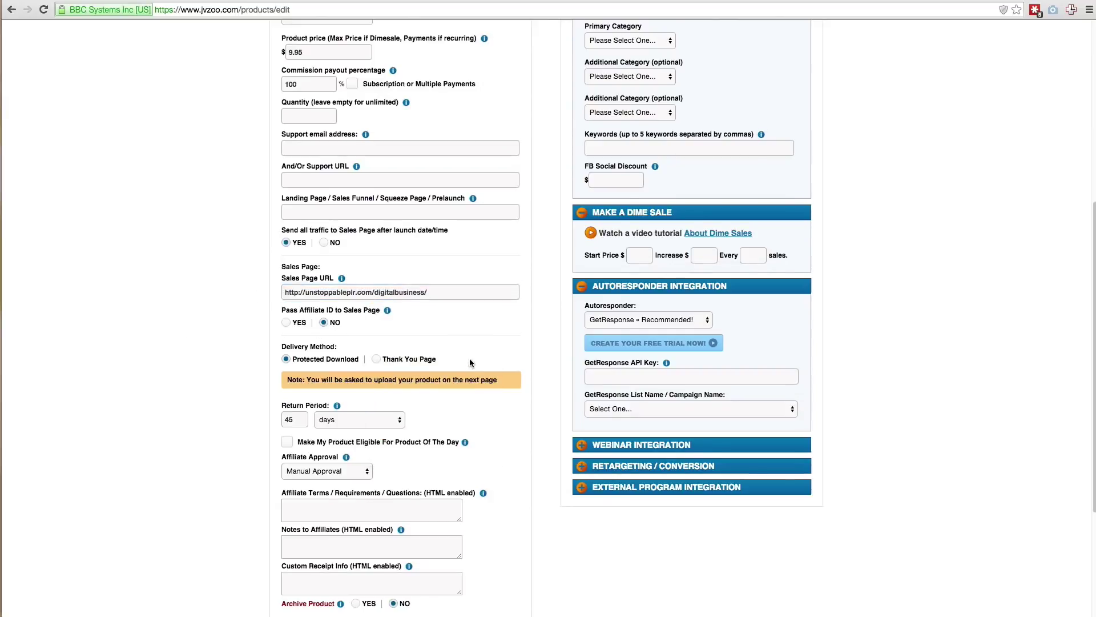
Set the product's delivery method to Thank You Page
scroll(469, 358, "down", 3)
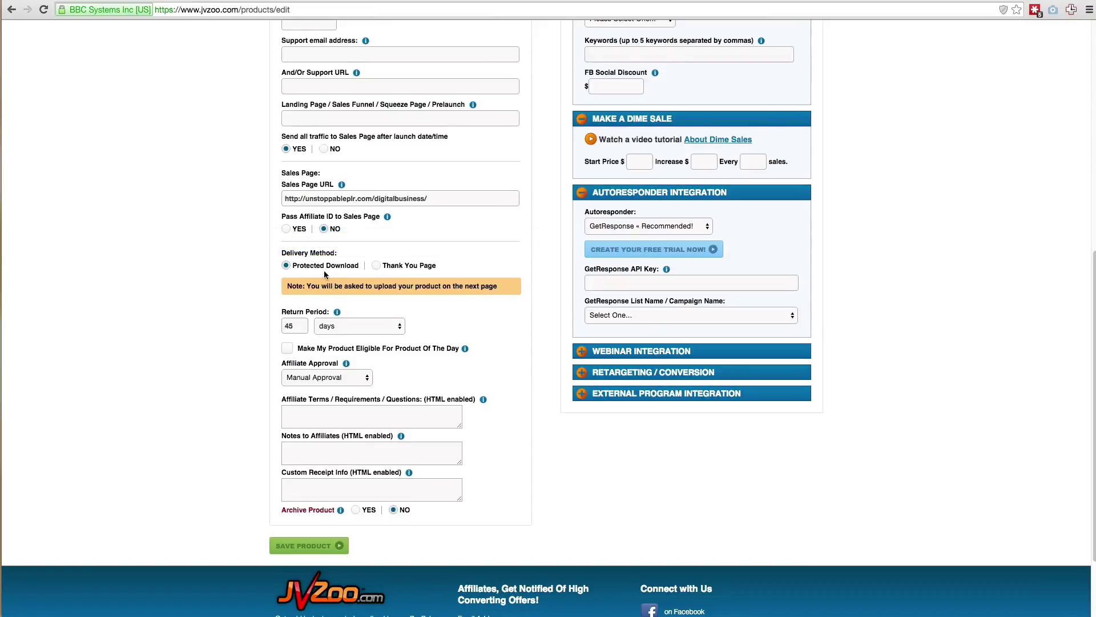
left_click(376, 266)
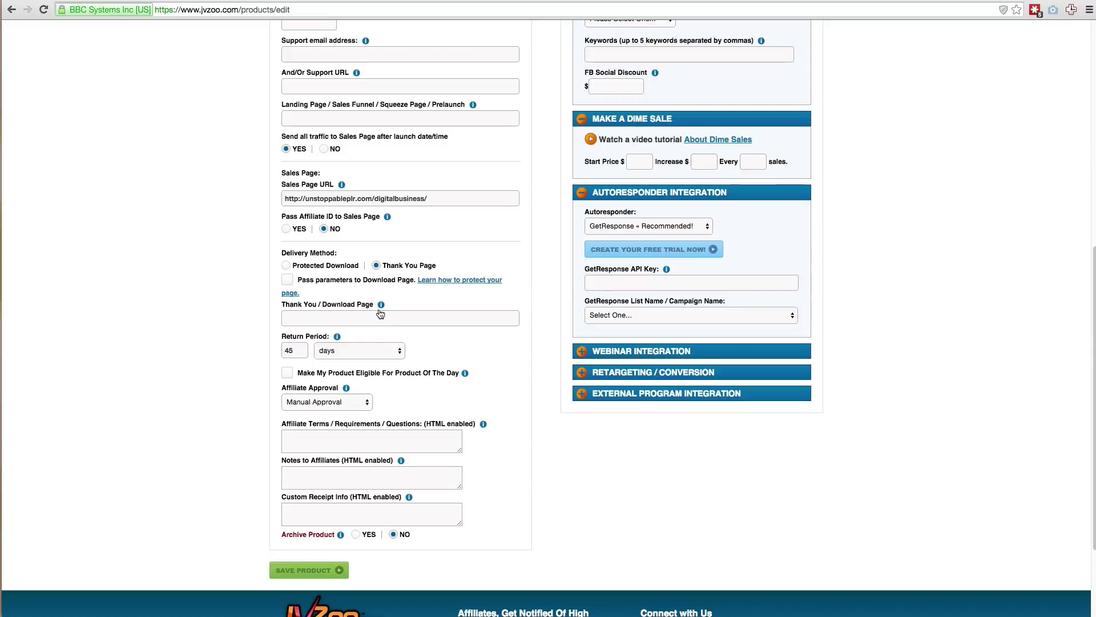
mouse_move(381, 313)
Set the product's return period to 30 days
scroll(398, 325, "down", 3)
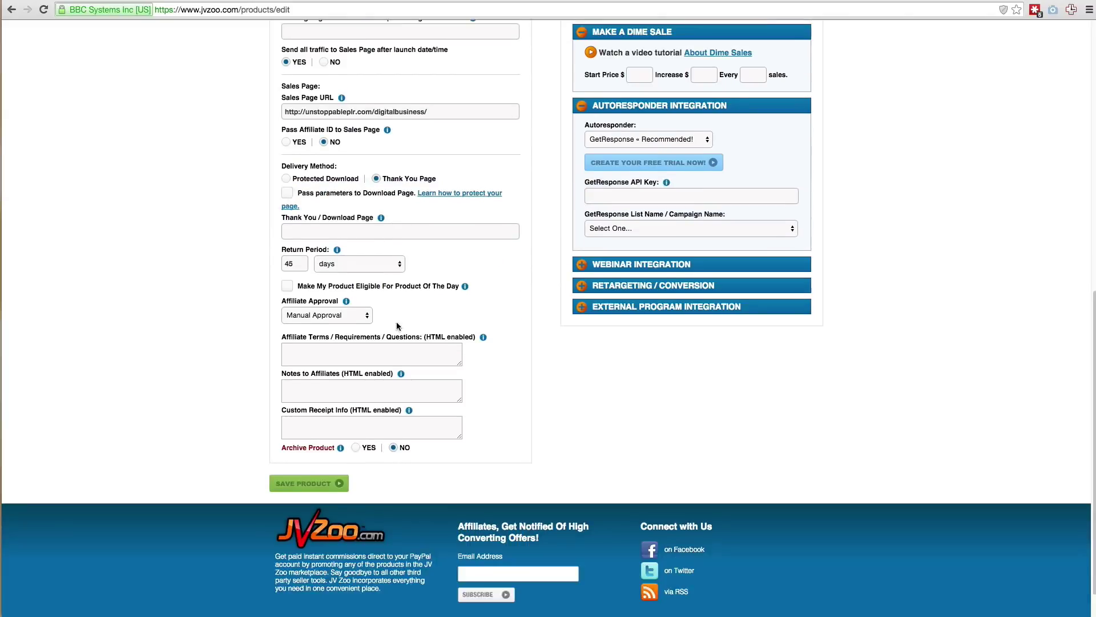
double_click(295, 268)
type("30")
left_click(160, 239)
Make the product eligible for Product Of The Day
left_click(289, 287)
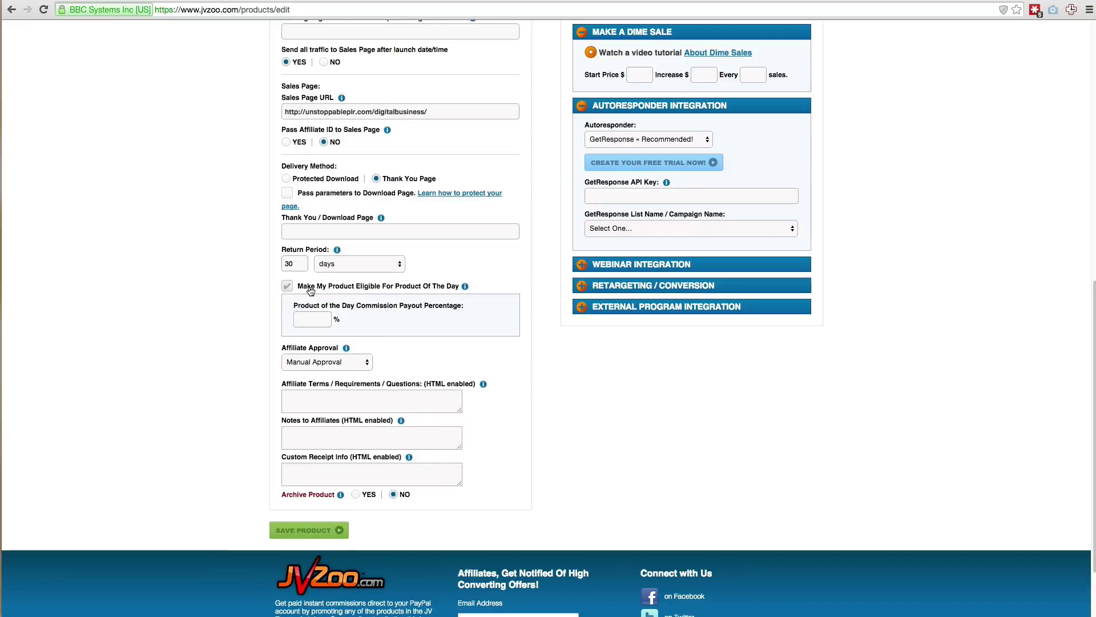
left_click(288, 286)
left_click(288, 287)
Examine today's ranked products on the JVZoo Top Sellers page, including the upgrade offers, and return to the product form
scroll(464, 323, "up", 3)
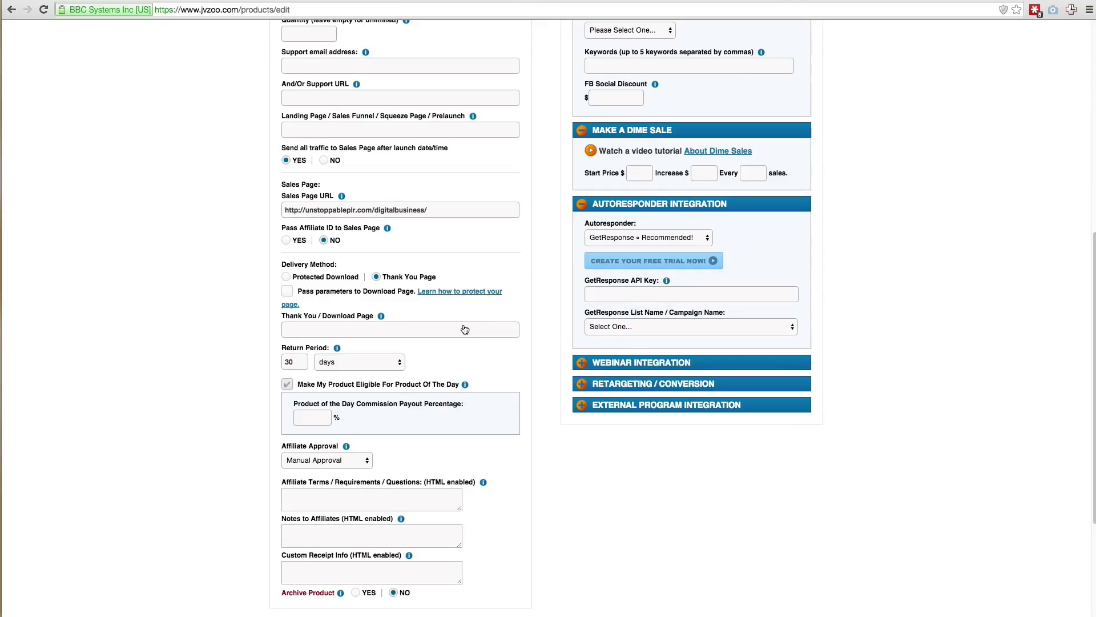
scroll(517, 352, "up", 10)
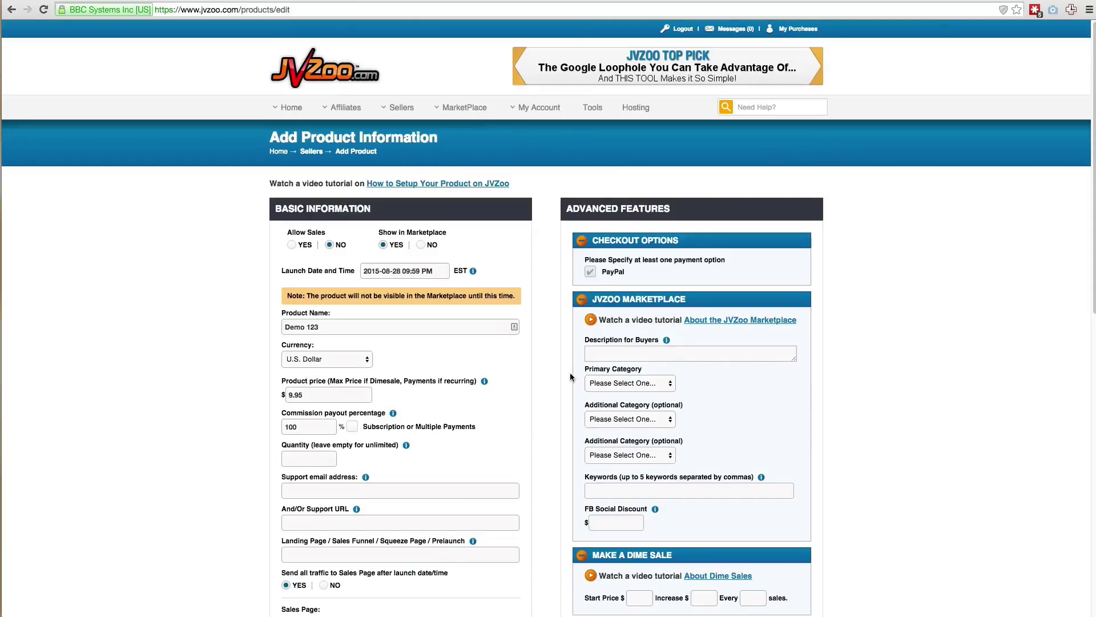
mouse_move(477, 110)
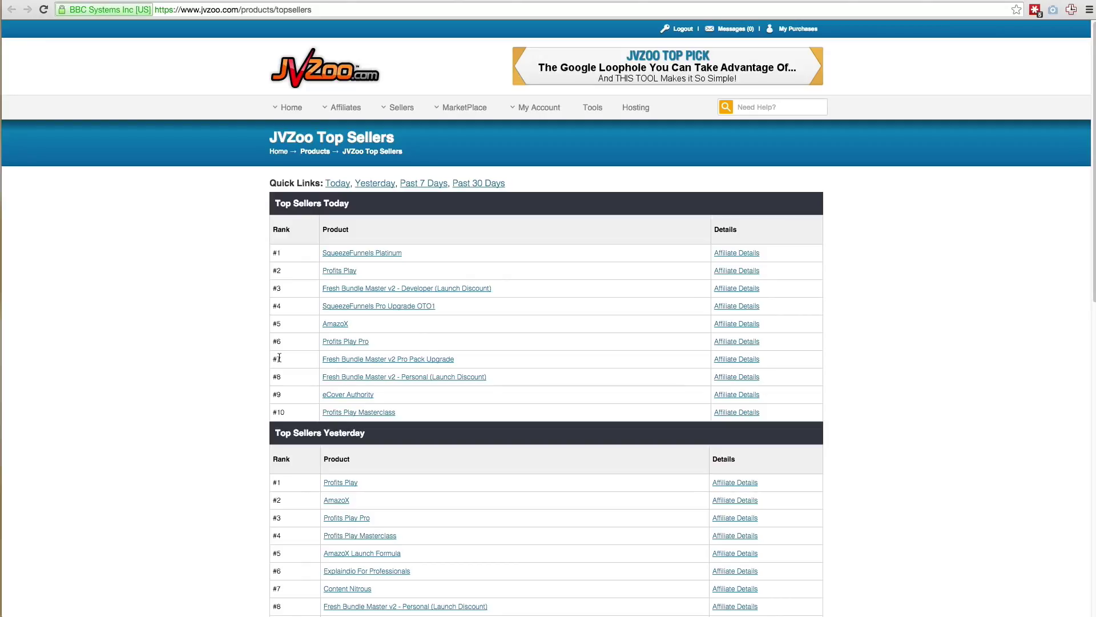
left_click_drag(286, 358, 267, 359)
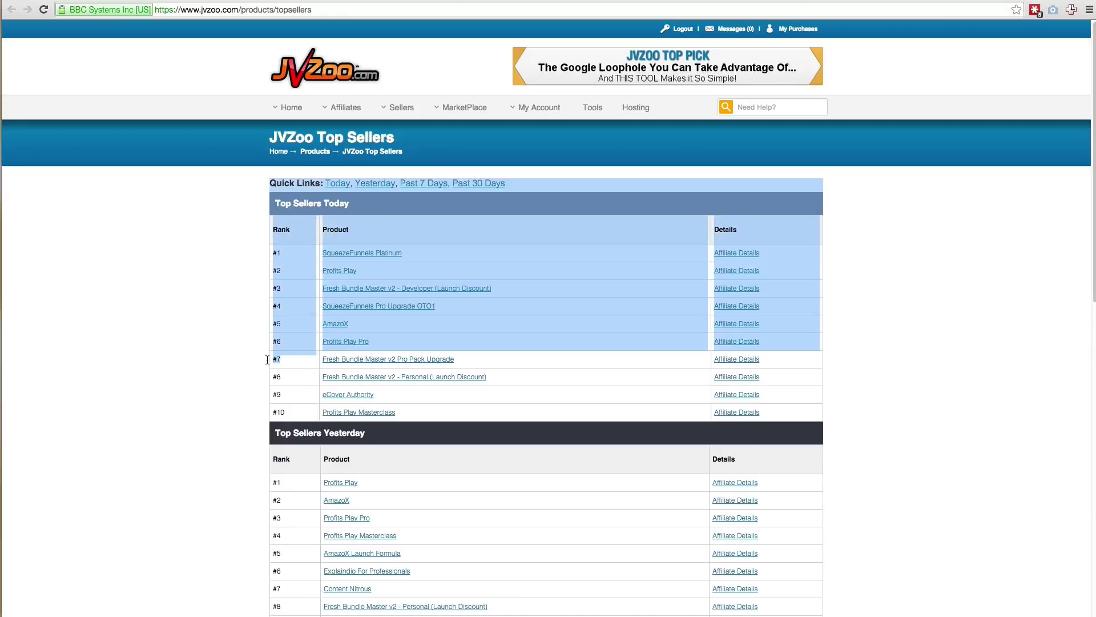
left_click(293, 362)
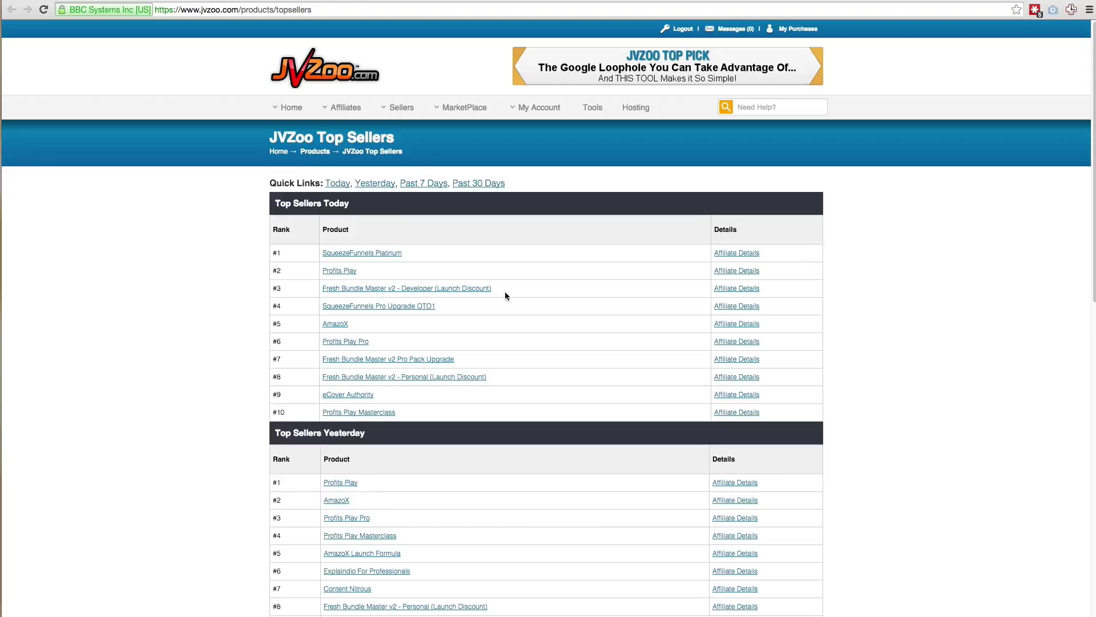
left_click_drag(355, 324, 323, 326)
left_click_drag(444, 307, 332, 306)
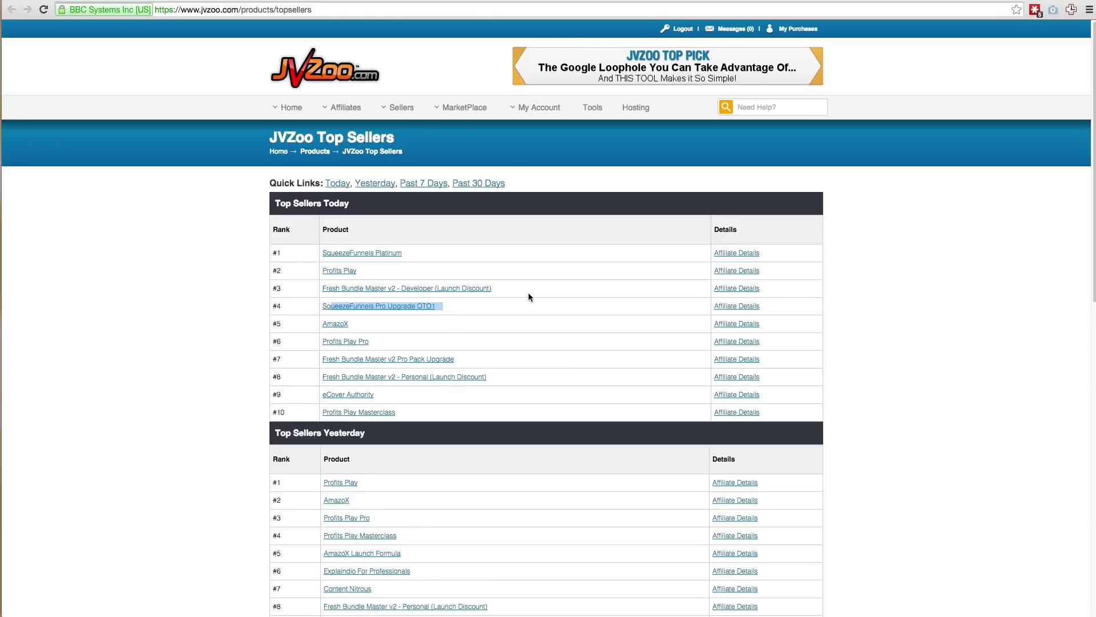
left_click(240, 76)
left_click(96, 1)
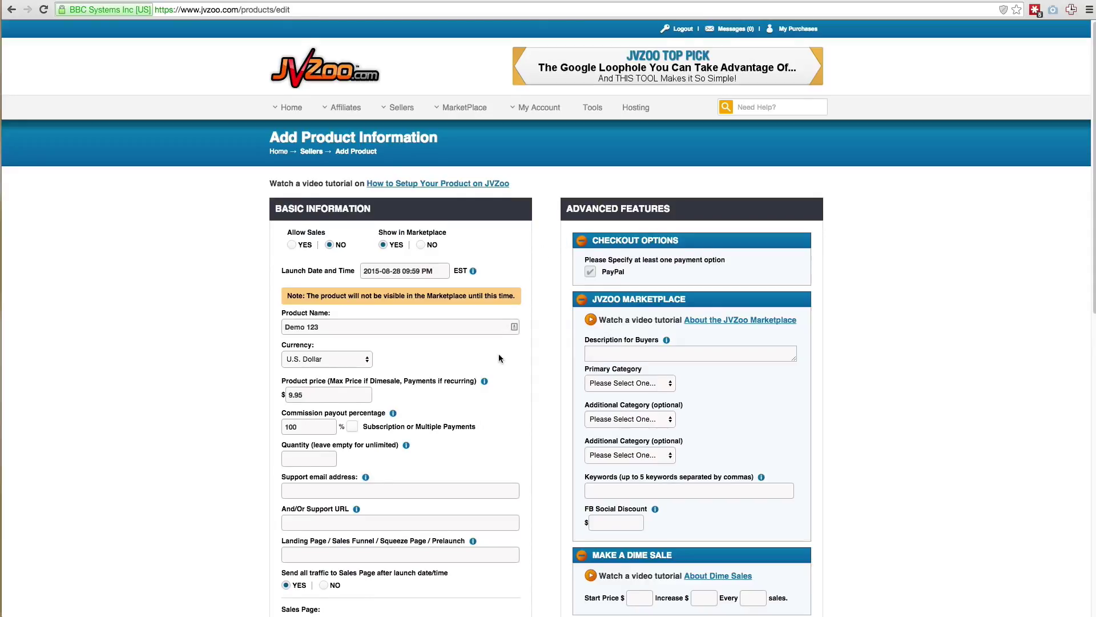
Check the general commission payout percentage against the empty Product of the Day commission field
scroll(498, 351, "down", 8)
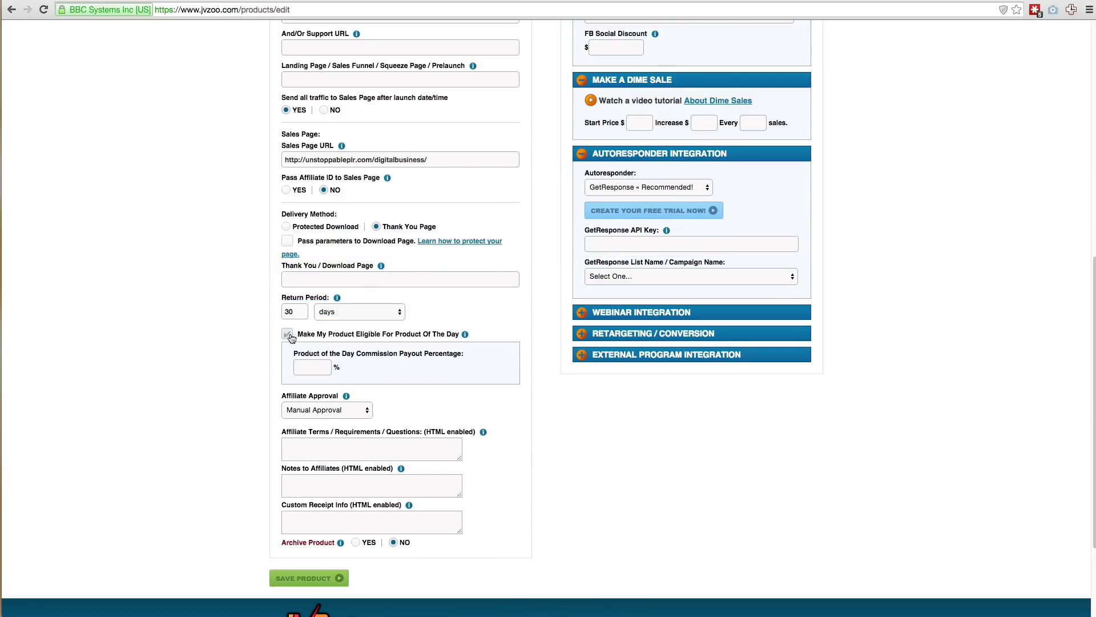
left_click(311, 367)
scroll(414, 364, "up", 5)
scroll(414, 366, "down", 7)
scroll(460, 358, "up", 8)
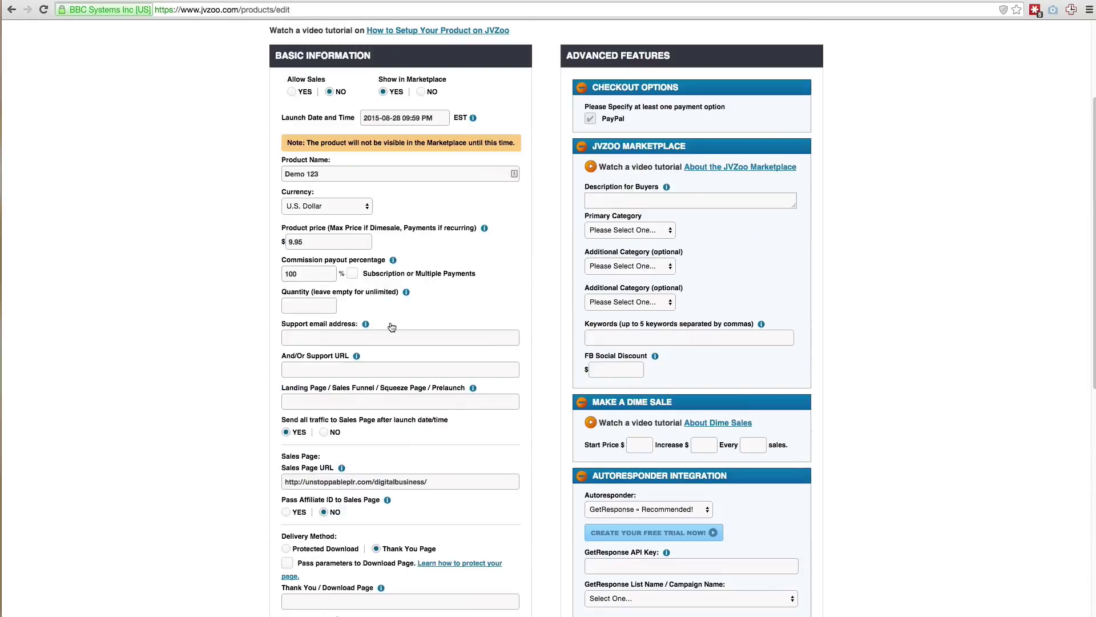
left_click_drag(313, 274, 263, 268)
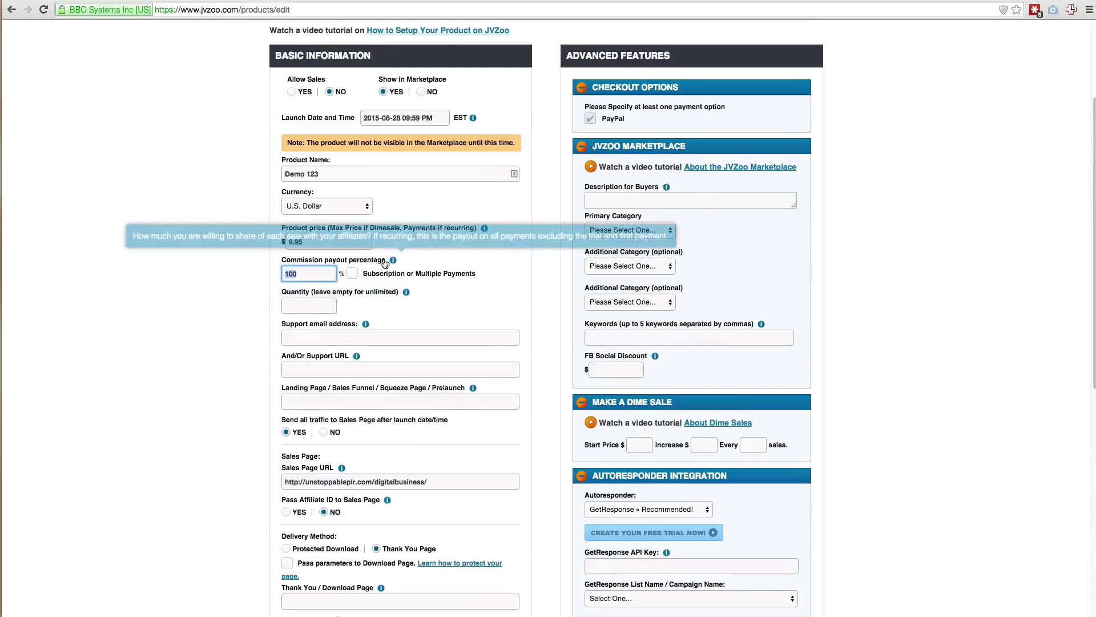
scroll(409, 292, "down", 8)
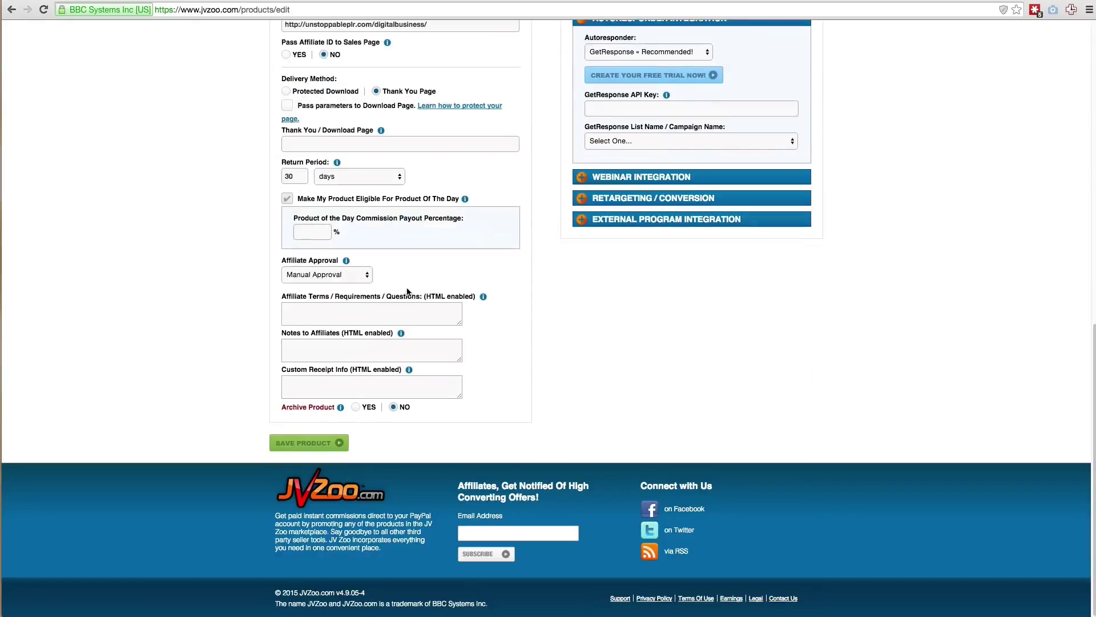
Set the Product of the Day Commission Payout Percentage to 100, trying 110 in between
left_click(312, 234)
type("100")
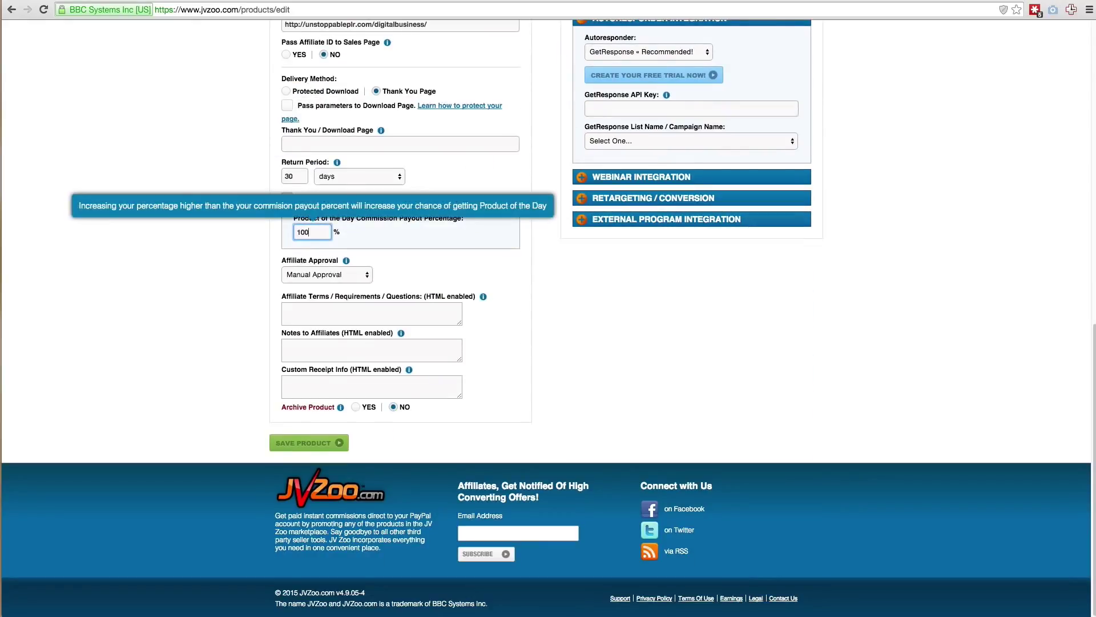
scroll(320, 319, "up", 3)
left_click_drag(322, 336, 282, 333)
type("110")
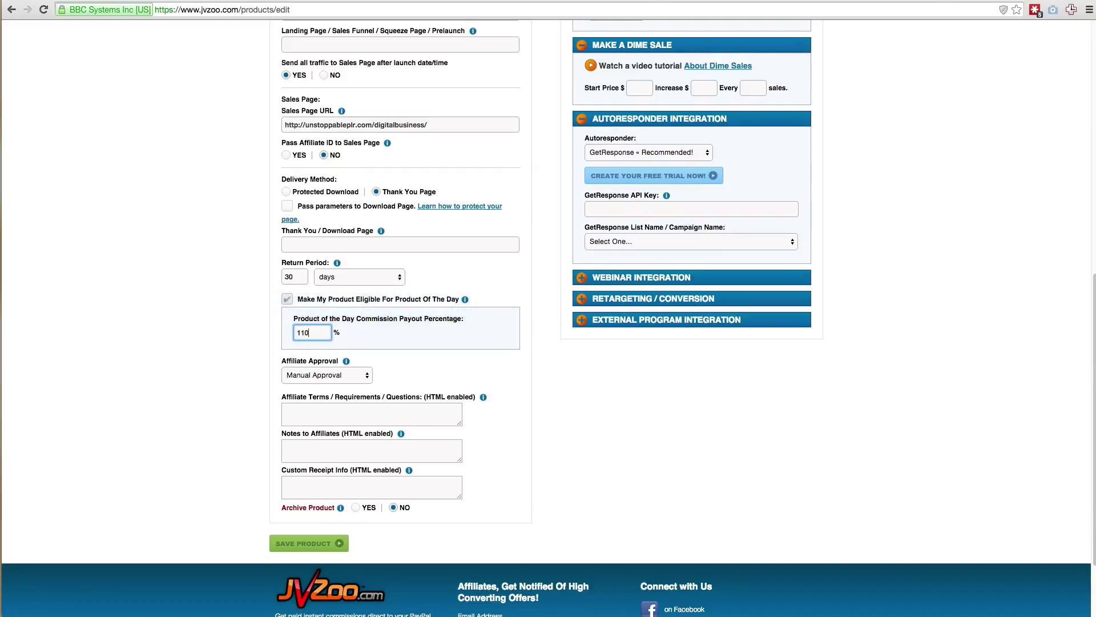
key("BackSpace")
key("BackSpace")
type("00")
left_click(656, 395)
Review the affiliate approval options, try No Affiliates Allowed and restore Manual Approval
left_click(352, 378)
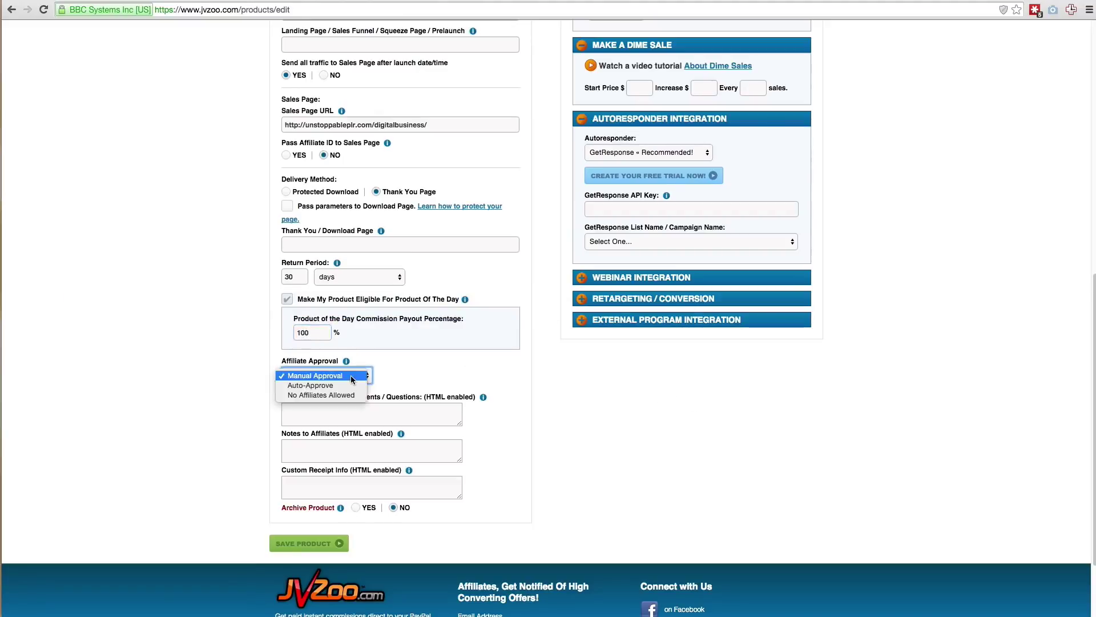
left_click(415, 369)
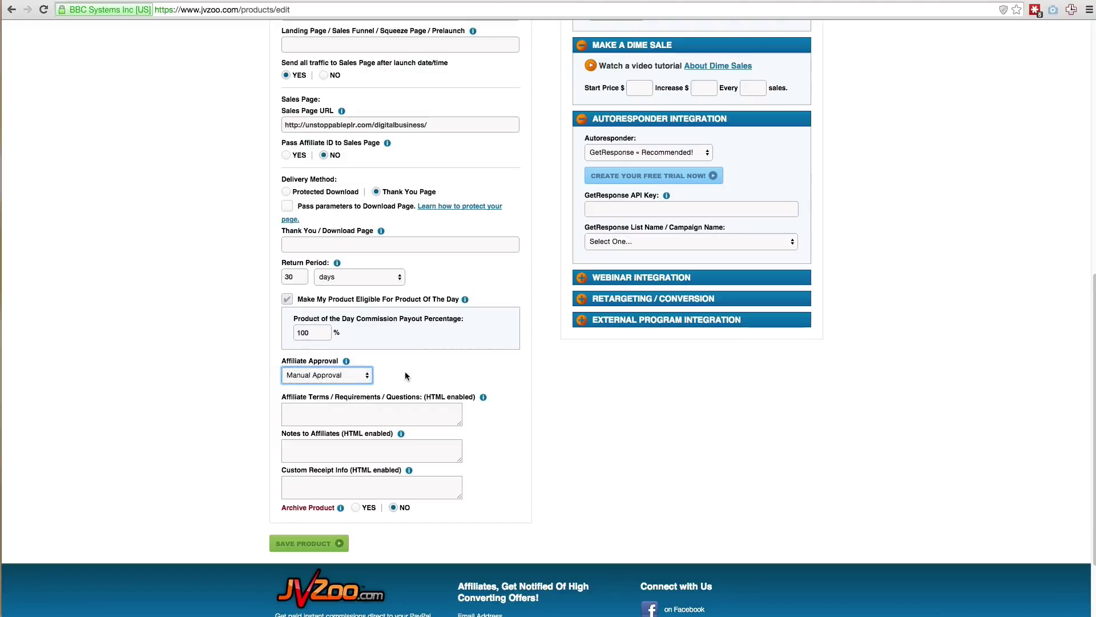
left_click(342, 378)
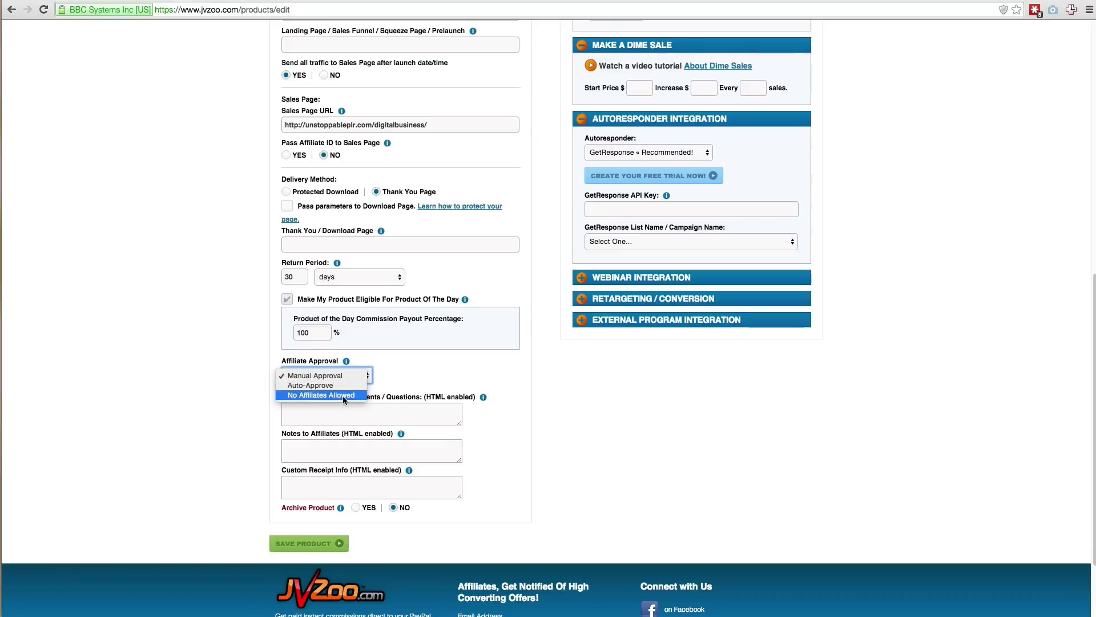
left_click(343, 396)
left_click(345, 377)
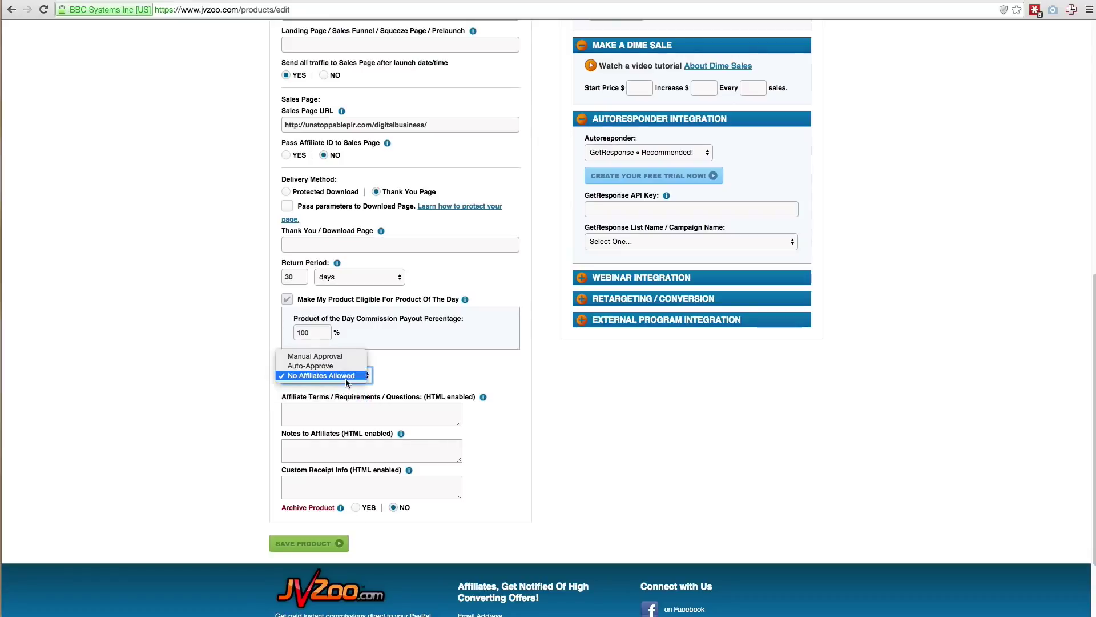
left_click(325, 358)
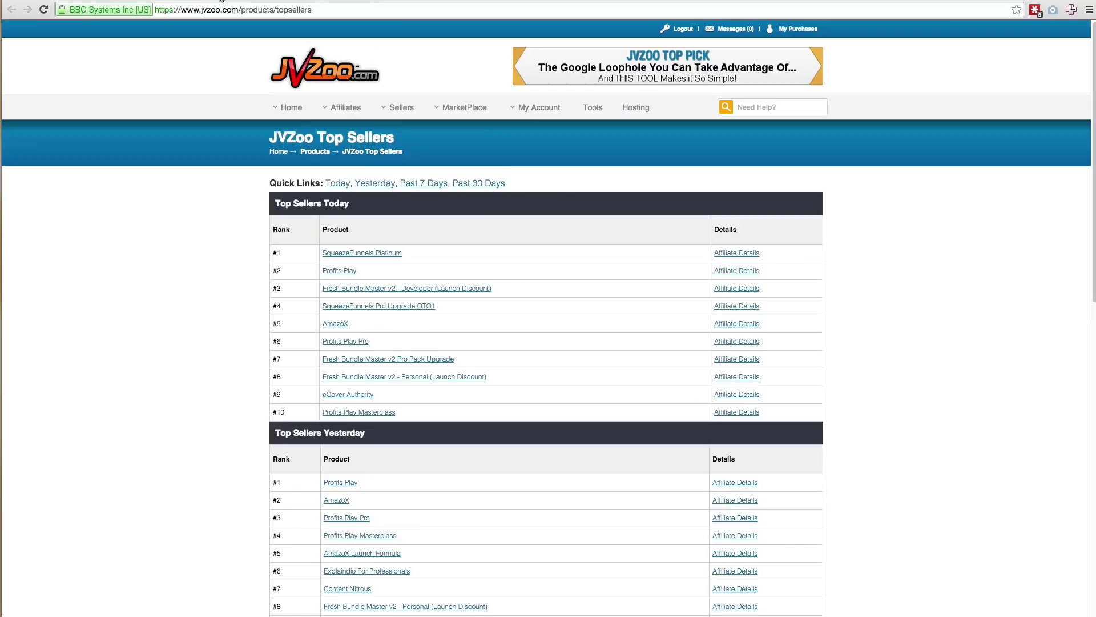
Open the seller's Affiliate Requests page and dismiss the new features announcement so it is not shown again
mouse_move(401, 114)
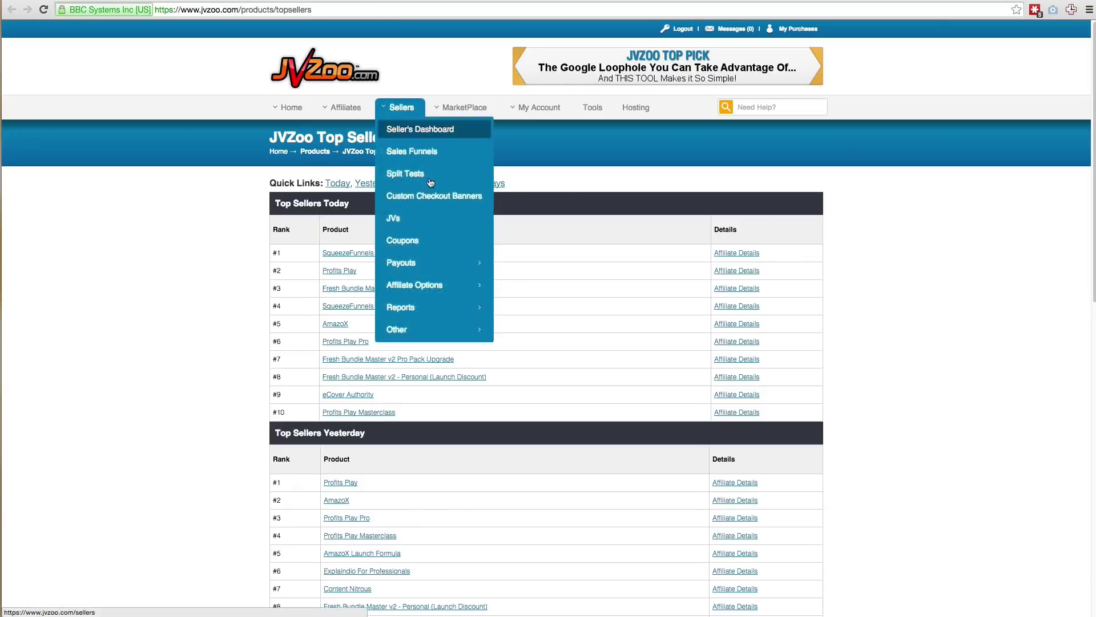
mouse_move(448, 286)
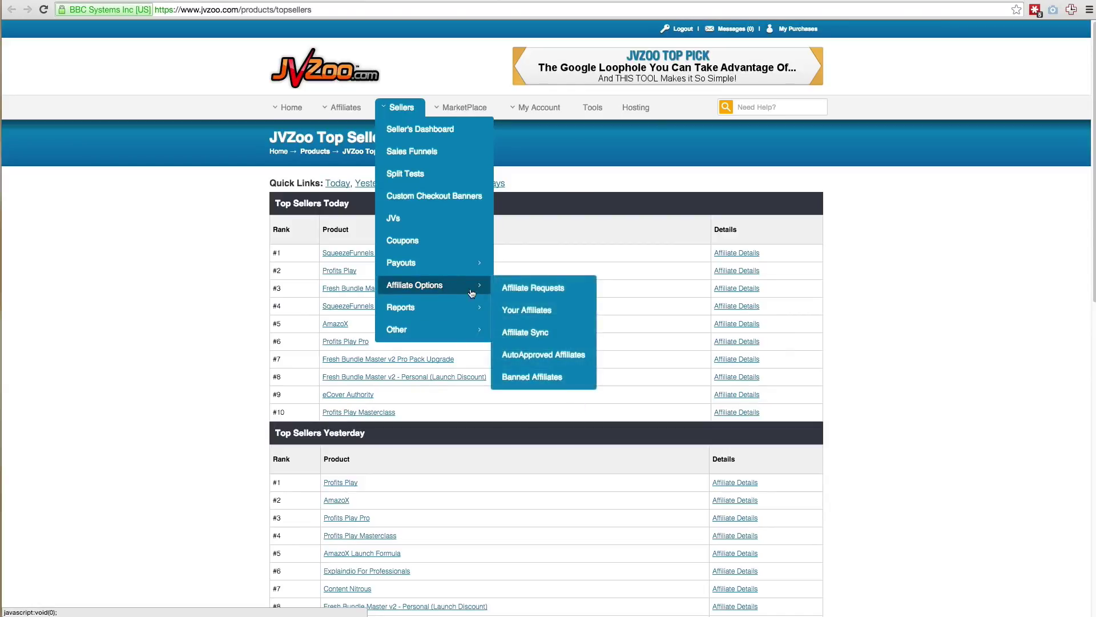
left_click(546, 293)
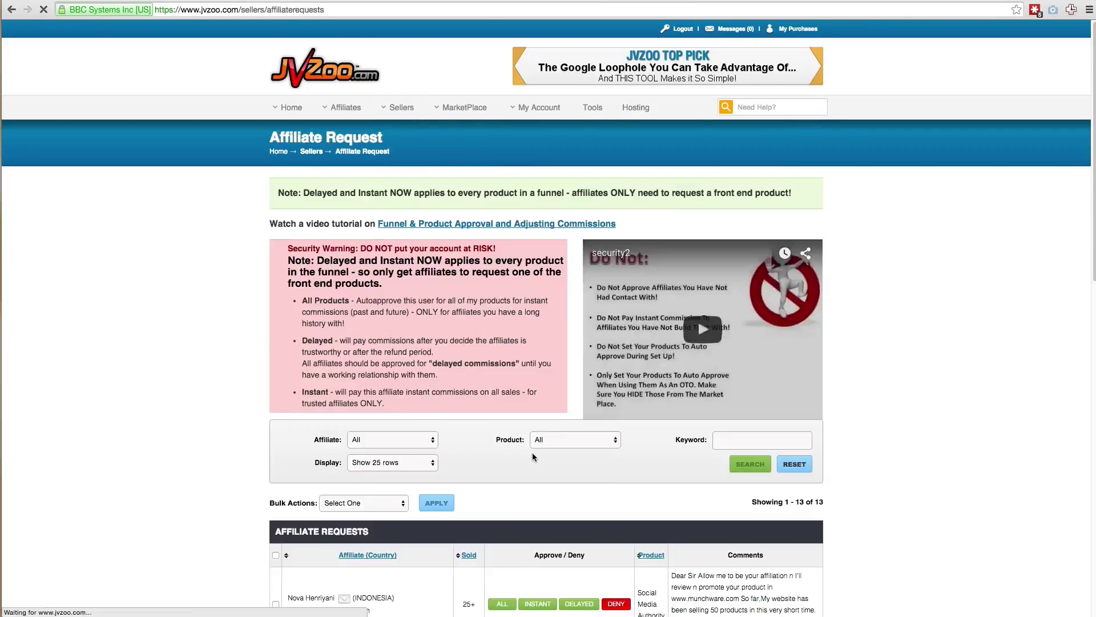
scroll(532, 453, "down", 4)
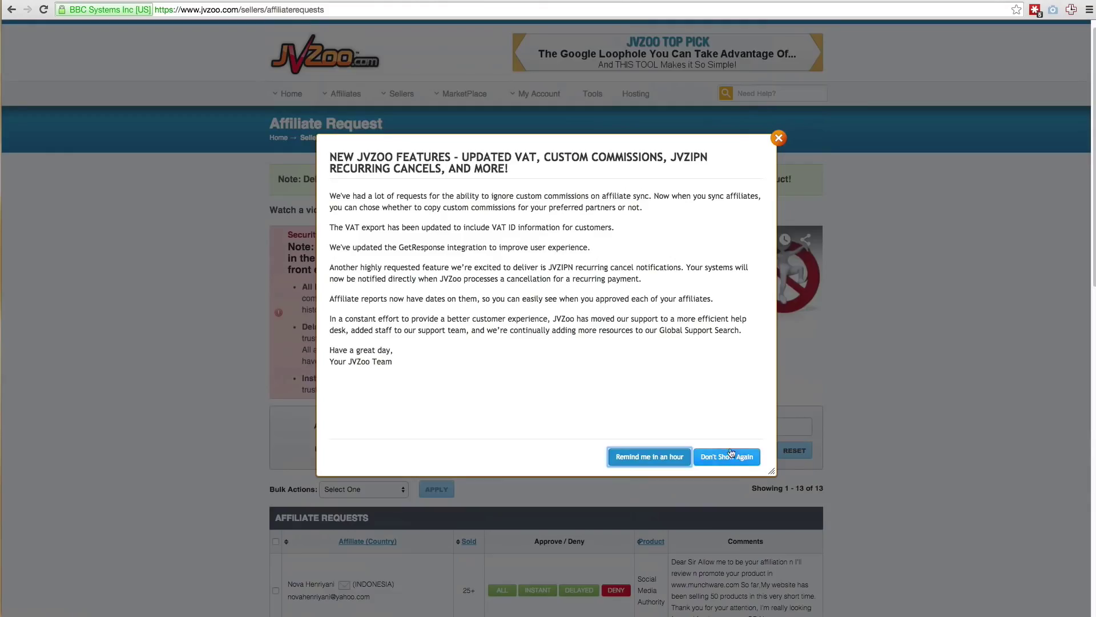
left_click(726, 456)
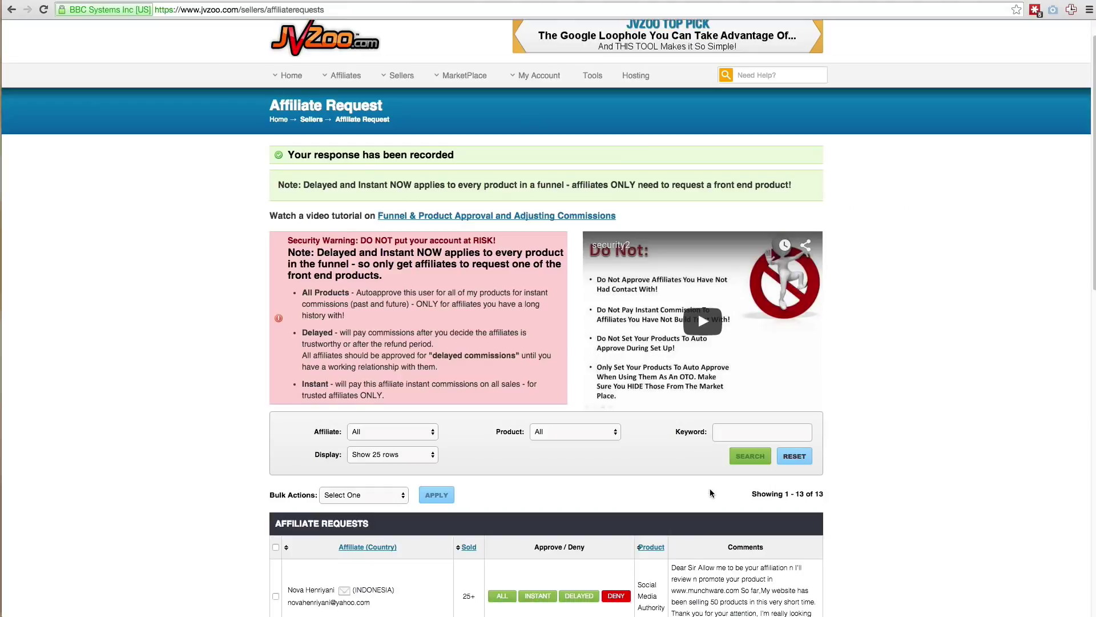
Review the affiliate requests list, checking the first request's affiliate details, sold count and All, Instant, Delayed and Deny options
scroll(708, 491, "down", 2)
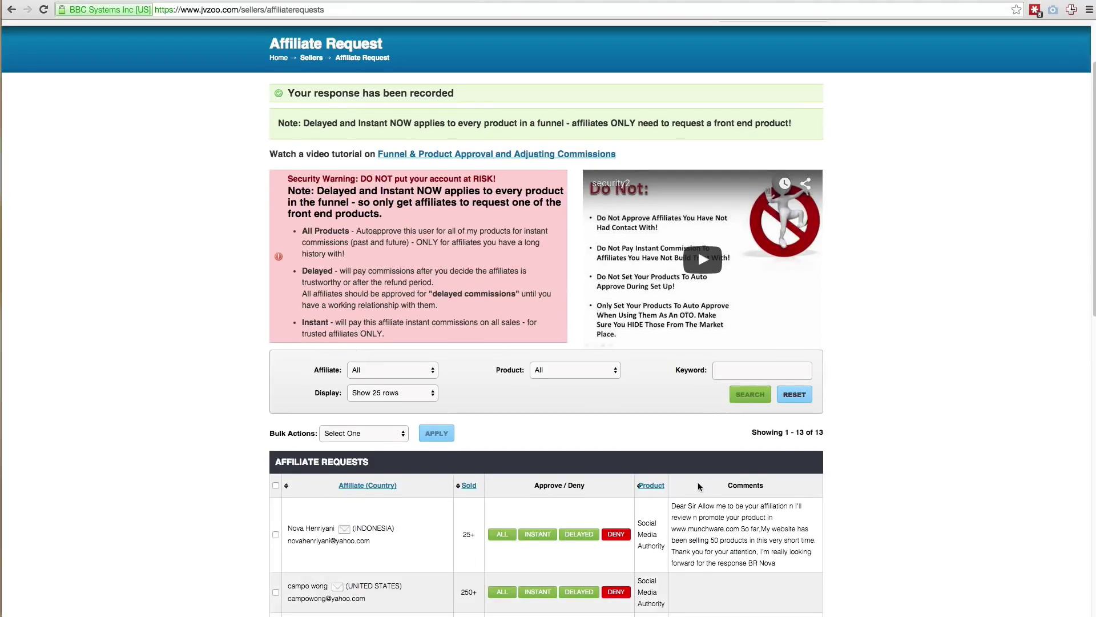
scroll(698, 486, "down", 5)
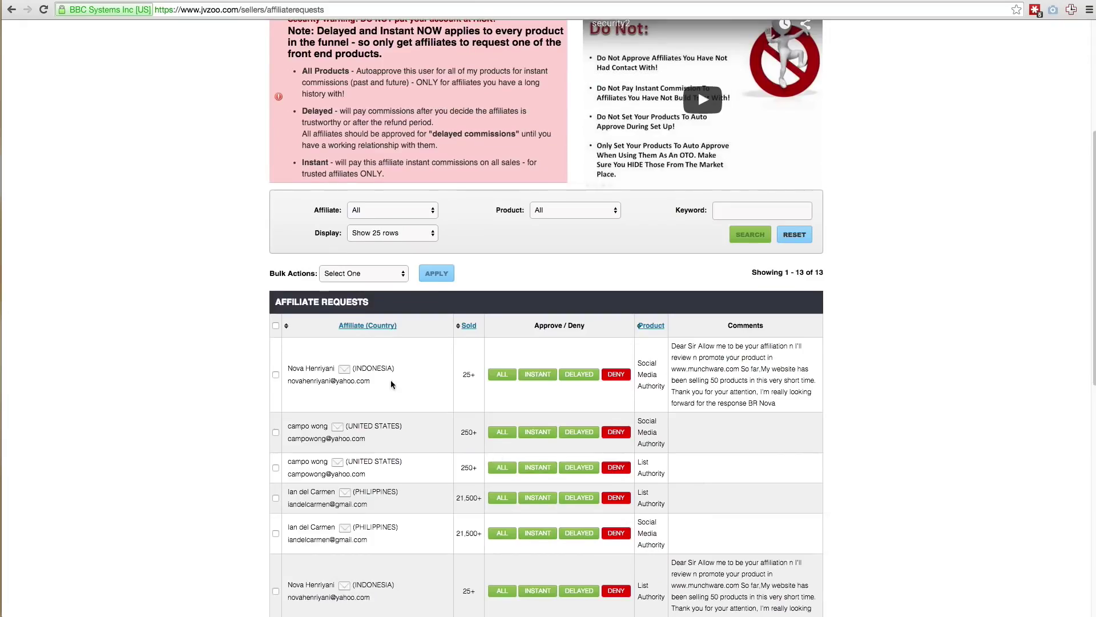
scroll(409, 380, "up", 2)
left_click_drag(297, 403, 416, 409)
left_click(439, 413)
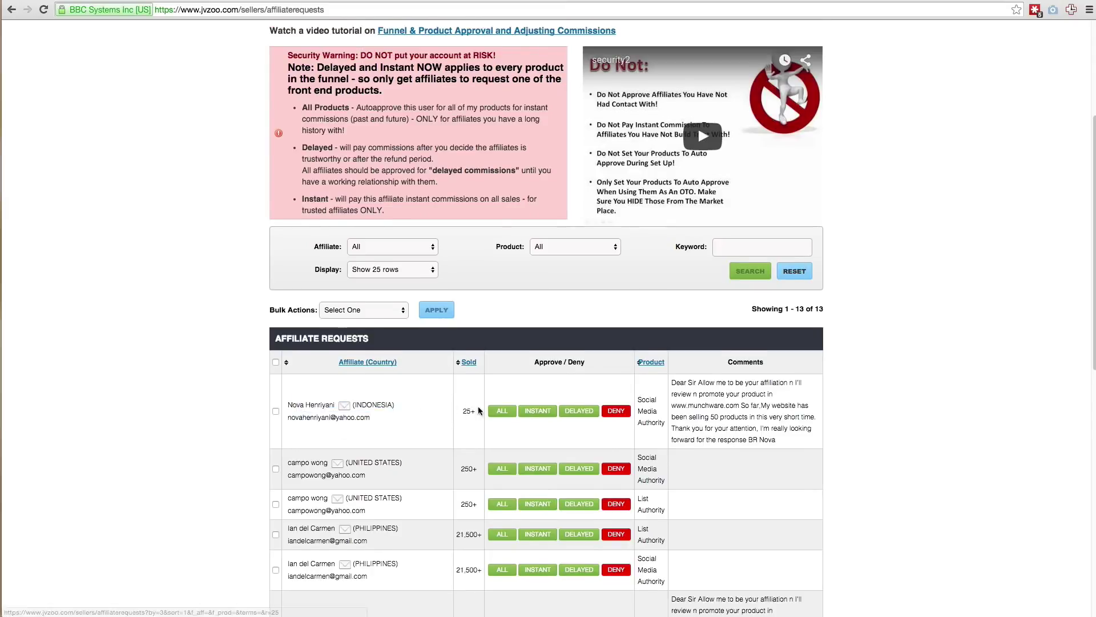
scroll(459, 410, "down", 1)
double_click(467, 387)
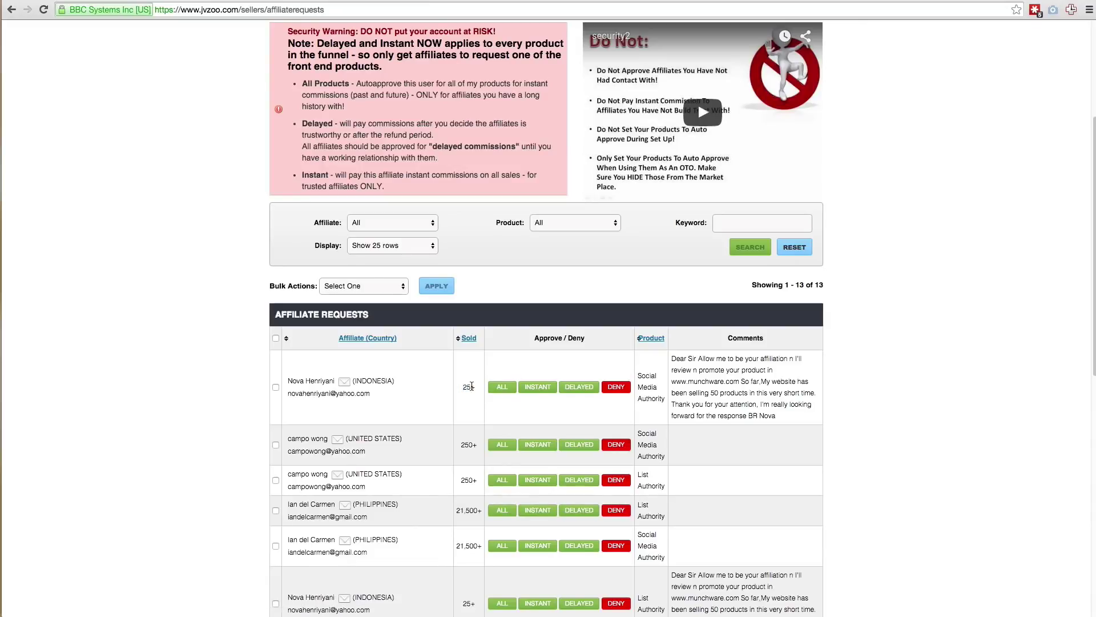
left_click_drag(471, 389, 464, 387)
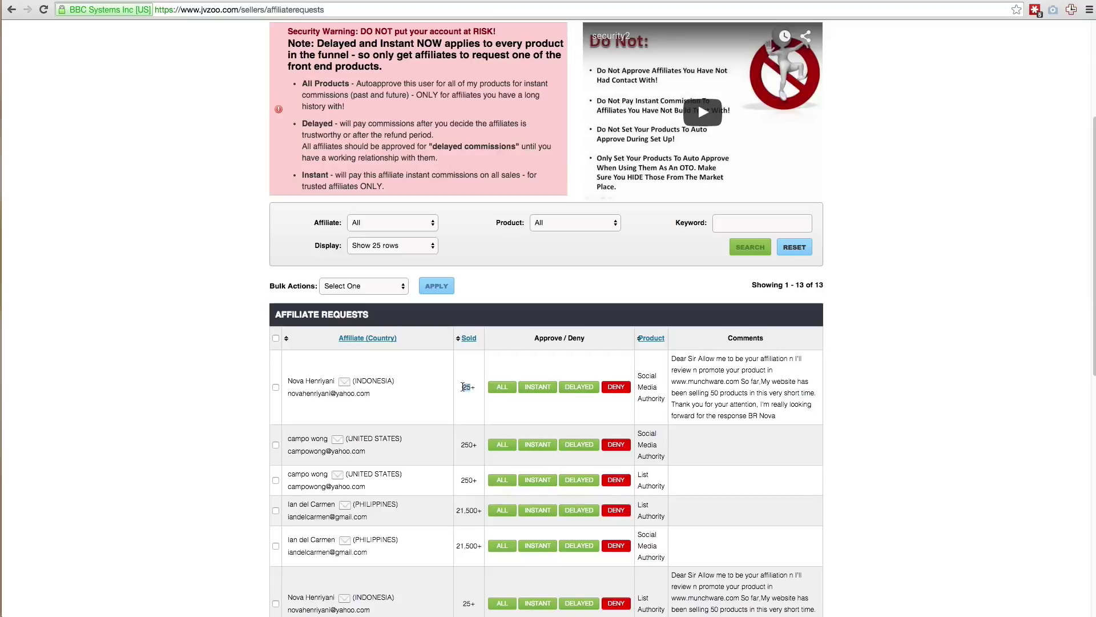
left_click(587, 392)
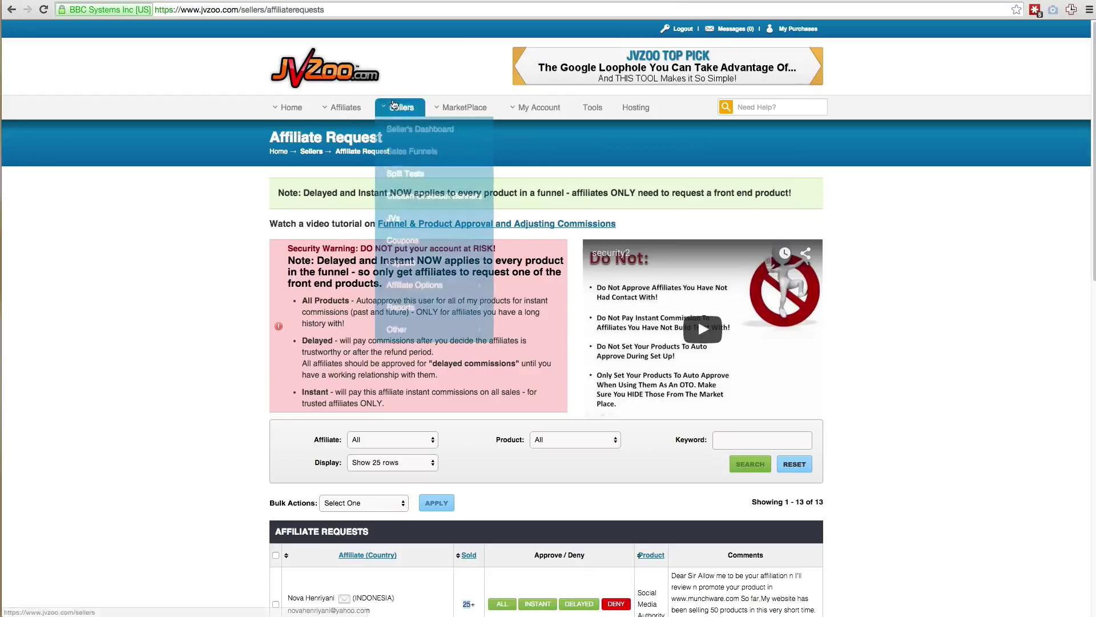
scroll(589, 328, "down", 7)
scroll(586, 358, "up", 4)
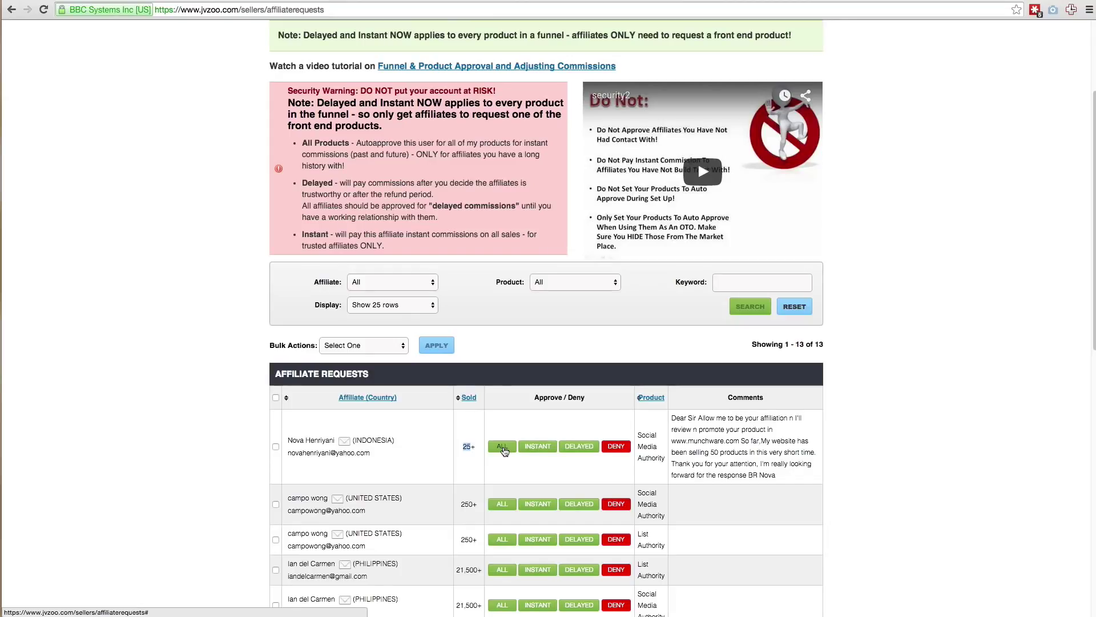
left_click(546, 460)
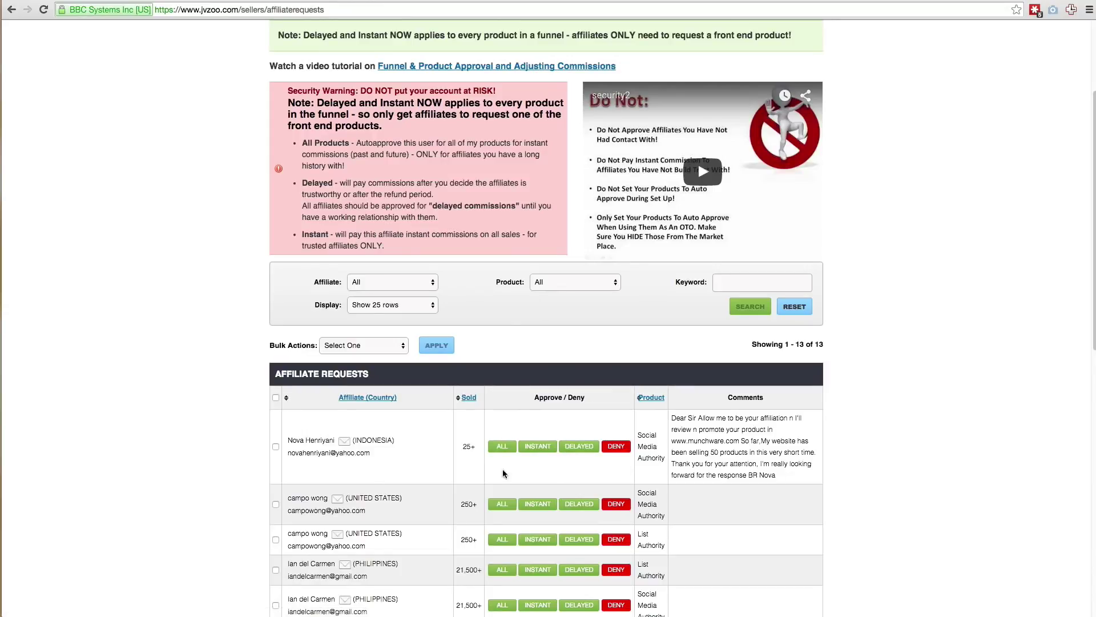
Approve the 21,500+ sales affiliate's List Authority request for all current and future products and confirm the permission
scroll(619, 450, "down", 3)
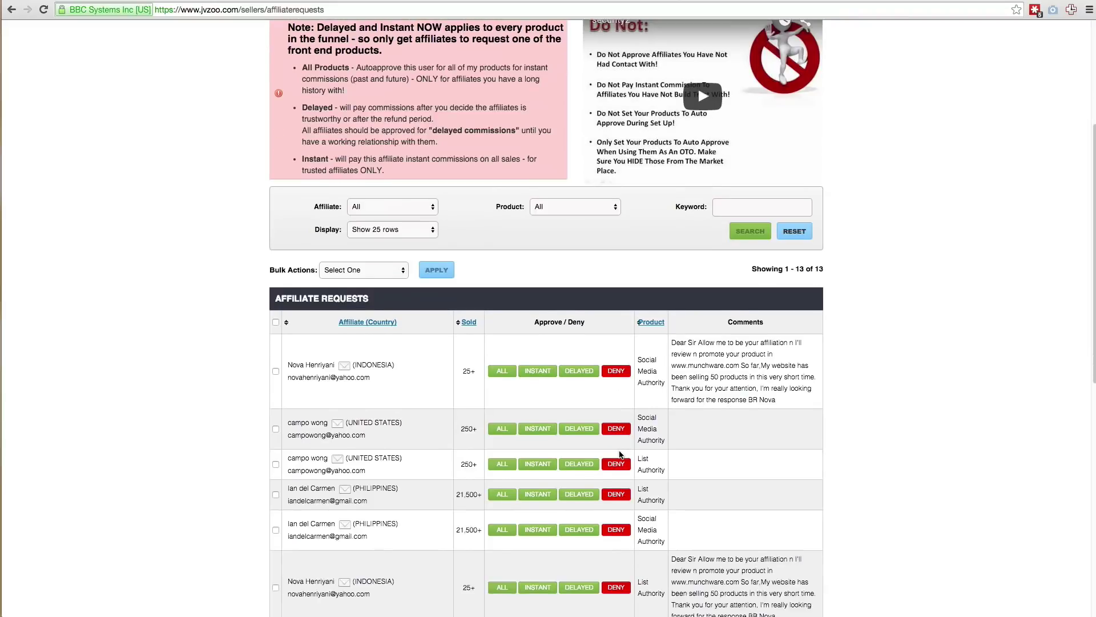
scroll(620, 454, "down", 3)
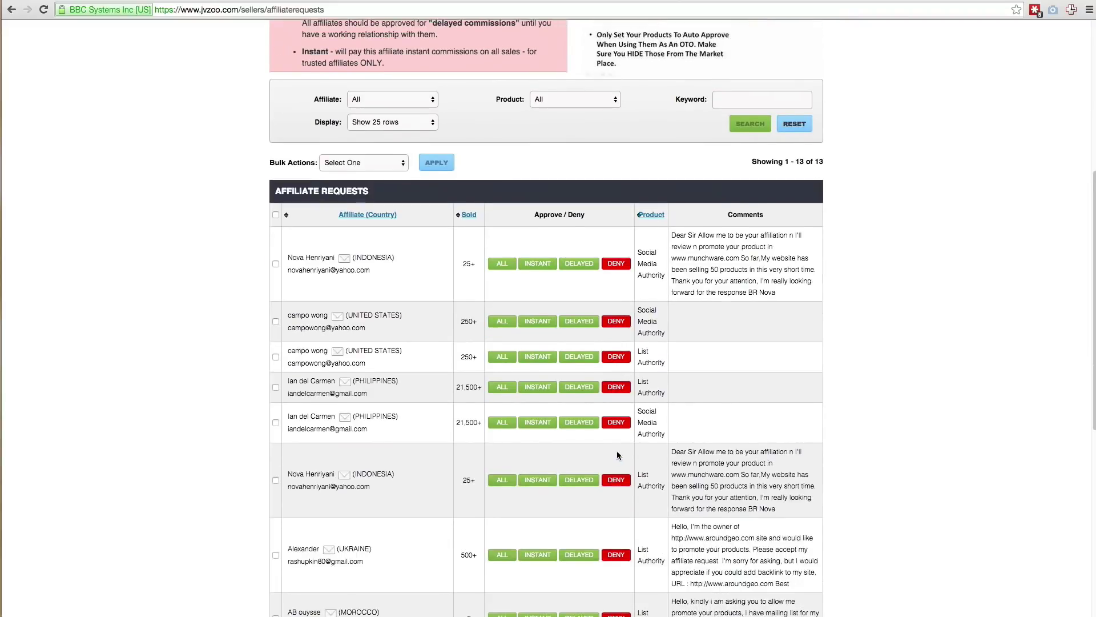
left_click(502, 388)
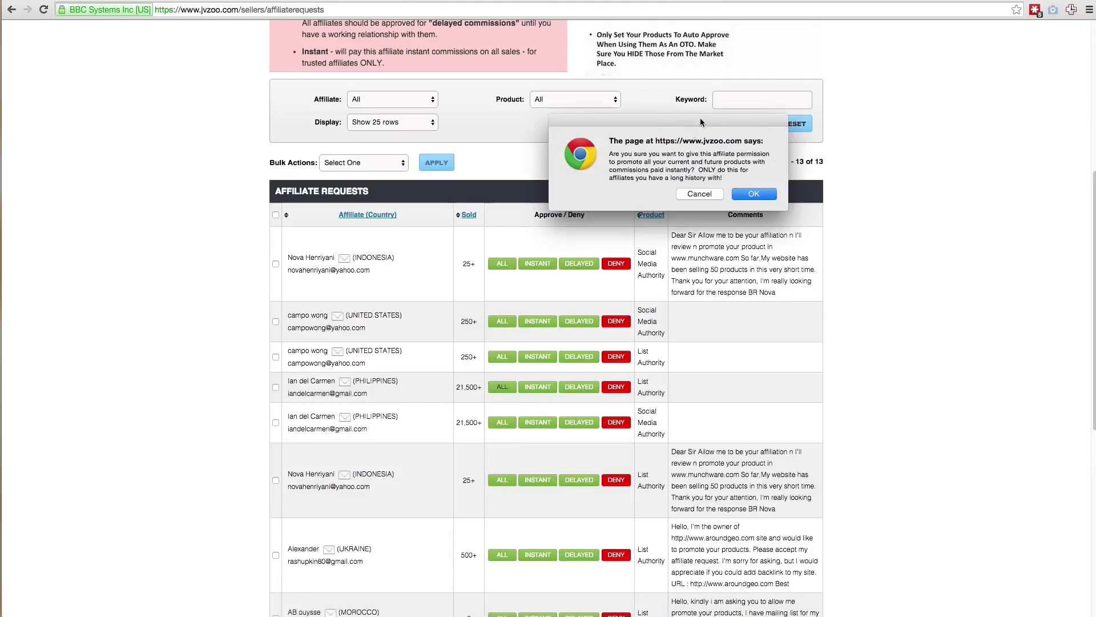
left_click_drag(701, 122, 562, 209)
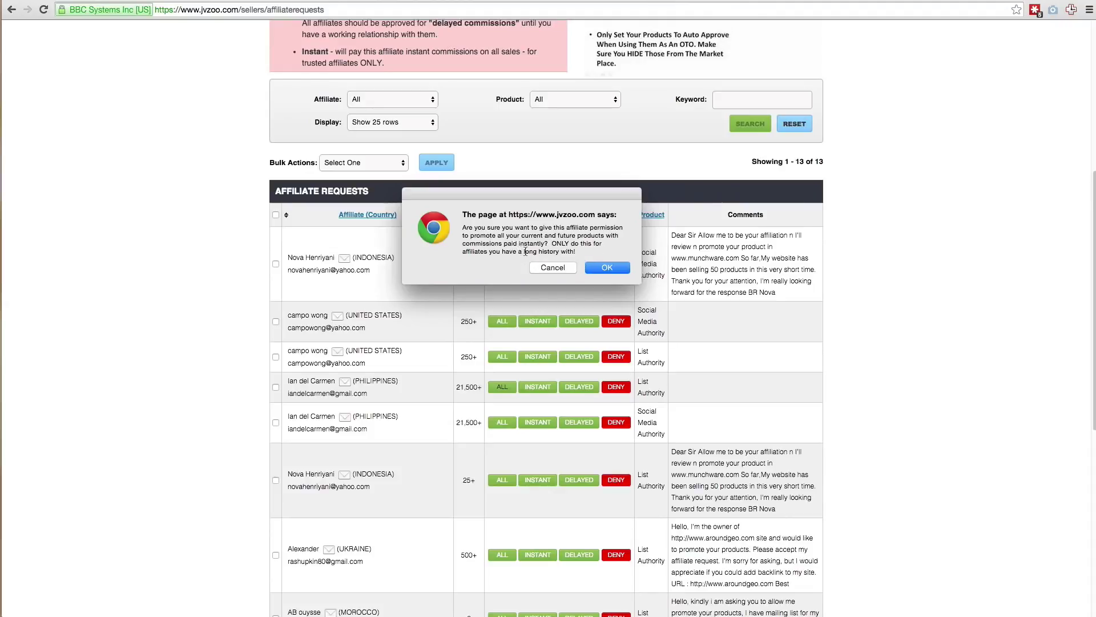
left_click(611, 268)
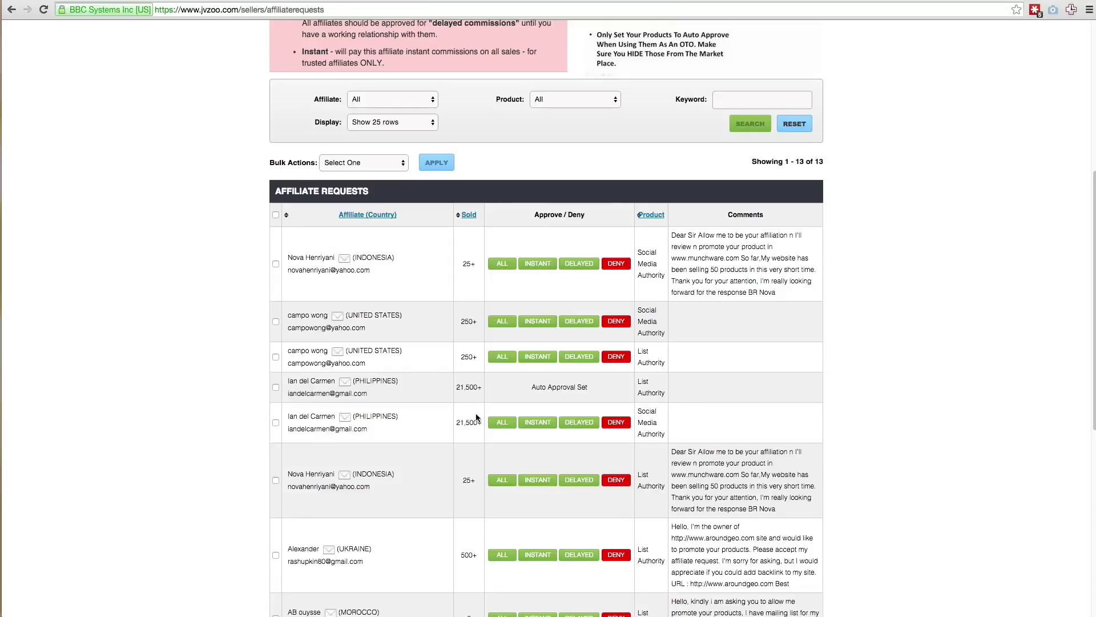
Check the sold figure of the affiliate just approved for all products against the neighbouring requests
left_click_drag(481, 388, 446, 384)
left_click(472, 392)
scroll(474, 385, "up", 2)
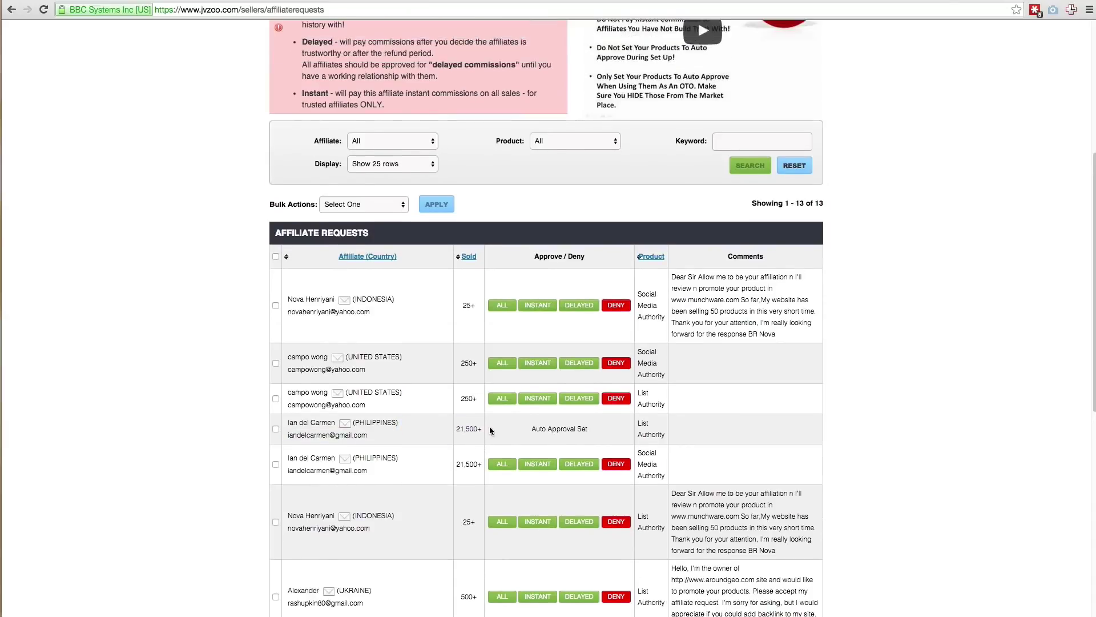
left_click(508, 400)
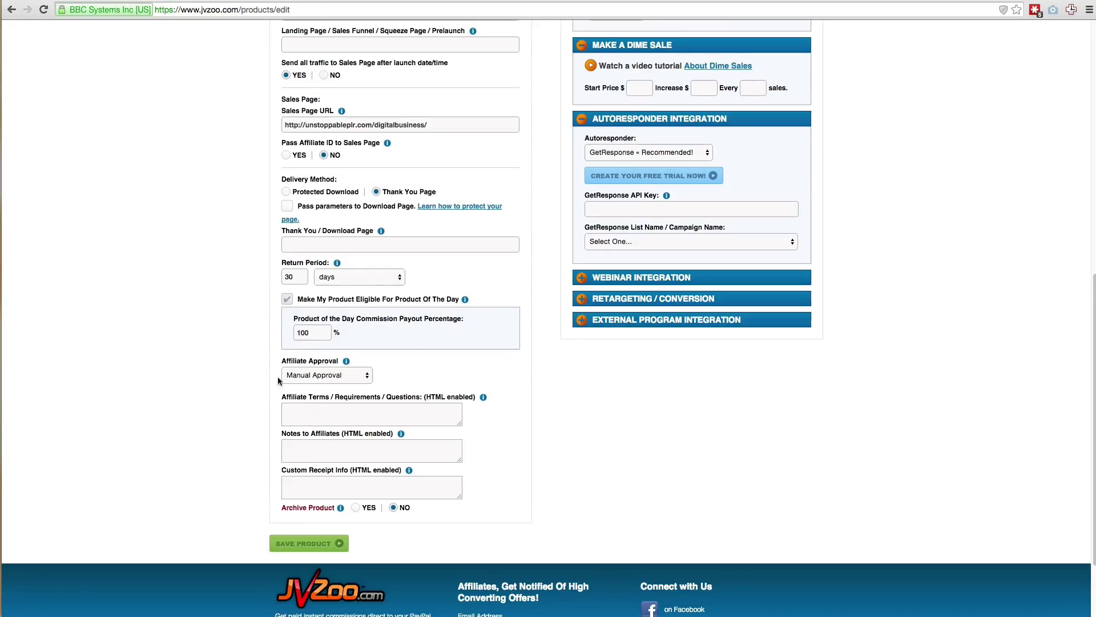
Recheck the product's Affiliate Approval options and the first affiliate request's sold count as a basis for the affiliate terms
left_click(322, 375)
left_click(318, 377)
left_click(402, 410)
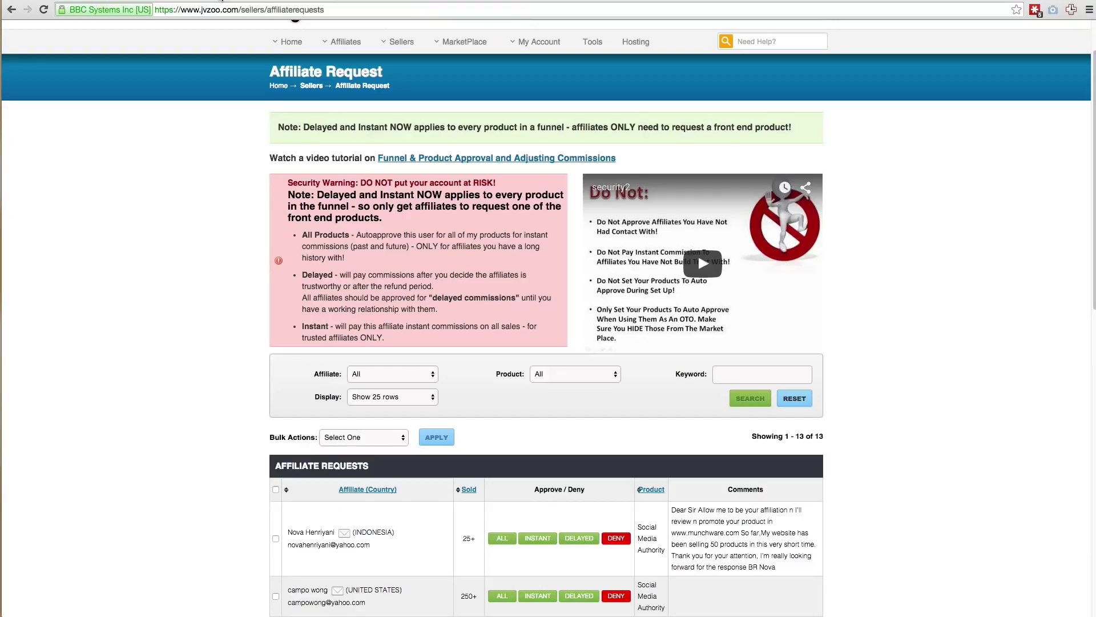
scroll(498, 331, "down", 3)
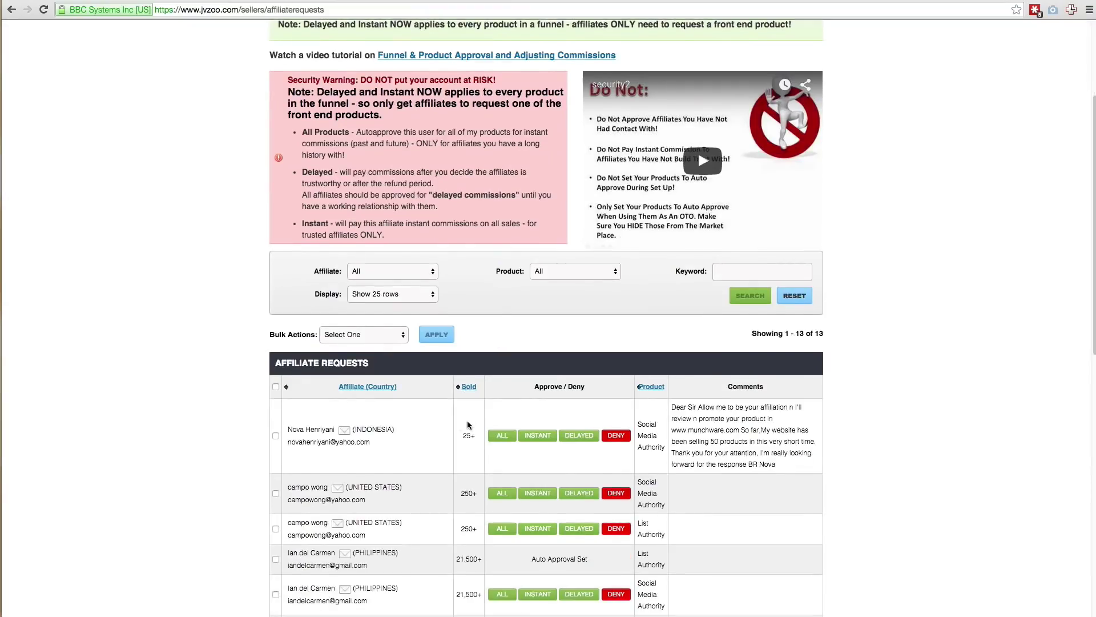
left_click_drag(477, 439, 394, 431)
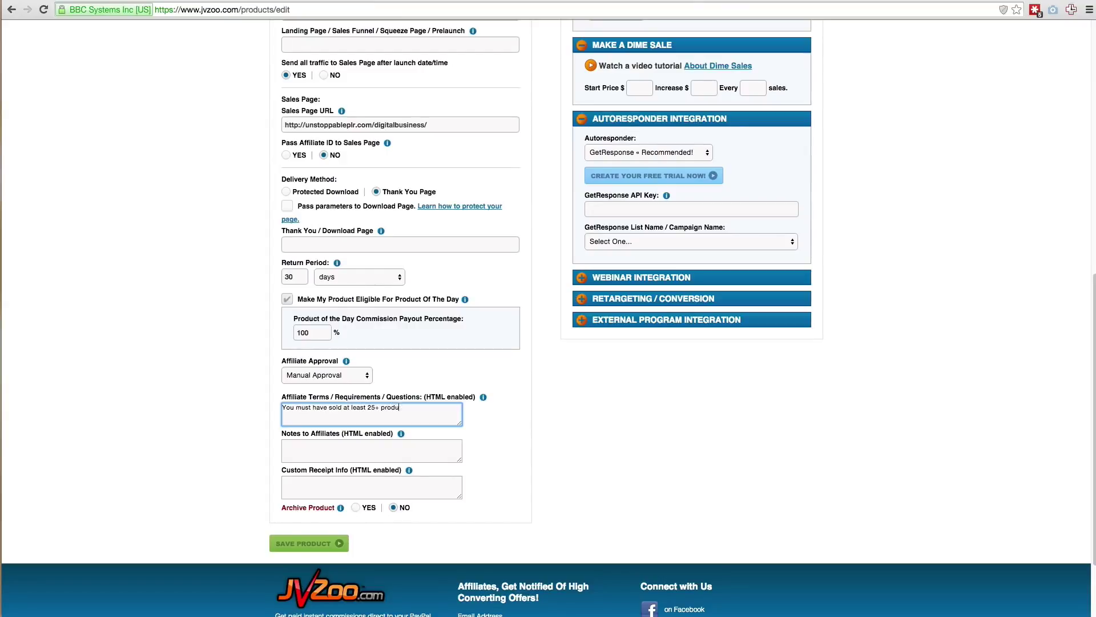
Complete the Affiliate Terms / Requirements / Questions text as "You must have made at least 25+ sales."
key("BackSpace")
key("BackSpace")
key("BackSpace")
key("BackSpace")
key("BackSpace")
key("BackSpace")
type("sales")
left_click_drag(427, 403, 251, 389)
left_click(502, 431)
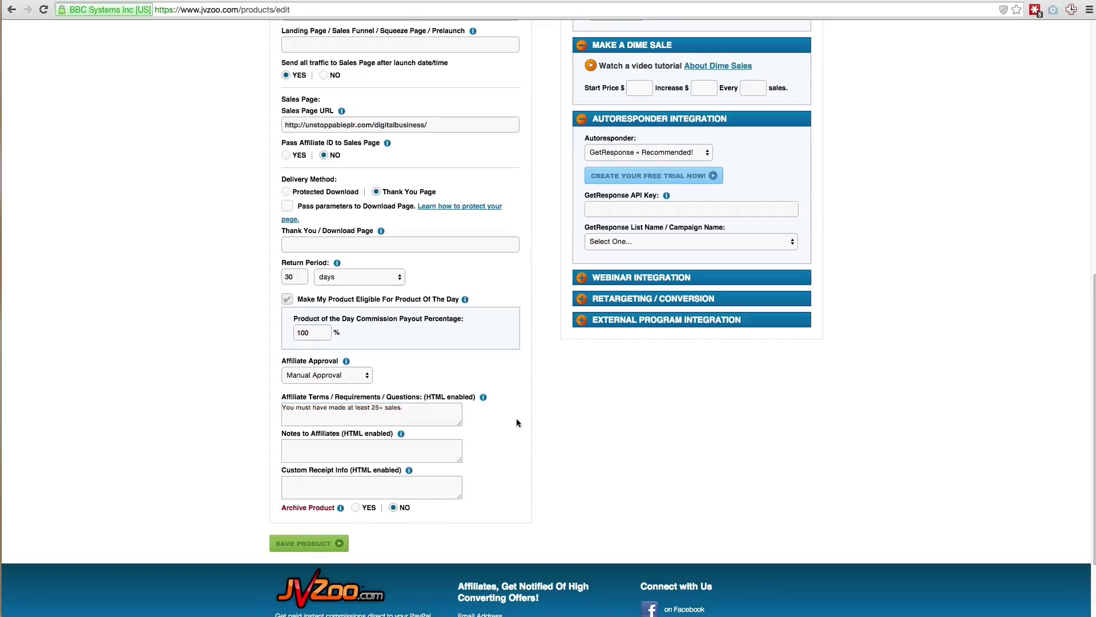
Go to unstoppableplr.com/digitalbusiness/jv and follow its affiliate link request to the product's JVZoo affiliate information page
left_click(381, 444)
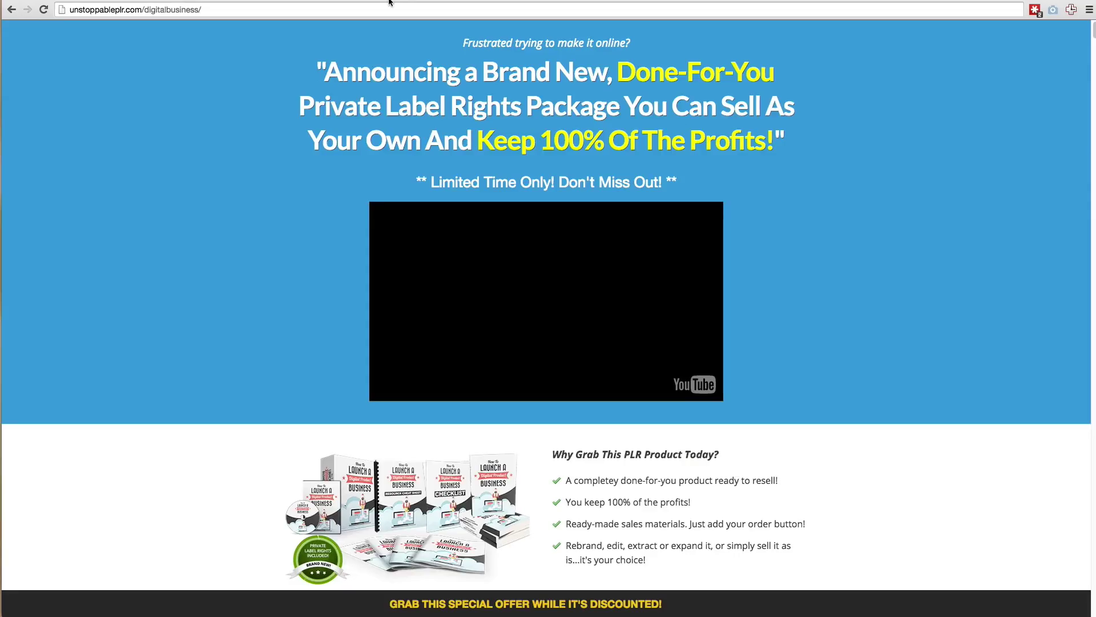
left_click(245, 11)
left_click(263, 11)
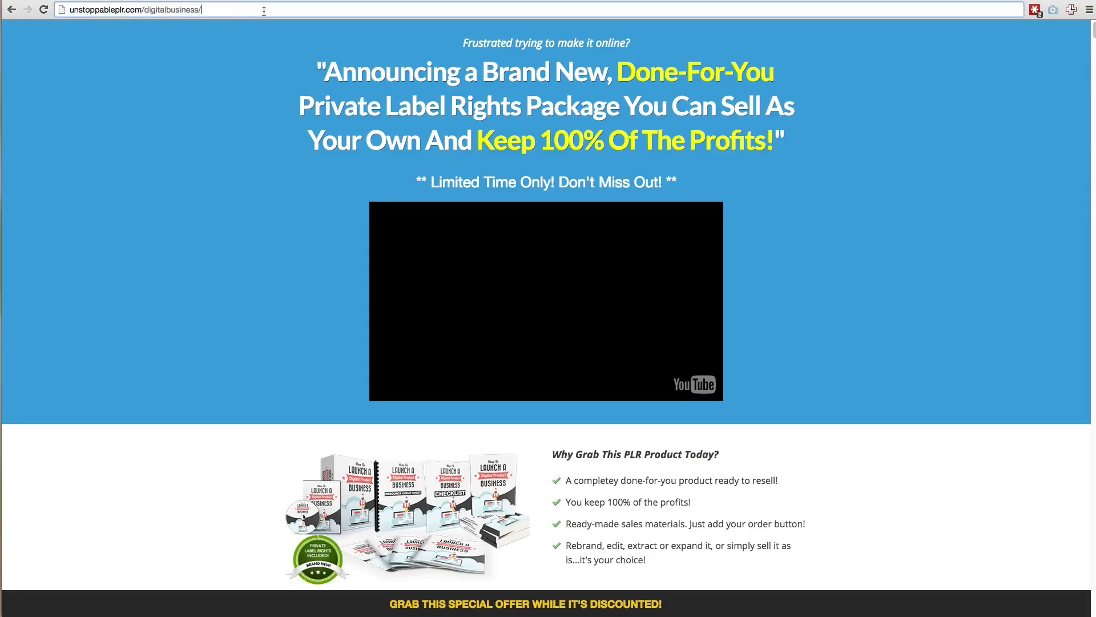
type("jv")
key("Return")
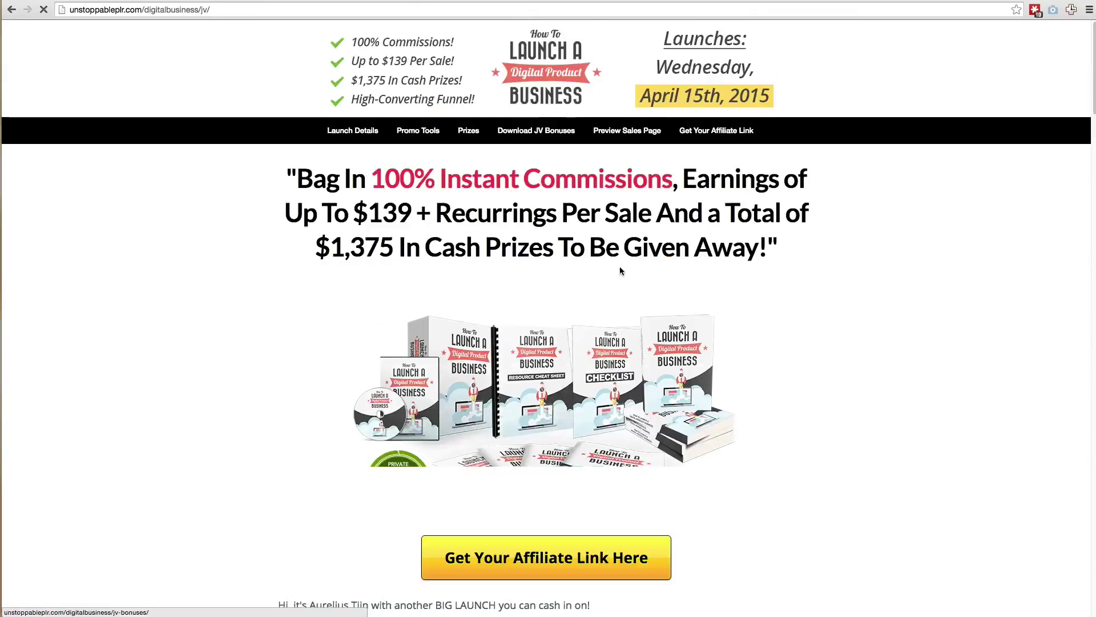
scroll(572, 270, "down", 8)
left_click(582, 194)
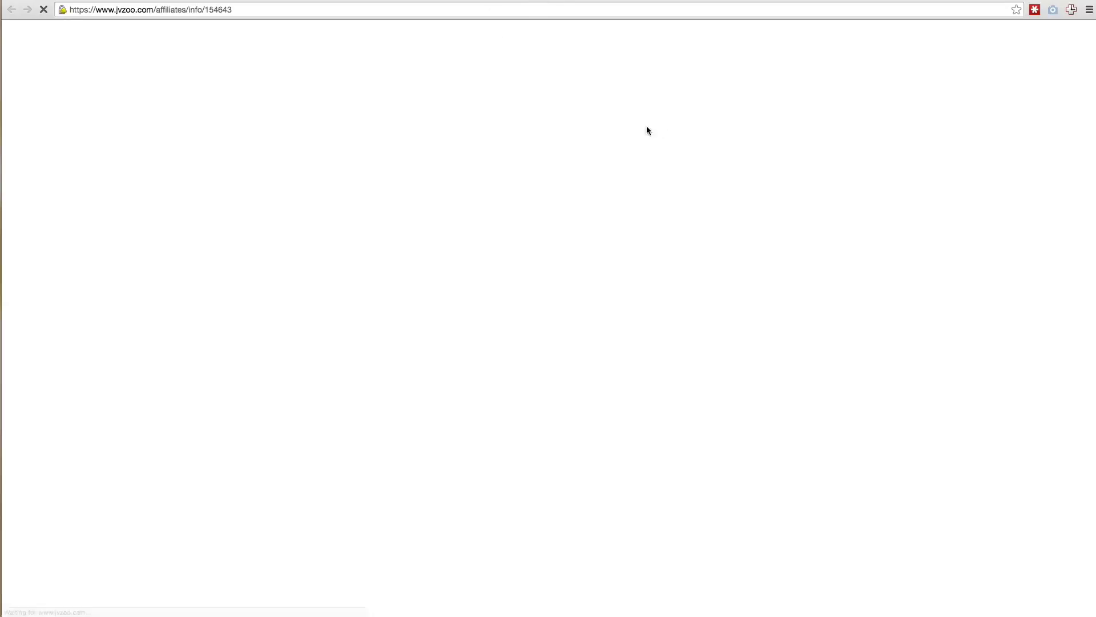
Examine the Additional Affiliate Information, promo links and launch contest as an example for the form's Notes to Affiliates field
scroll(699, 302, "down", 3)
scroll(724, 365, "down", 5)
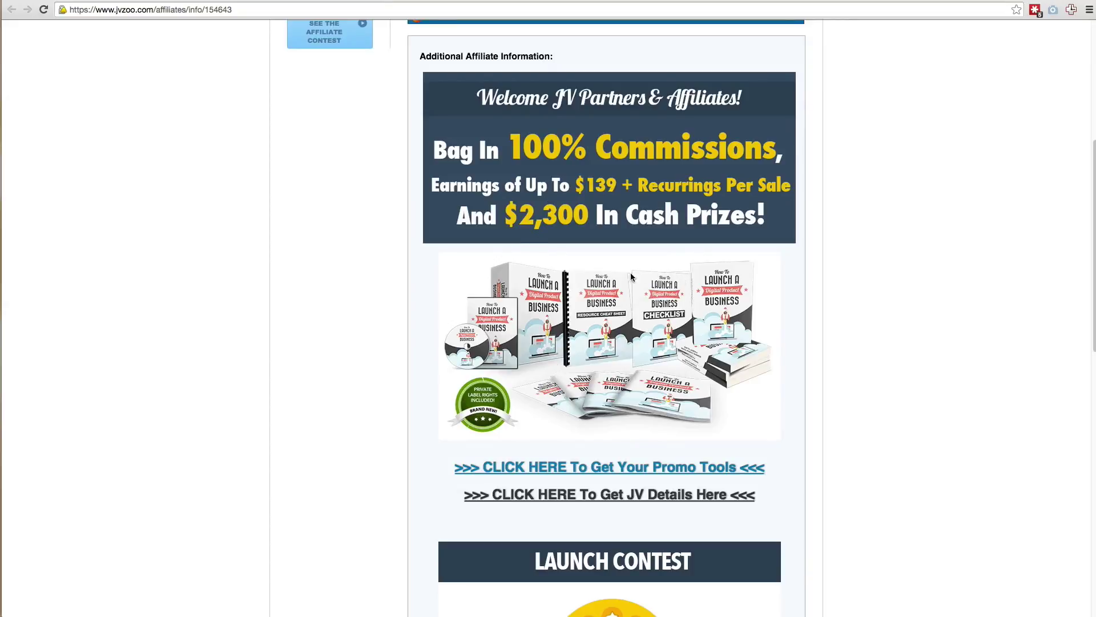
scroll(678, 185, "down", 1)
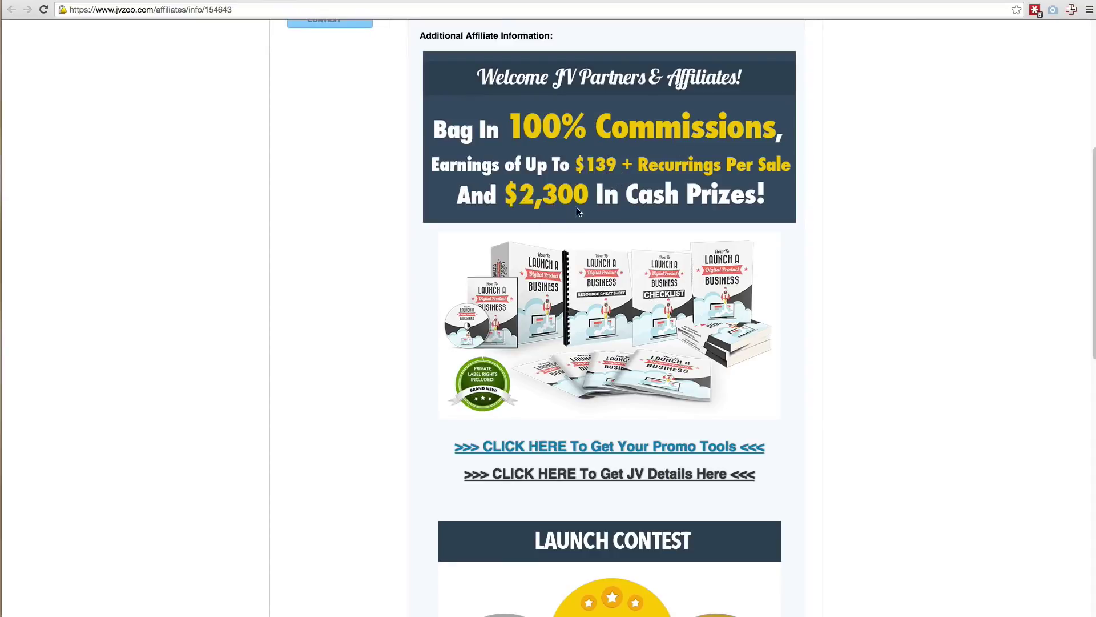
scroll(722, 237, "down", 10)
scroll(737, 254, "up", 1)
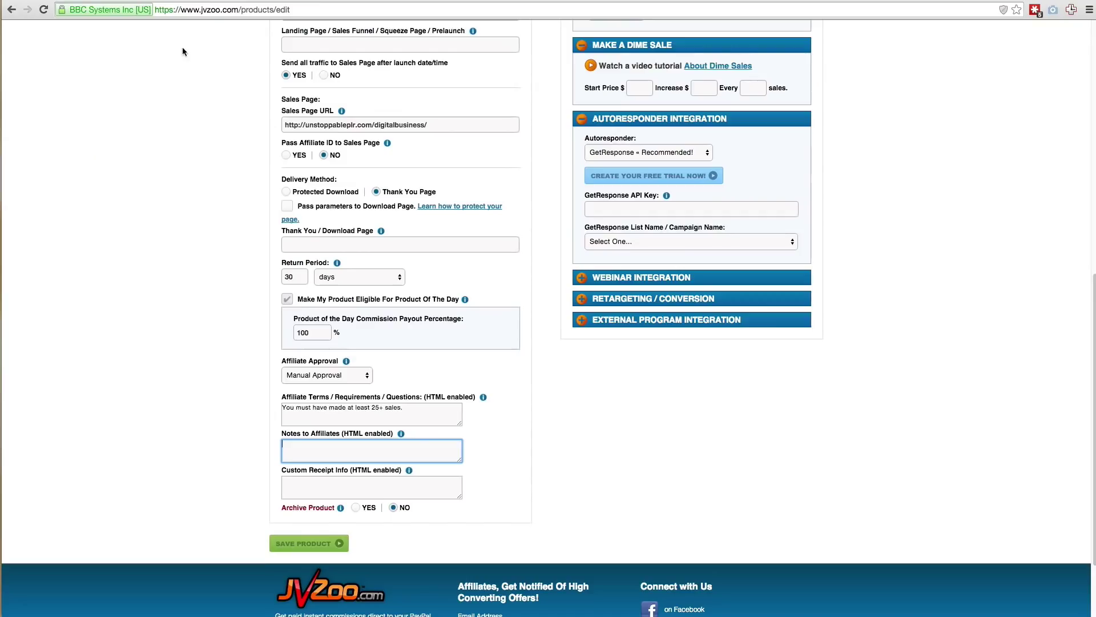
scroll(365, 409, "down", 1)
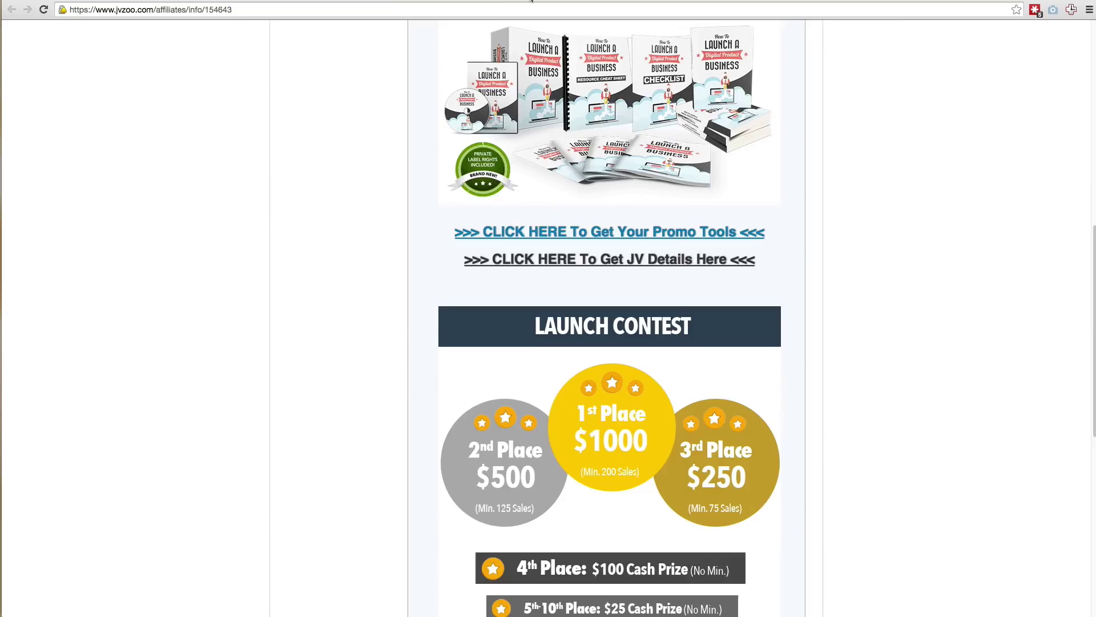
scroll(671, 237, "up", 3)
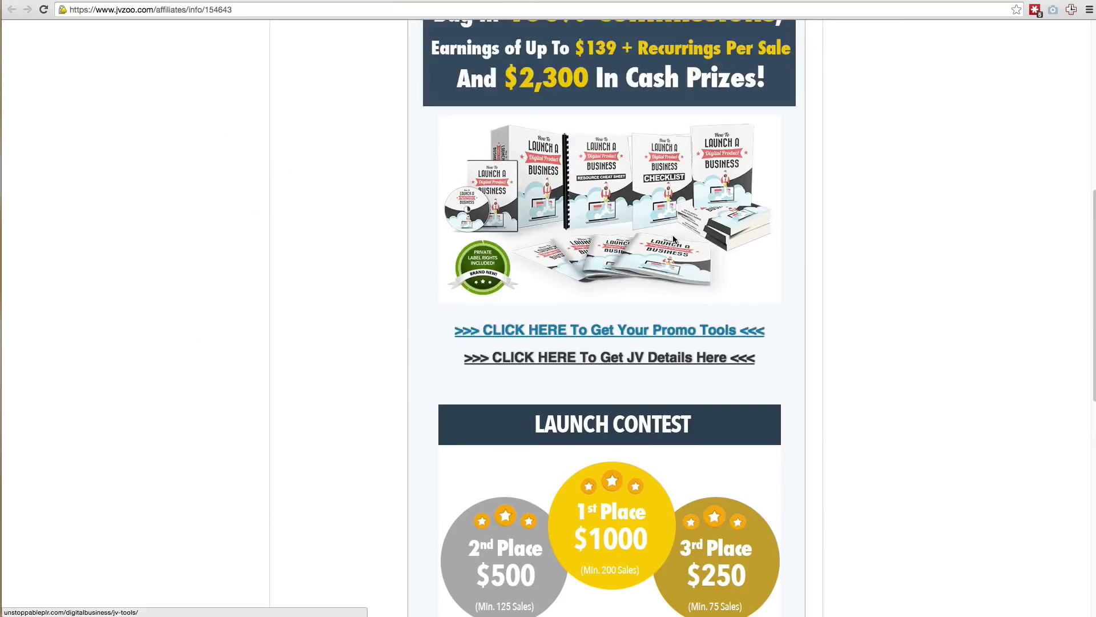
scroll(742, 326, "down", 7)
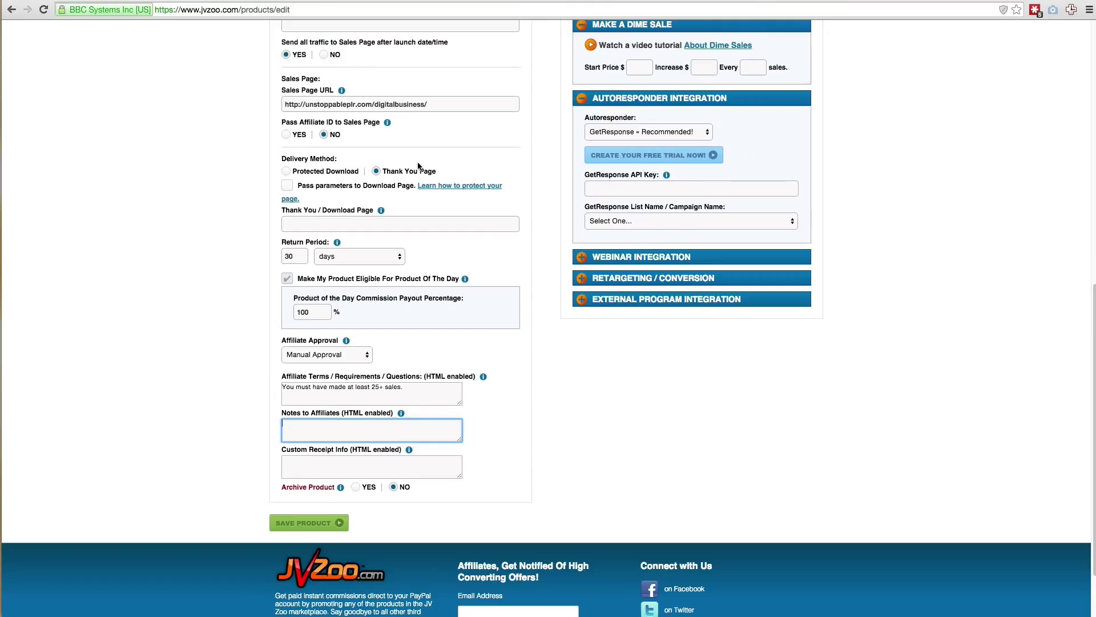
Examine the empty Custom Receipt Info field of the product form
left_click(384, 467)
left_click(573, 467)
left_click(415, 472)
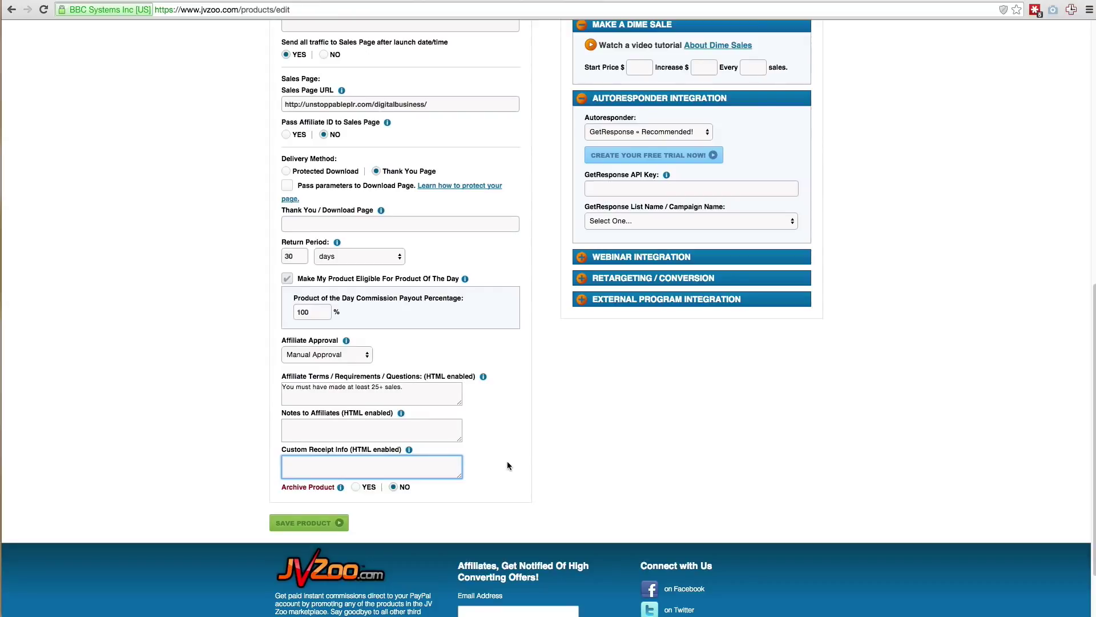
scroll(507, 460, "up", 3)
scroll(585, 487, "down", 2)
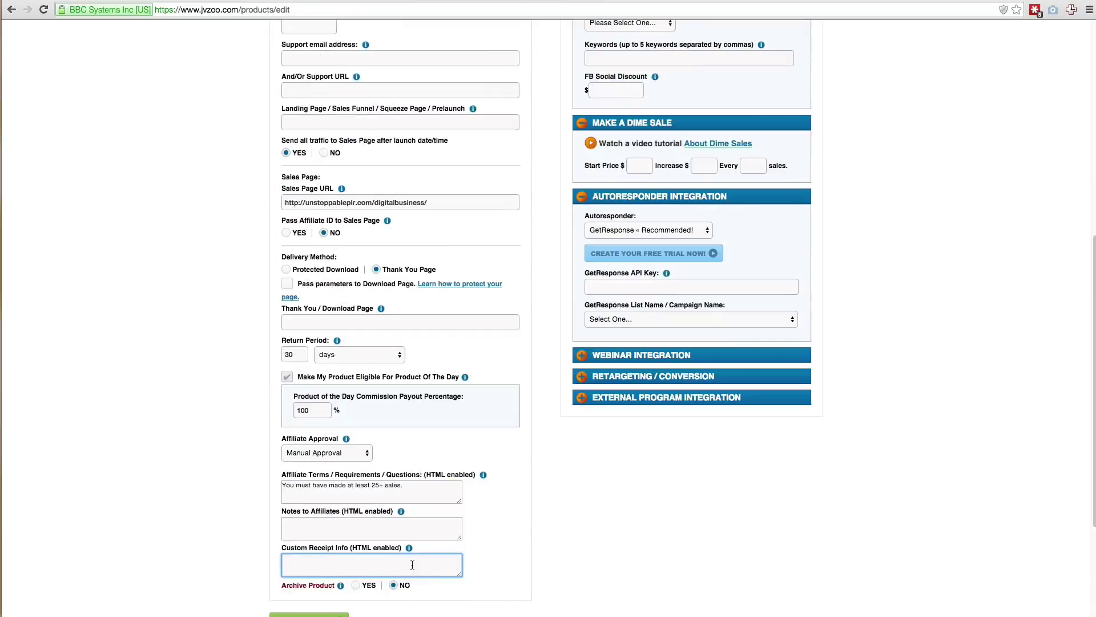
Copy the product name "Demo 123" into the Description for Buyers in the JVZoo Marketplace section
scroll(539, 535, "up", 5)
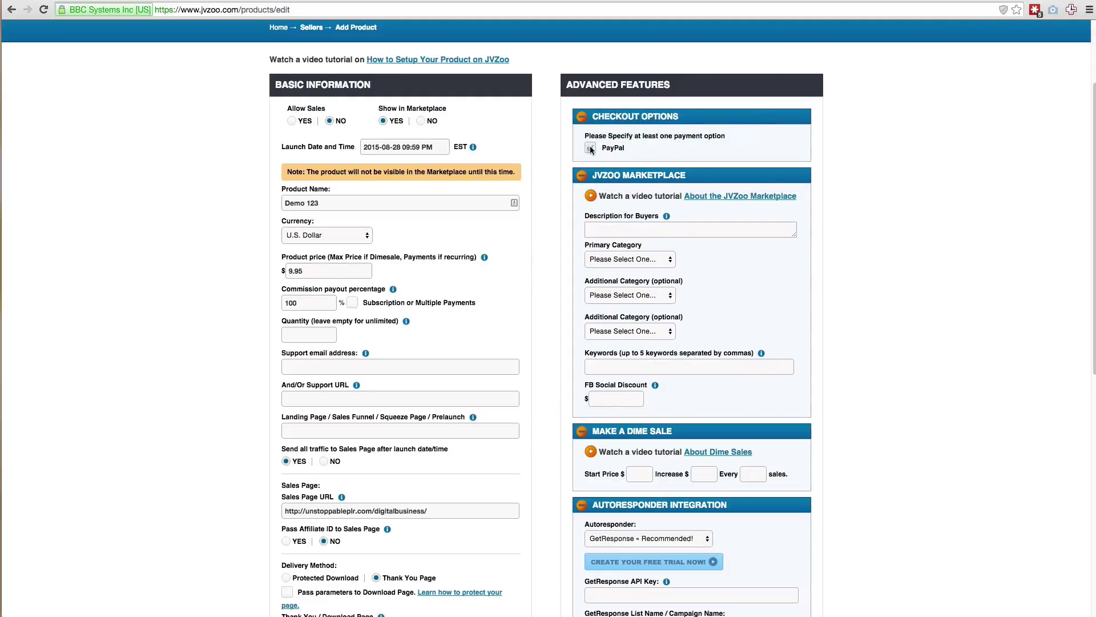
left_click(687, 234)
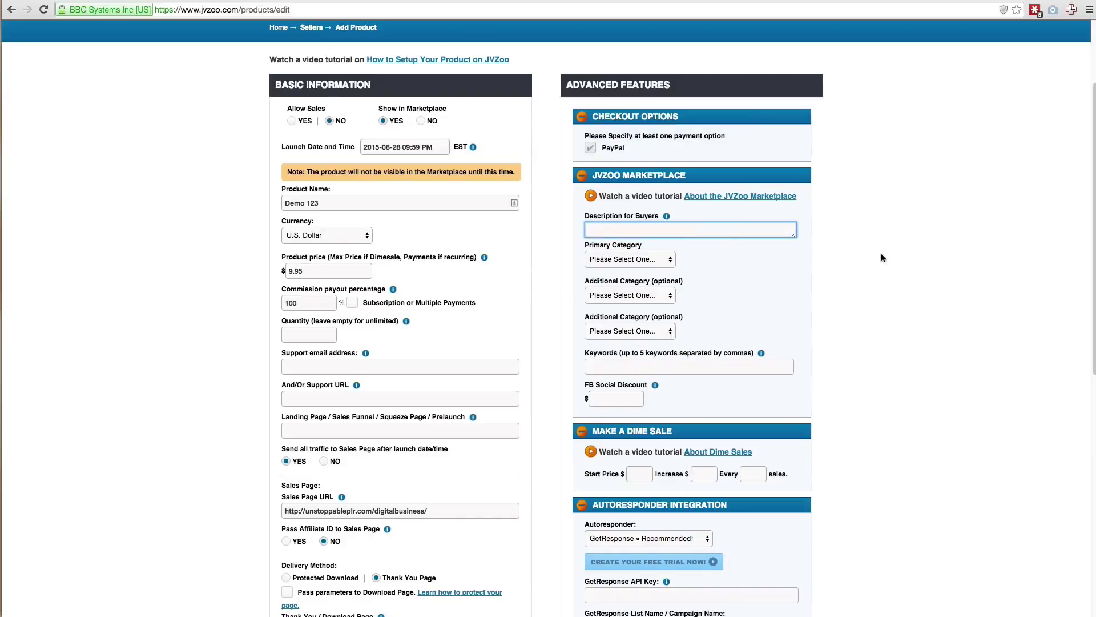
scroll(873, 257, "down", 1)
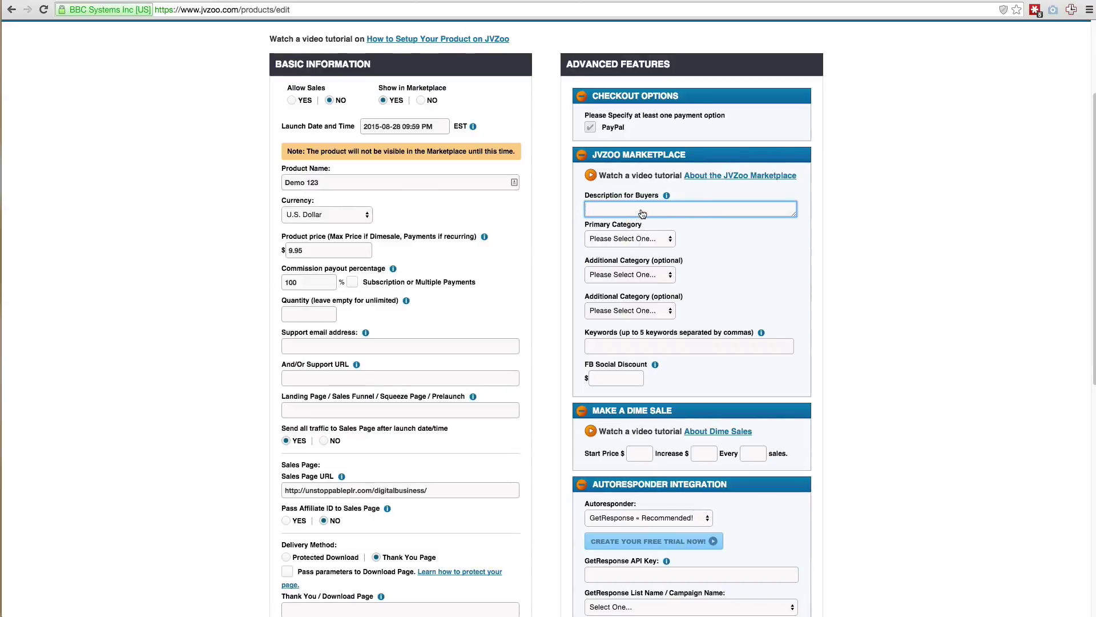
left_click(434, 183)
right_click(309, 184)
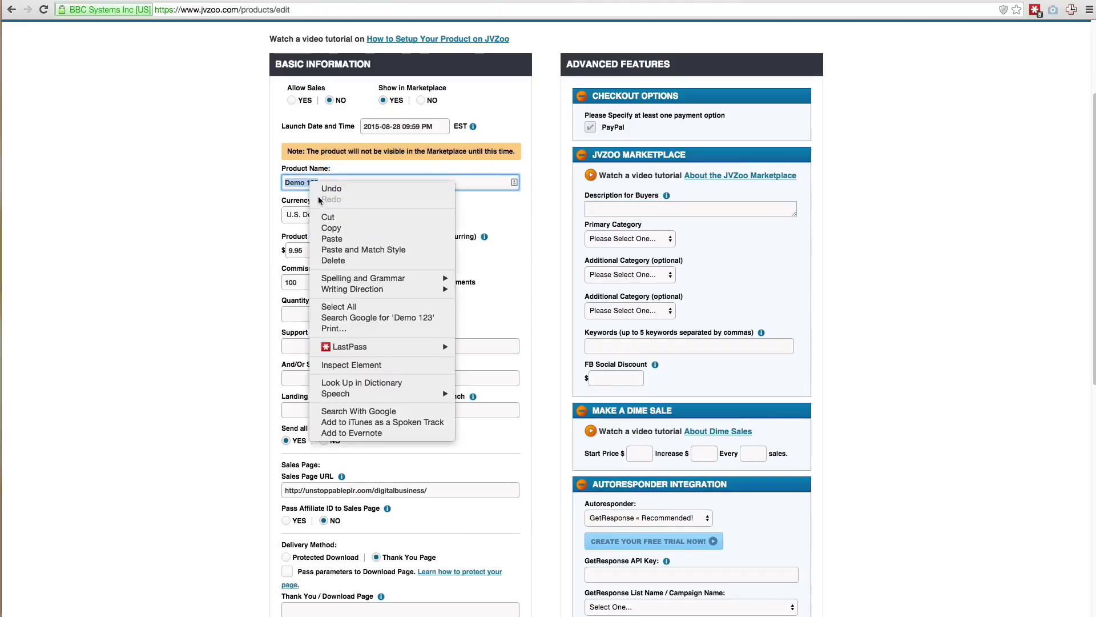
left_click(331, 225)
right_click(630, 211)
left_click(653, 264)
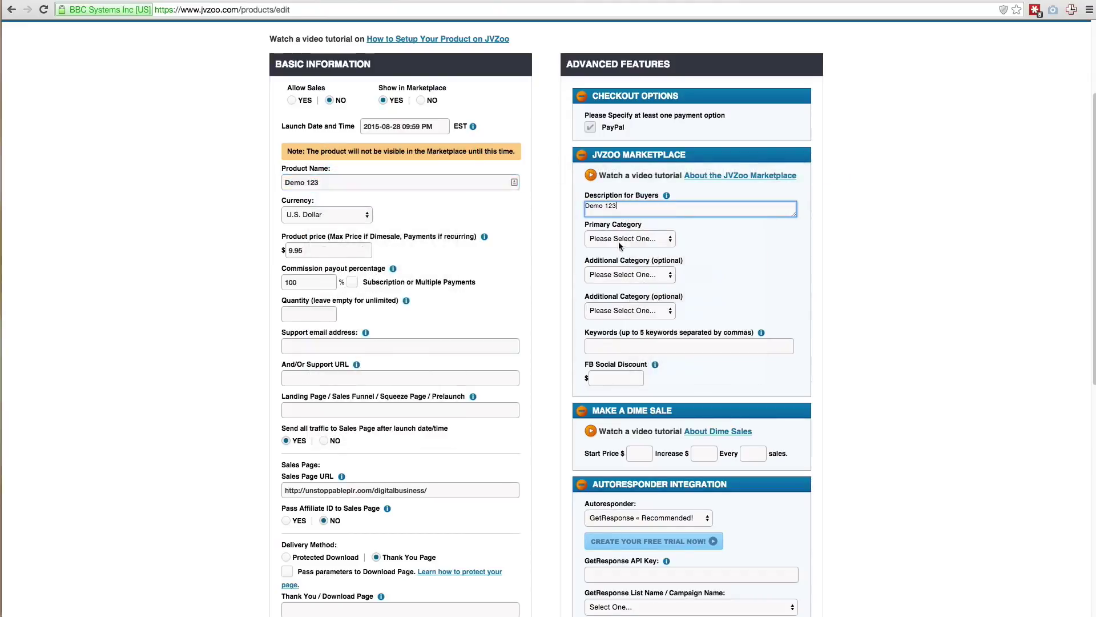
Examine the category choices offered for the Primary Category and the two optional Additional Categories
left_click(630, 242)
left_click(902, 66)
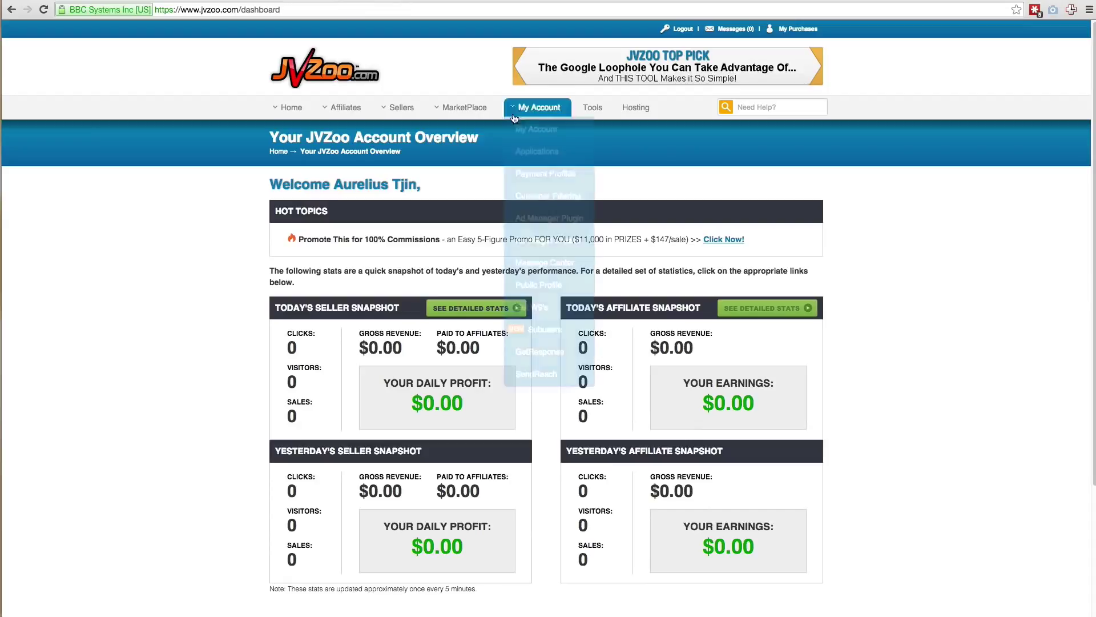
mouse_move(465, 114)
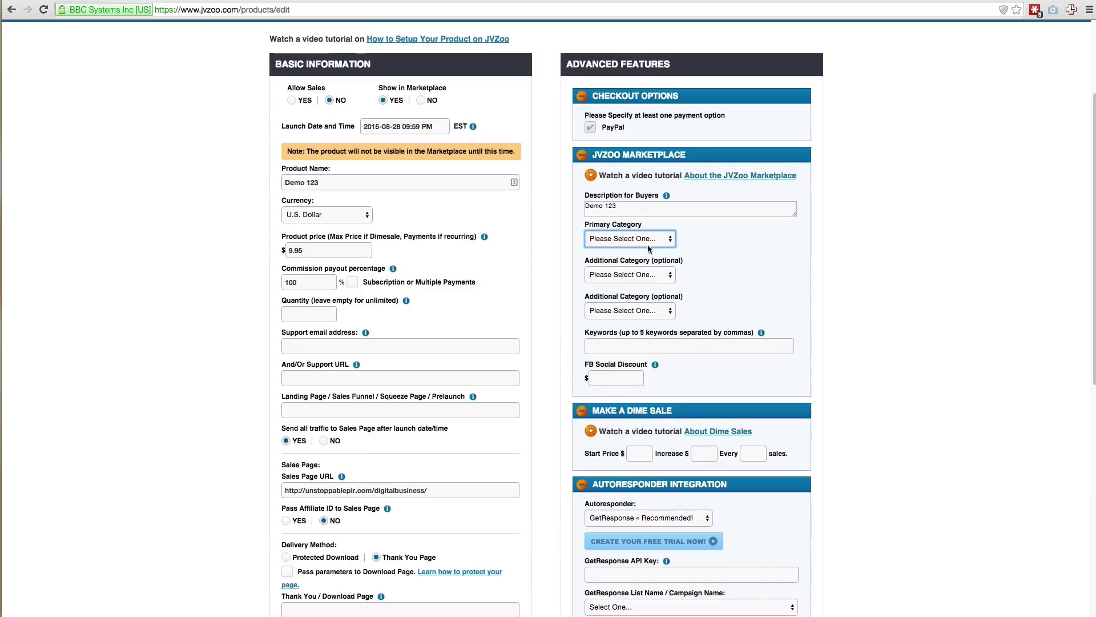
left_click(646, 239)
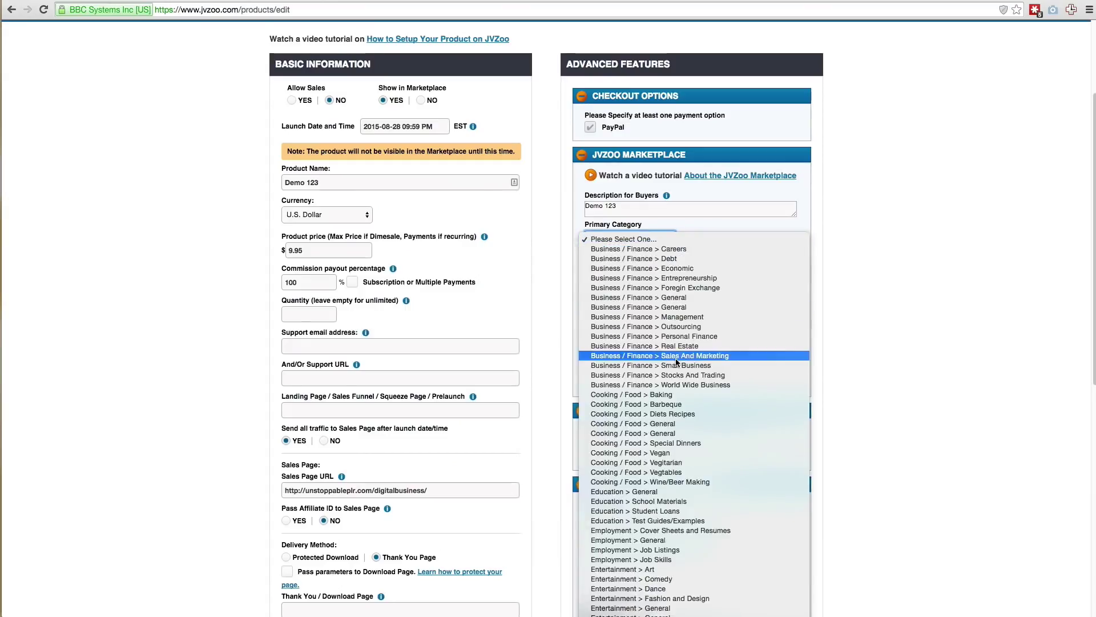
scroll(672, 361, "down", 5)
scroll(672, 362, "down", 20)
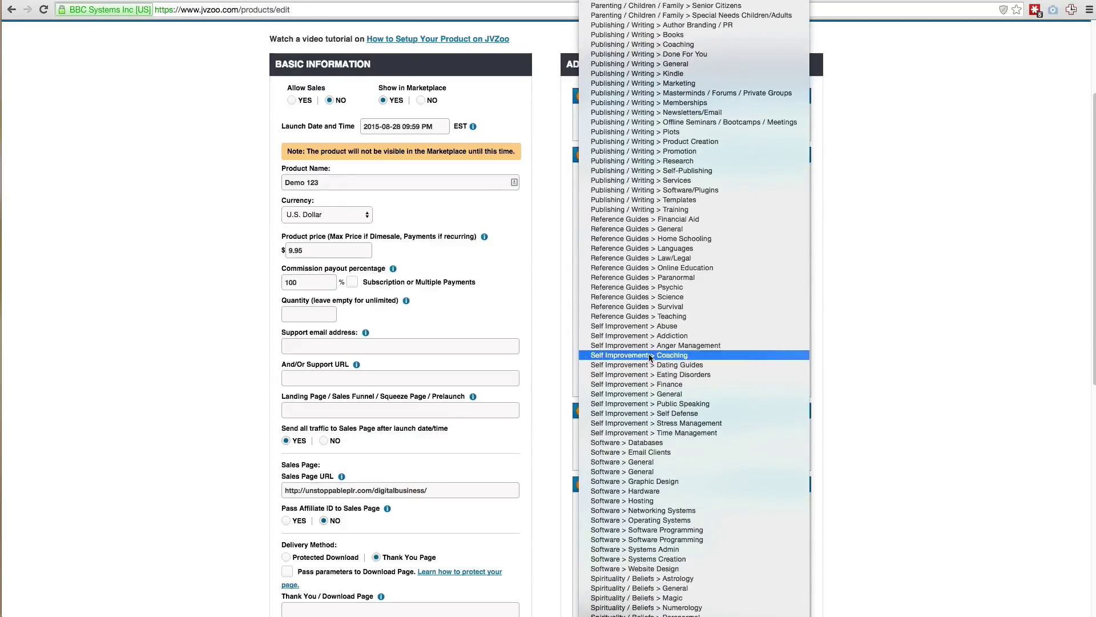
key("Escape")
left_click(644, 274)
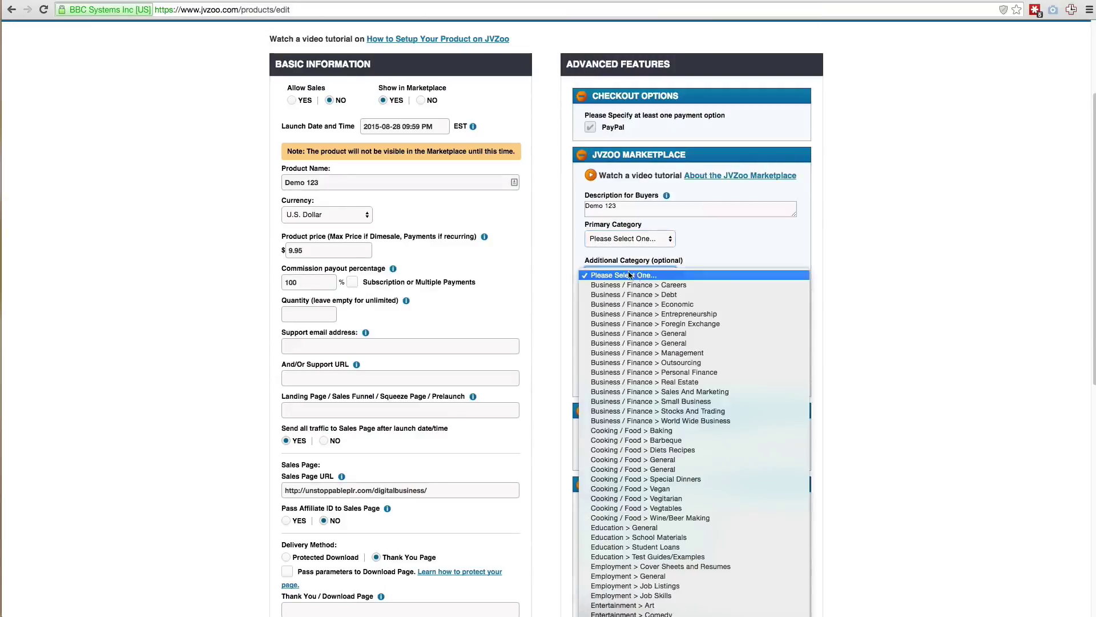
left_click(643, 271)
left_click(639, 307)
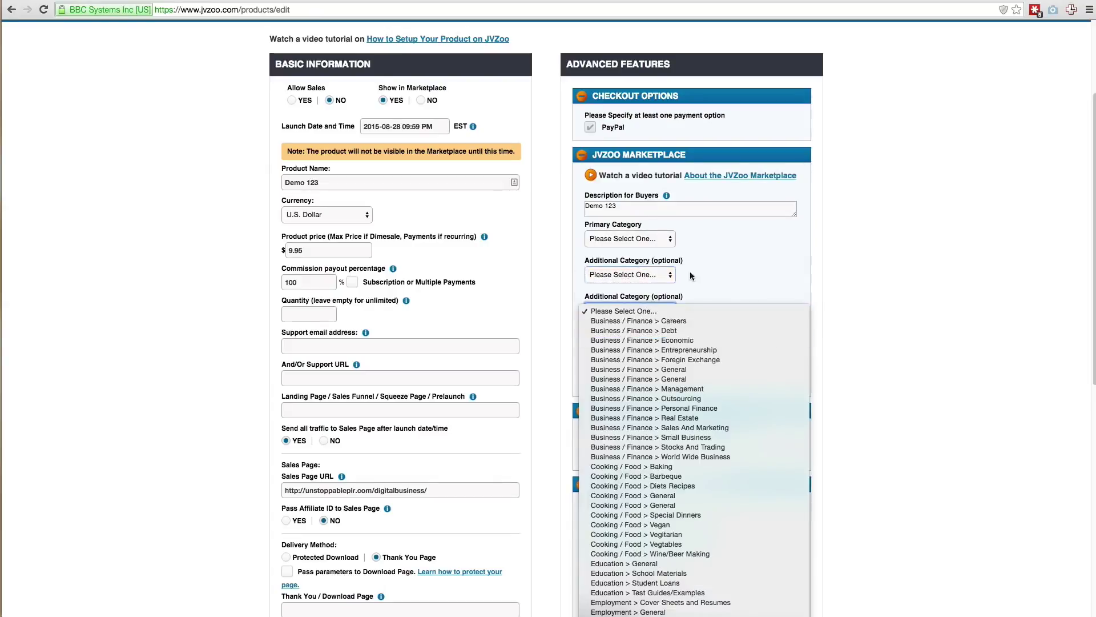
left_click(715, 278)
Enter the marketplace keywords "gardening,plr"
scroll(893, 341, "down", 2)
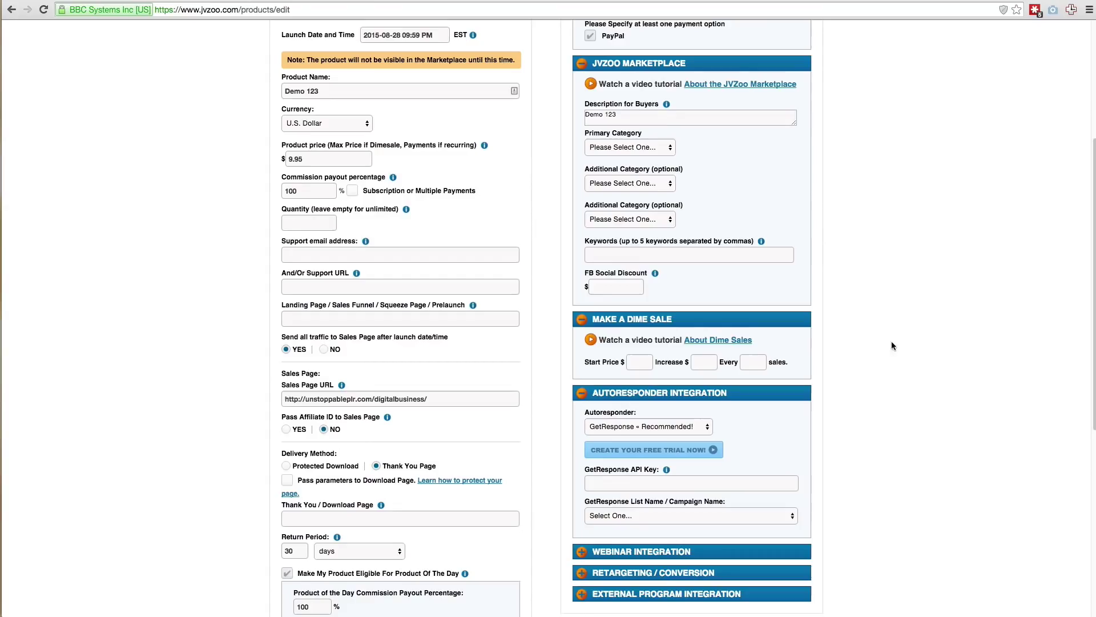
left_click(685, 346)
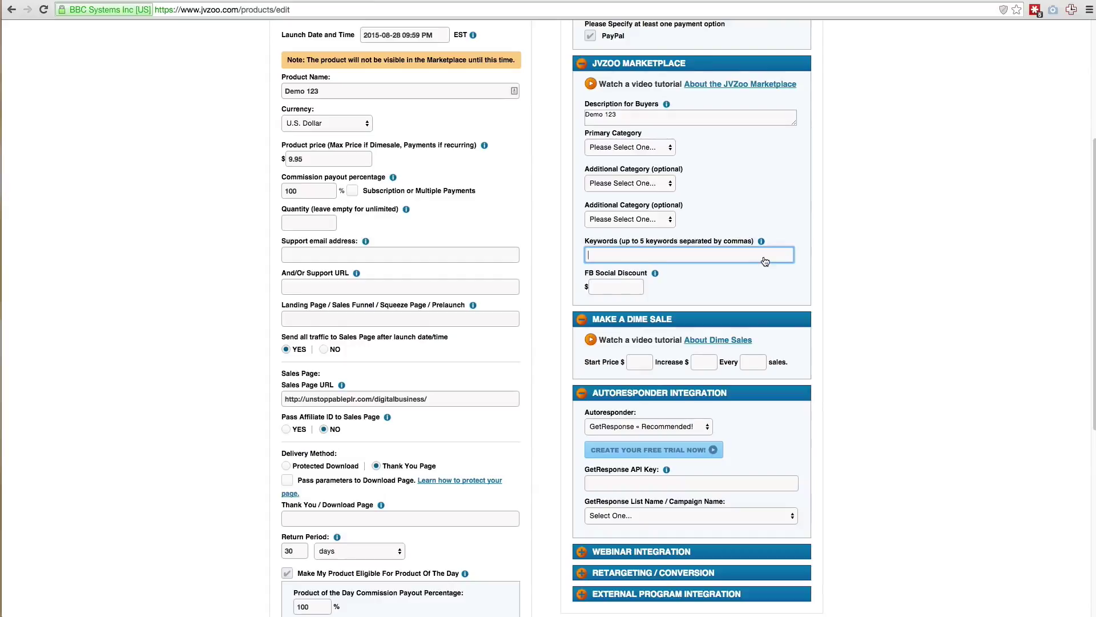
type("gardening,plr")
left_click(710, 282)
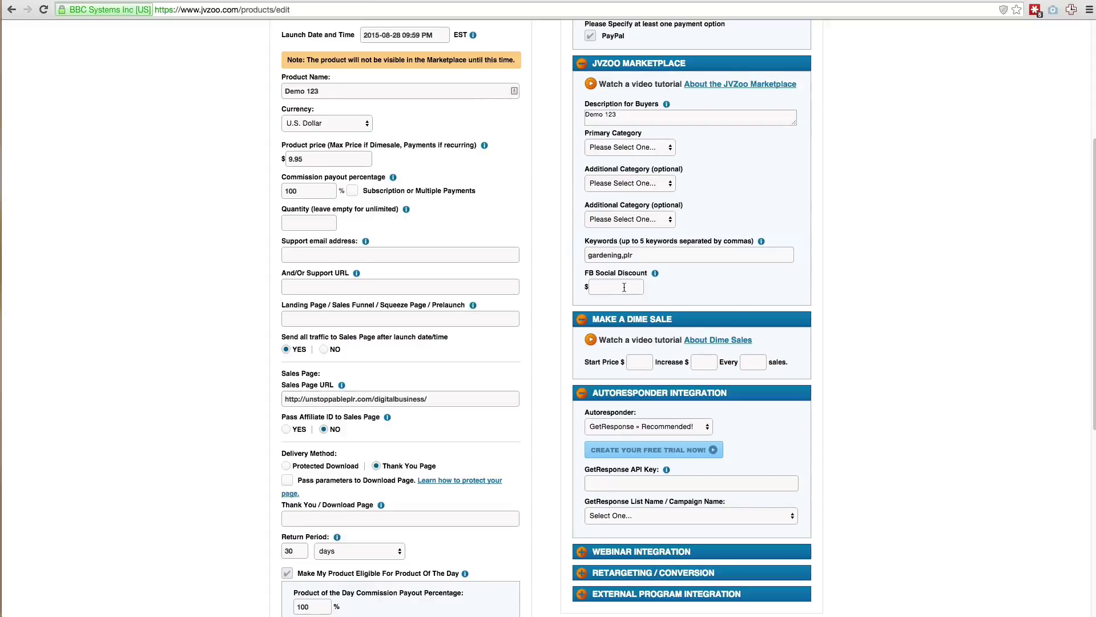
Set the FB Social Discount to $0.50
left_click(626, 287)
type("0.0")
scroll(403, 153, "up", 1)
double_click(322, 180)
left_click(673, 309)
left_click(620, 305)
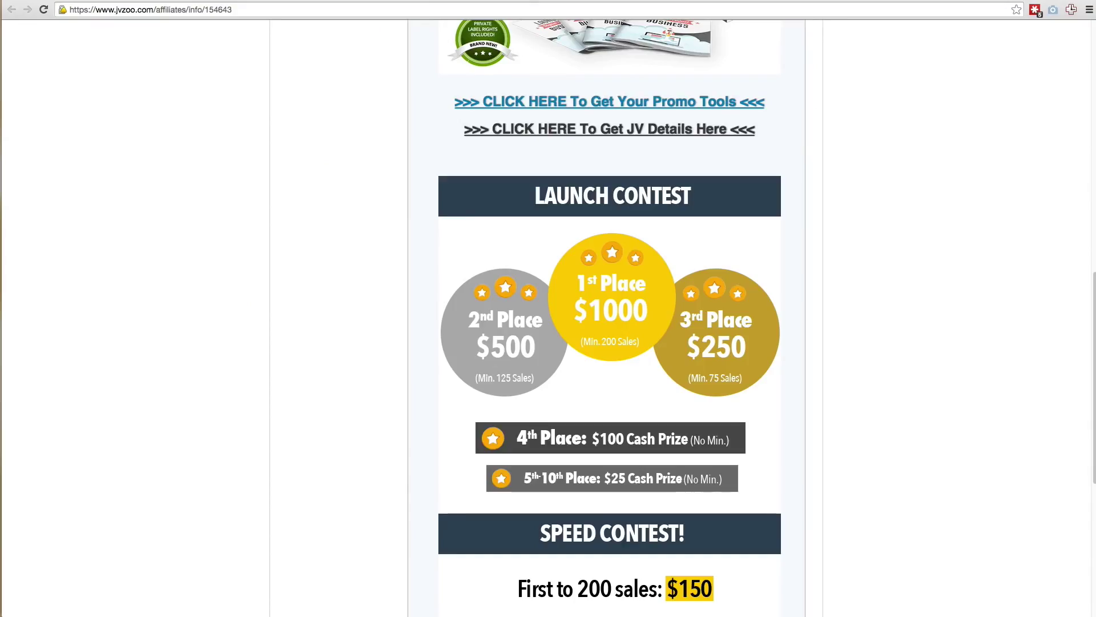
Go from the affiliate page to the unstoppableplr.com/digitalbusiness sales page and examine its JVZoo checkout page
scroll(923, 376, "down", 6)
scroll(922, 376, "up", 7)
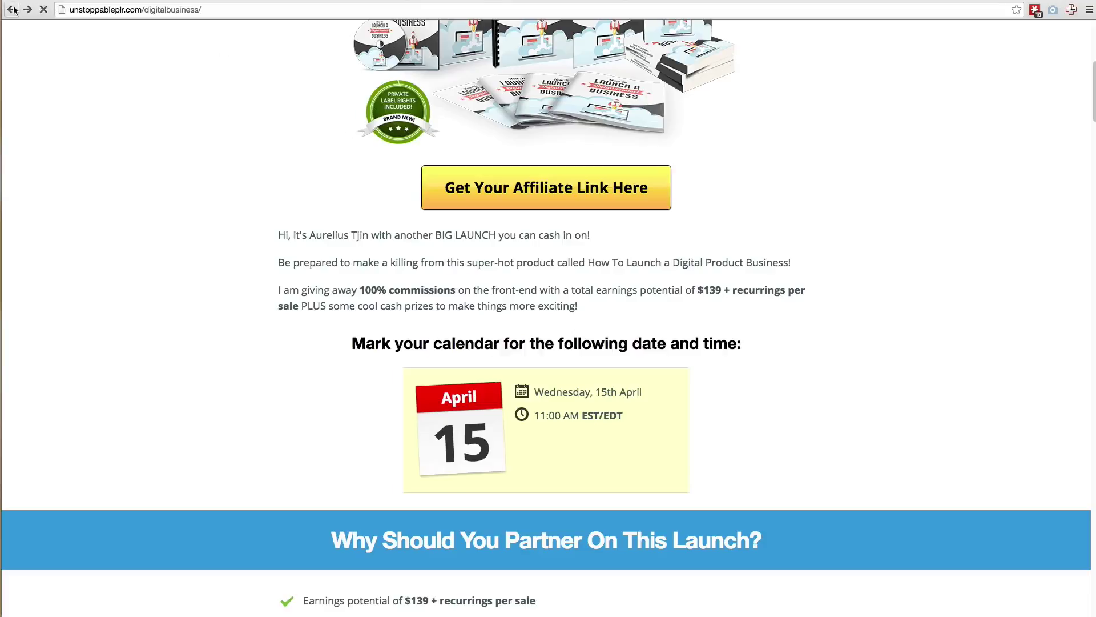
left_click(12, 9)
scroll(656, 412, "down", 10)
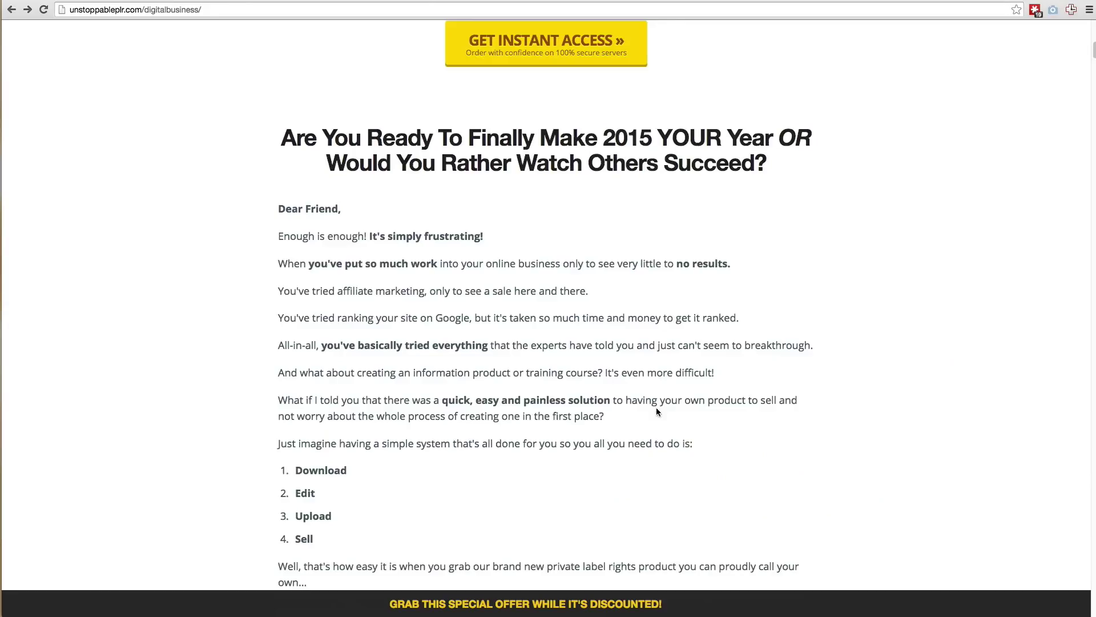
left_click(576, 44)
left_click(597, 370)
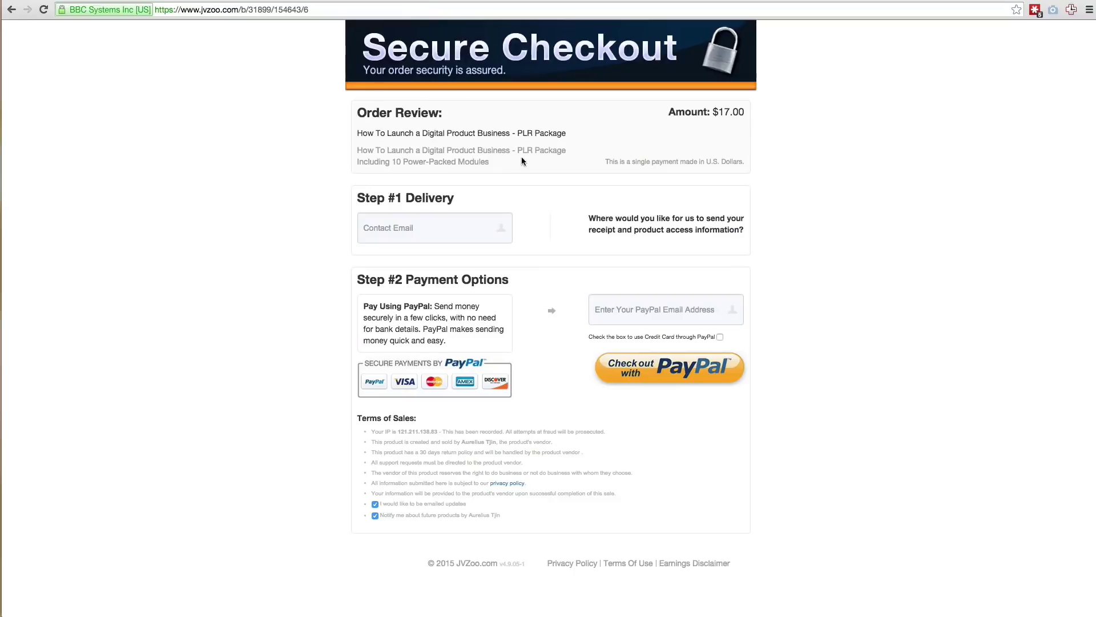
left_click(88, 0)
Clear the FB Social Discount amount
scroll(846, 351, "down", 3)
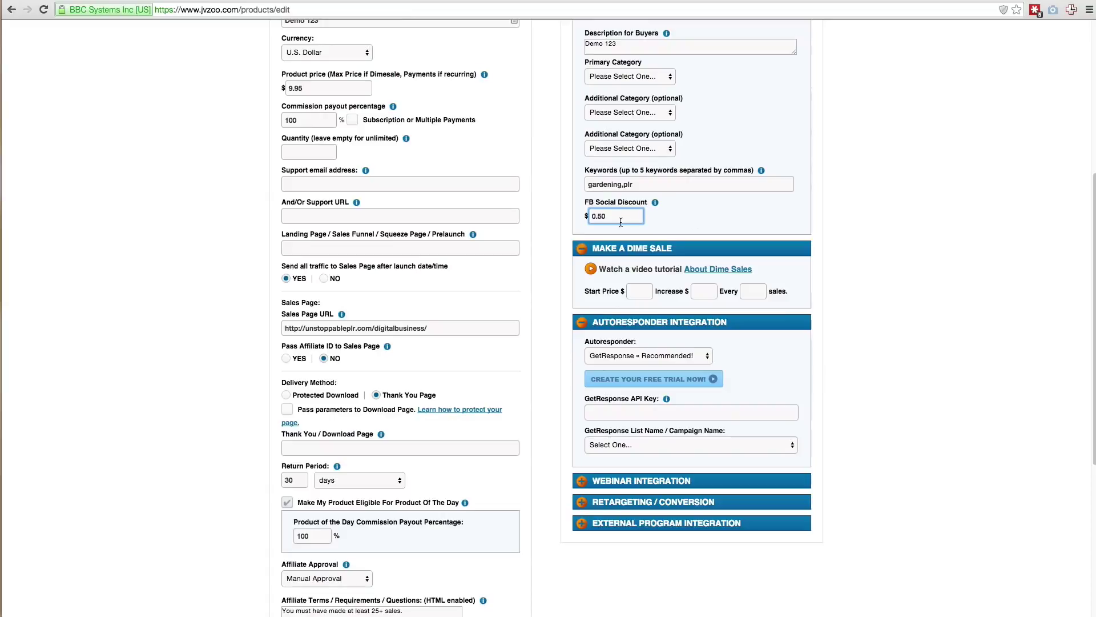
key("super+a")
key("BackSpace")
left_click(637, 292)
left_click(166, 41)
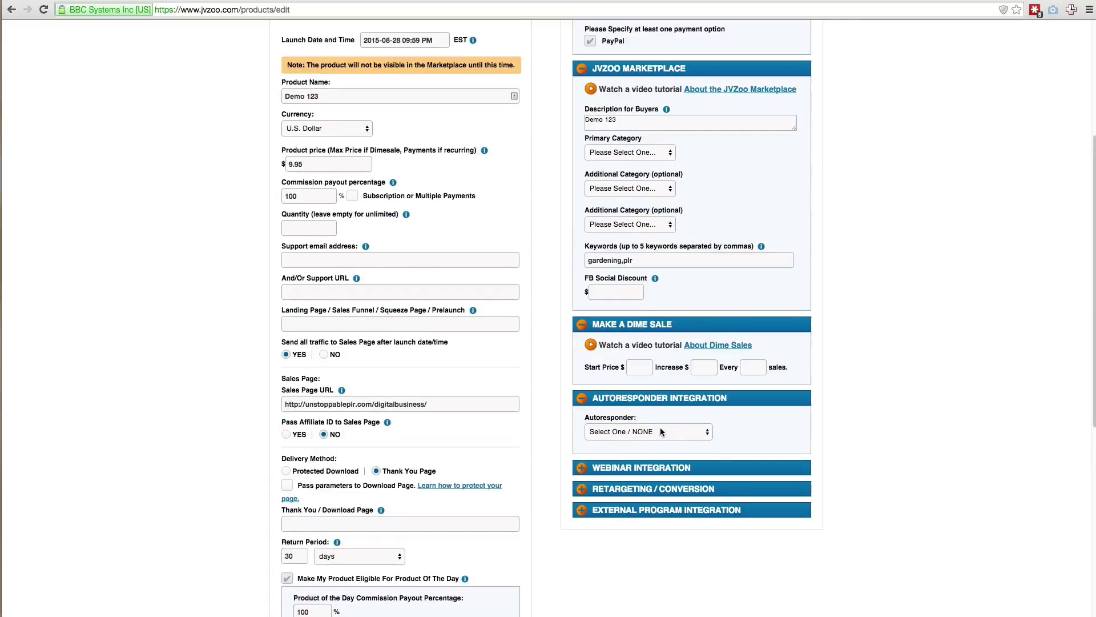
Select "GetResponse - Recommended!" as the product's autoresponder
left_click(660, 431)
left_click(662, 440)
left_click(655, 437)
left_click(658, 434)
left_click(793, 441)
Examine the available autoresponder providers and the GetResponse integration fields
scroll(813, 441, "down", 4)
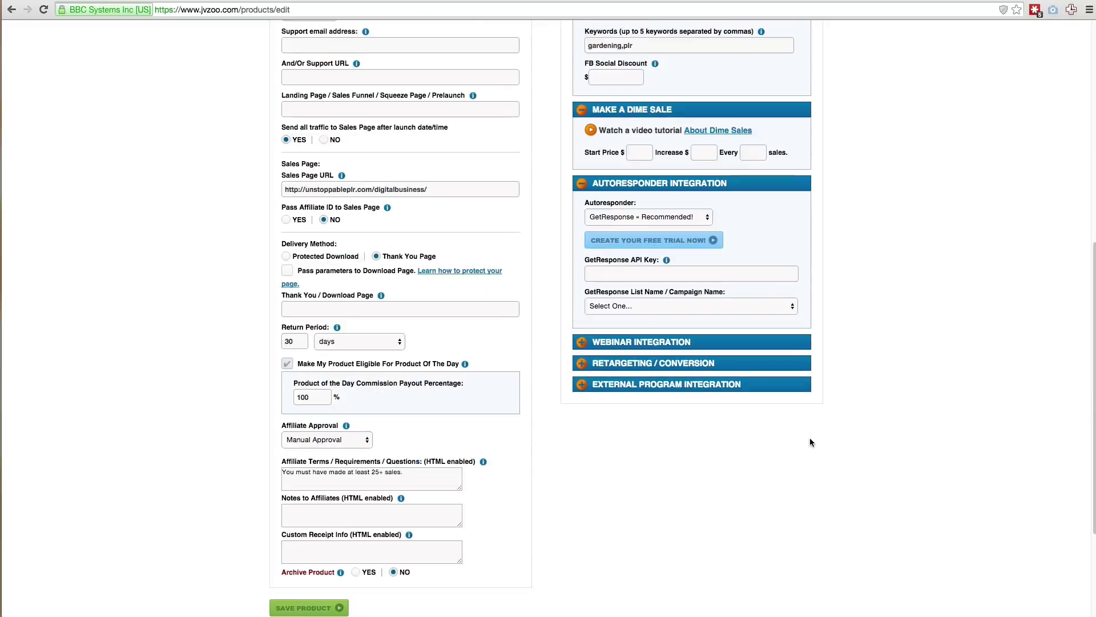
scroll(309, 83, "up", 4)
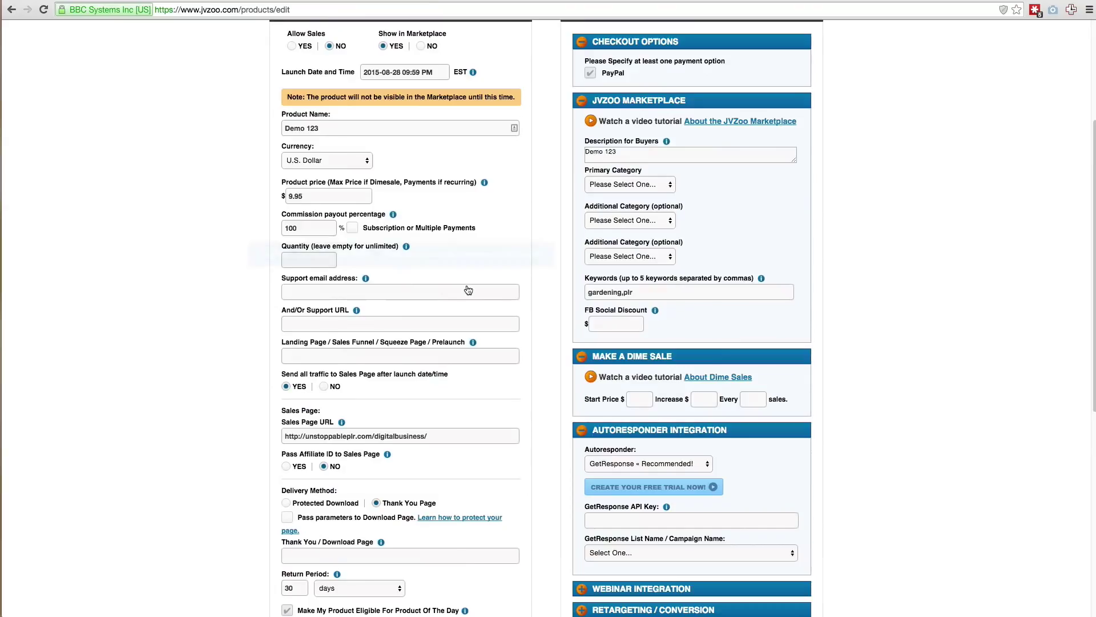
scroll(465, 283, "down", 2)
left_click(612, 368)
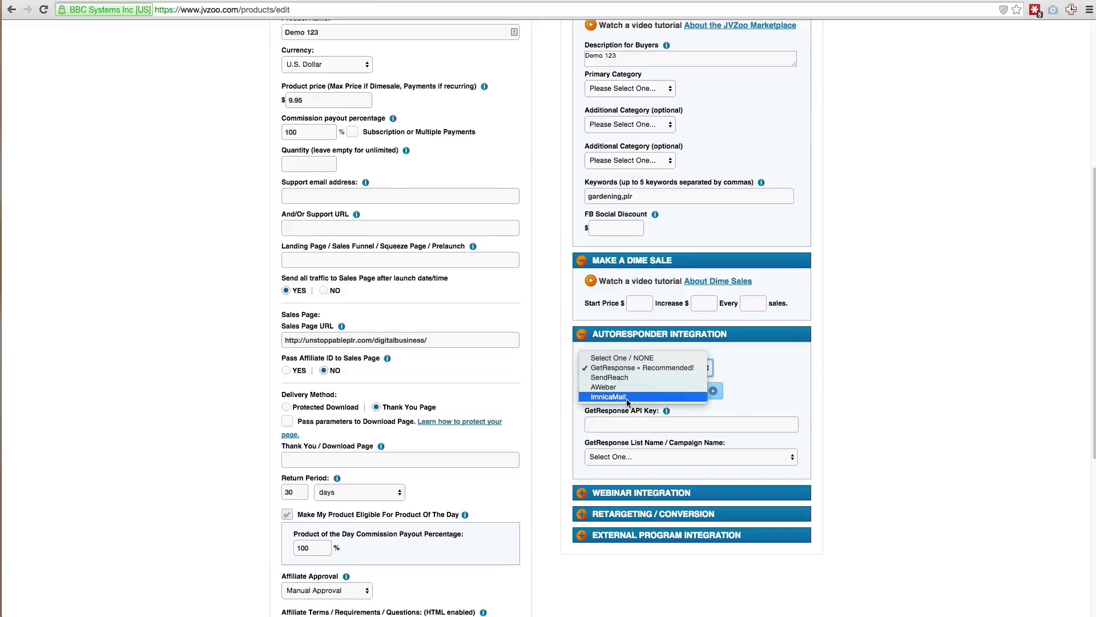
left_click(674, 369)
left_click(831, 381)
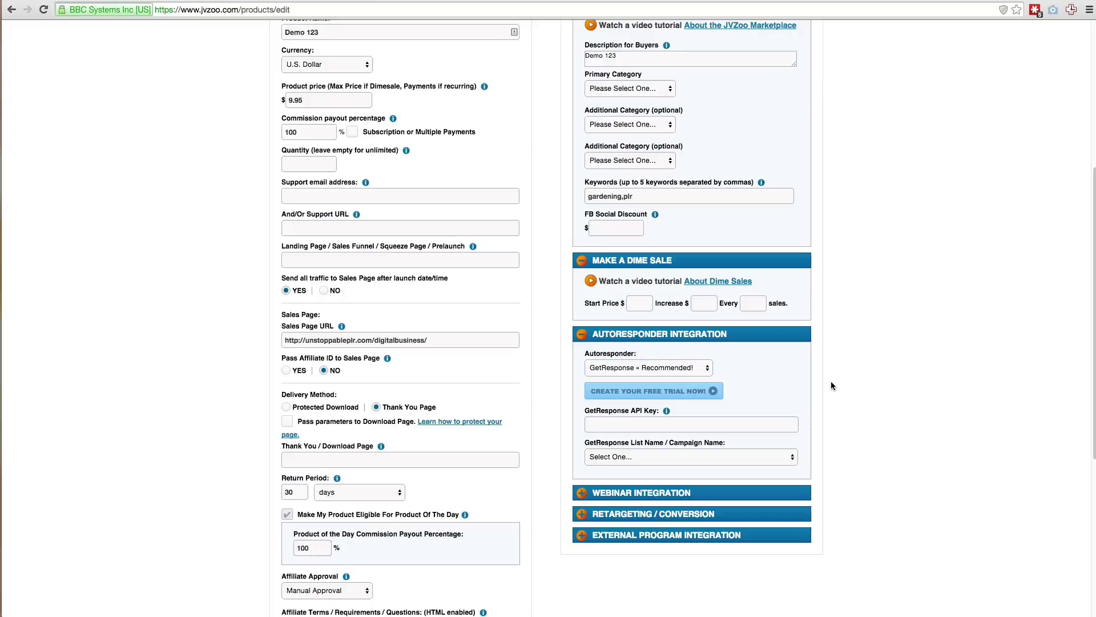
scroll(848, 402, "down", 3)
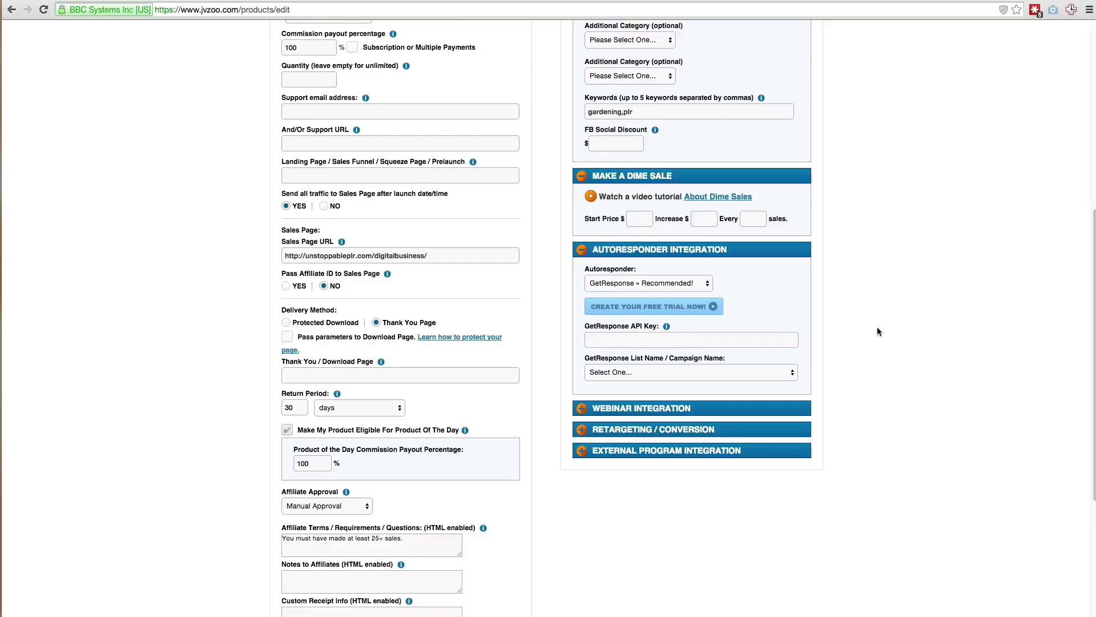
Review the whole Add Product form, from the basic information to the advanced features
scroll(870, 343, "up", 13)
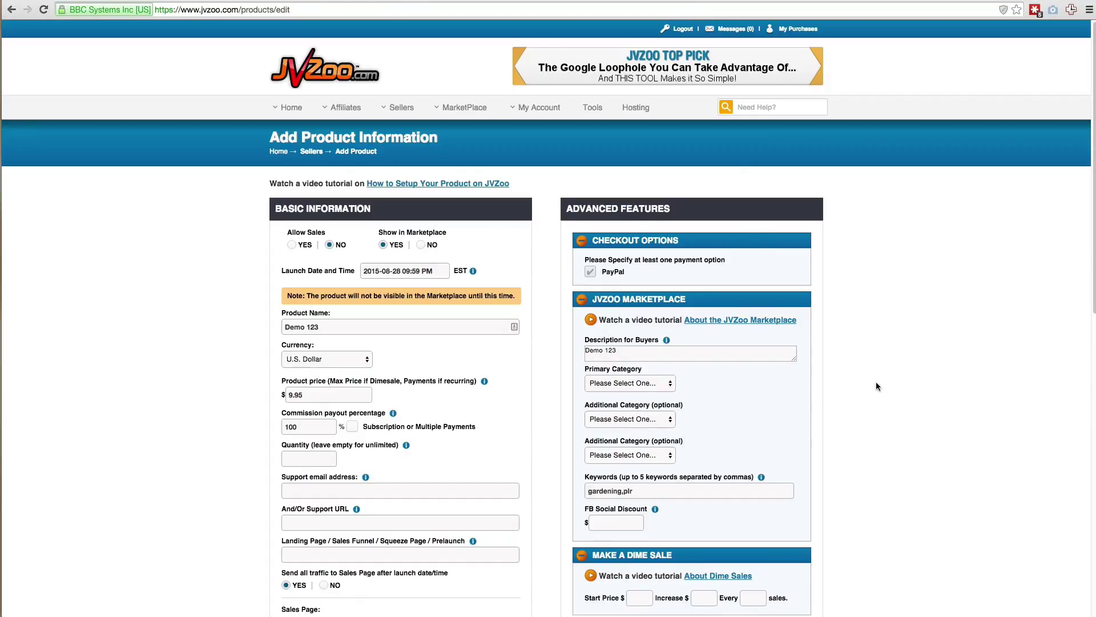
scroll(877, 381, "down", 3)
scroll(875, 388, "up", 3)
scroll(875, 390, "down", 1)
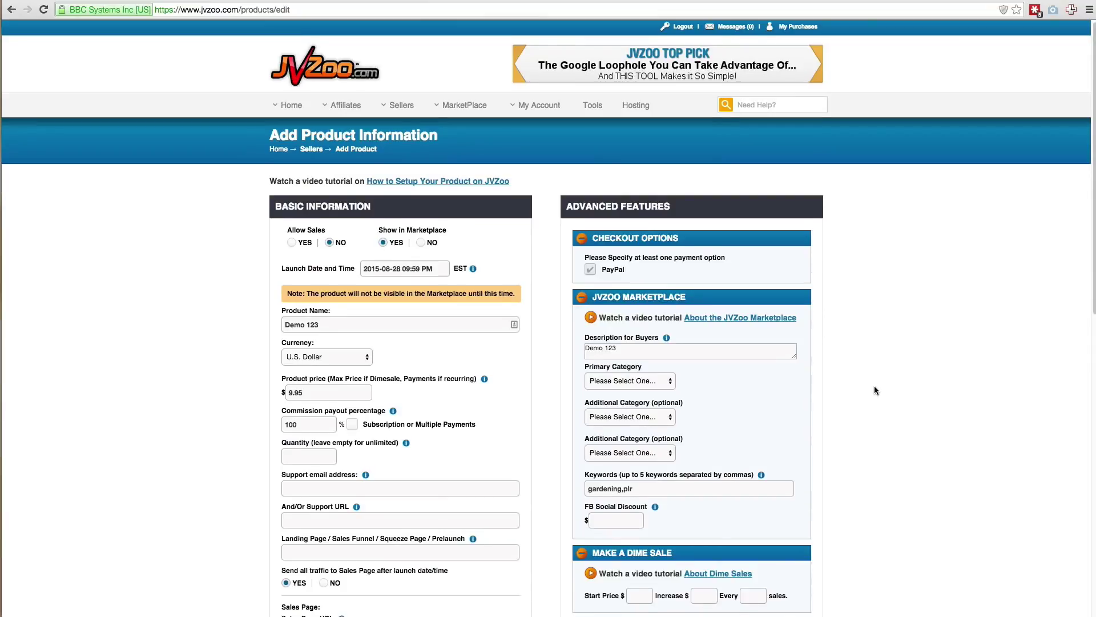
scroll(876, 399, "down", 5)
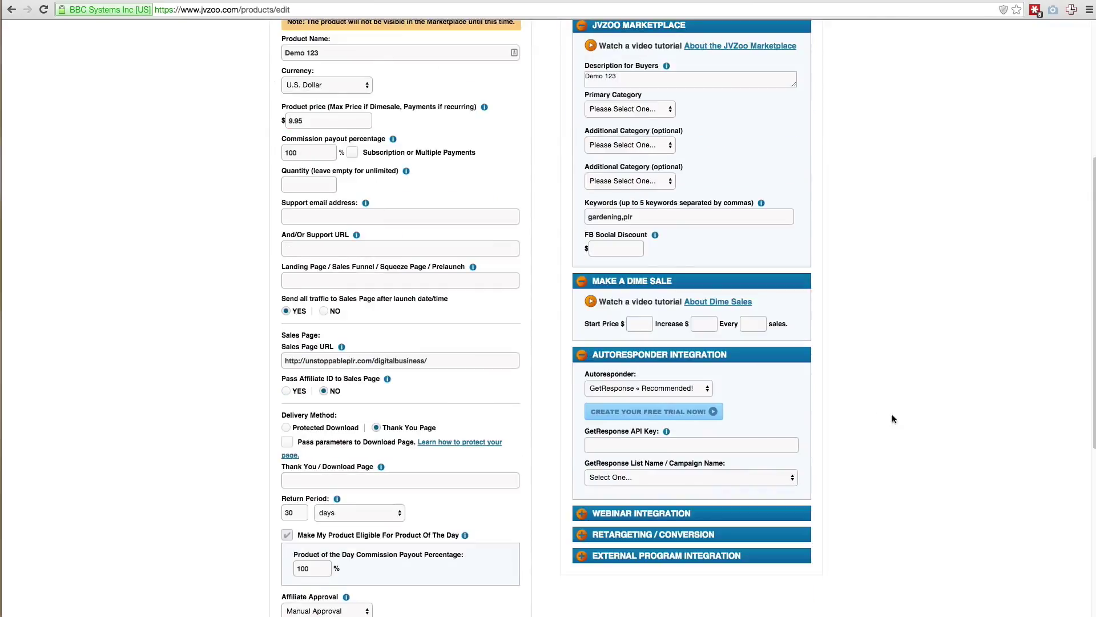
scroll(892, 421, "up", 1)
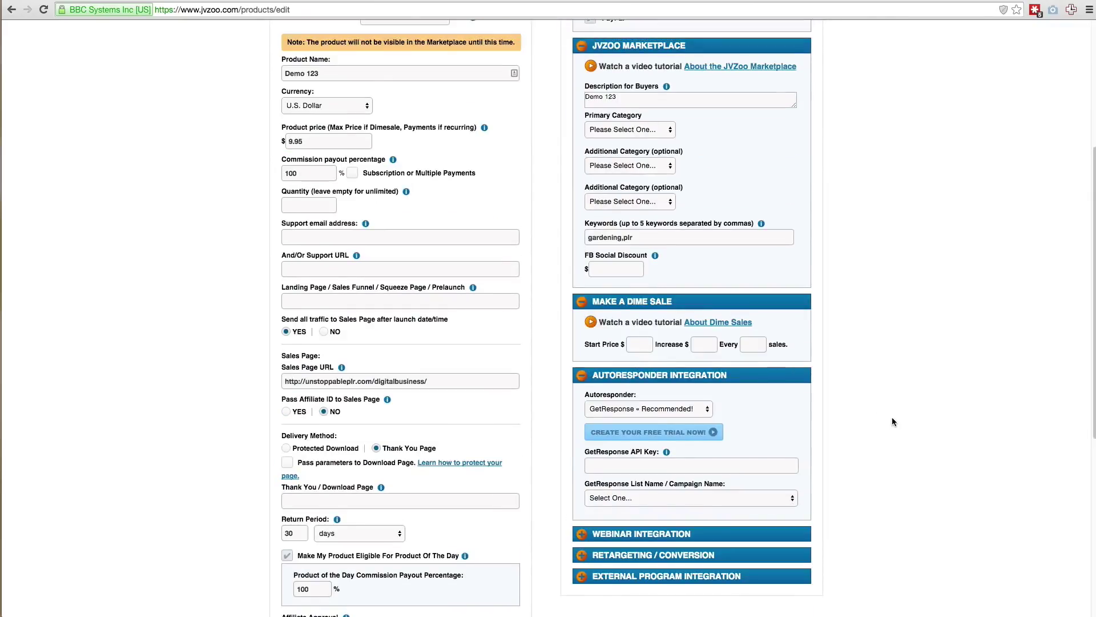
scroll(892, 421, "up", 4)
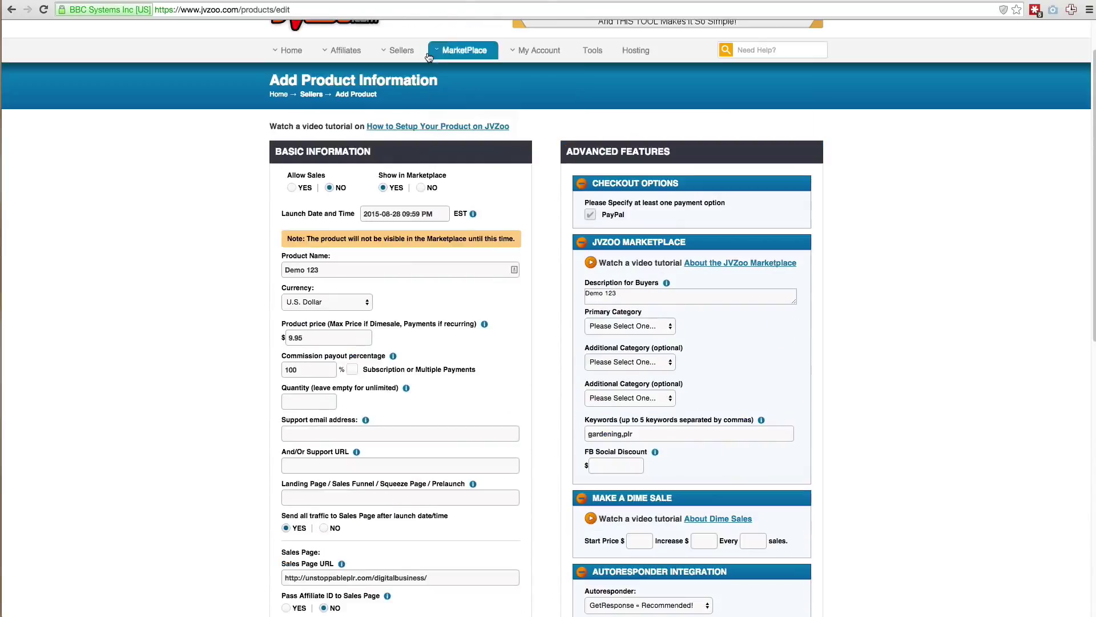
Open the Sellers Dashboard in a new tab and go to the Seller Notifications page
right_click(398, 68)
left_click(449, 80)
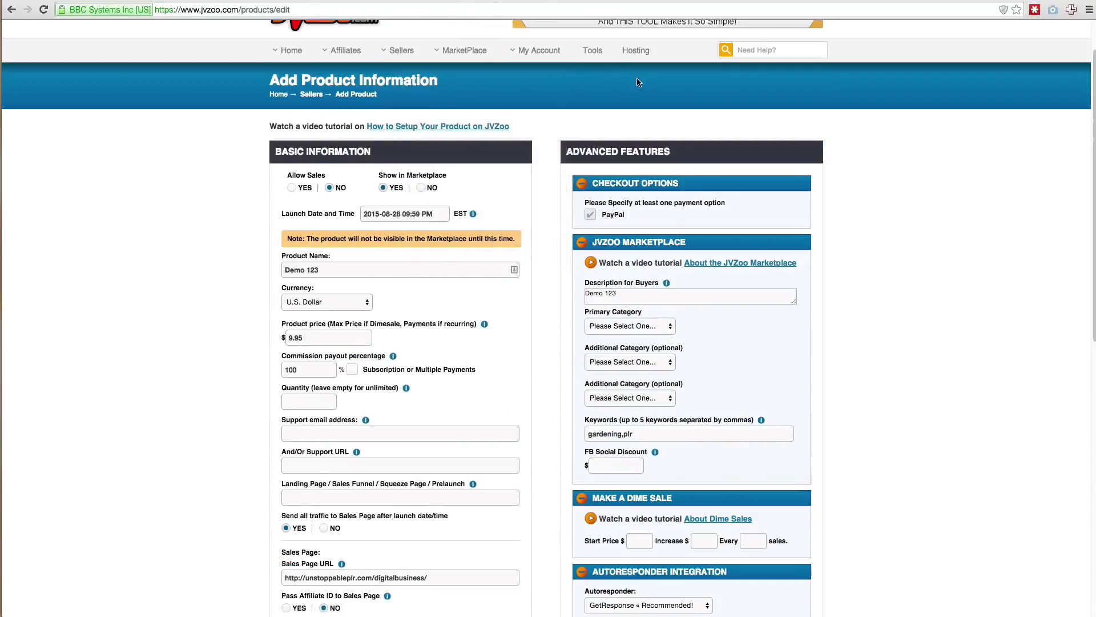
key("ctrl+Tab")
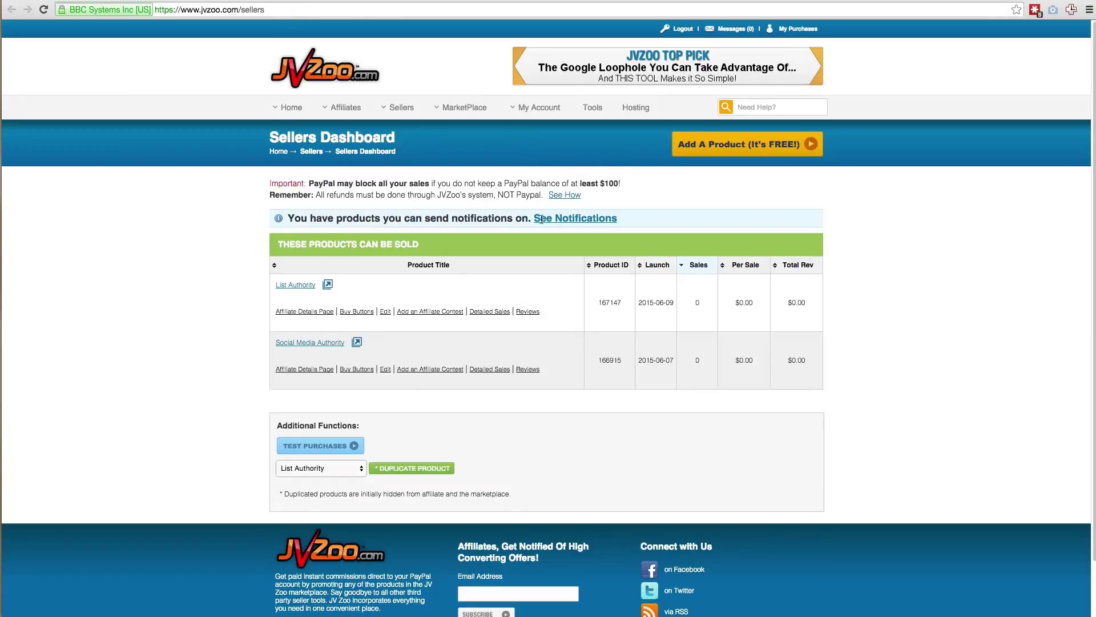
left_click(562, 220)
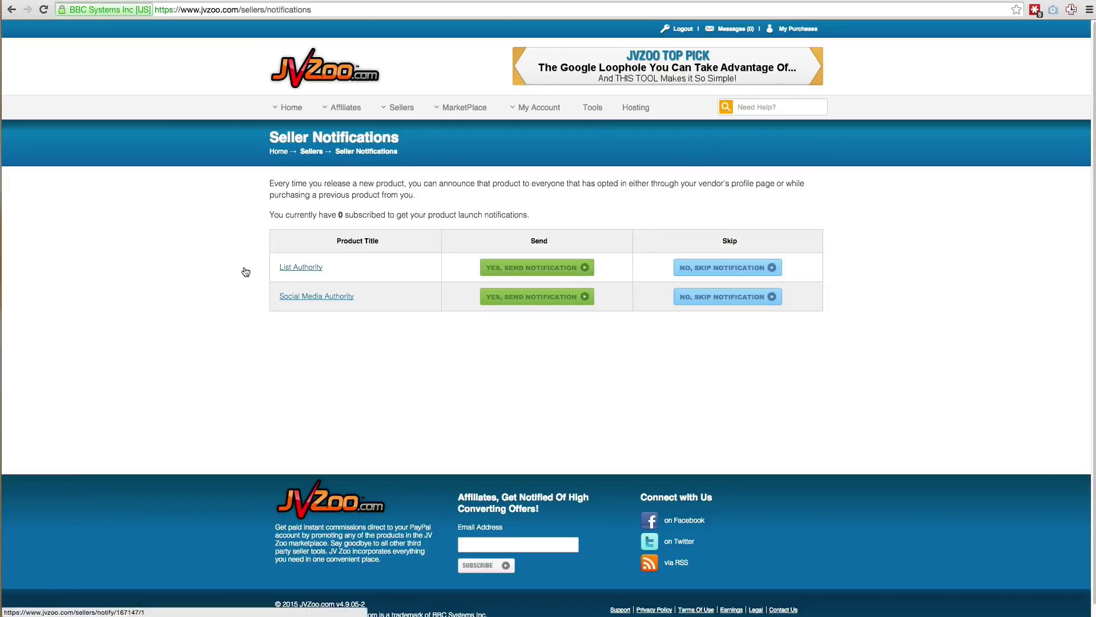
Examine the subscriber count and the products for which launch notifications can be sent
left_click_drag(345, 215, 335, 214)
left_click(342, 212)
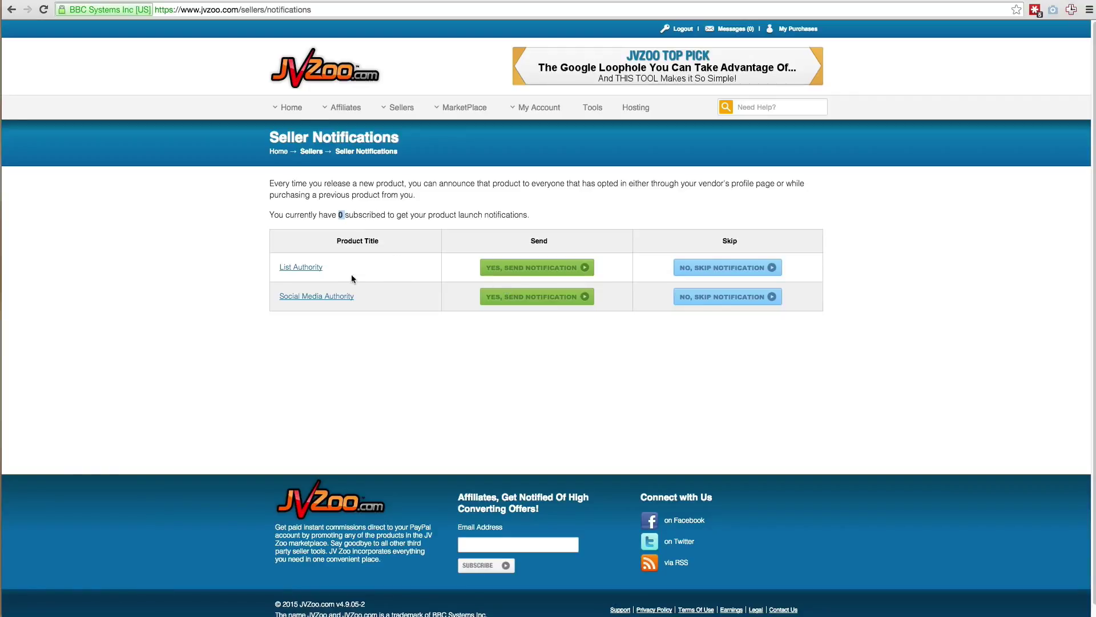
left_click_drag(351, 269, 272, 268)
left_click(475, 382)
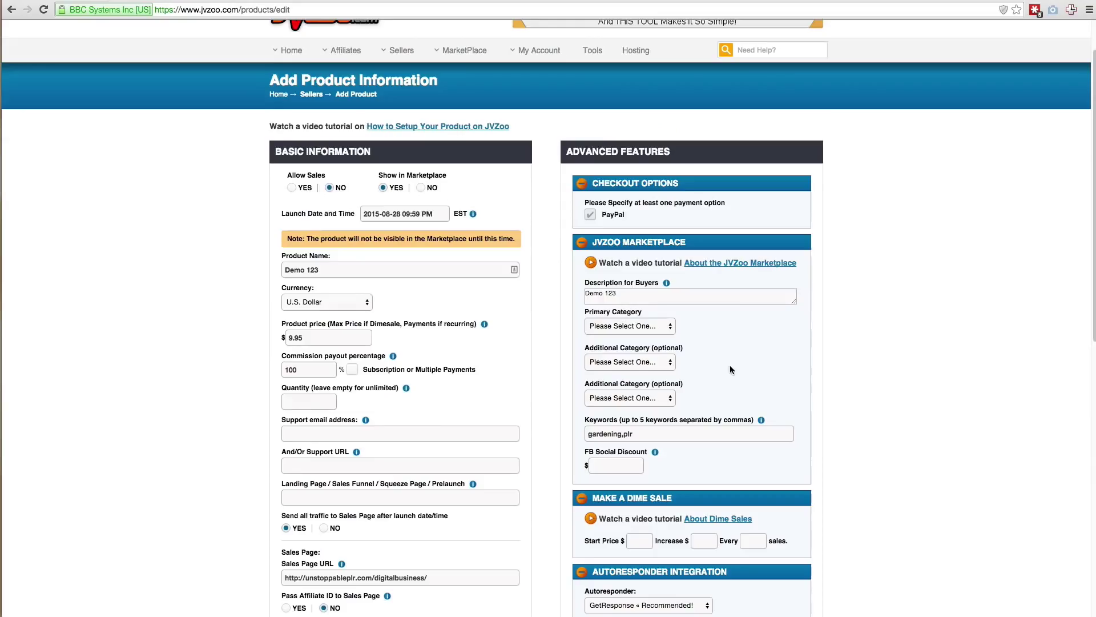
Examine the autoresponder provider choices, keeping GetResponse selected, and review the product name in the basic information
scroll(827, 469, "down", 7)
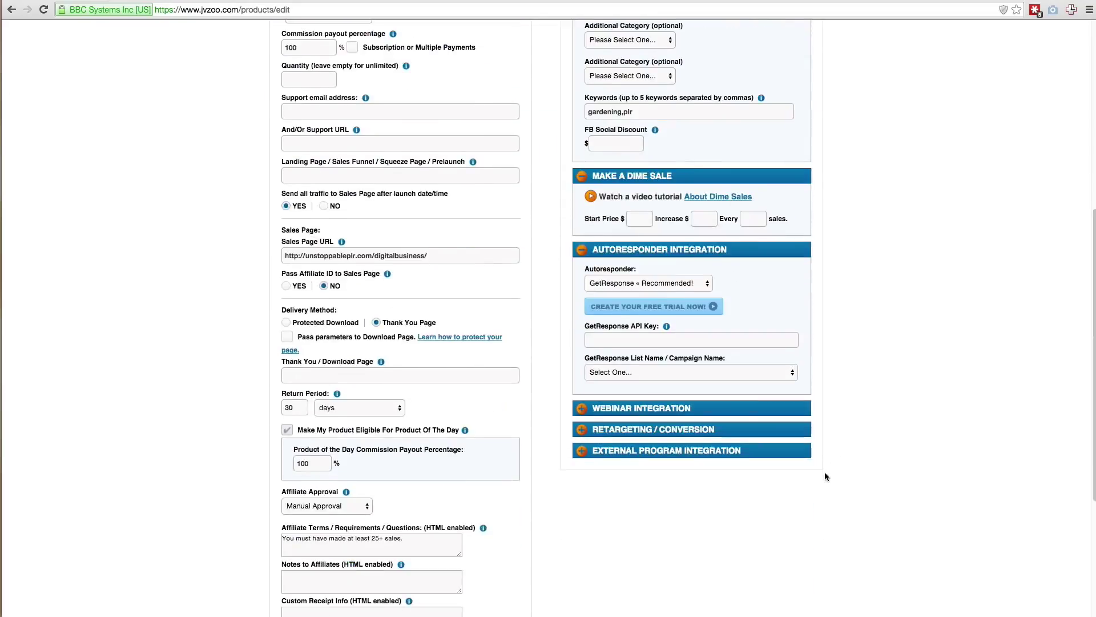
left_click(638, 285)
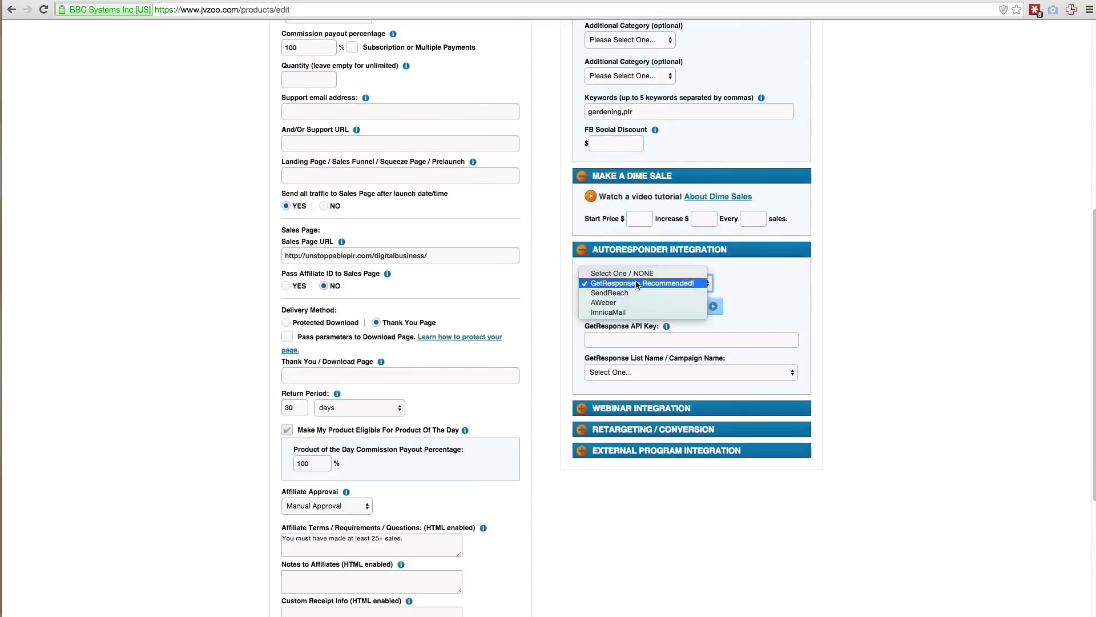
left_click(631, 284)
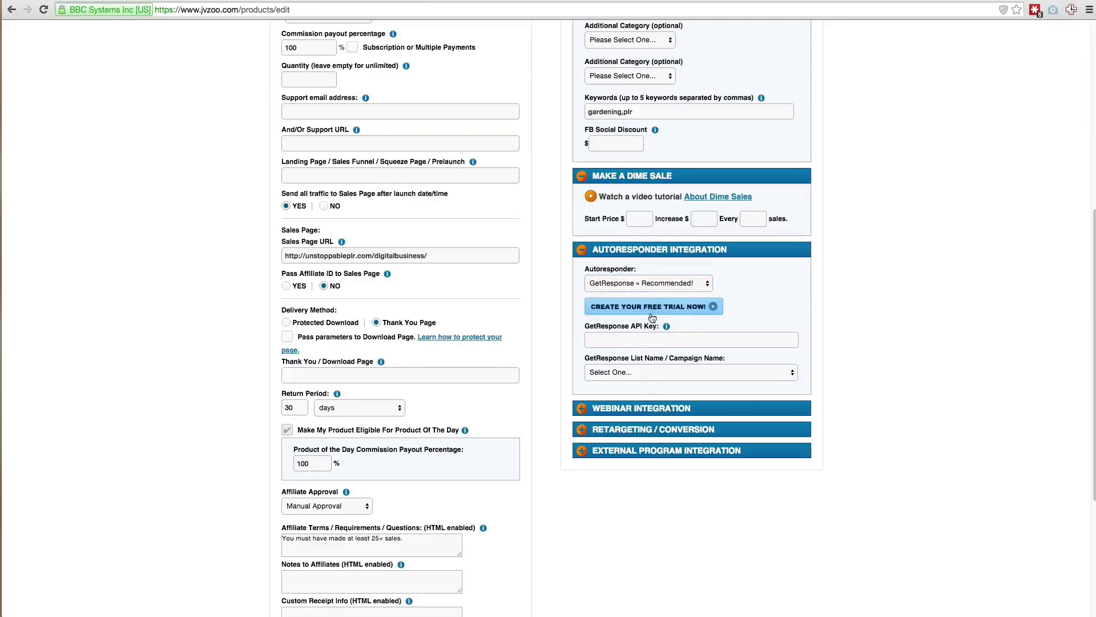
scroll(891, 388, "down", 2)
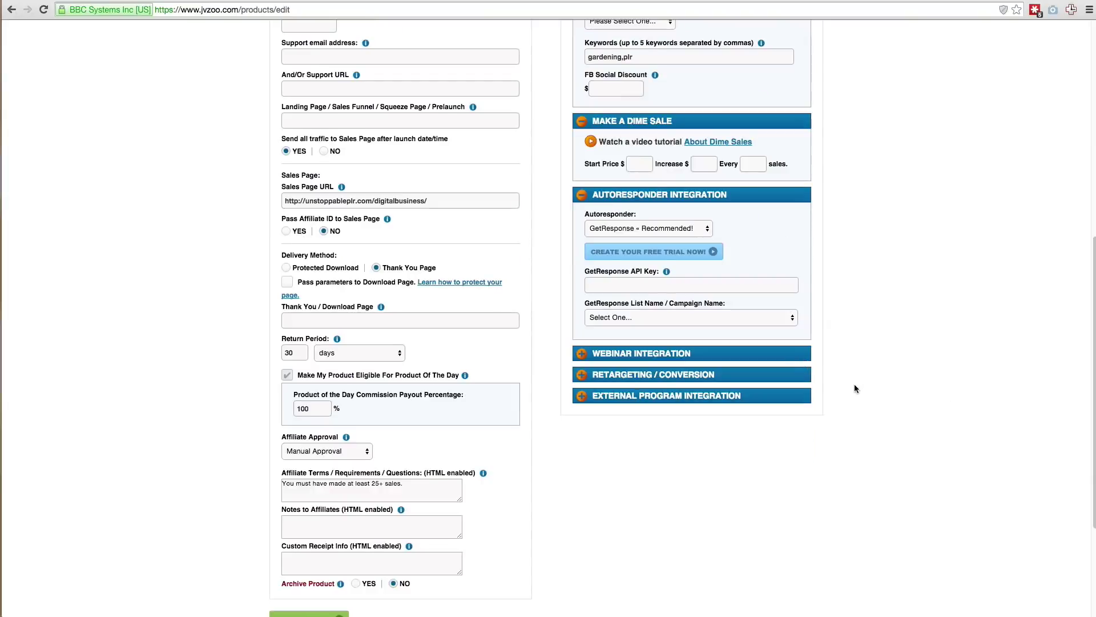
scroll(848, 389, "up", 14)
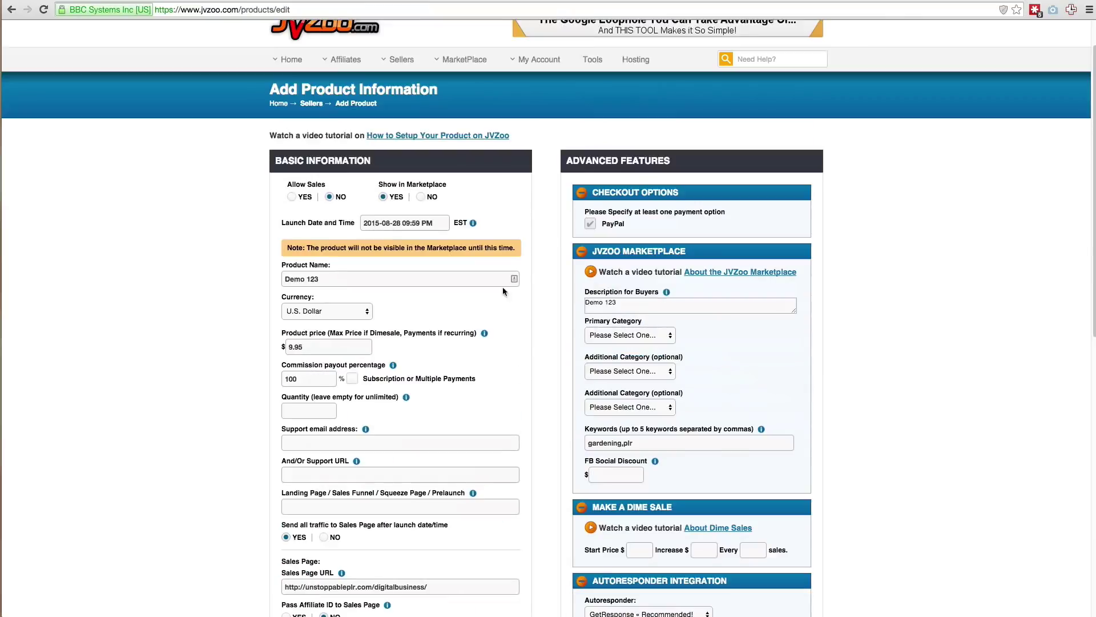
left_click(342, 279)
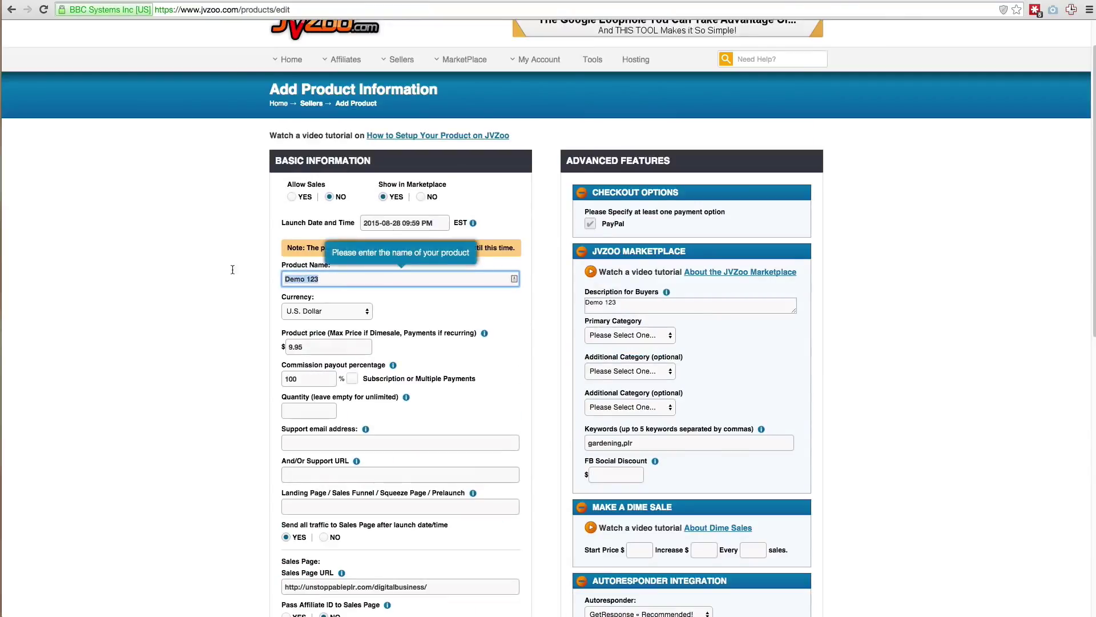
Examine the webinar integration settings and the retargeting and conversion script options, collapsing each section after viewing it
scroll(822, 383, "down", 14)
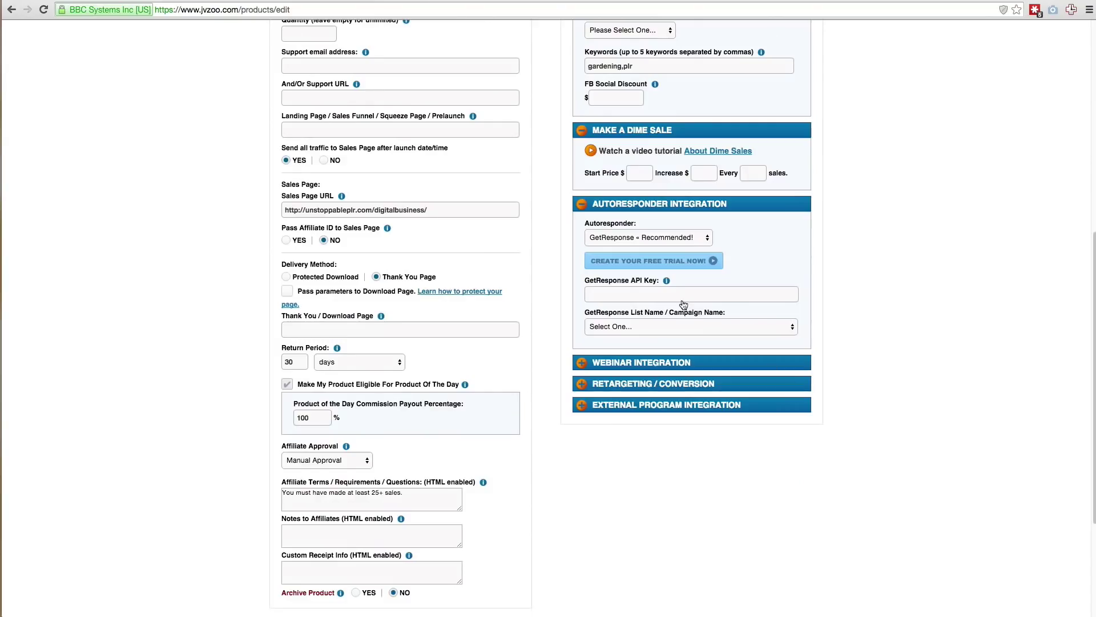
left_click(644, 363)
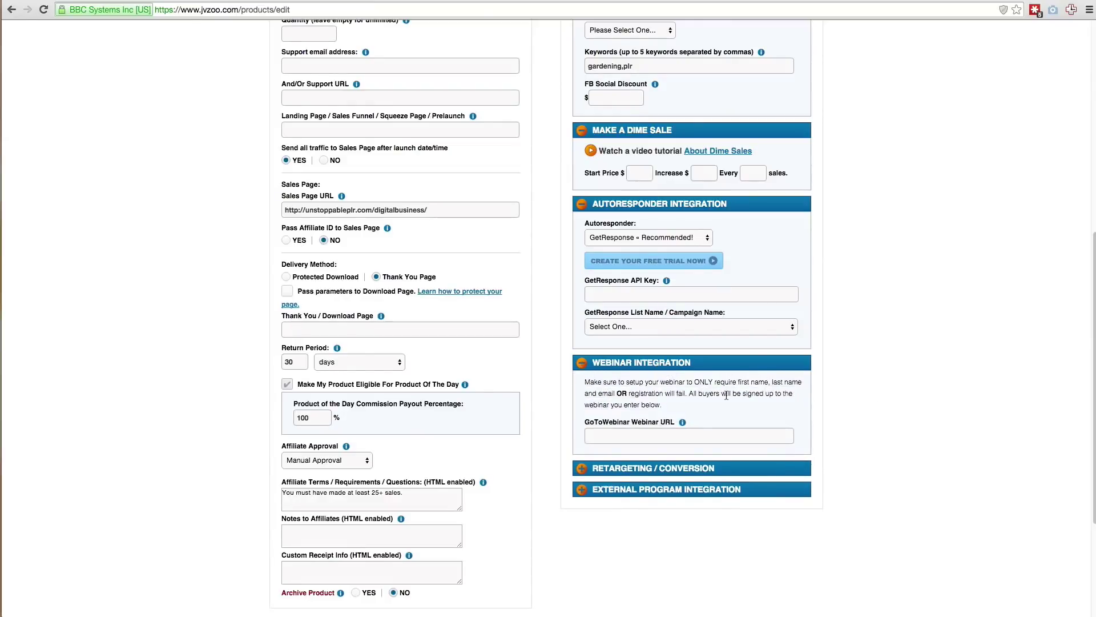
scroll(826, 406, "down", 3)
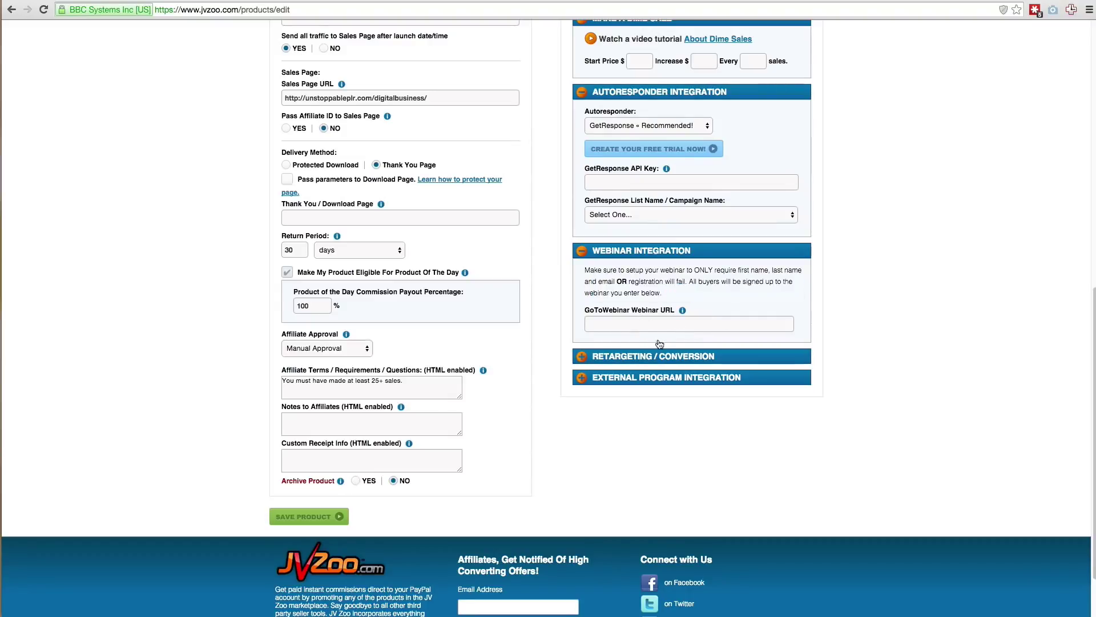
left_click(639, 251)
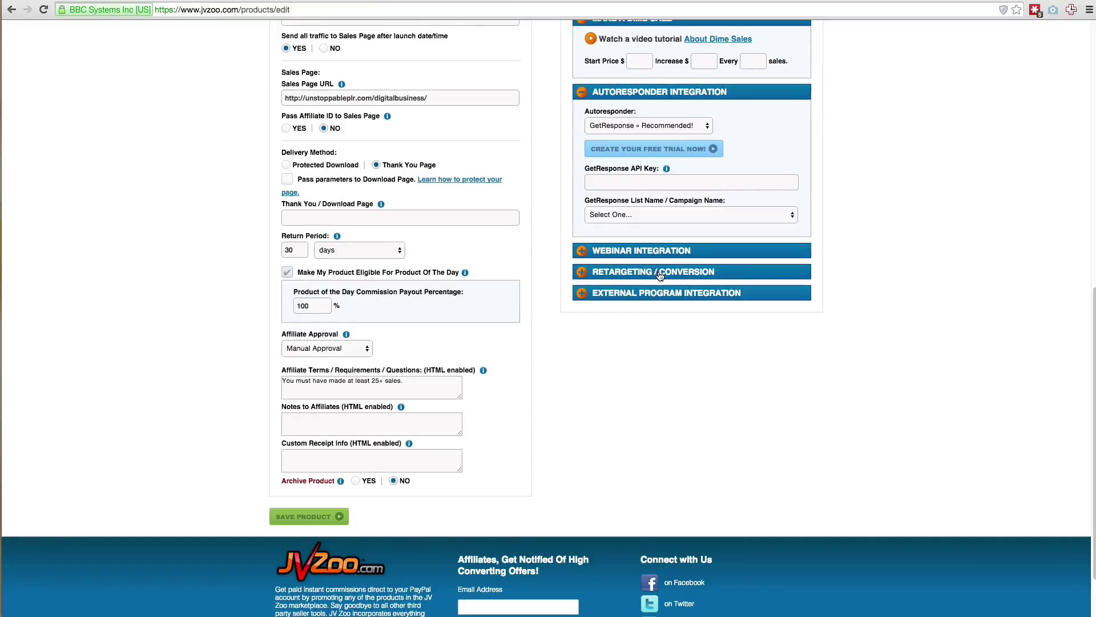
left_click(660, 275)
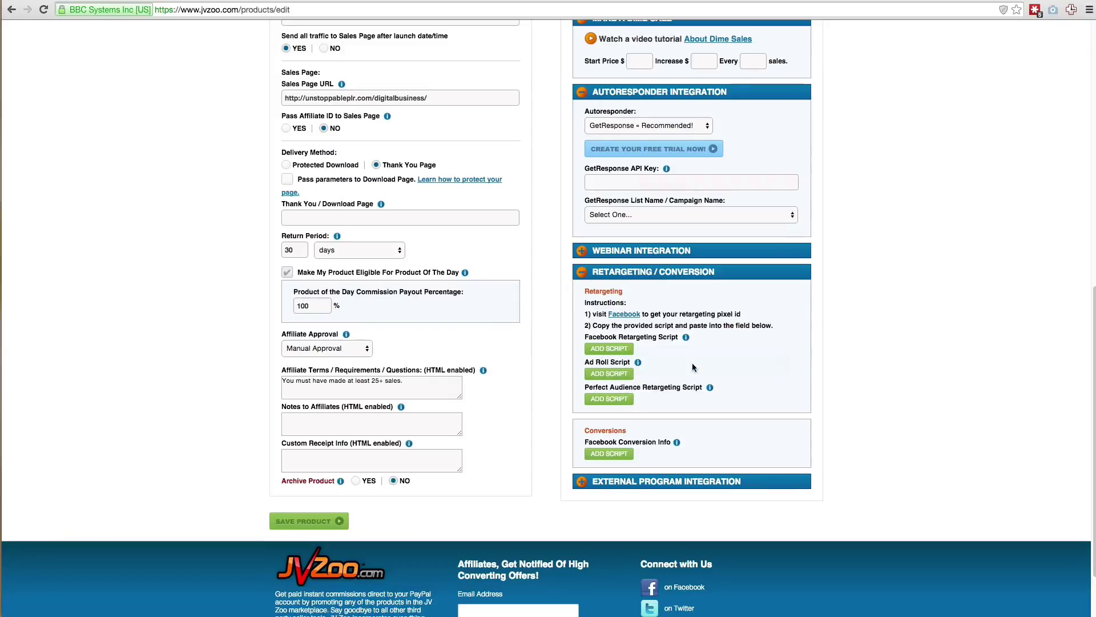
scroll(695, 388, "down", 3)
left_click(663, 196)
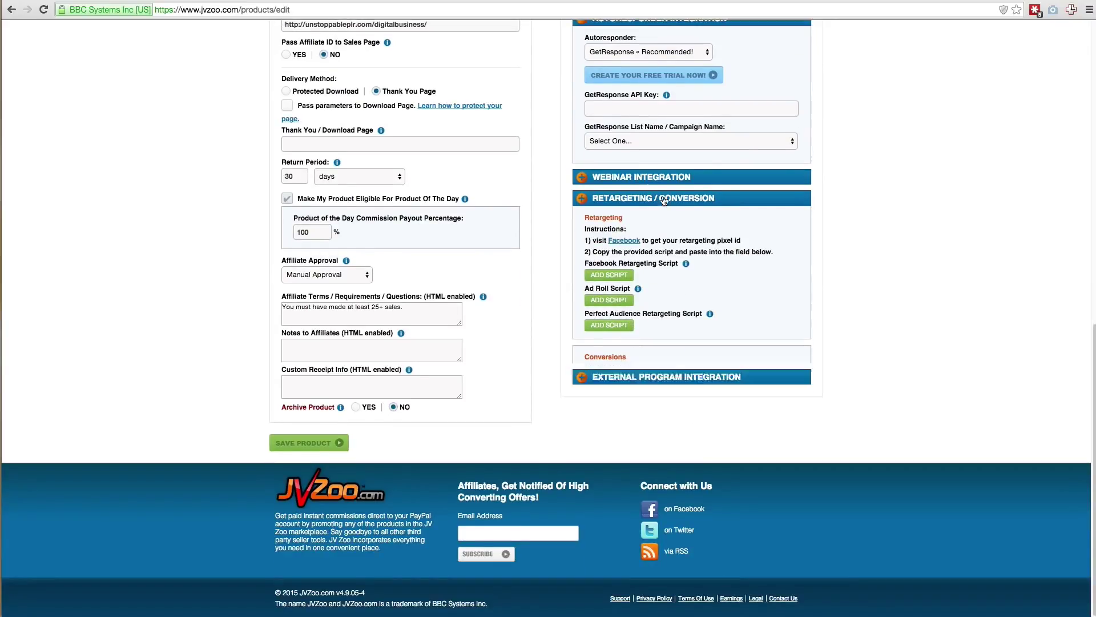
Examine the external program integration methods, including the JVZIPN special integration choices, leaving General Integration selected
left_click(702, 221)
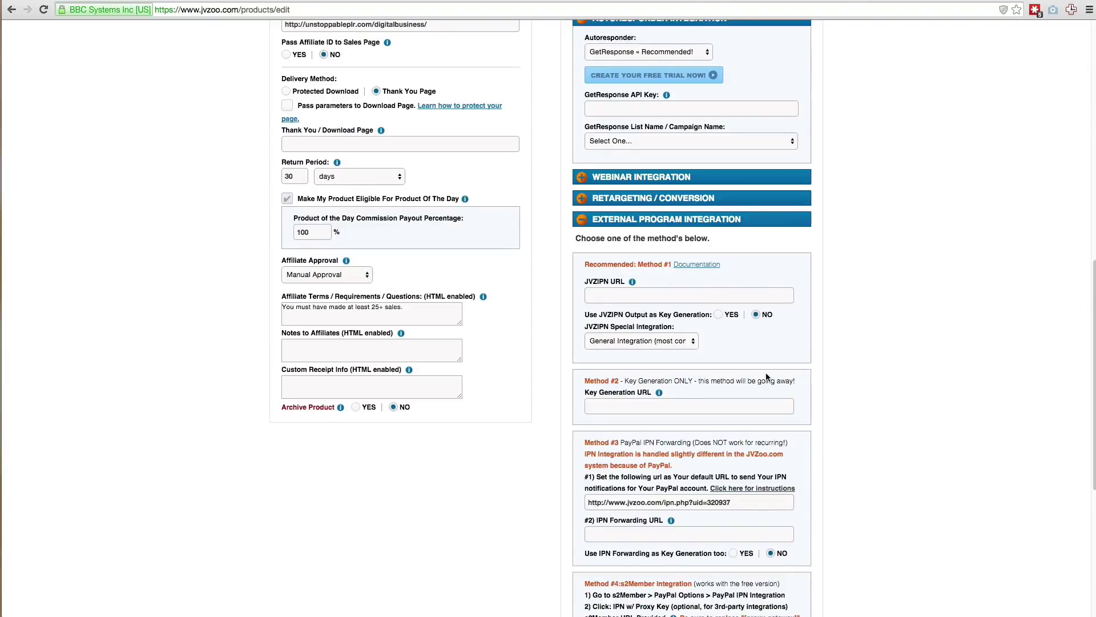
scroll(763, 379, "down", 3)
scroll(715, 382, "up", 5)
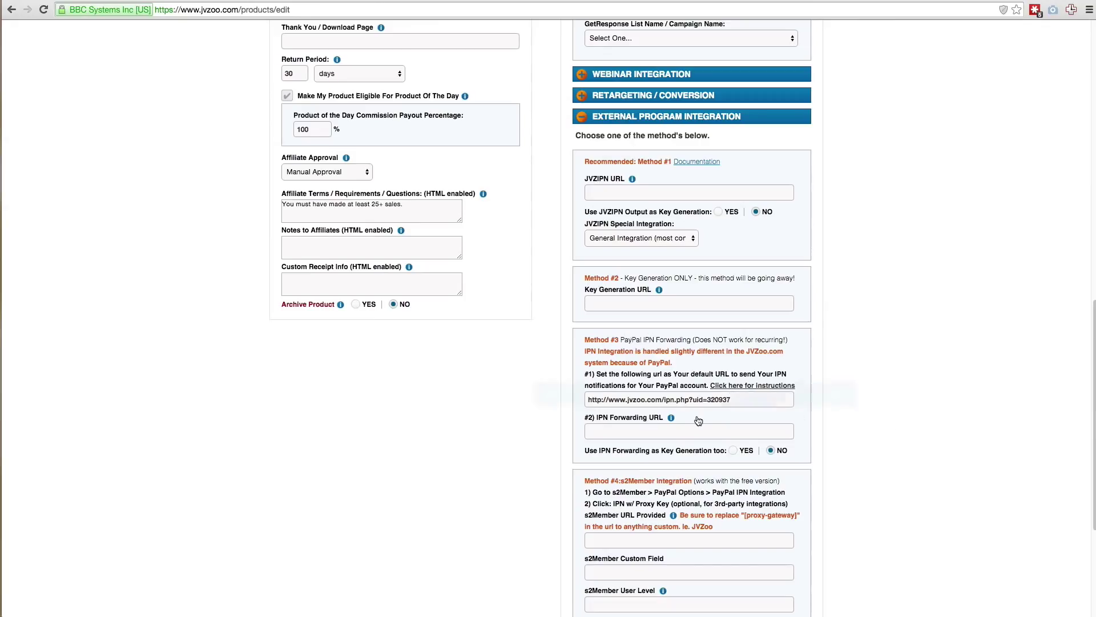
scroll(732, 428, "up", 4)
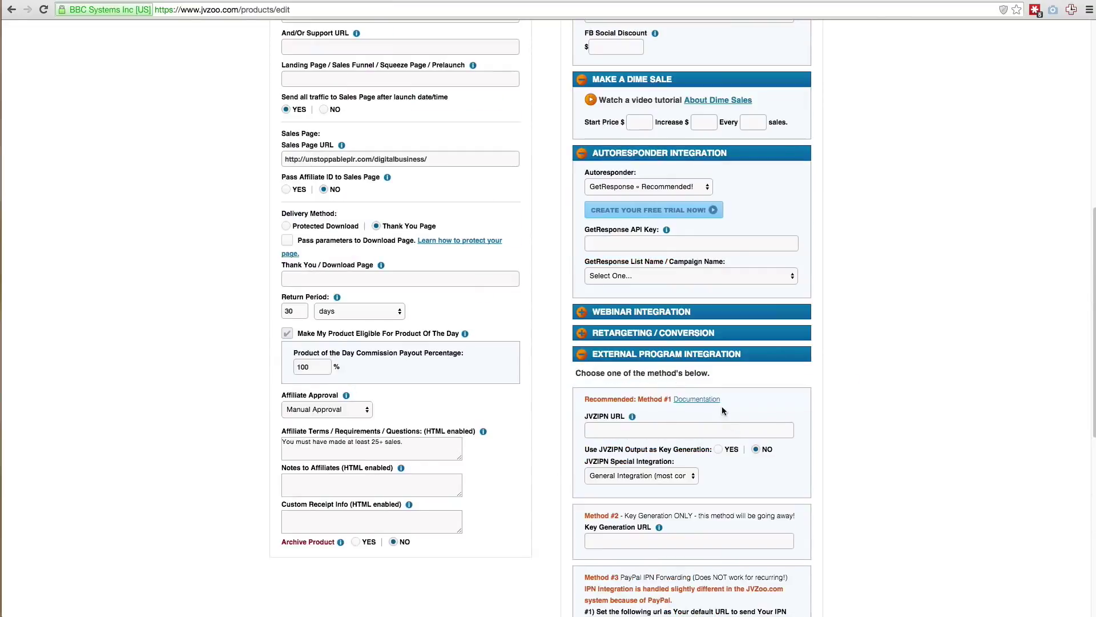
scroll(707, 398, "down", 4)
scroll(805, 462, "down", 1)
scroll(808, 462, "down", 1)
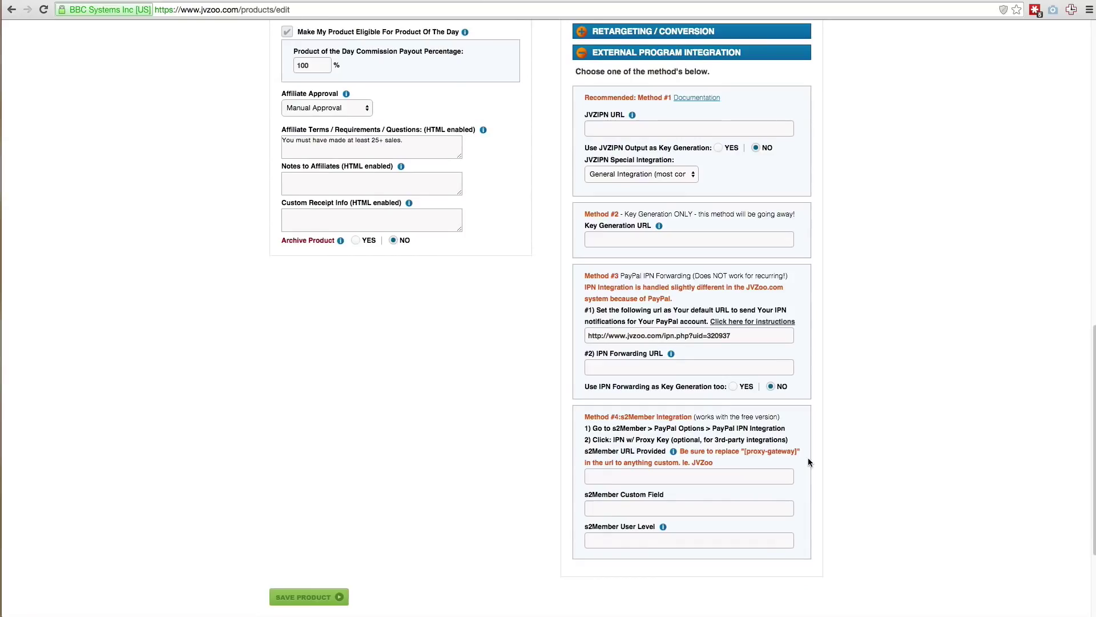
scroll(809, 462, "up", 1)
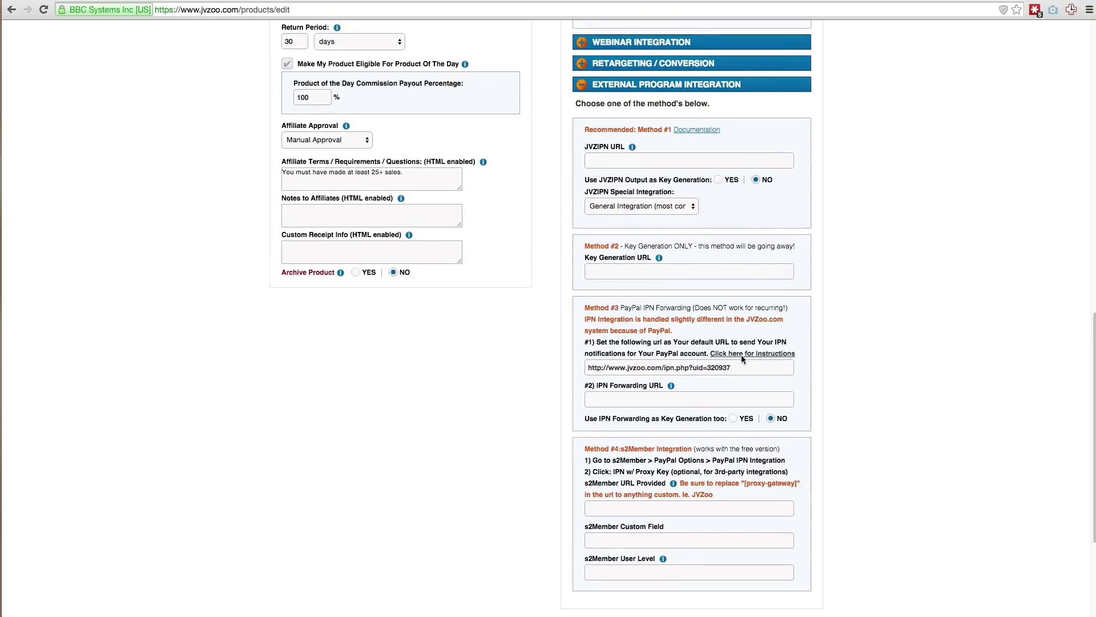
left_click(673, 205)
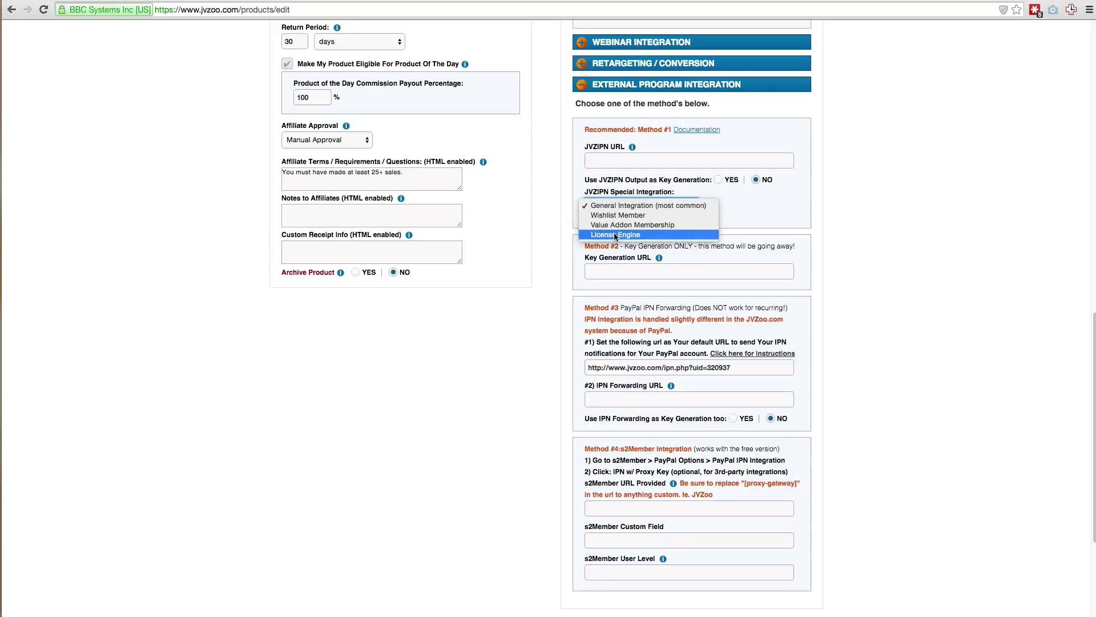
left_click(777, 212)
Leave the product form for the Sellers Dashboard and go to the Sales Funnels page
scroll(842, 301, "up", 5)
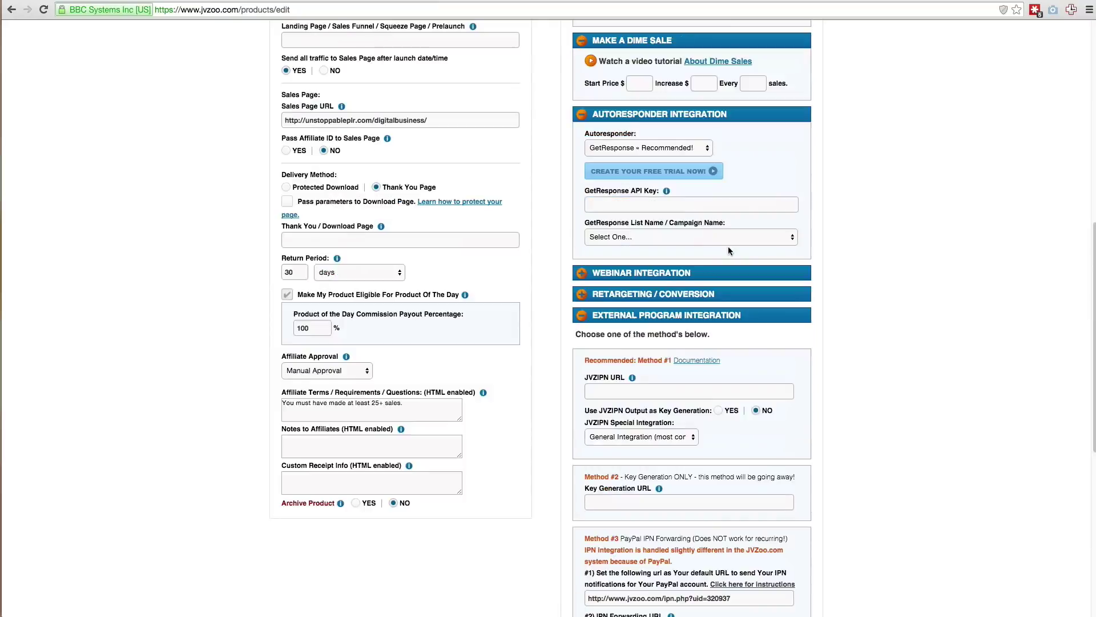
scroll(739, 325, "up", 8)
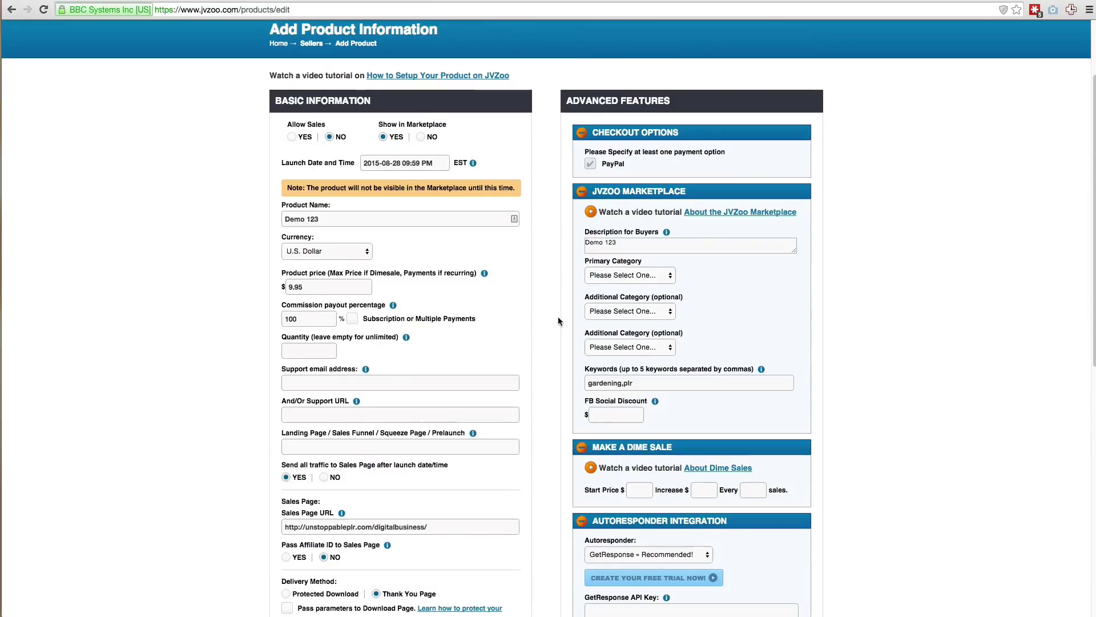
scroll(448, 239, "up", 3)
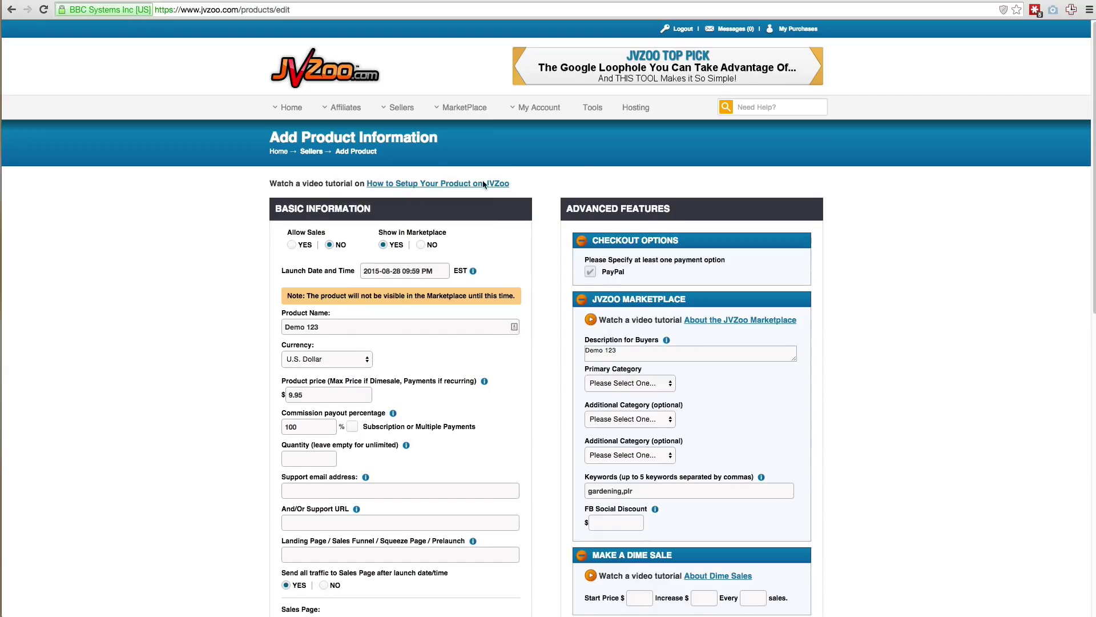
mouse_move(396, 111)
left_click(428, 137)
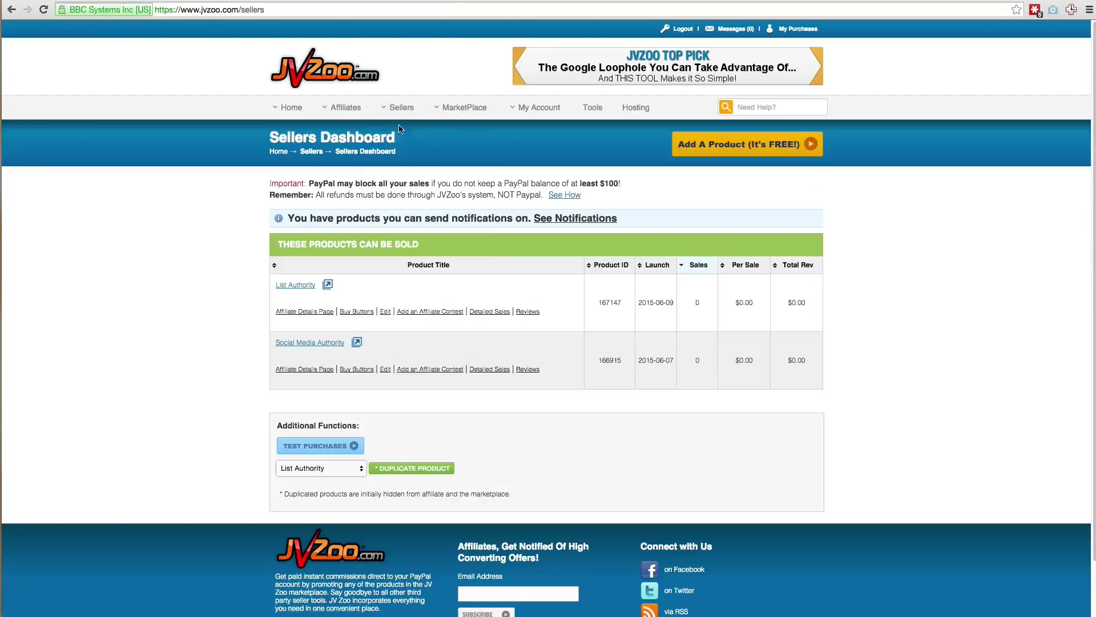
mouse_move(401, 111)
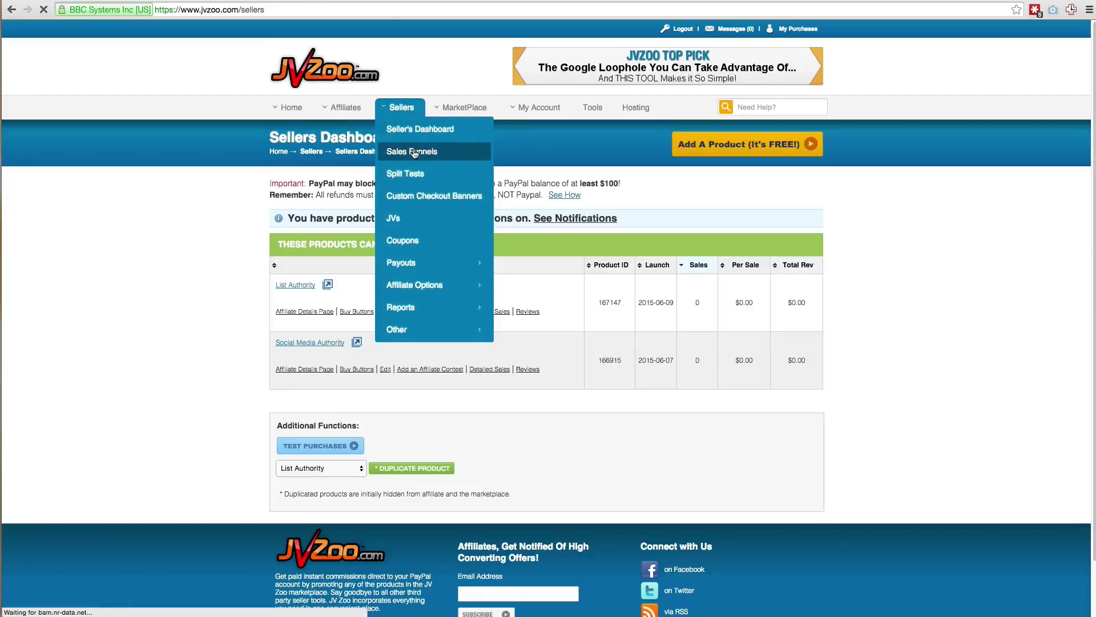
left_click(412, 151)
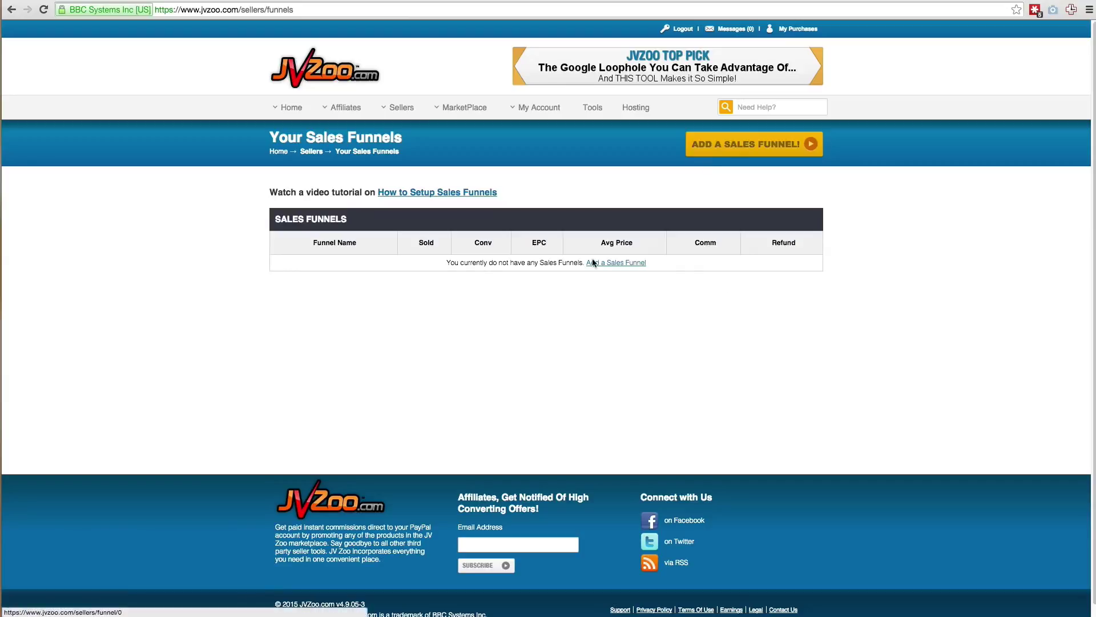
Add a new sales funnel named "Demo 123" and save its name
left_click(731, 146)
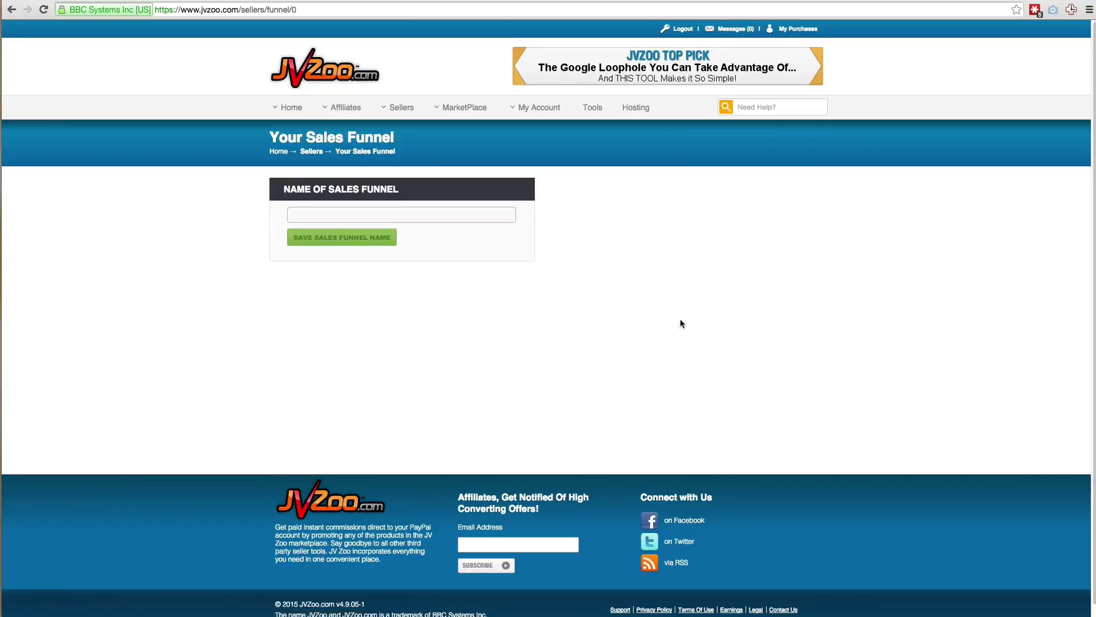
left_click(387, 217)
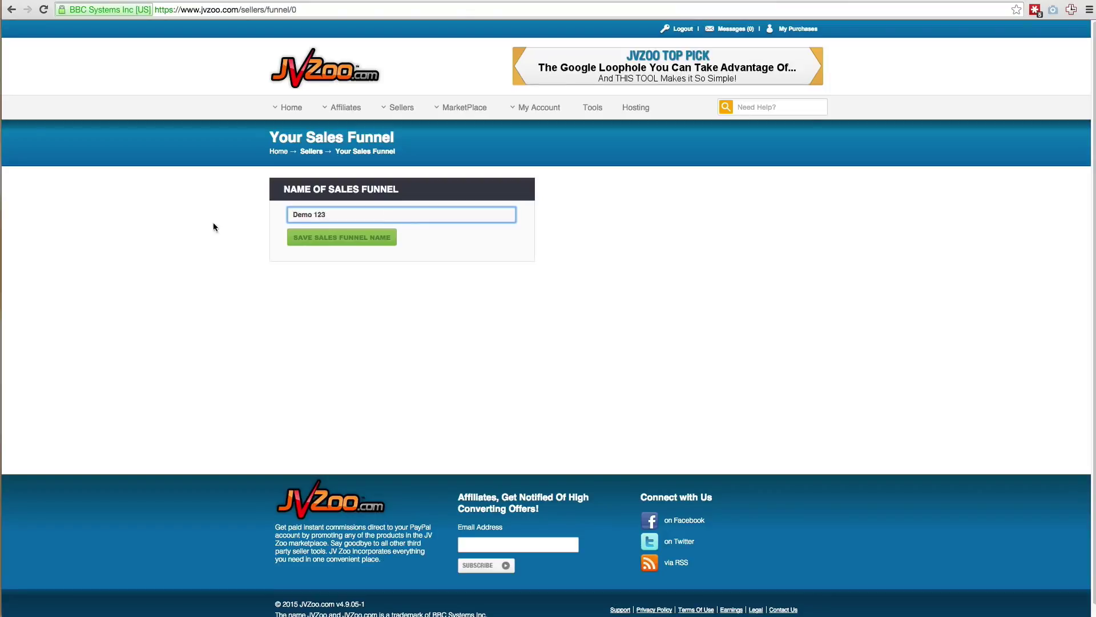
left_click(355, 240)
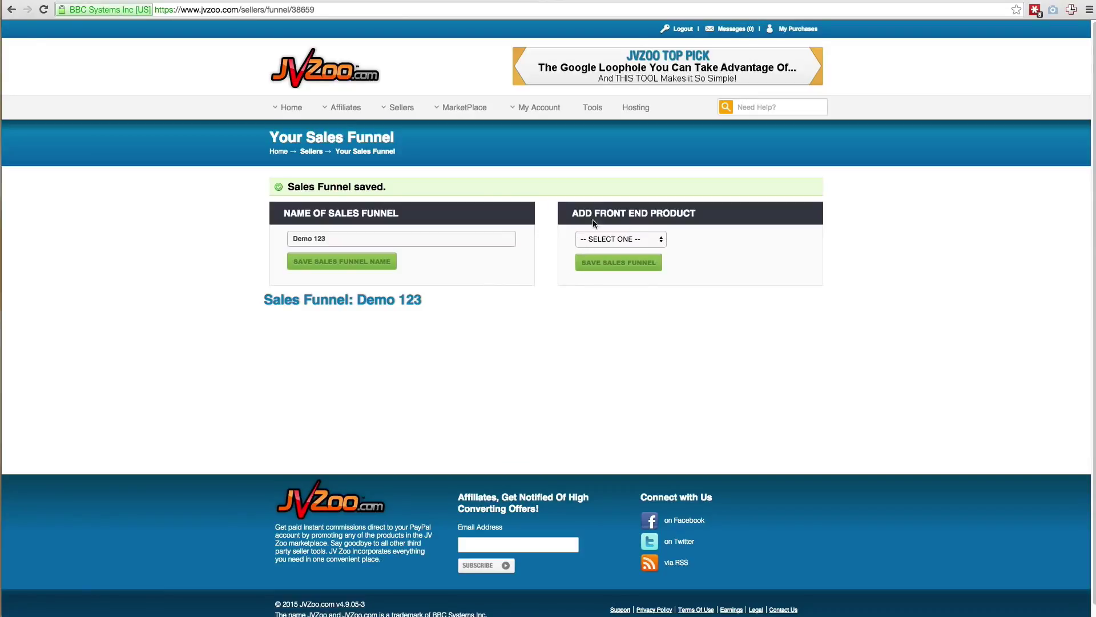
Set Social Media Authority as the front end product, save the funnel and confirm syncing the approved affiliates
left_click(623, 239)
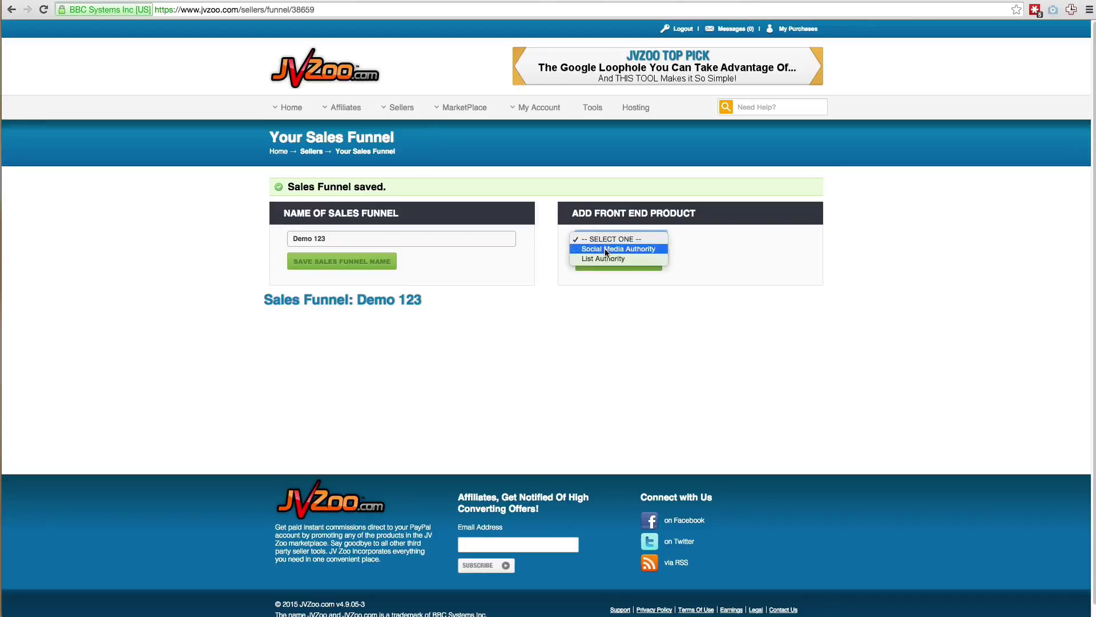
left_click(608, 251)
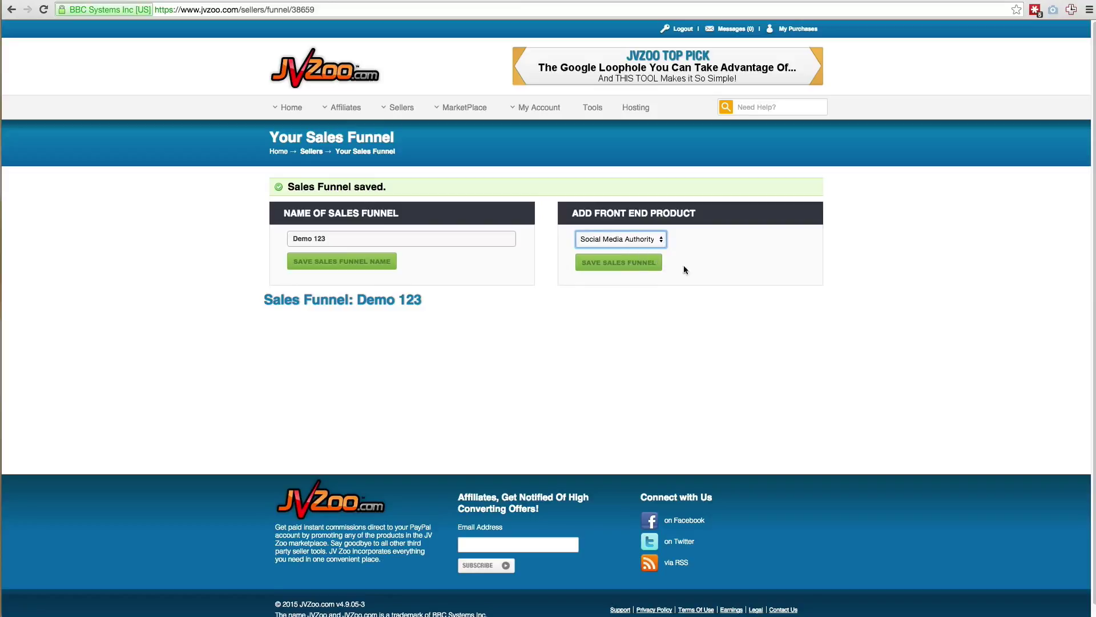
left_click(619, 262)
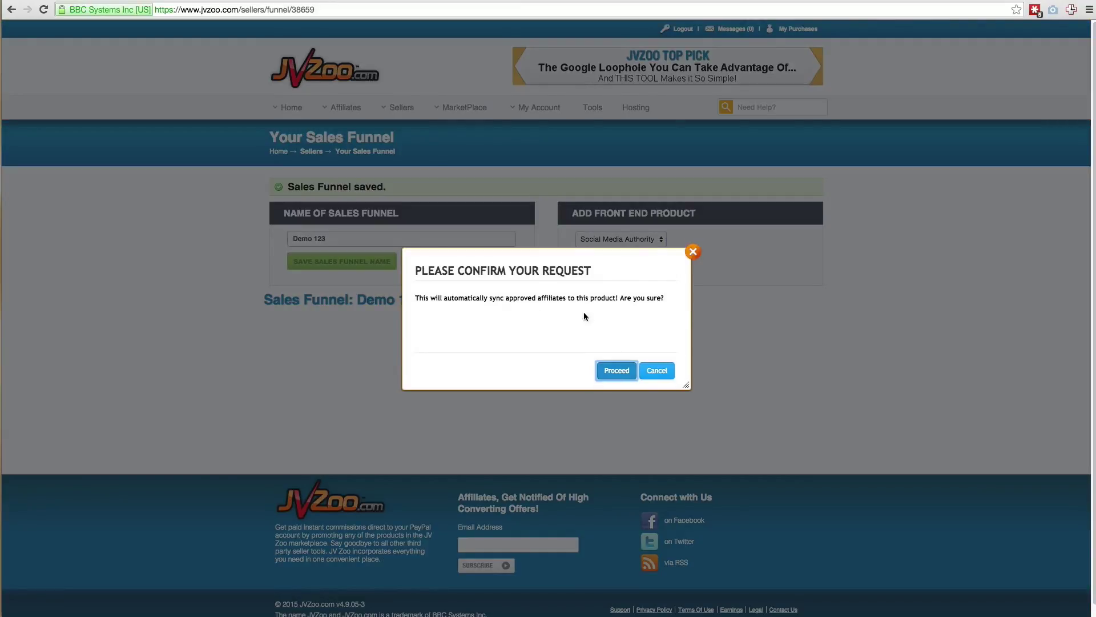
left_click(623, 379)
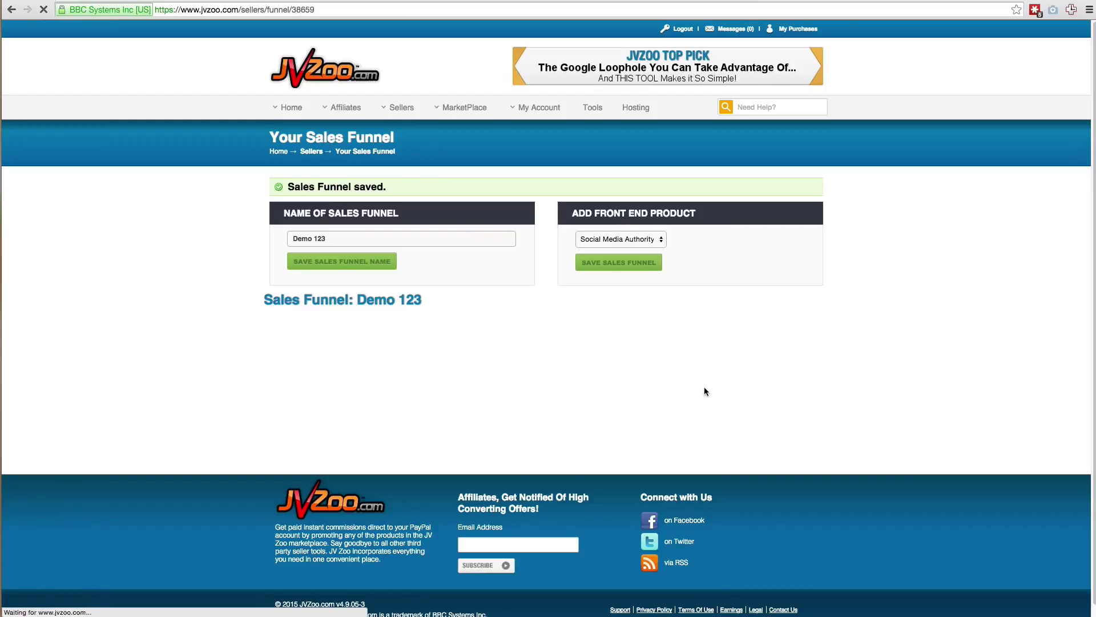
Examine the funnel diagram and the front-end product's row with its type, upsell and downsell settings
scroll(568, 342, "down", 5)
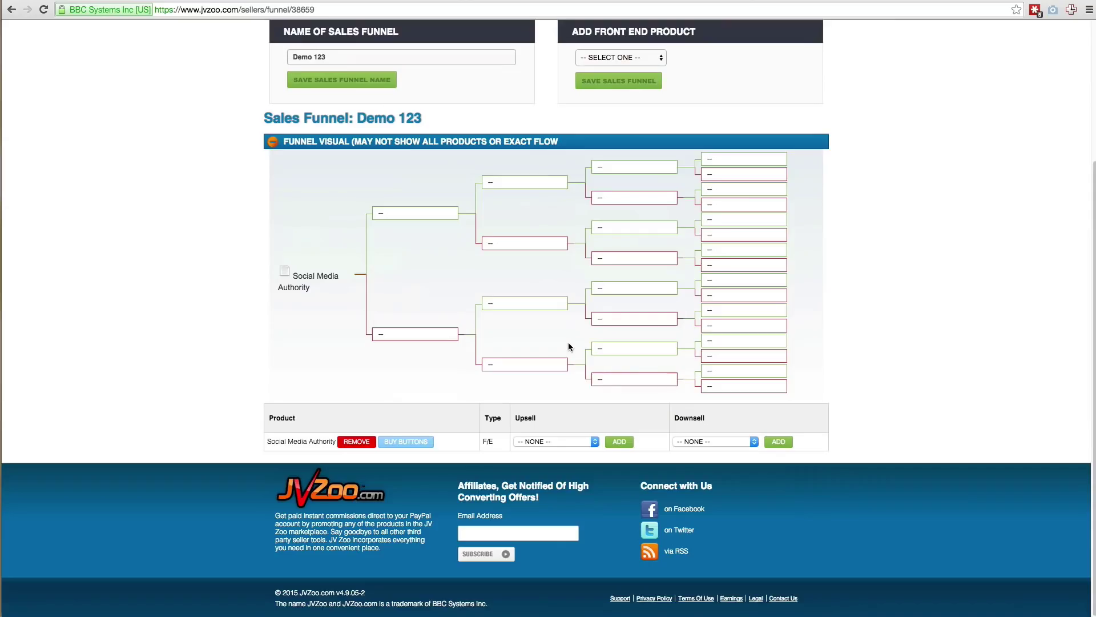
scroll(604, 342, "up", 1)
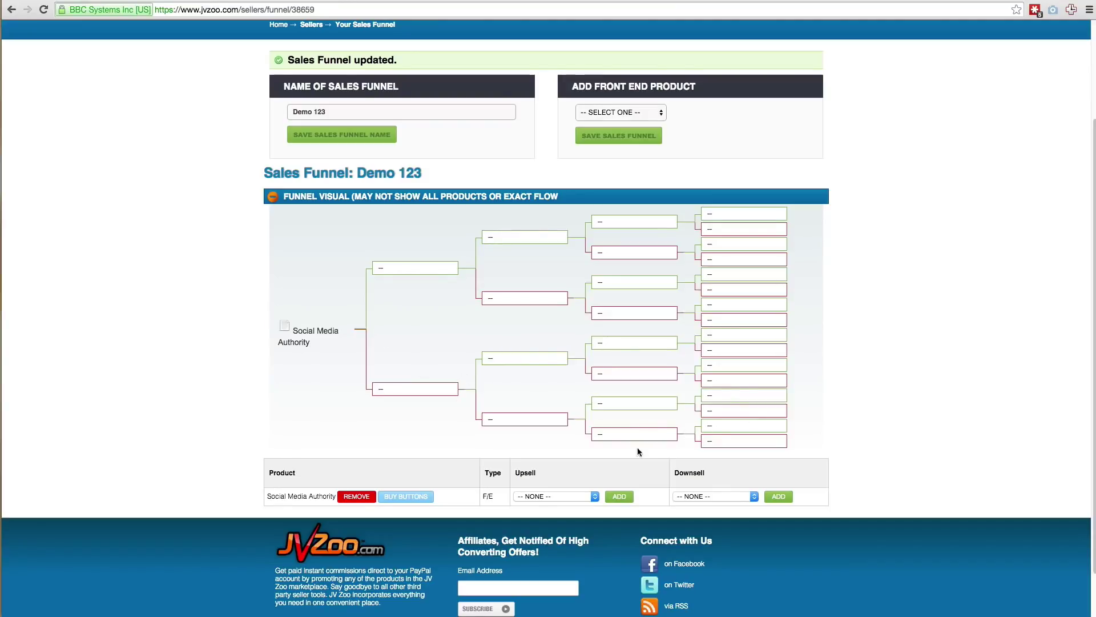
scroll(511, 460, "down", 2)
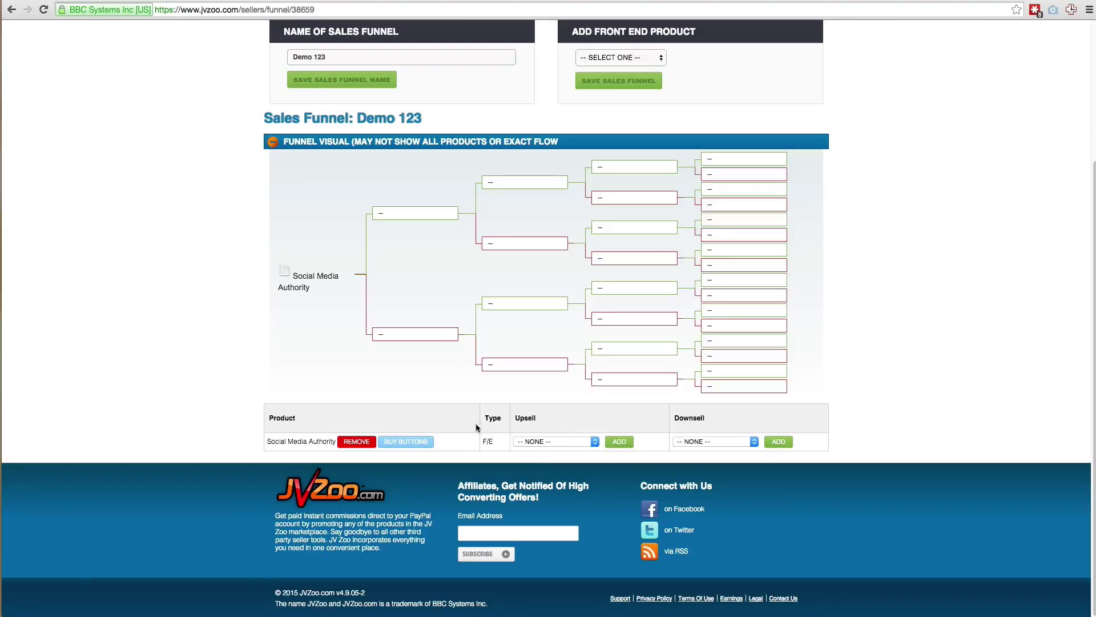
left_click_drag(286, 443, 327, 441)
left_click(314, 442)
left_click_drag(495, 440, 483, 440)
Add List Authority as the upsell for the front-end product Social Media Authority and confirm syncing the approved affiliates
left_click(567, 443)
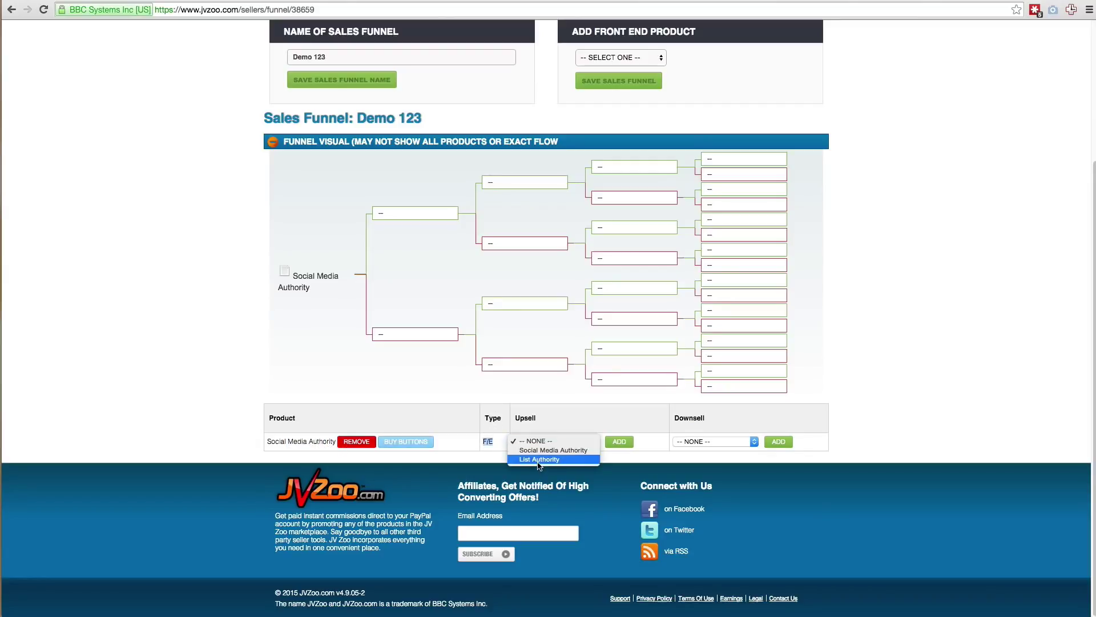
left_click(551, 452)
left_click(578, 443)
left_click(557, 451)
left_click(618, 442)
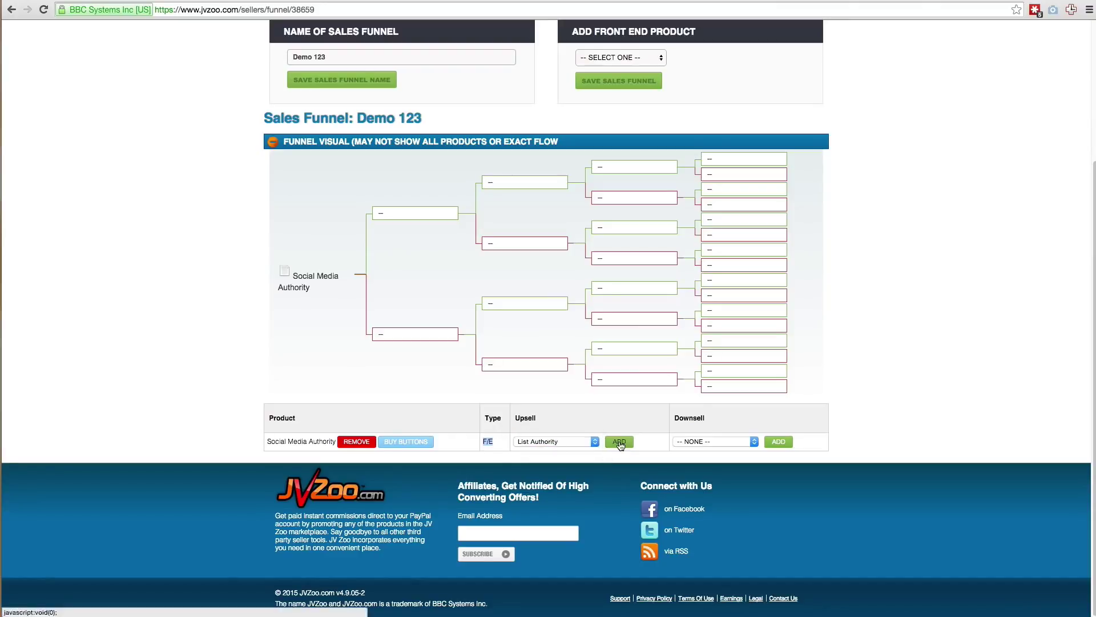
left_click(611, 372)
scroll(667, 448, "down", 5)
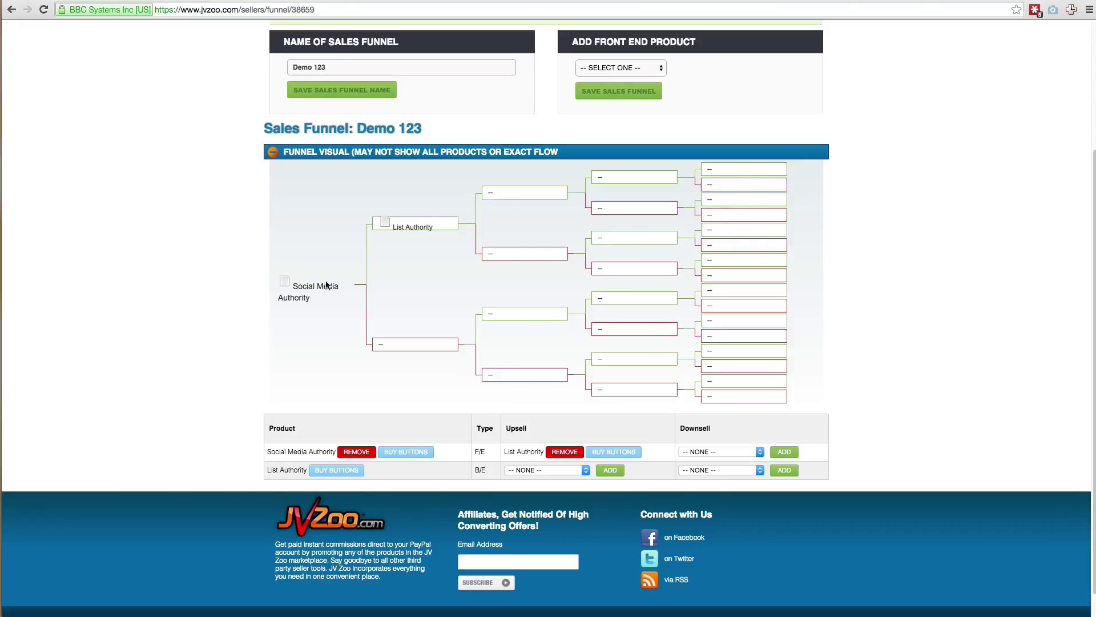
scroll(574, 334, "down", 1)
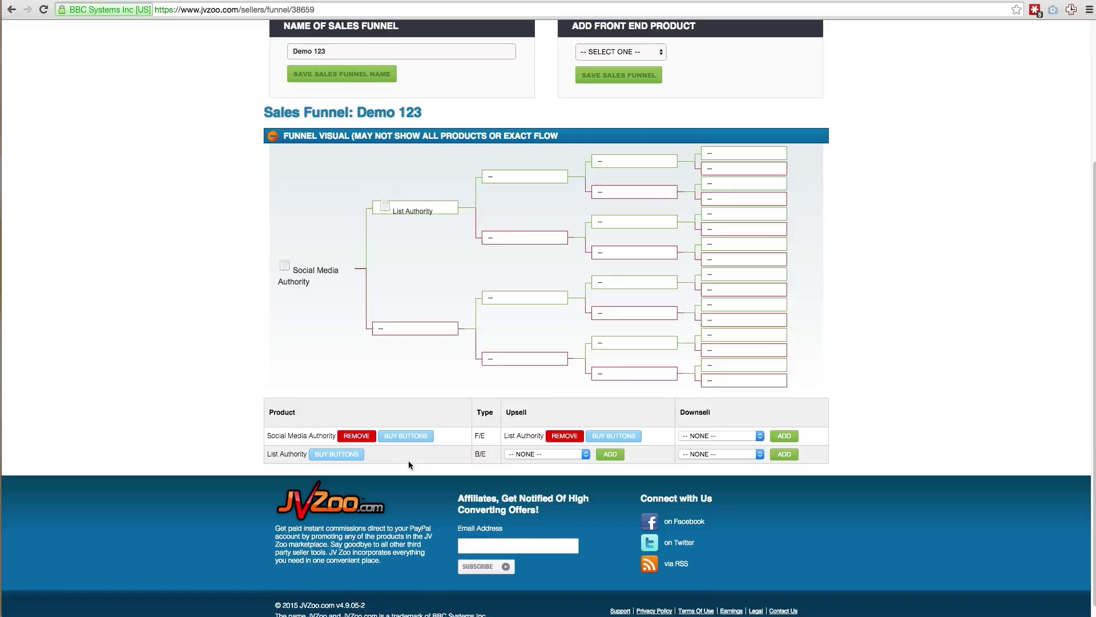
Add Social Media Authority as the front-end product's downsell and confirm syncing the approved affiliates
left_click_drag(274, 457, 290, 455)
left_click(486, 454)
left_click(527, 434)
left_click(708, 436)
left_click(721, 445)
left_click_drag(288, 436, 334, 437)
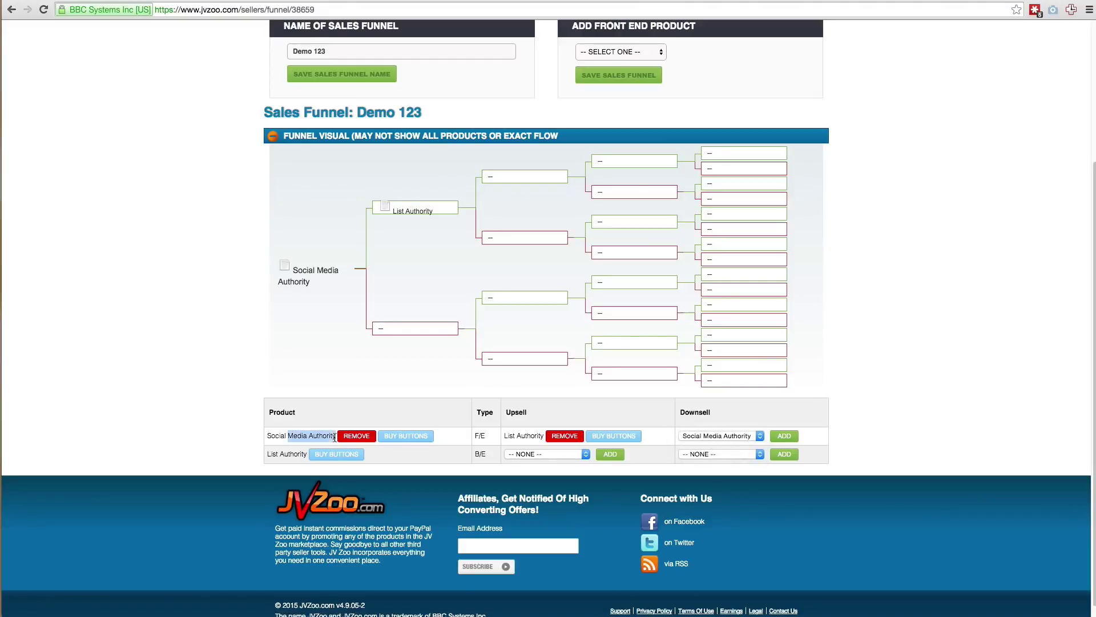
left_click(788, 437)
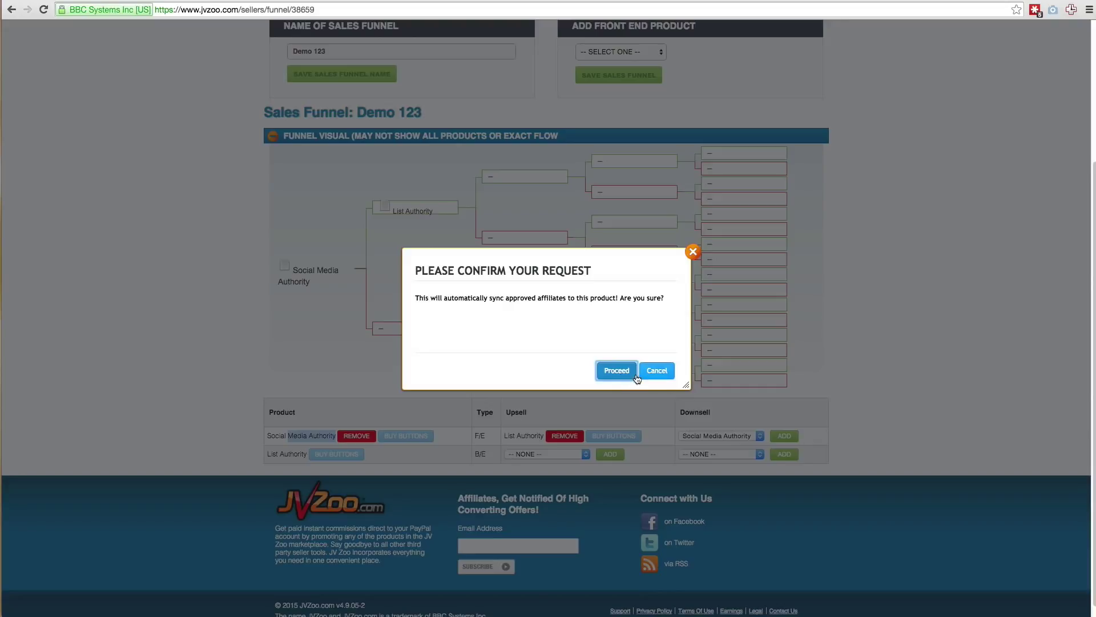
left_click(636, 373)
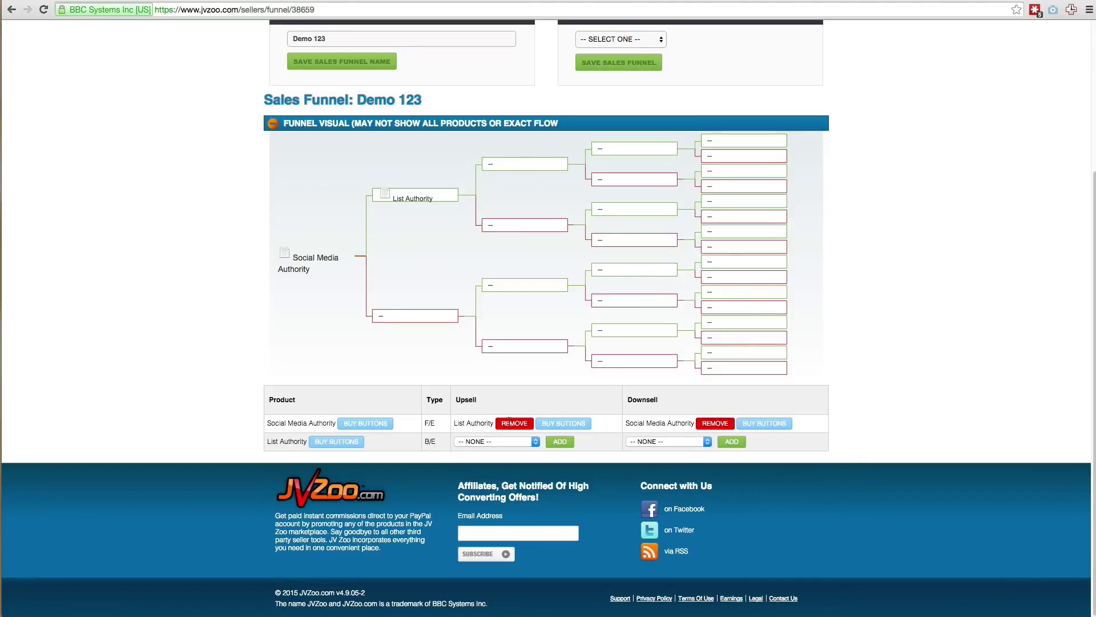
Examine the upsell choices offered for the List Authority row and review the funnel diagram and product table
mouse_move(275, 442)
left_mouse_down()
mouse_move(306, 443)
mouse_move(258, 445)
mouse_move(290, 442)
left_mouse_up()
left_click(491, 441)
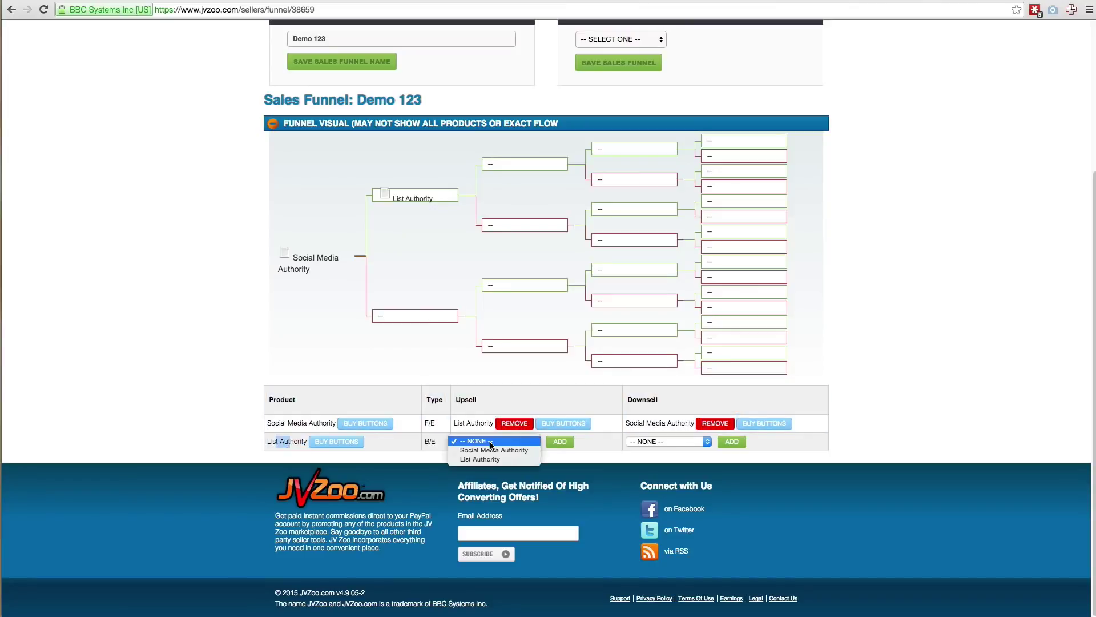
left_click(599, 453)
left_click(639, 442)
left_click(625, 435)
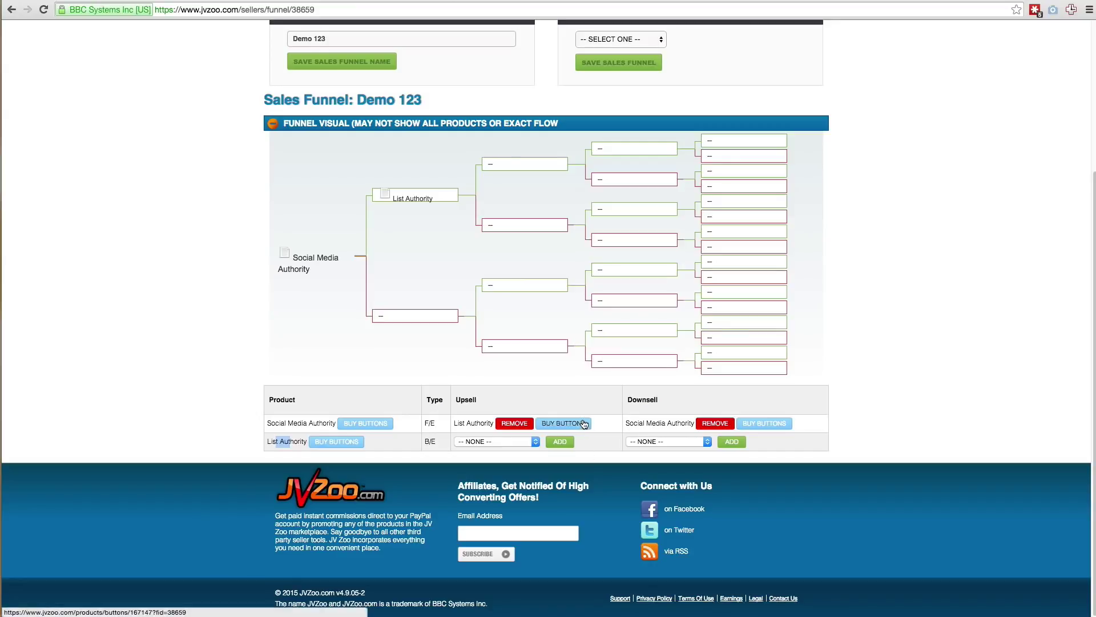
left_click(952, 357)
scroll(926, 353, "up", 2)
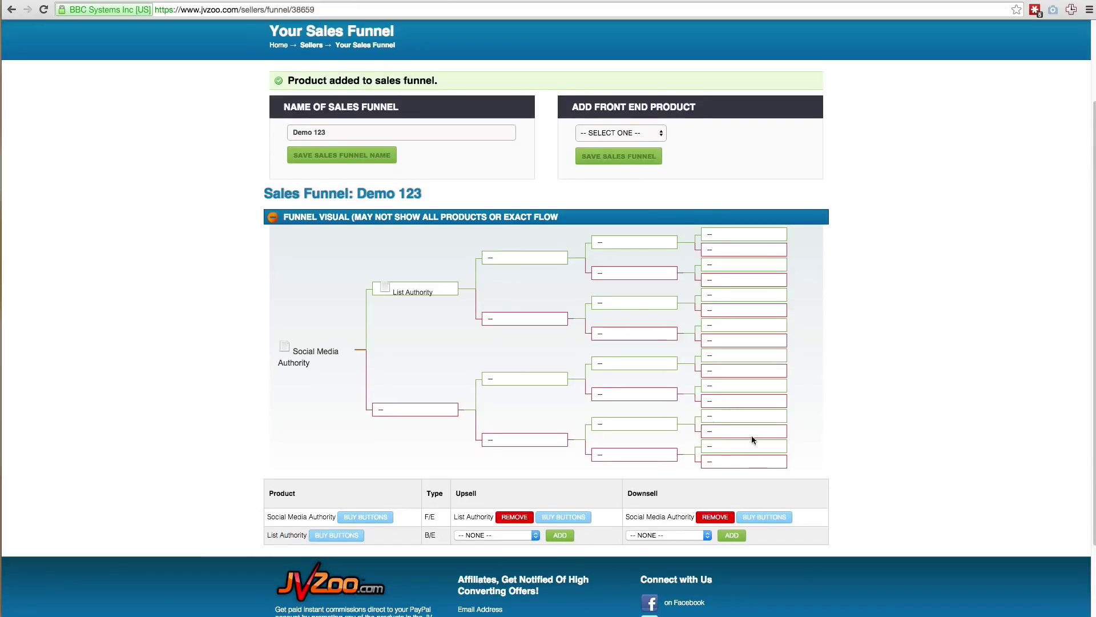
scroll(748, 435, "down", 2)
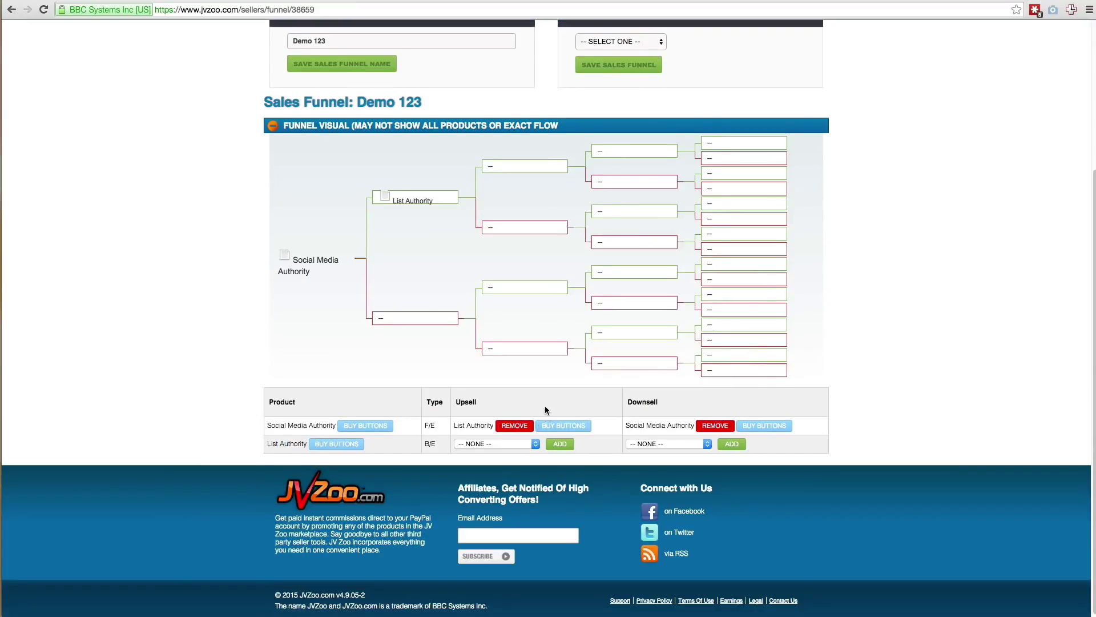
scroll(370, 427, "up", 4)
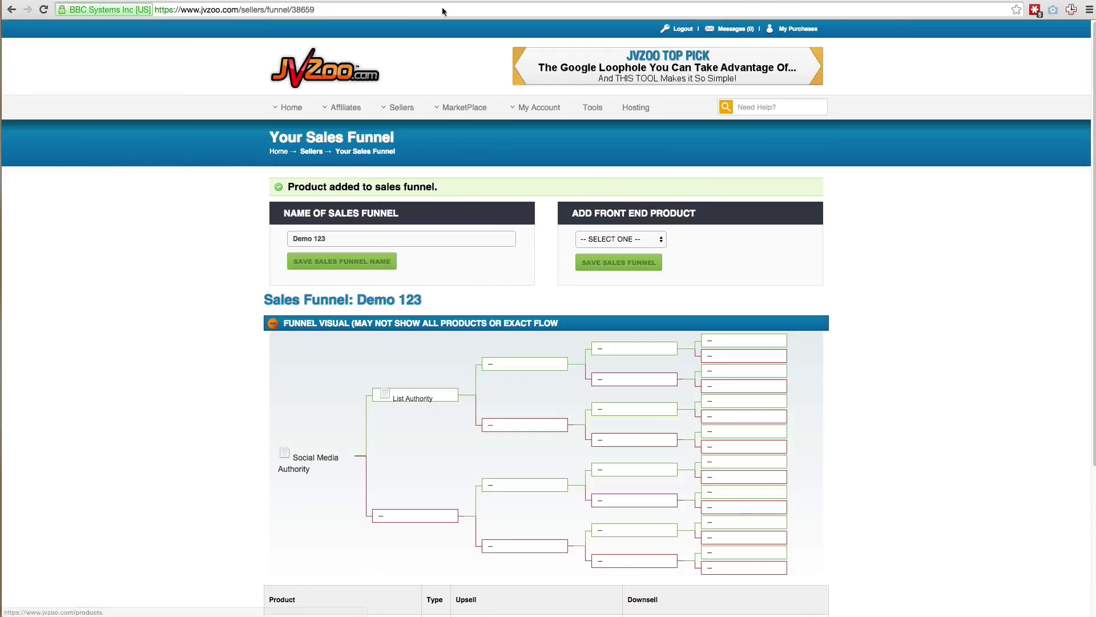
Open the Sellers Dashboard in a separate browser tab and look over the links under Social Media Authority
mouse_move(402, 108)
right_click(397, 129)
key("Escape")
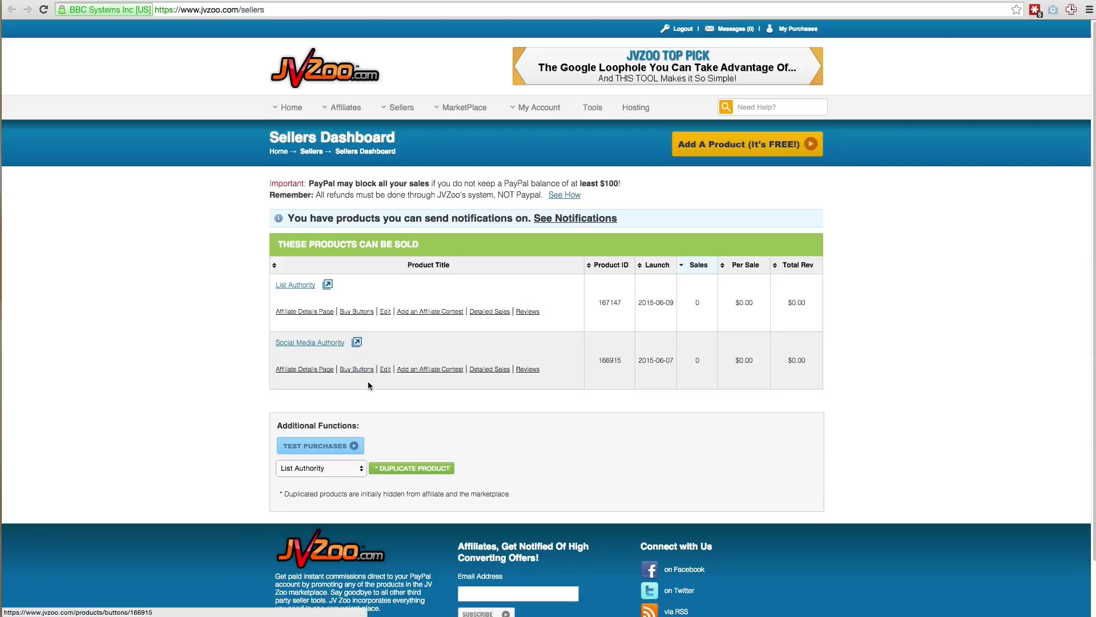
left_click_drag(346, 355, 329, 376)
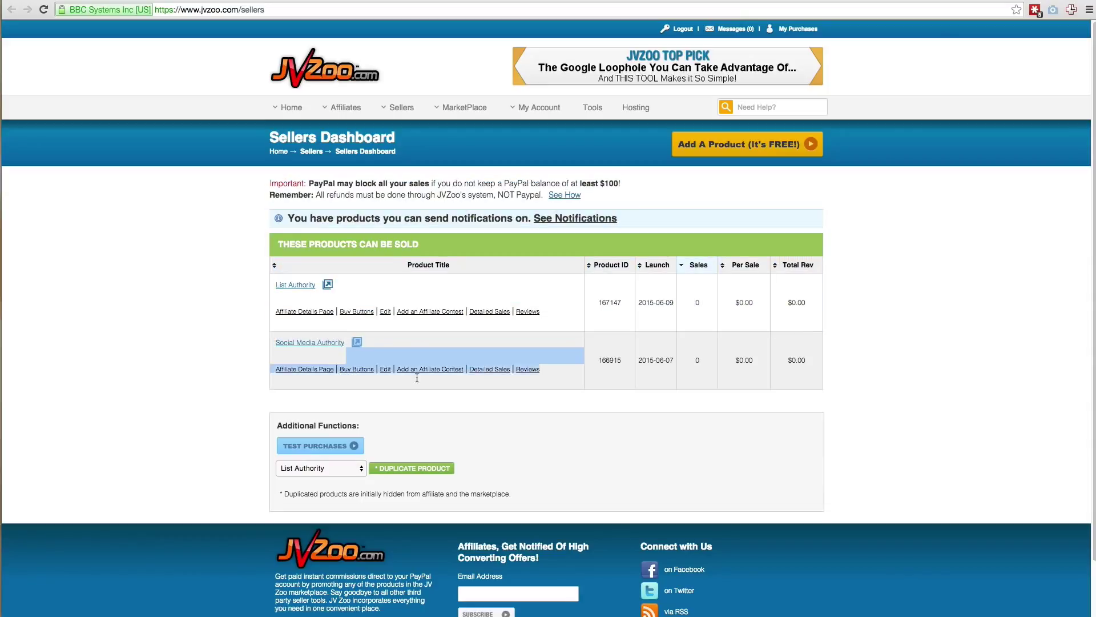
left_click(483, 372)
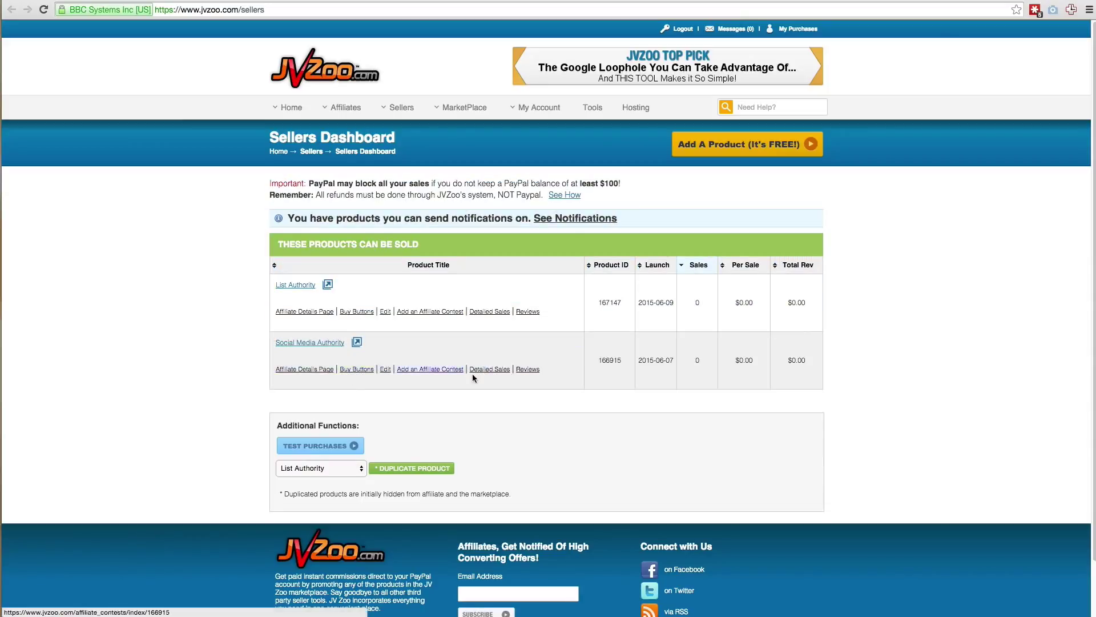
left_click_drag(563, 374, 276, 346)
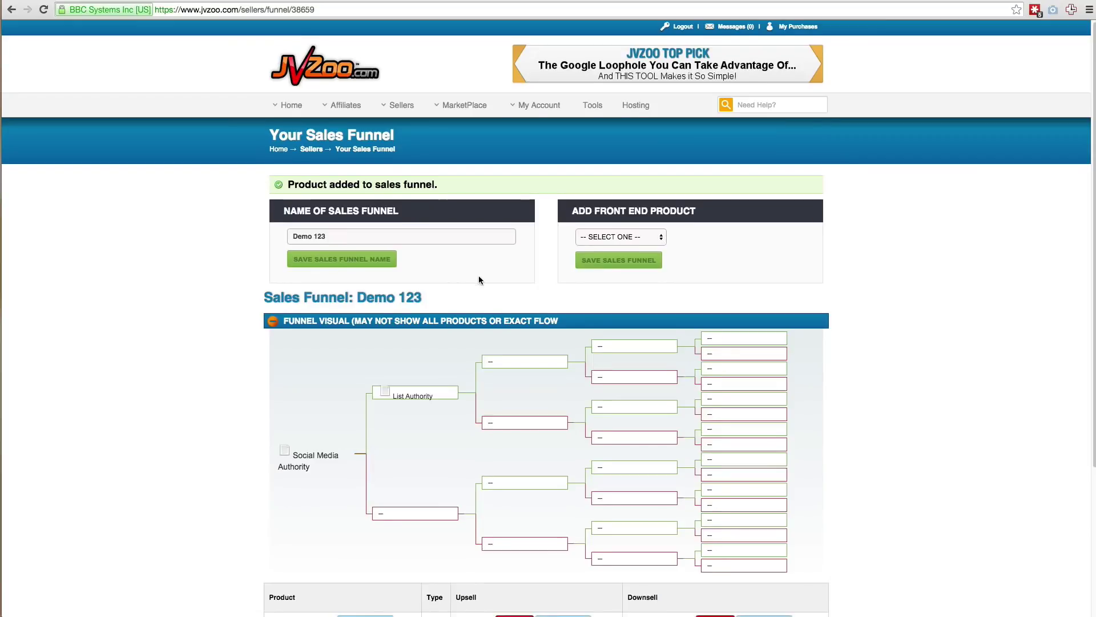
Return to the Demo 123 funnel and open the buy buttons for the front-end product Social Media Authority
scroll(478, 275, "down", 1)
mouse_move(410, 91)
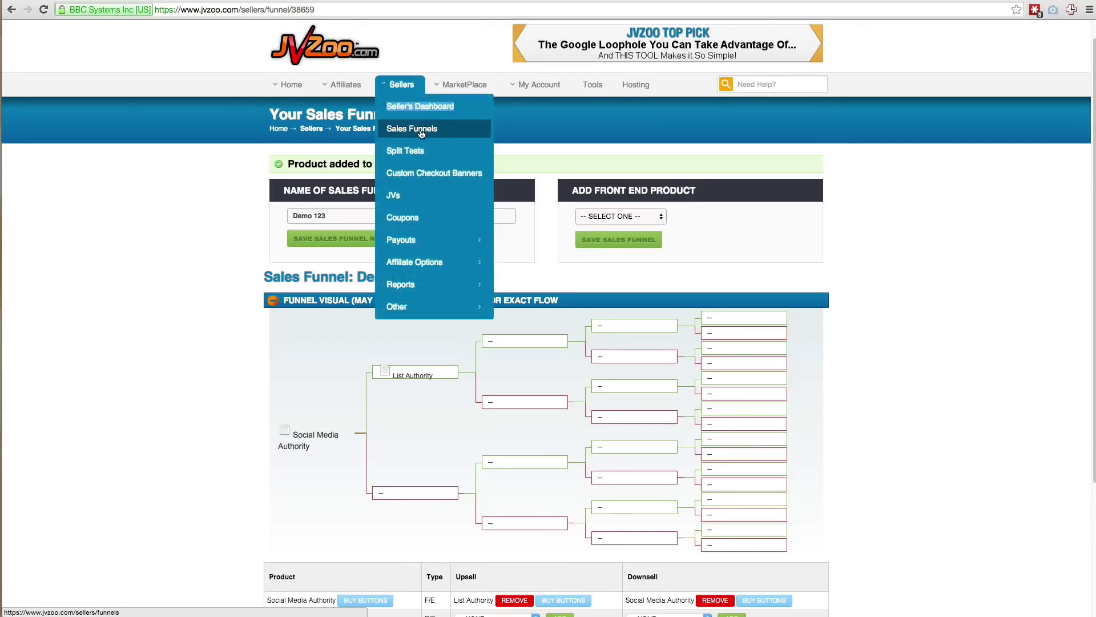
scroll(592, 303, "down", 3)
scroll(592, 300, "up", 2)
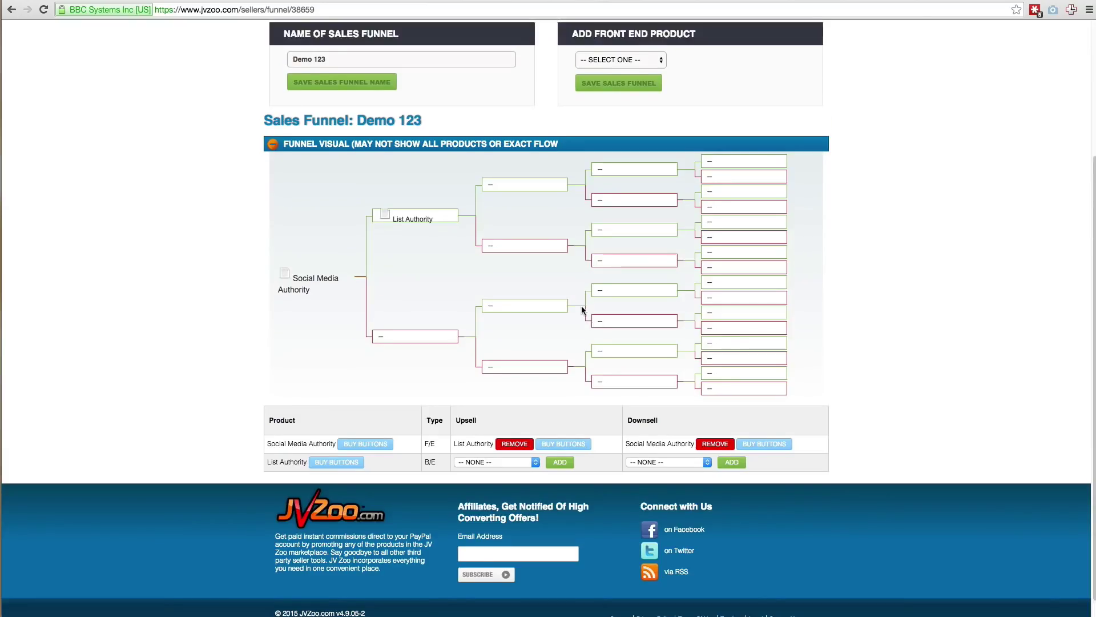
scroll(433, 279, "down", 2)
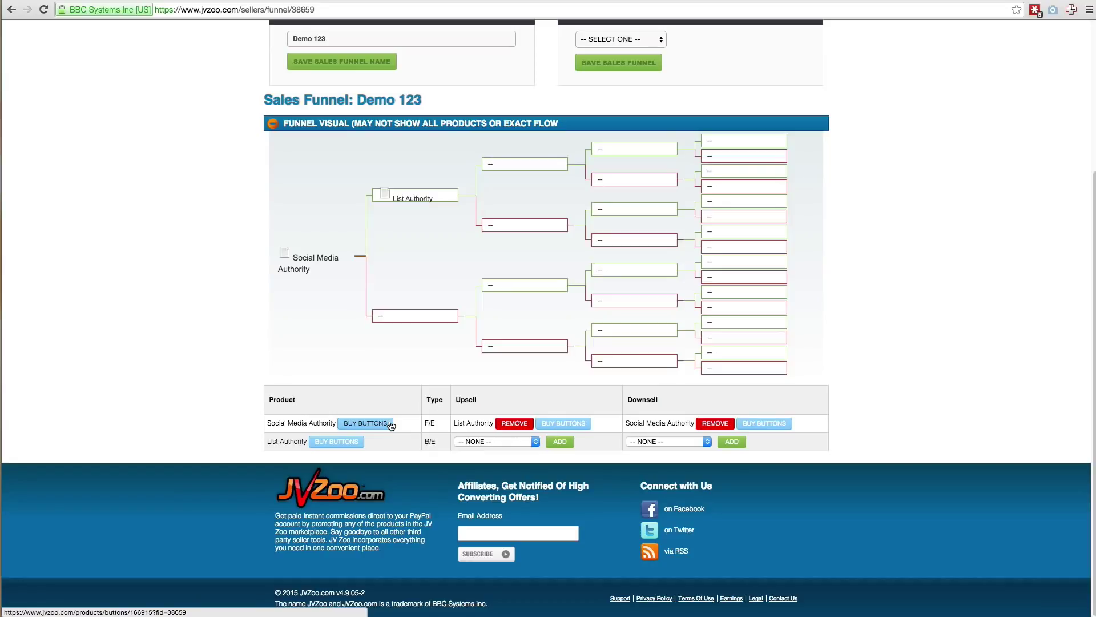
left_click(391, 426)
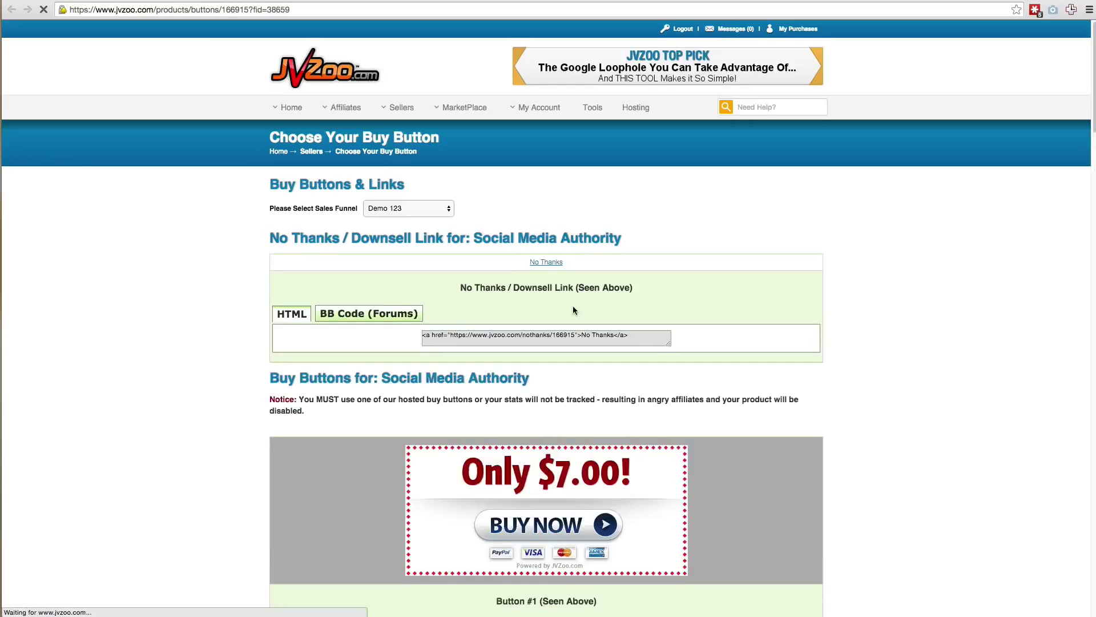
Select the HTML code of buy button #6, enlarge its code box and copy the code
scroll(574, 306, "down", 5)
scroll(617, 366, "down", 19)
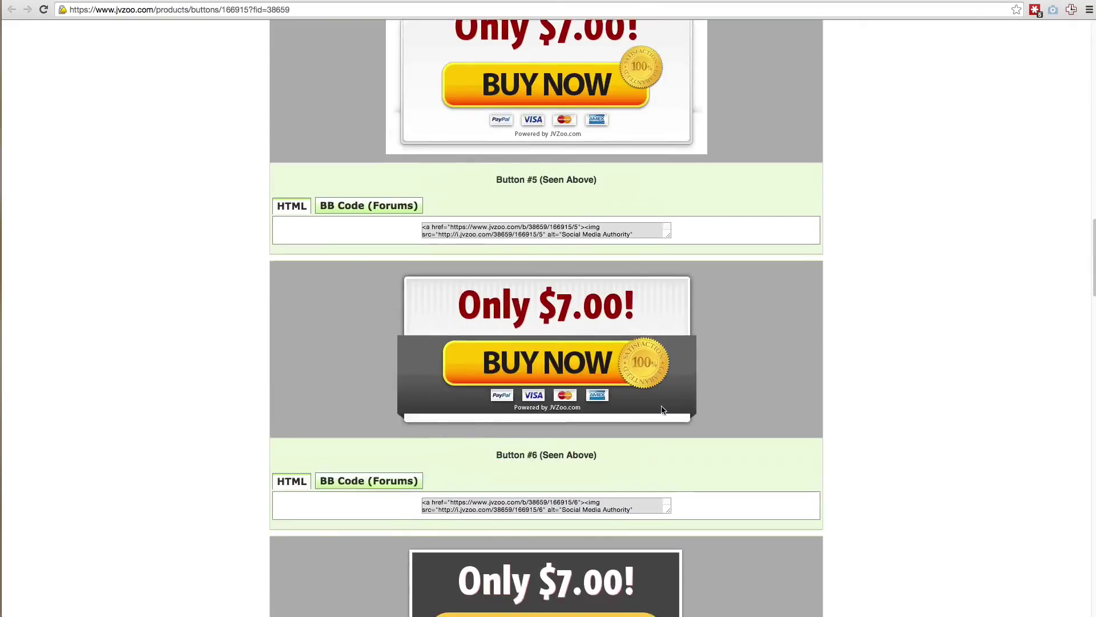
scroll(662, 410, "down", 4)
left_click(570, 304)
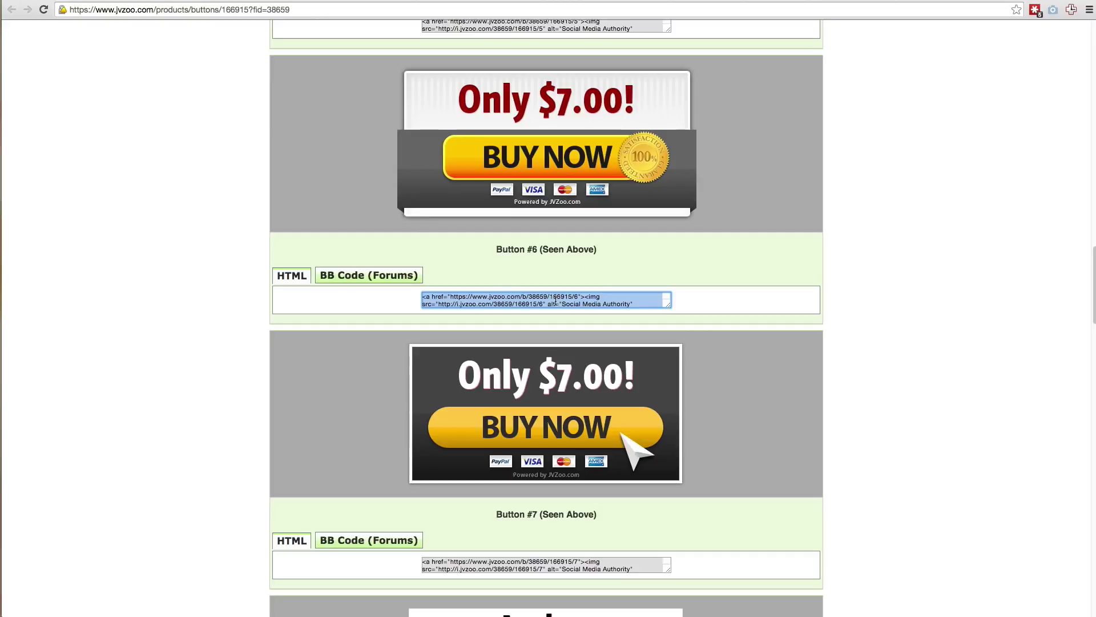
left_click_drag(668, 304, 689, 394)
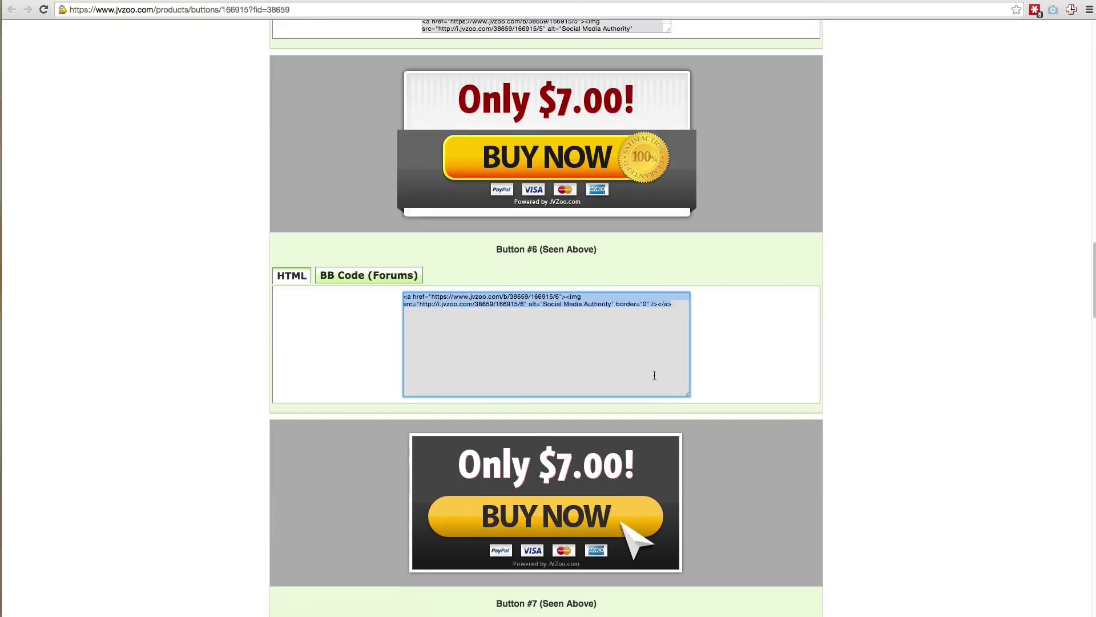
right_click(510, 304)
left_click(546, 349)
scroll(520, 317, "up", 1)
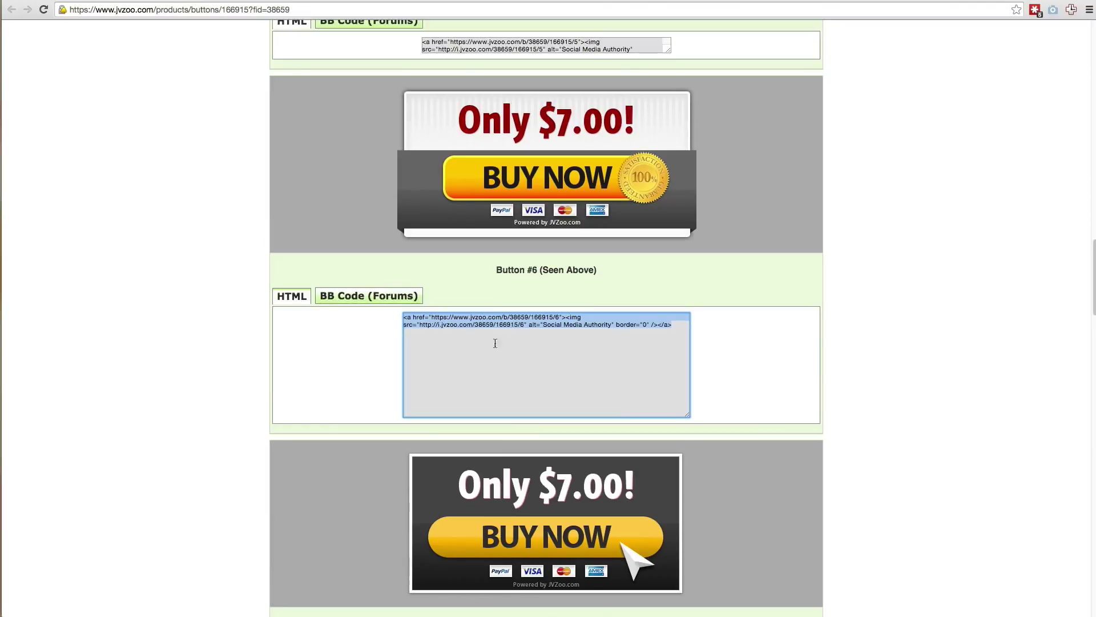
Look through the available buy button designs and the No Thanks / Downsell link for Social Media Authority
scroll(521, 217, "up", 20)
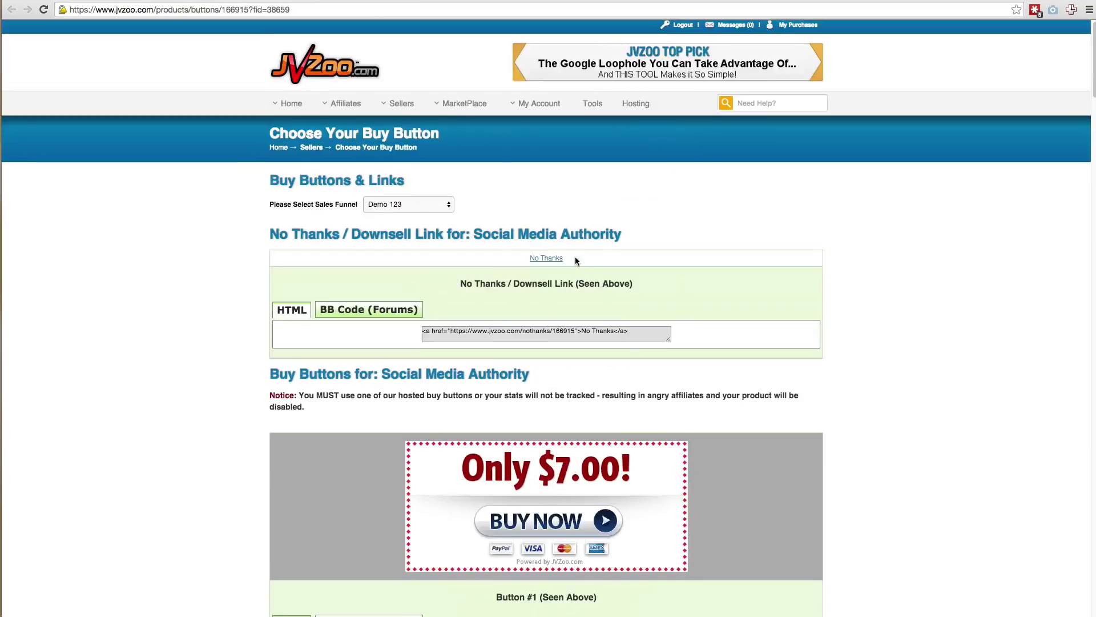
scroll(575, 252, "down", 20)
scroll(567, 276, "down", 20)
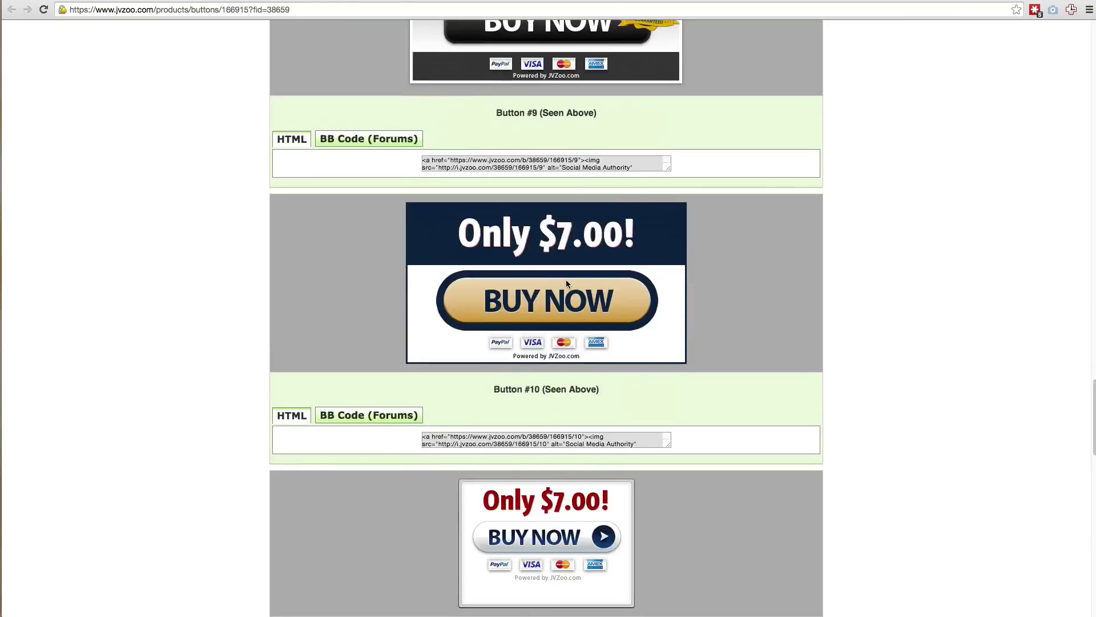
scroll(566, 279, "up", 20)
scroll(565, 286, "up", 20)
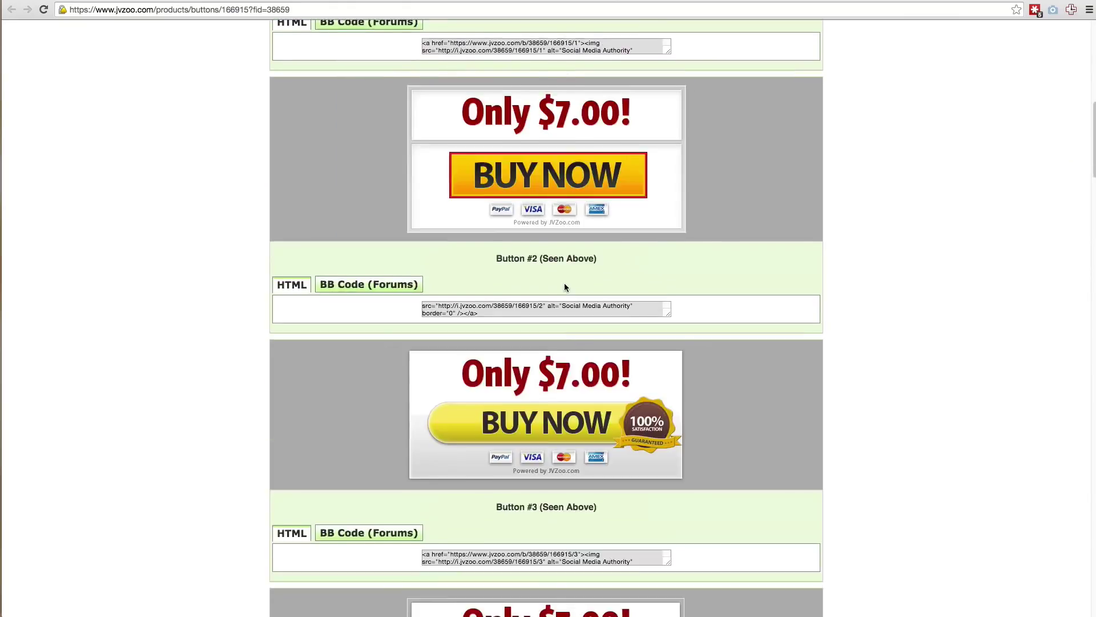
scroll(565, 288, "down", 6)
scroll(565, 289, "down", 15)
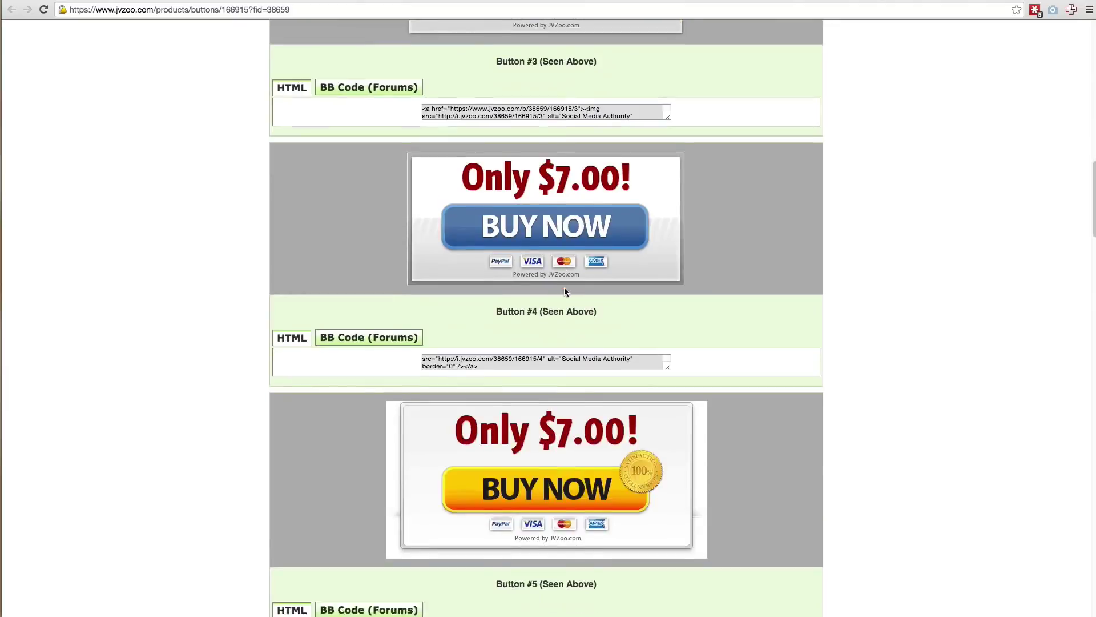
scroll(657, 389, "down", 2)
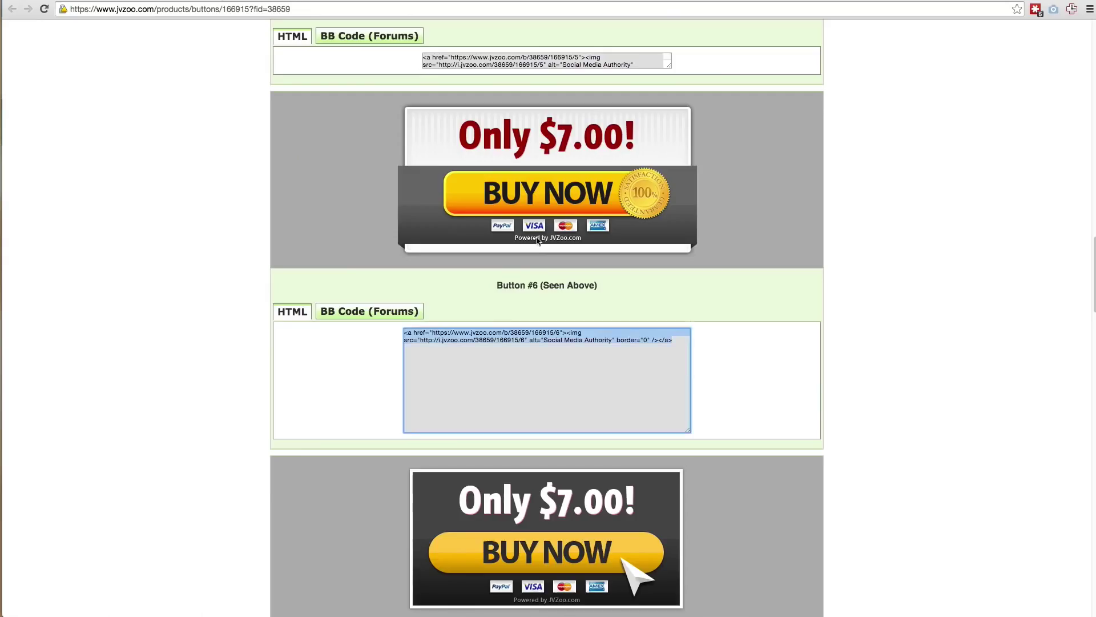
scroll(547, 283, "up", 5)
scroll(547, 285, "up", 15)
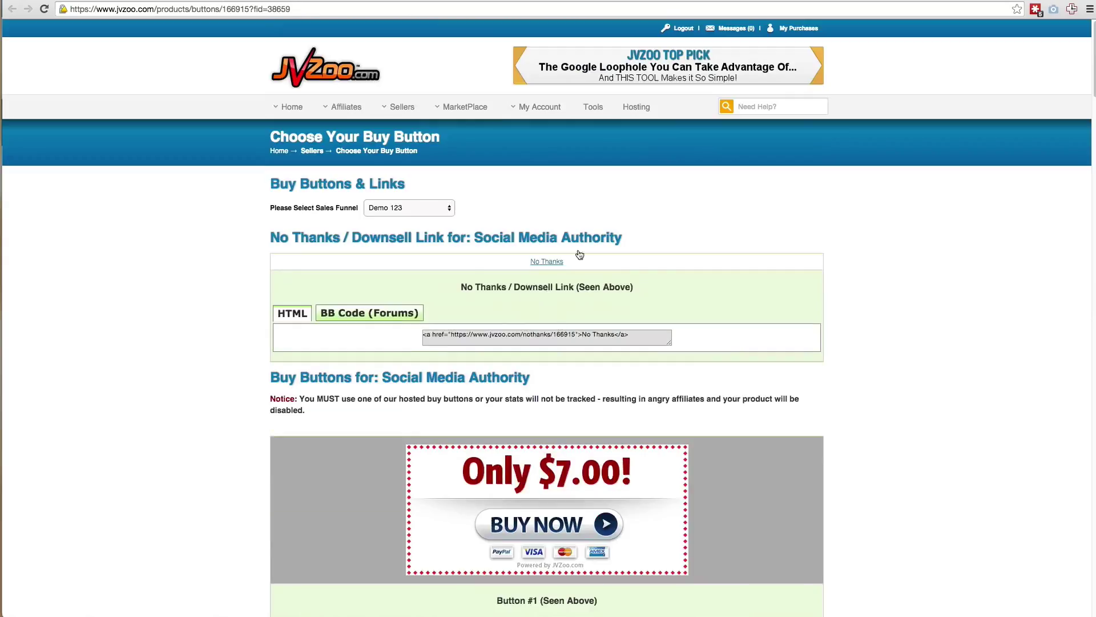
left_click_drag(515, 236, 592, 237)
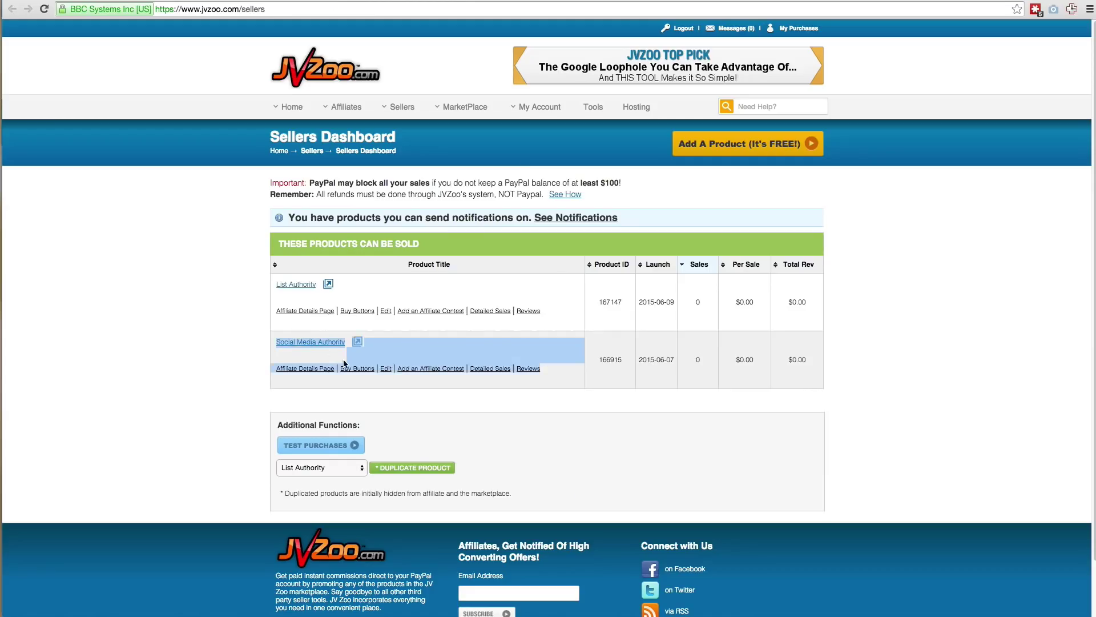
Open Social Media Authority's buy buttons from the Sellers Dashboard, check the sales funnel choices and go back to the dashboard
left_click(359, 369)
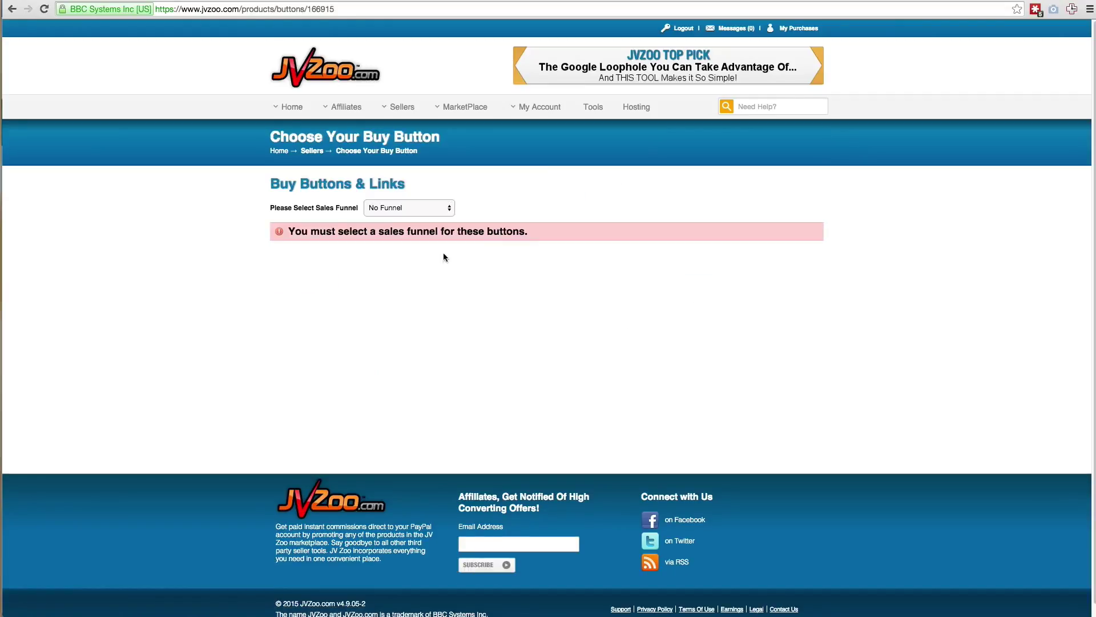
left_click(400, 207)
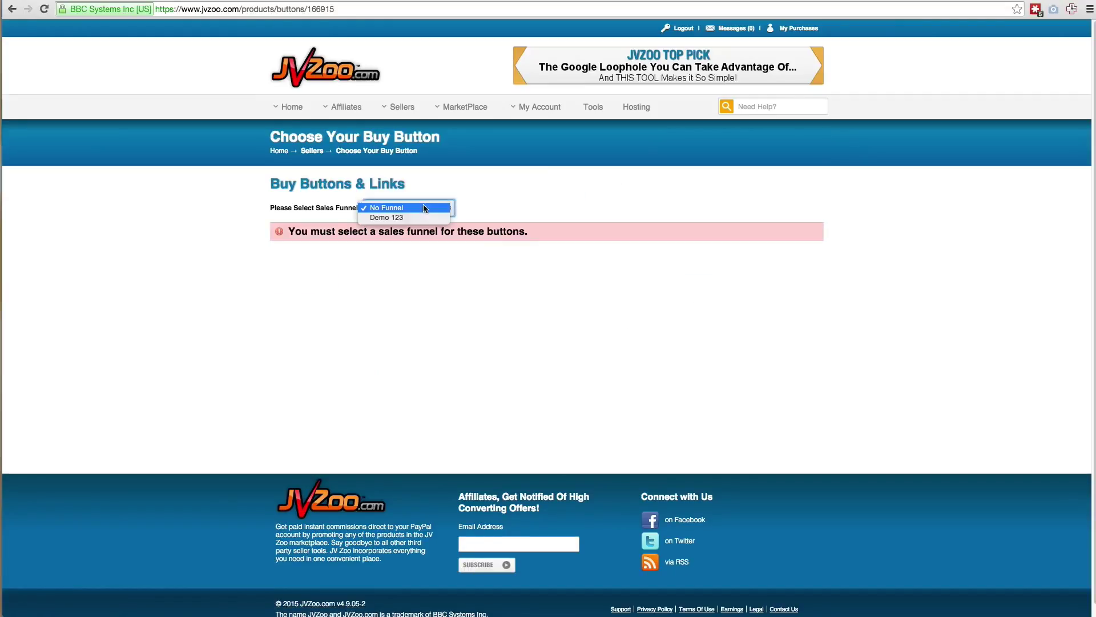
left_click(341, 247)
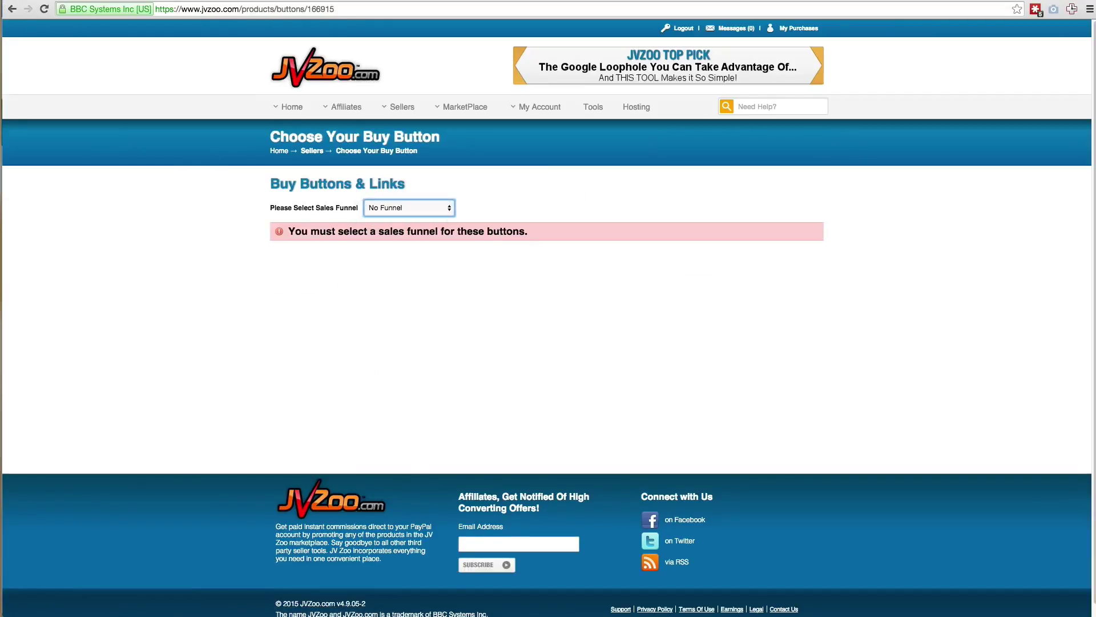
left_click(11, 9)
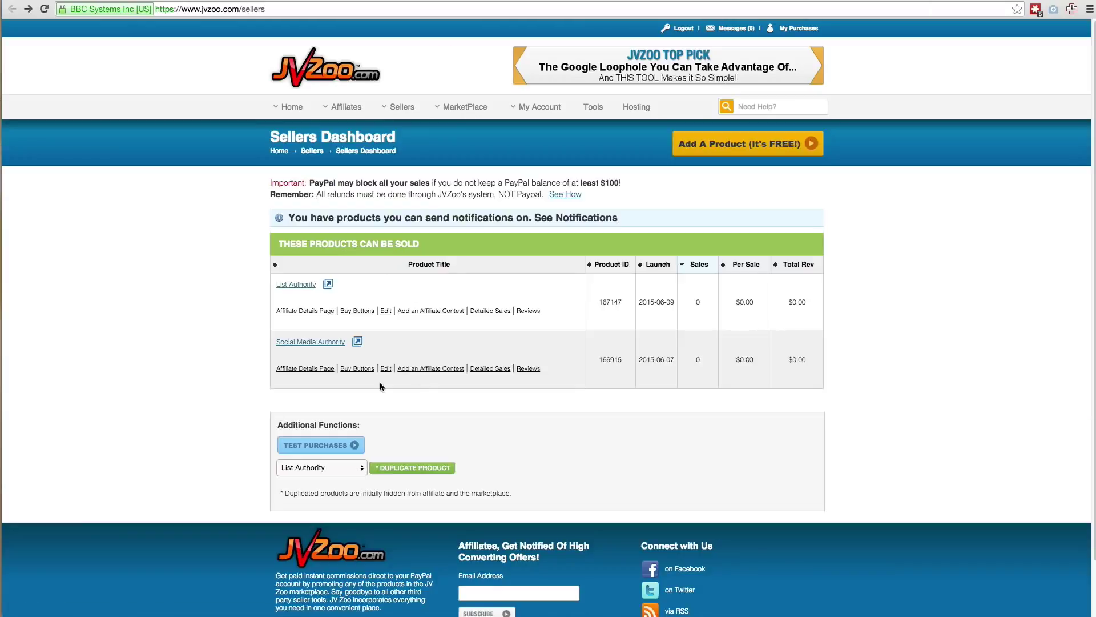
Open List Authority's buy buttons from the Sellers Dashboard, look through the designs and go back to the dashboard
left_click(358, 311)
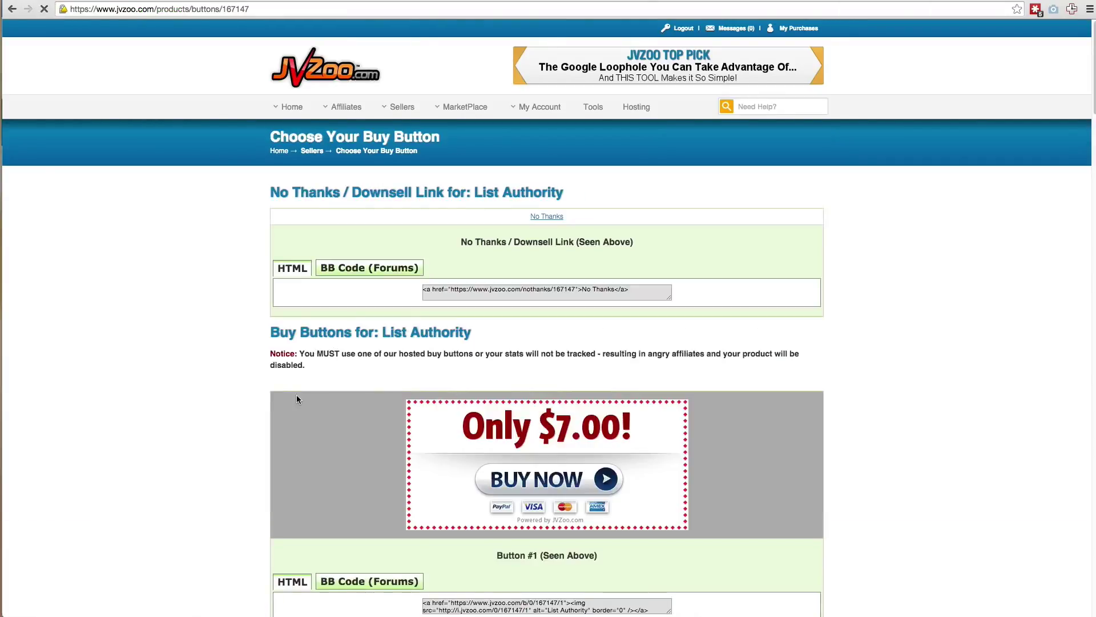
scroll(303, 416, "down", 10)
scroll(311, 421, "down", 11)
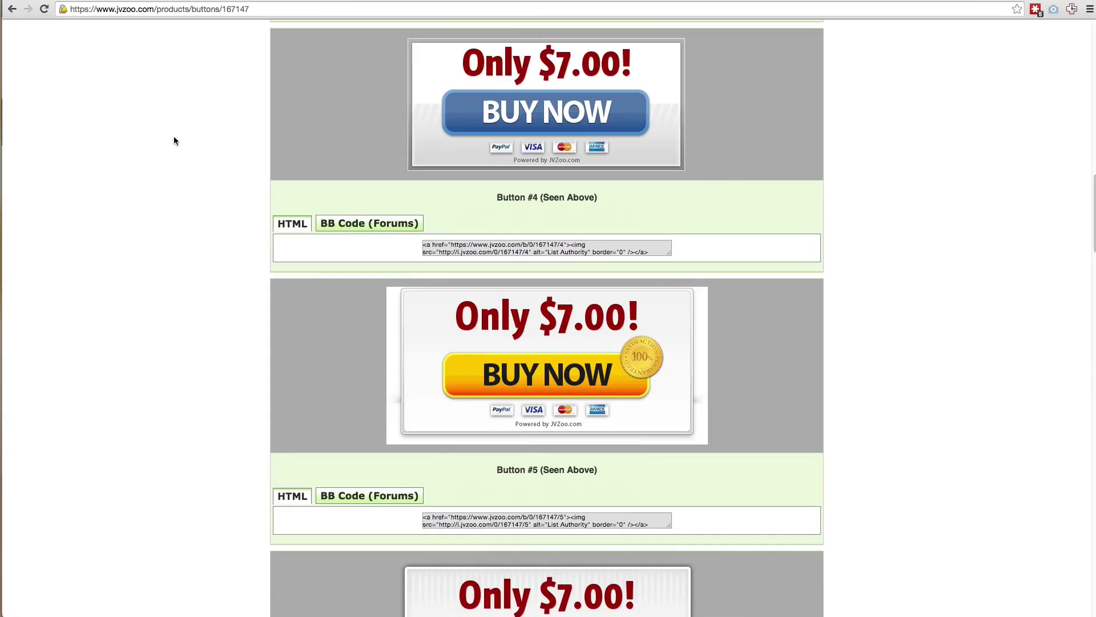
scroll(748, 335, "down", 8)
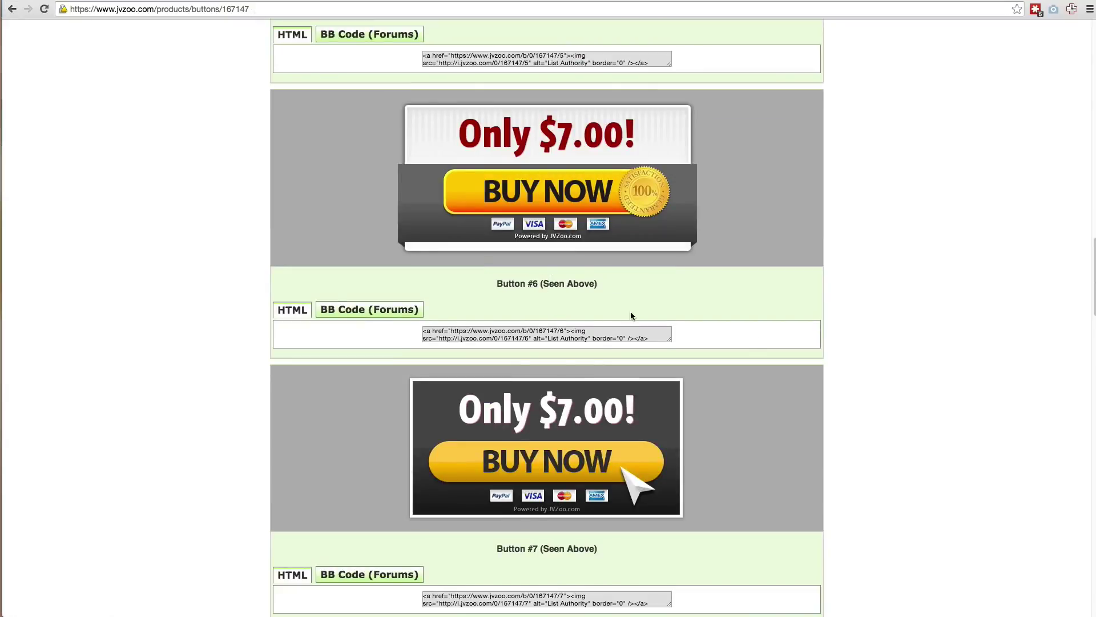
left_click(12, 9)
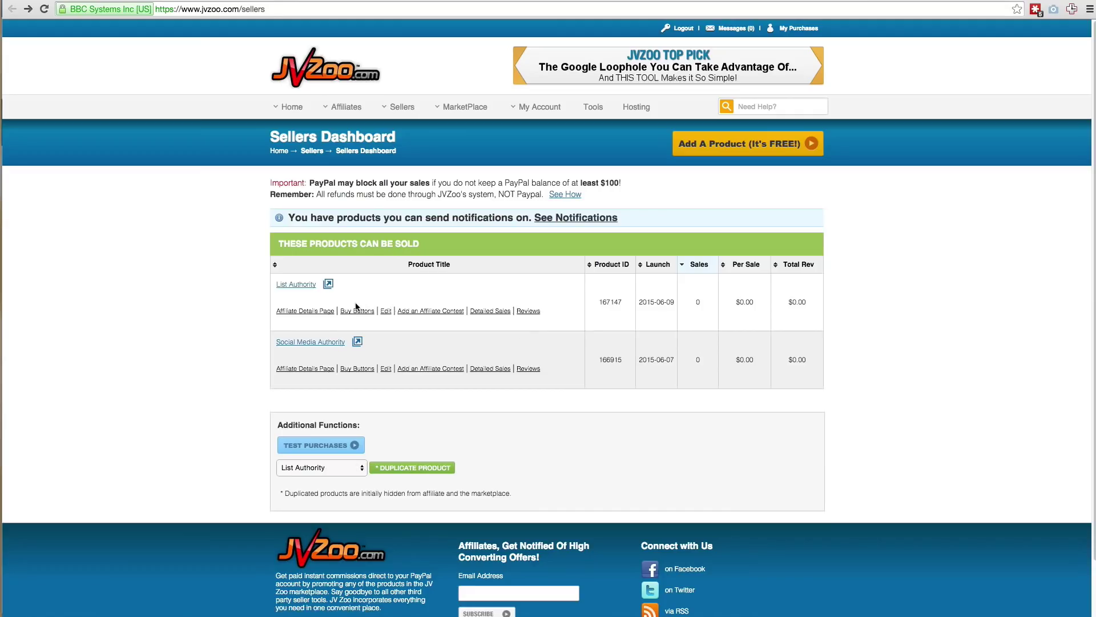
Reopen List Authority's buy buttons and review the designs and HTML code down to button #7
left_click(358, 313)
scroll(646, 351, "down", 10)
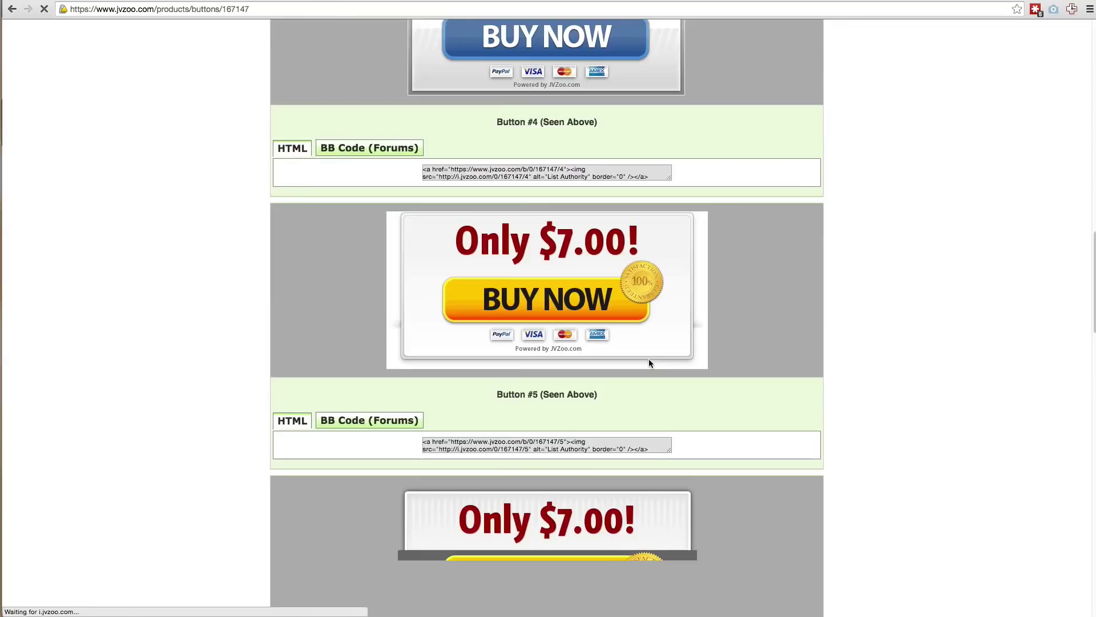
scroll(650, 358, "down", 10)
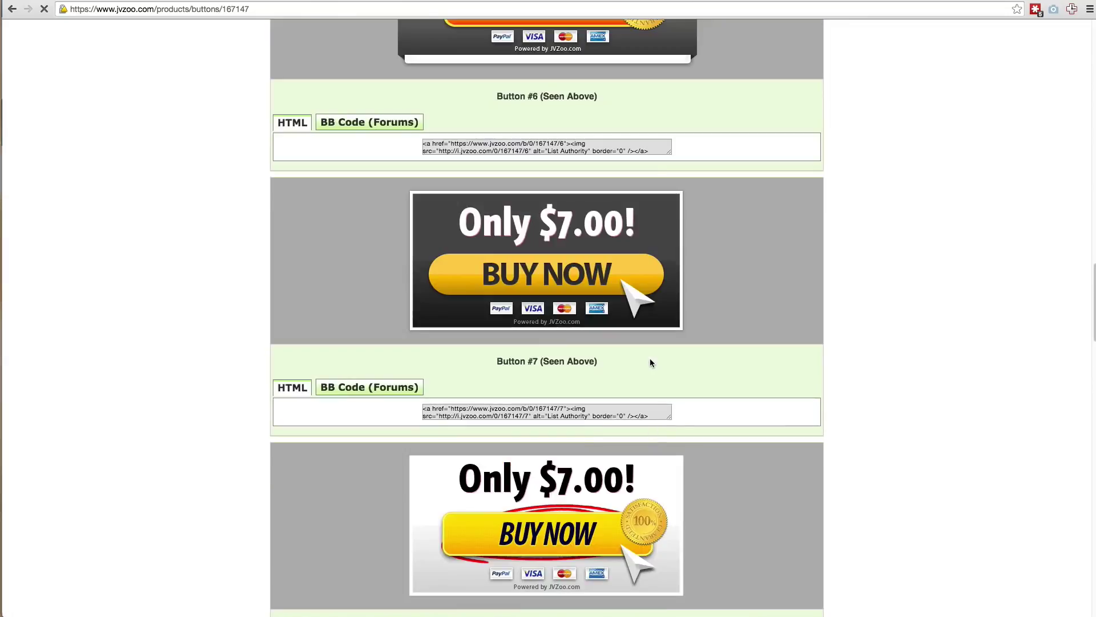
left_click(553, 409)
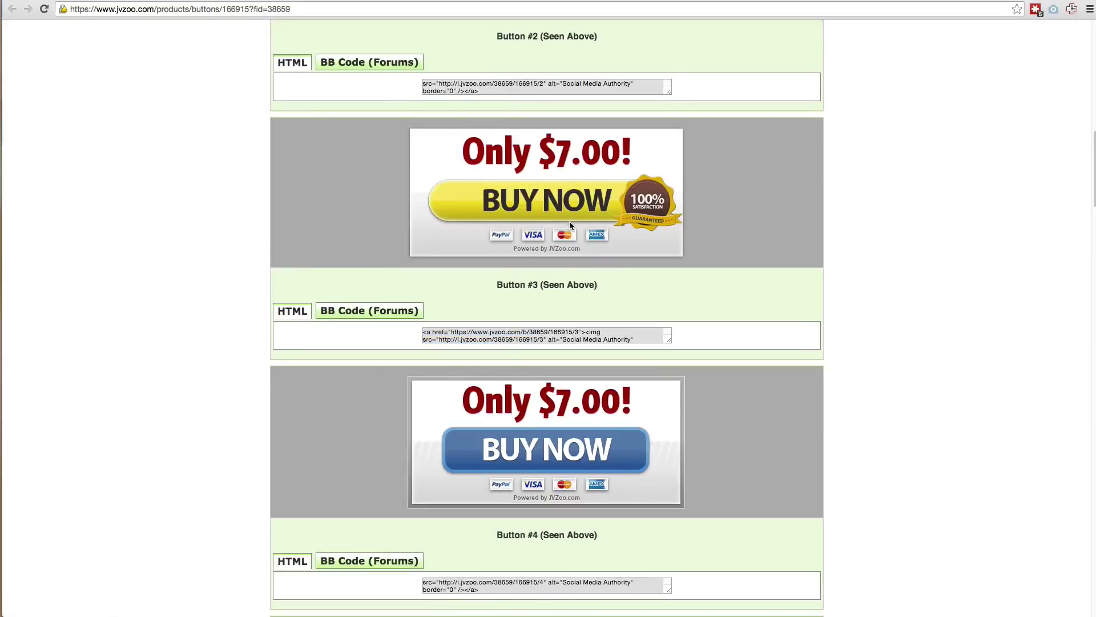
Return to the Demo 123 sales funnel and open the buy buttons for its front-end product, Social Media Authority
scroll(563, 216, "up", 15)
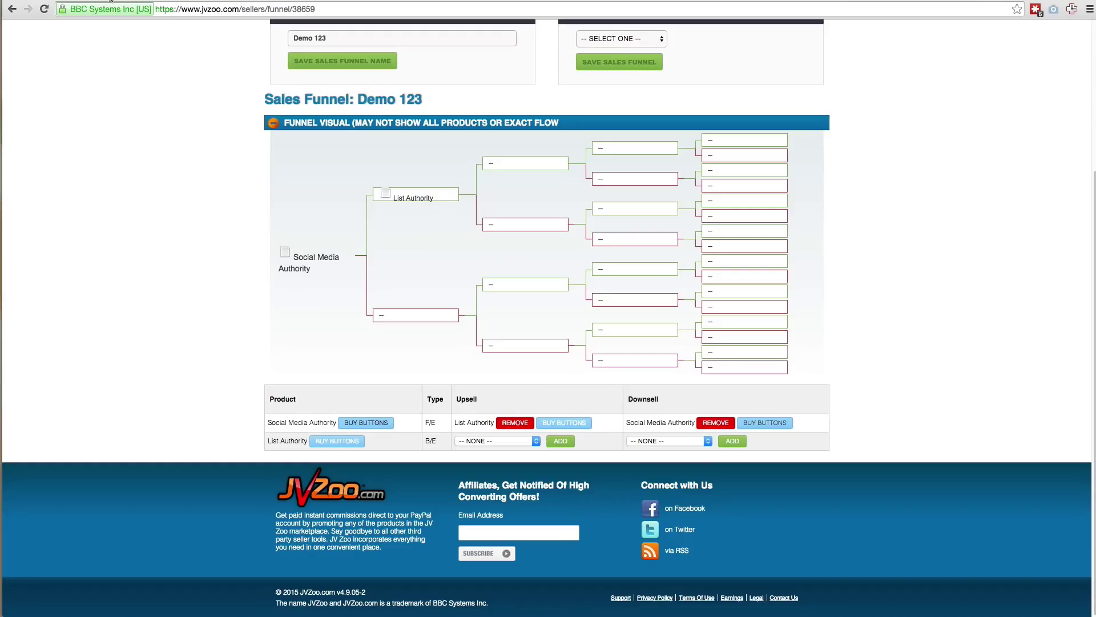
scroll(508, 174, "up", 4)
scroll(479, 246, "down", 4)
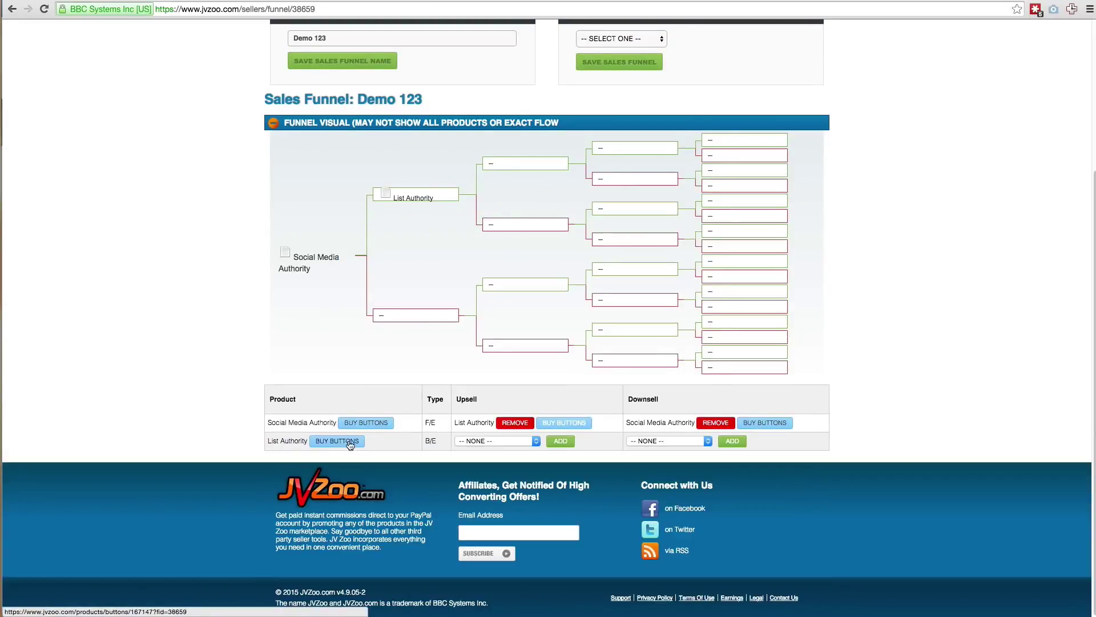
left_click(381, 425)
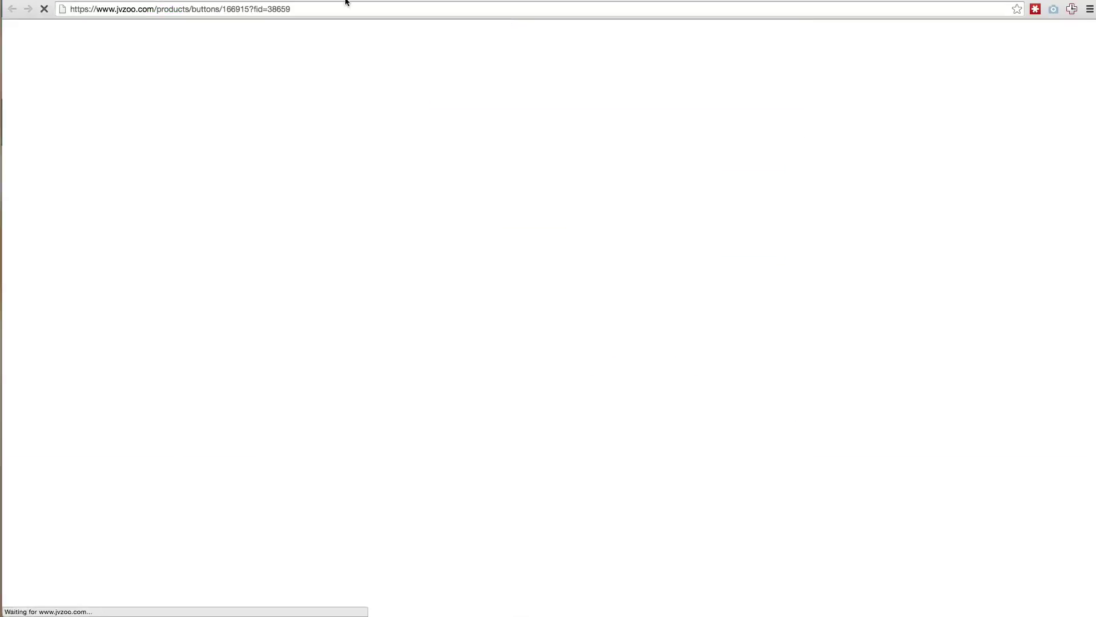
scroll(602, 282, "down", 20)
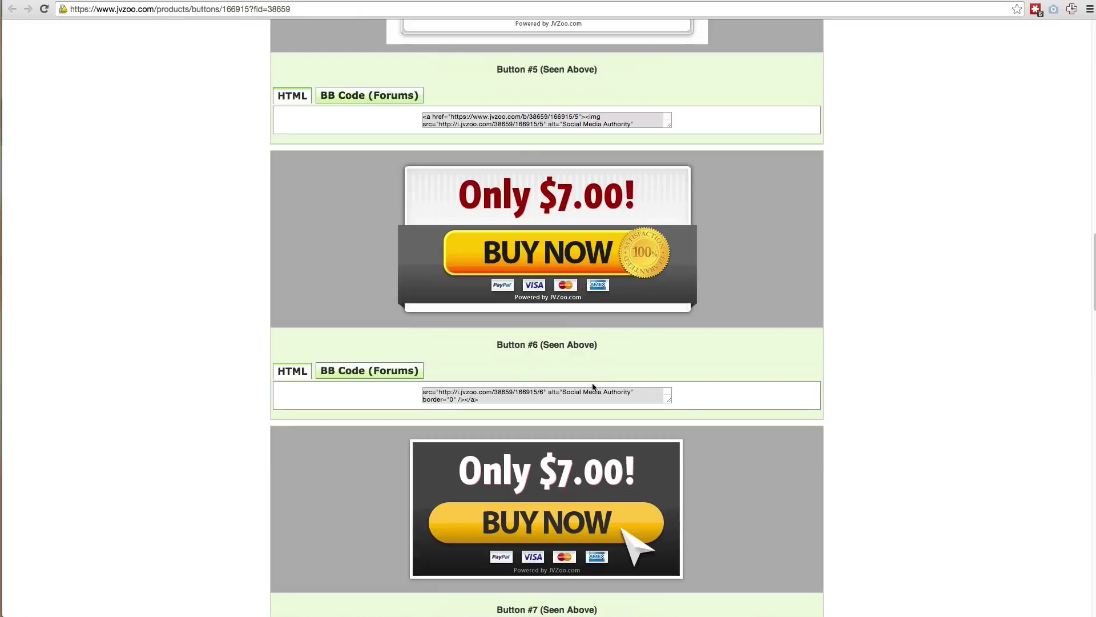
Select the Social Media Authority HTML code of buy button #6, enlarge its code box and copy the code
left_click(550, 394)
left_click(550, 394)
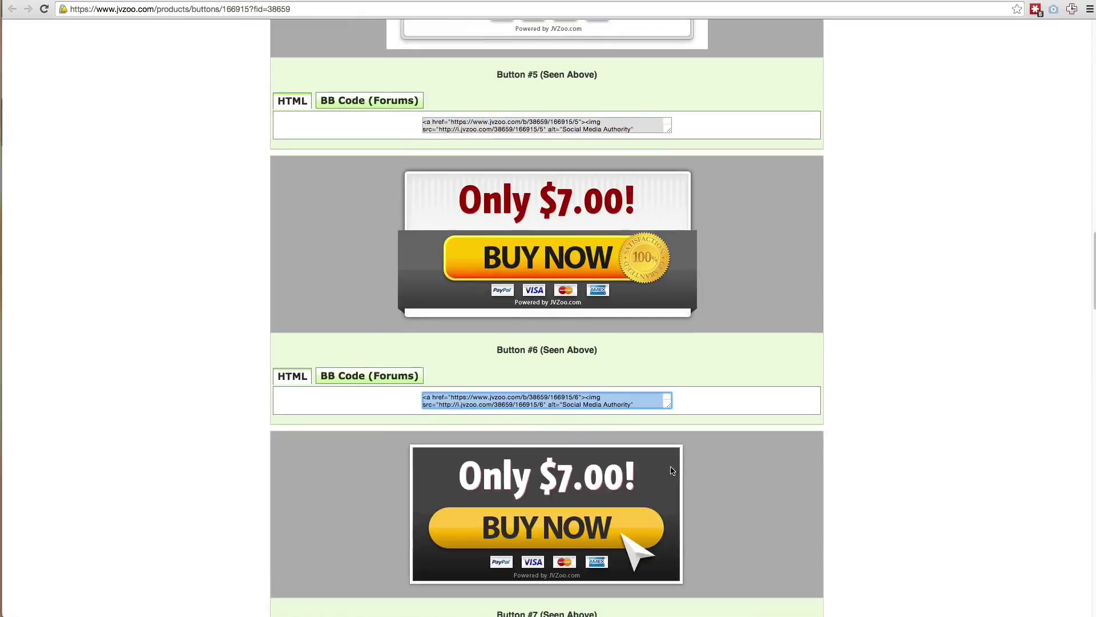
left_click_drag(668, 409, 702, 496)
left_click_drag(668, 406, 697, 485)
left_click(618, 429)
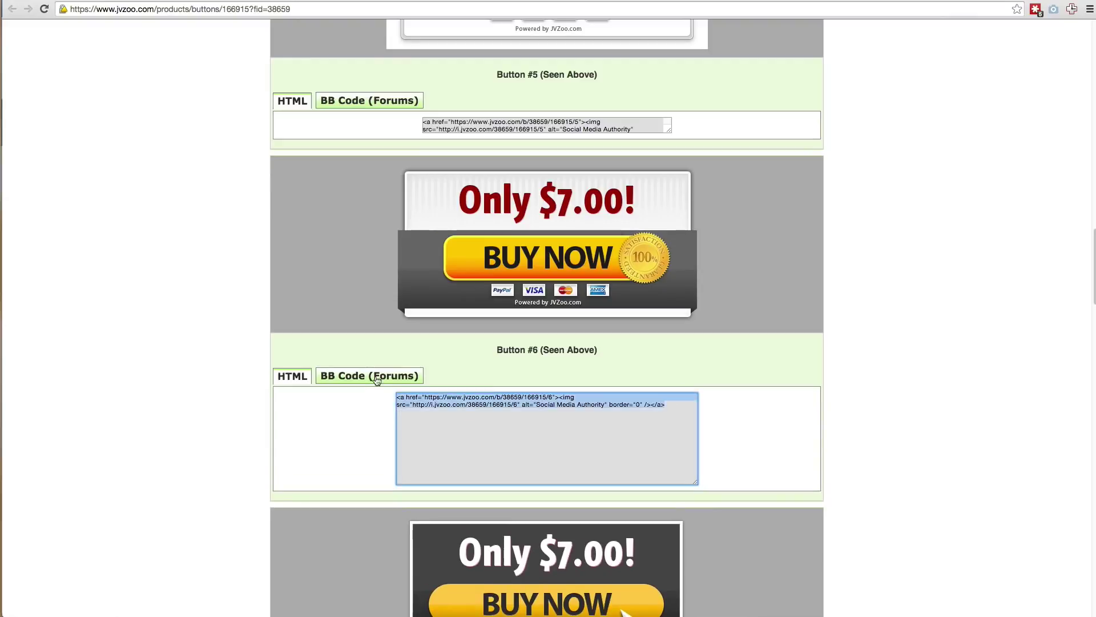
right_click(487, 397)
left_click(503, 448)
right_click(458, 400)
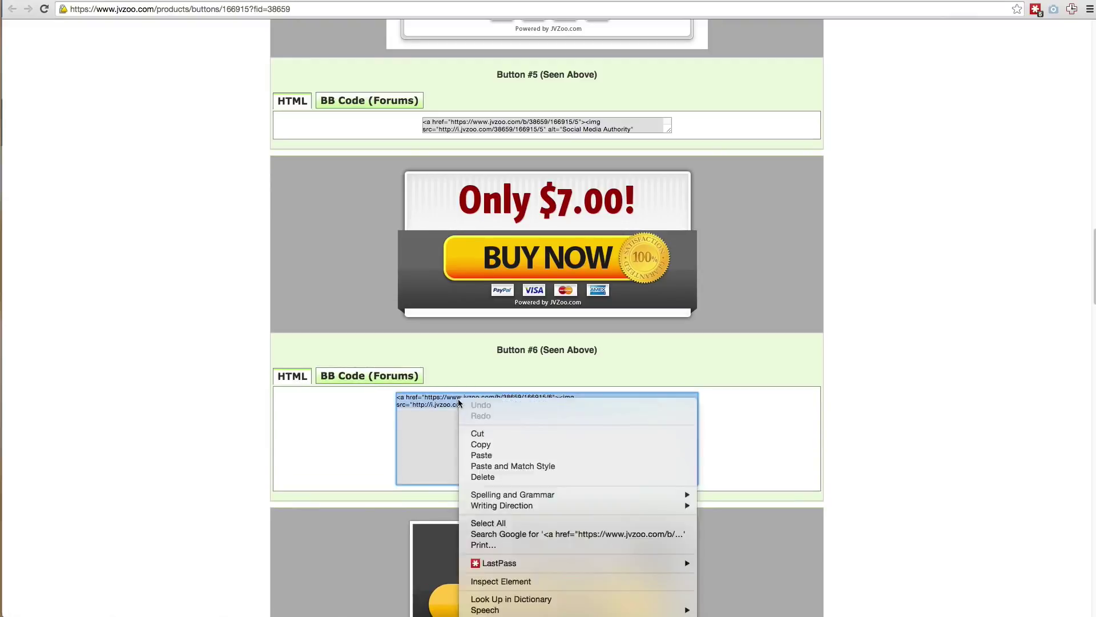
left_click(490, 447)
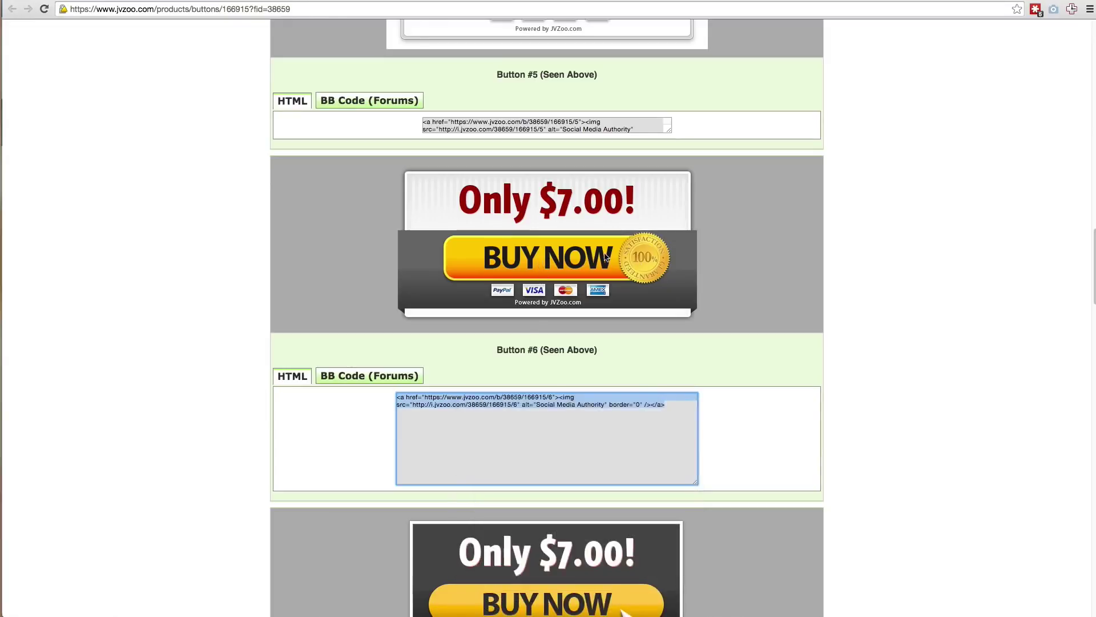
Highlight the link address within button #6's HTML code to examine it
left_click(524, 268)
left_click(551, 402)
left_click_drag(552, 396, 426, 397)
left_click(507, 404)
left_click_drag(559, 396, 397, 397)
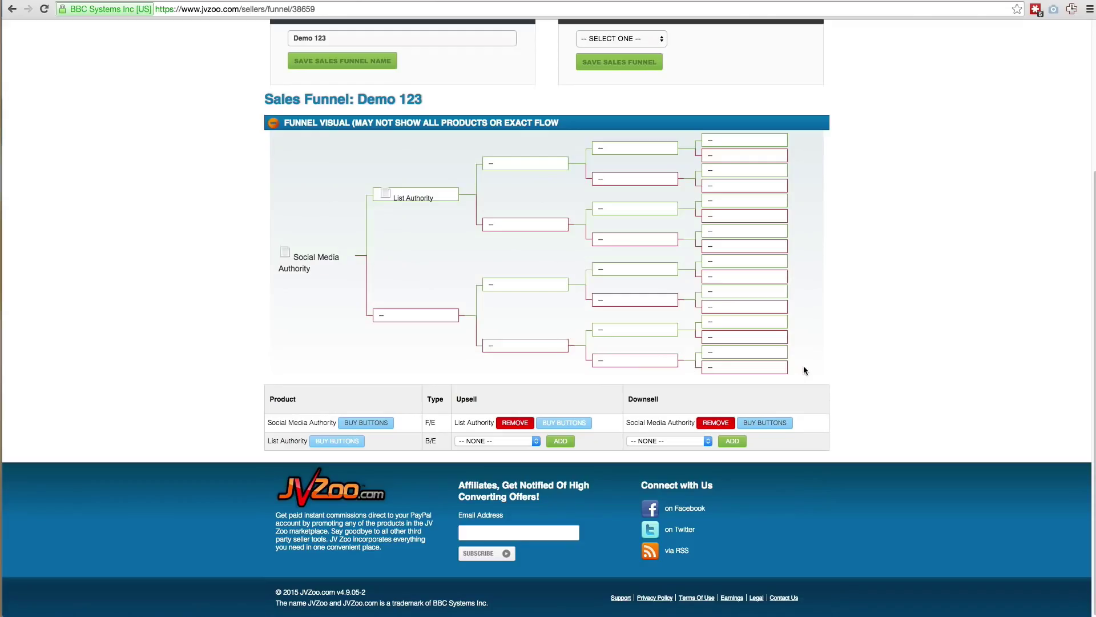
Return to the Demo 123 funnel and go to the Seller's Dashboard to view the products that can be sold
scroll(573, 237, "up", 5)
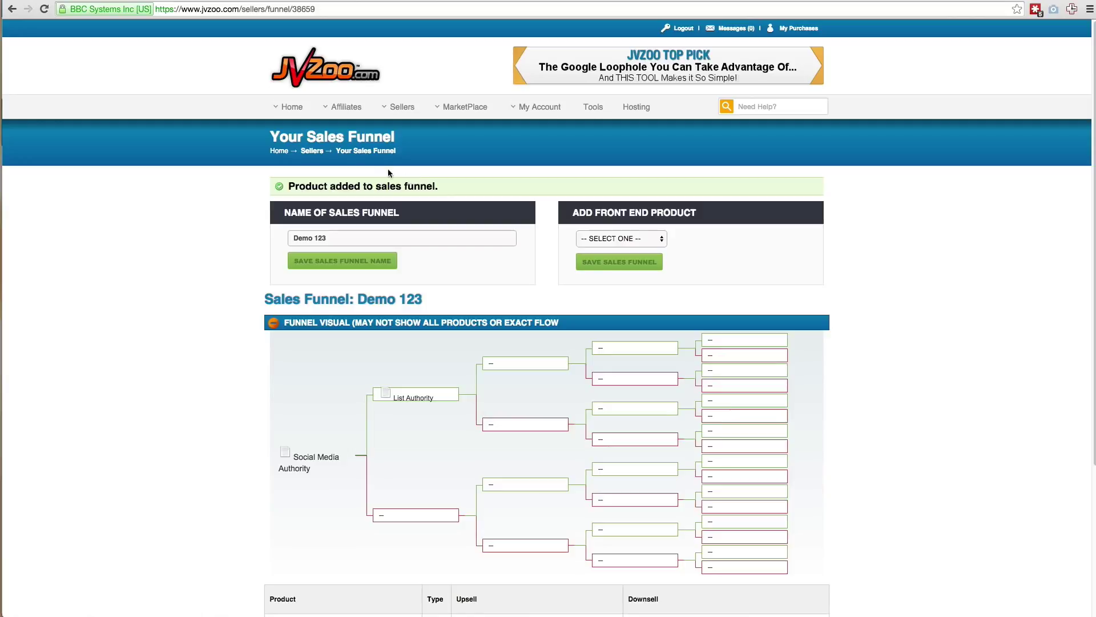
mouse_move(402, 106)
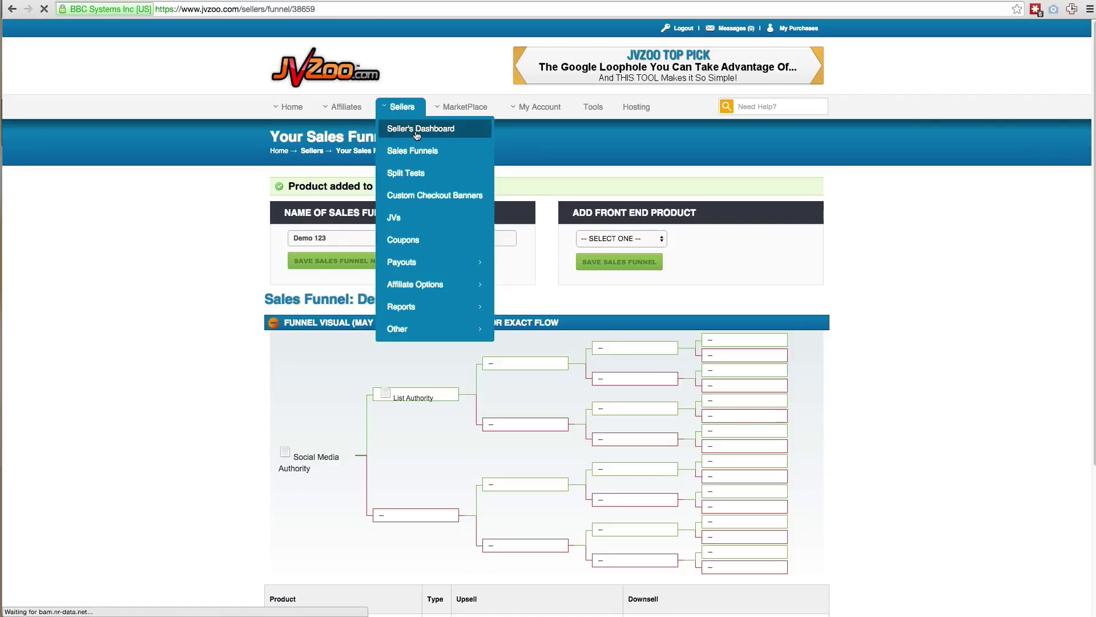
left_click(453, 195)
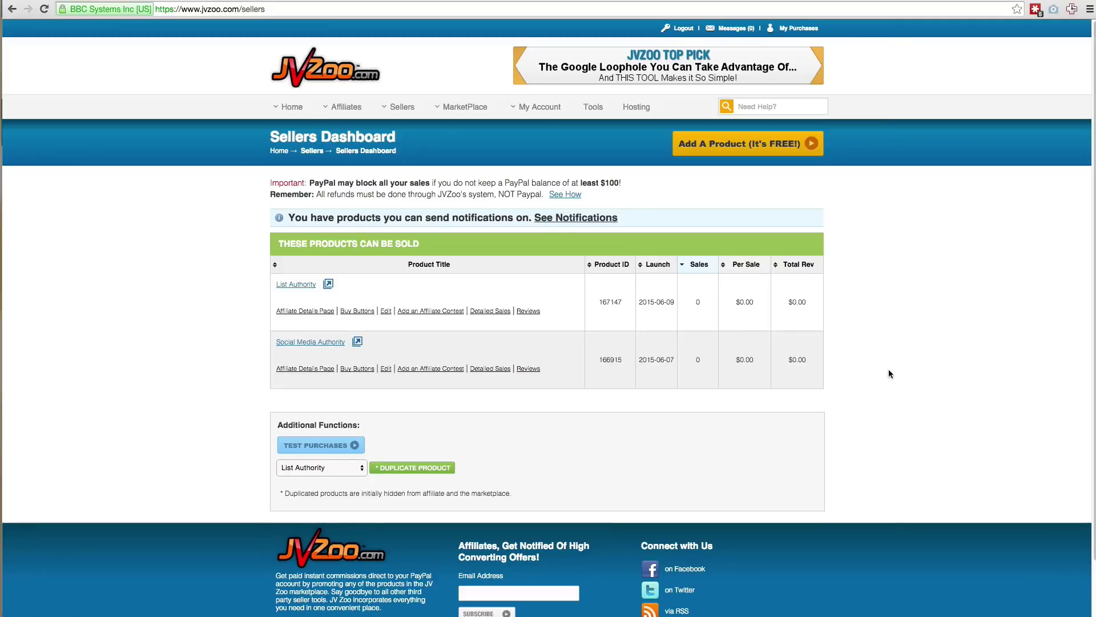
scroll(888, 373, "down", 2)
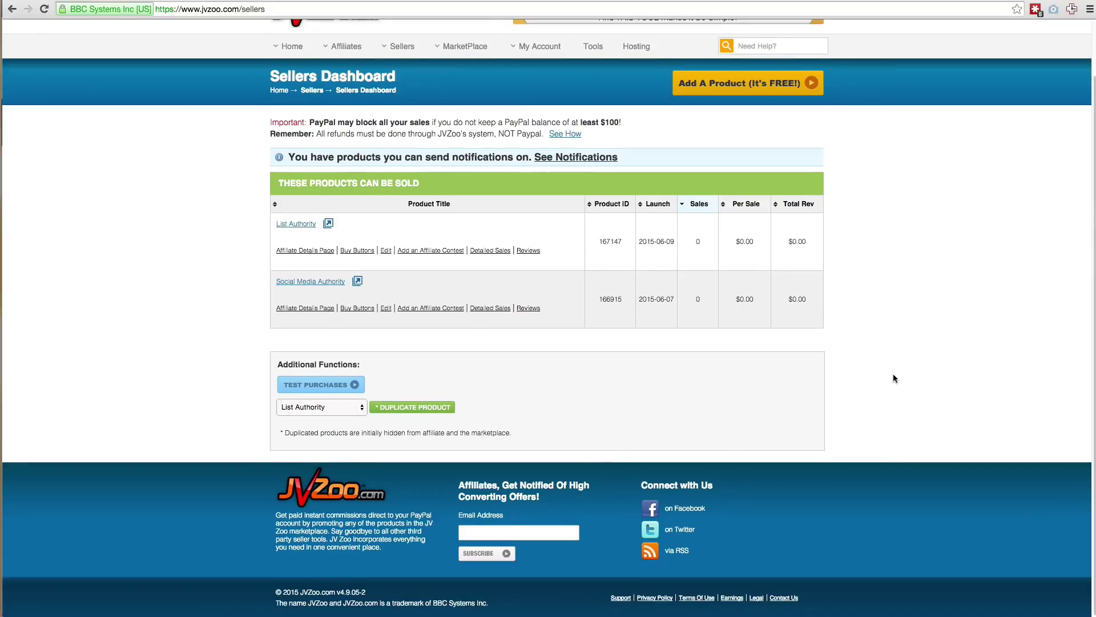
scroll(894, 379, "up", 2)
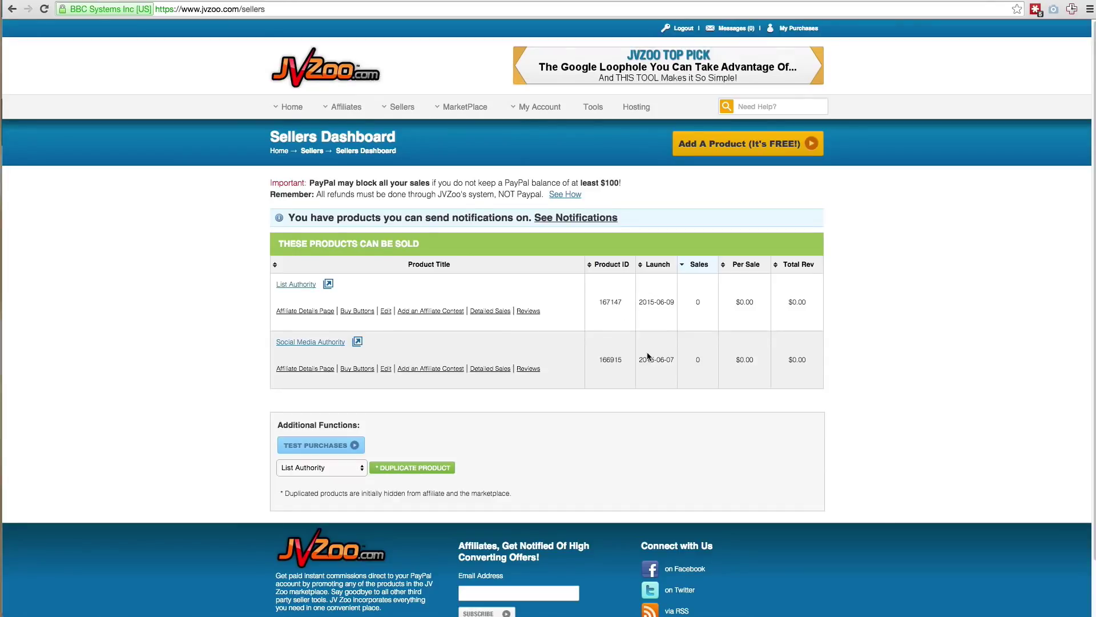
mouse_move(402, 107)
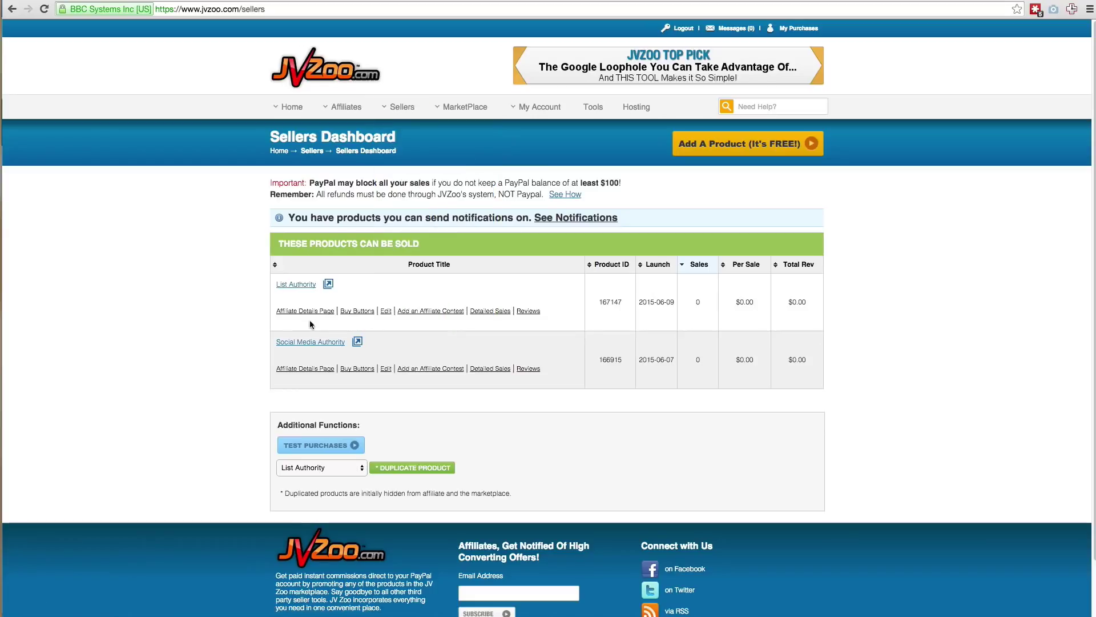
Open the affiliate details page for Social Media Authority and examine its sale price, commission and sales funnel note
left_click(306, 369)
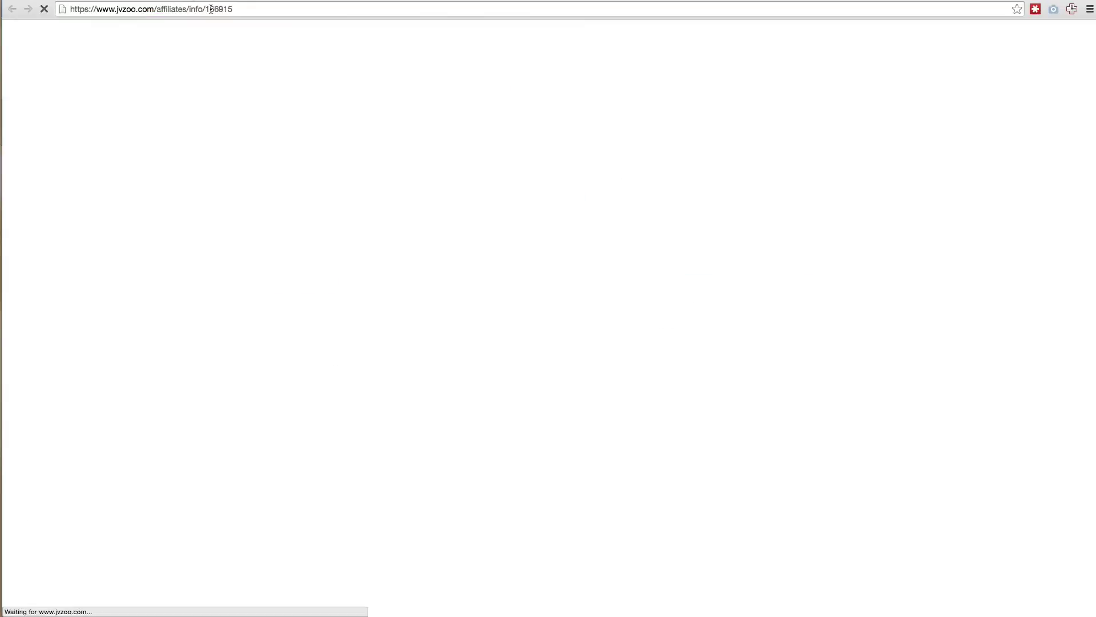
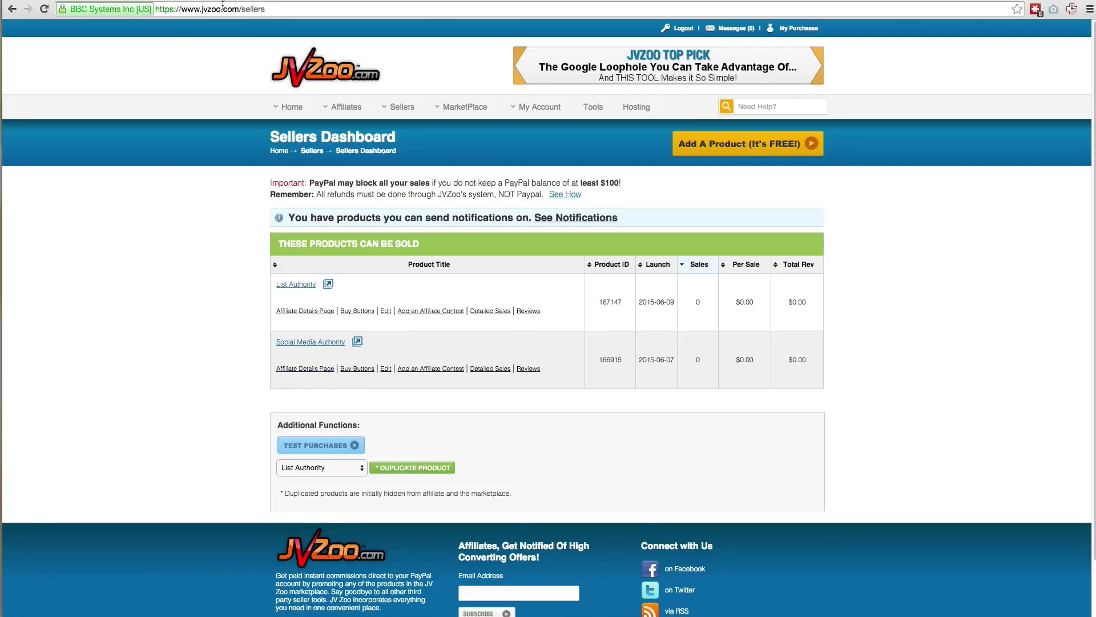
left_click(229, 3)
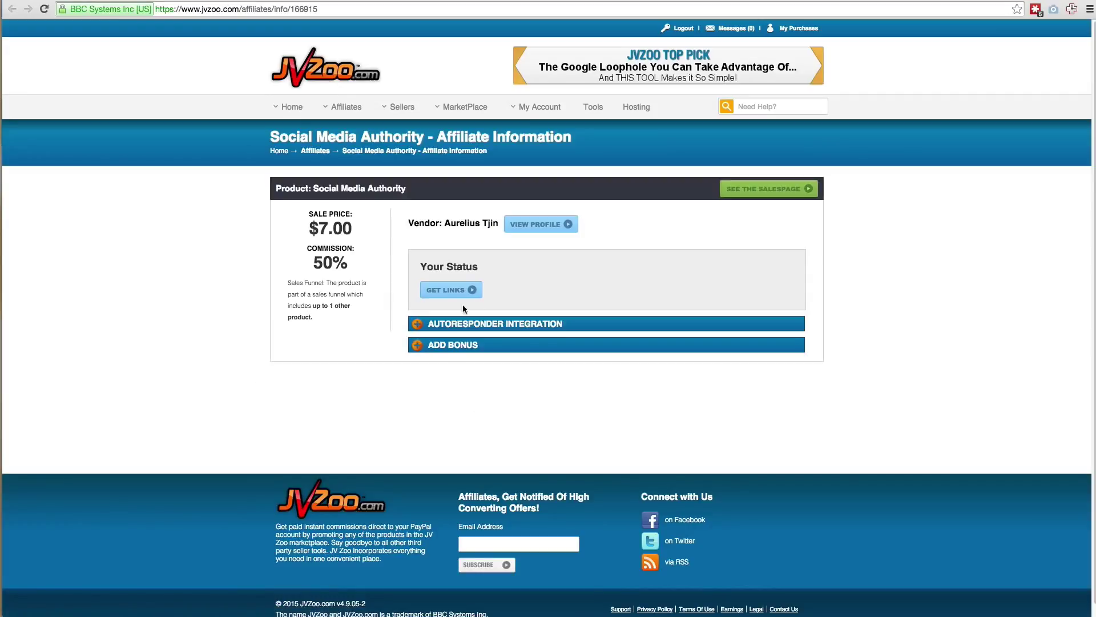
left_click_drag(297, 219, 383, 283)
left_click(327, 205)
Get the affiliate link for Social Media Authority, copy it and close the affiliate links window
left_click(467, 291)
left_click(537, 144)
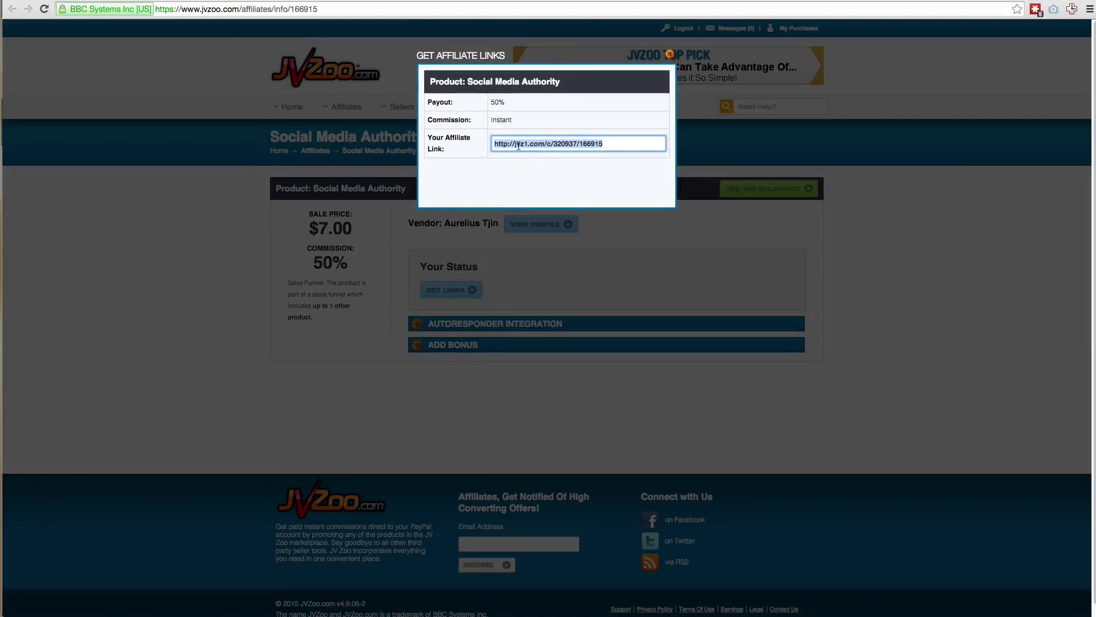
right_click(546, 143)
left_click(575, 188)
left_click(669, 55)
left_click(999, 0)
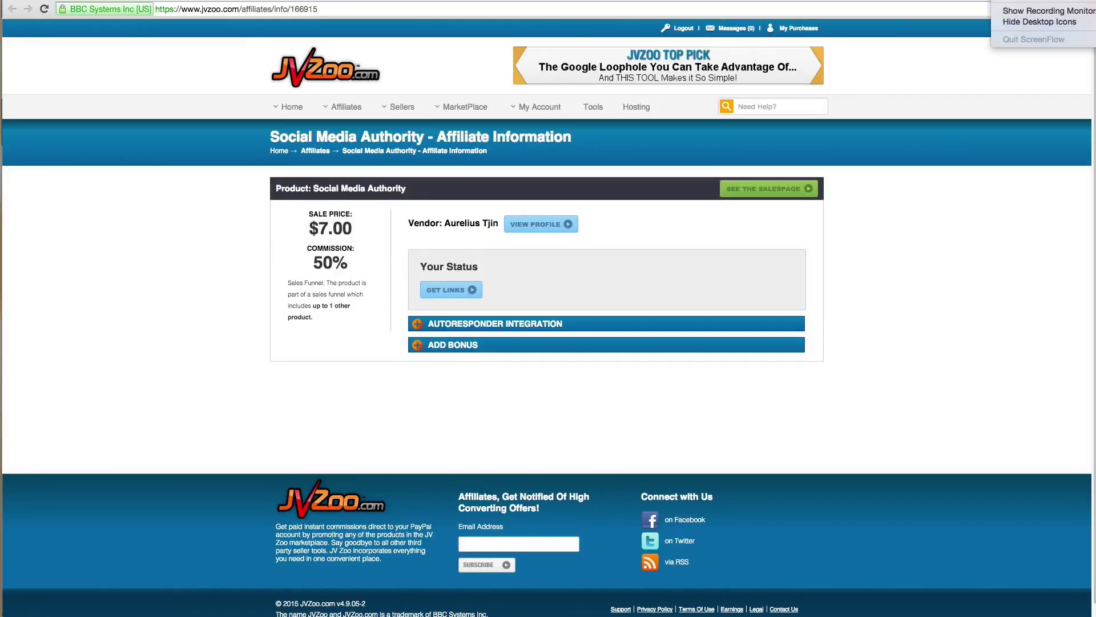
left_click(974, 84)
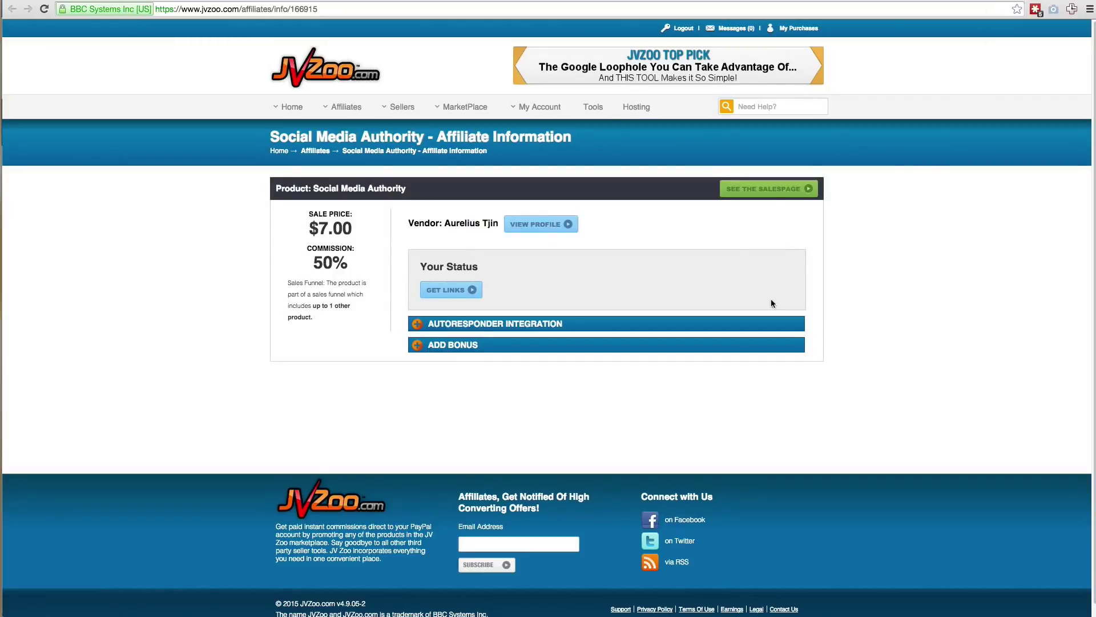
Expand Autoresponder Integration and examine the GetResponse API Key field and the List Name / Campaign Name choices
left_click(519, 326)
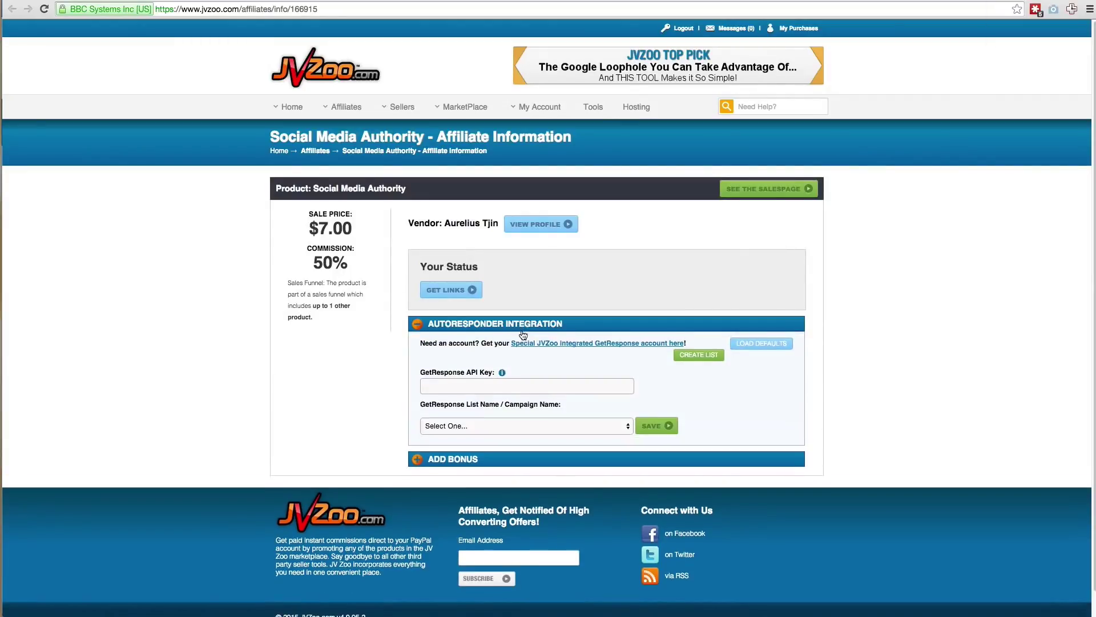
left_click(474, 393)
left_click(361, 394)
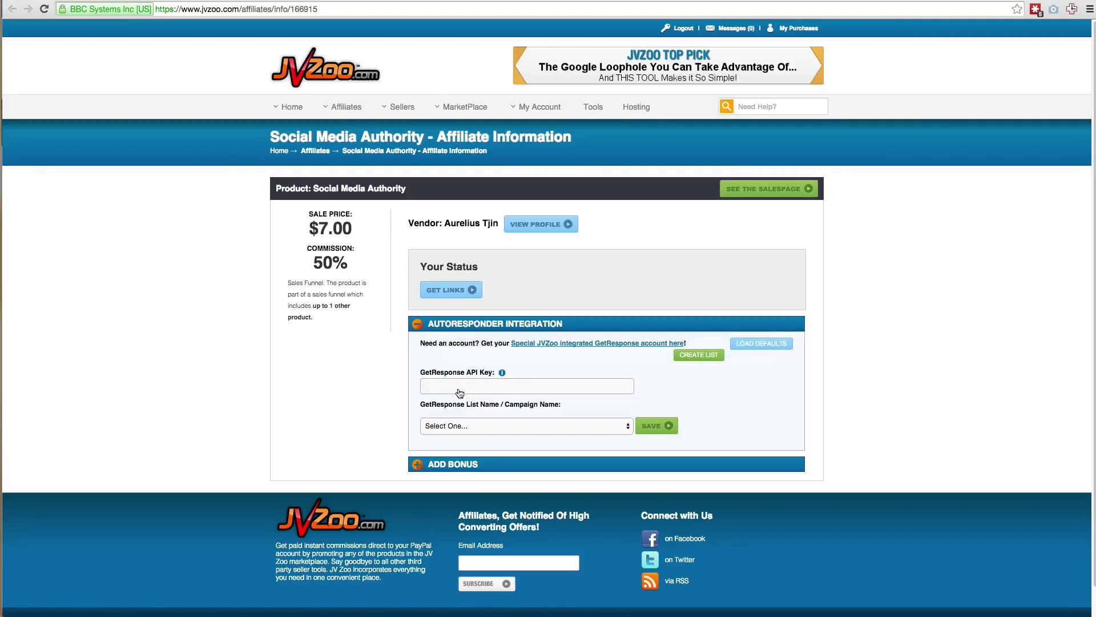
left_click(483, 389)
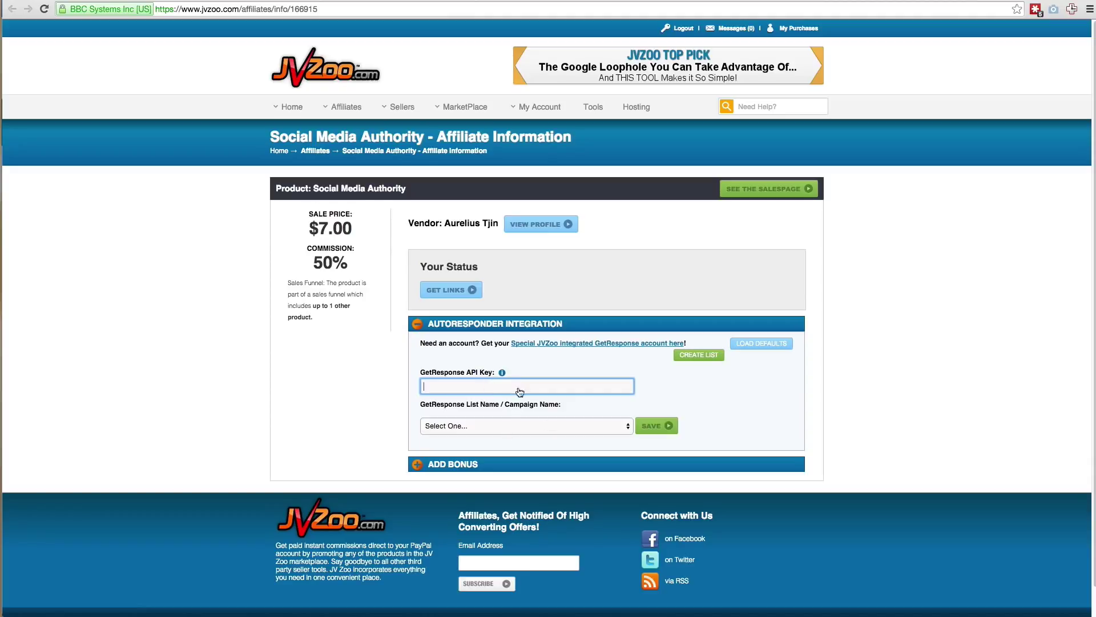
left_click(520, 425)
left_click(529, 426)
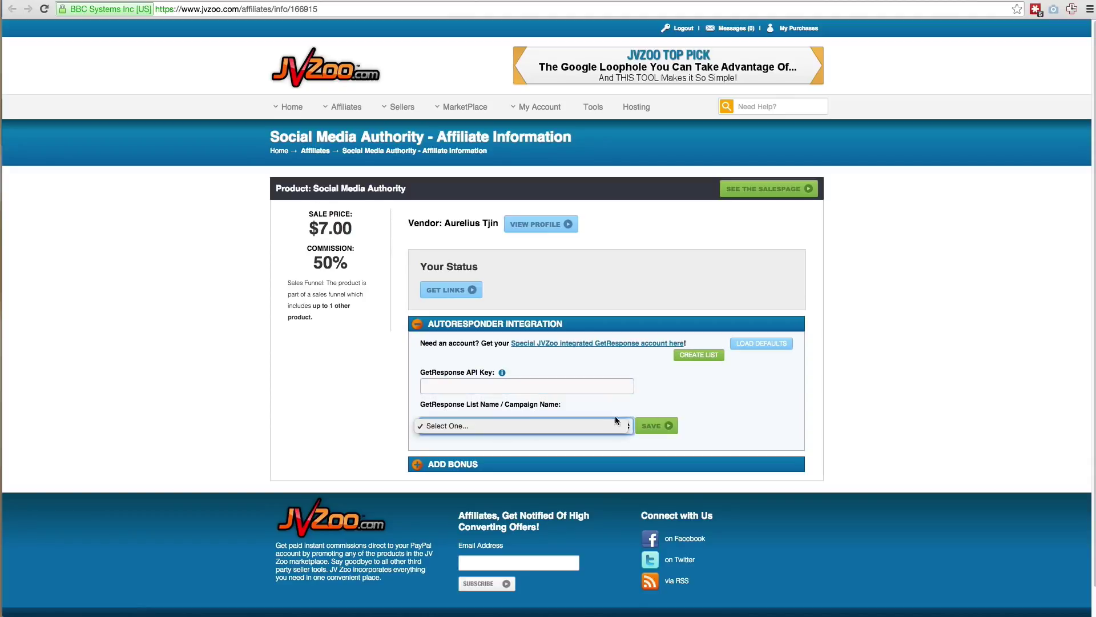
left_click(747, 410)
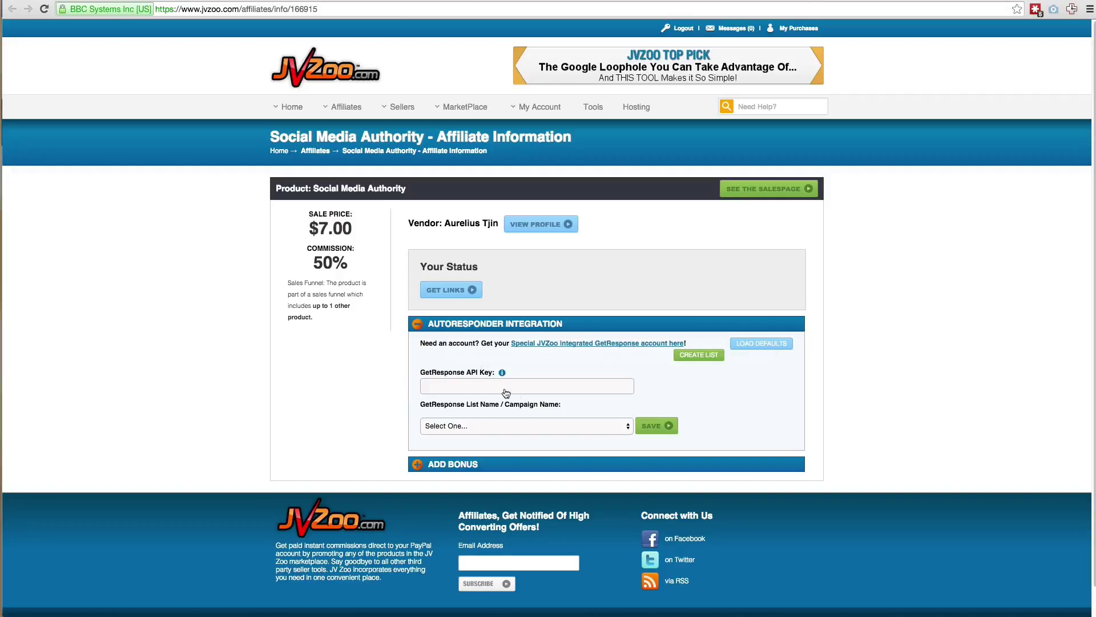
left_click(488, 426)
left_click(488, 409)
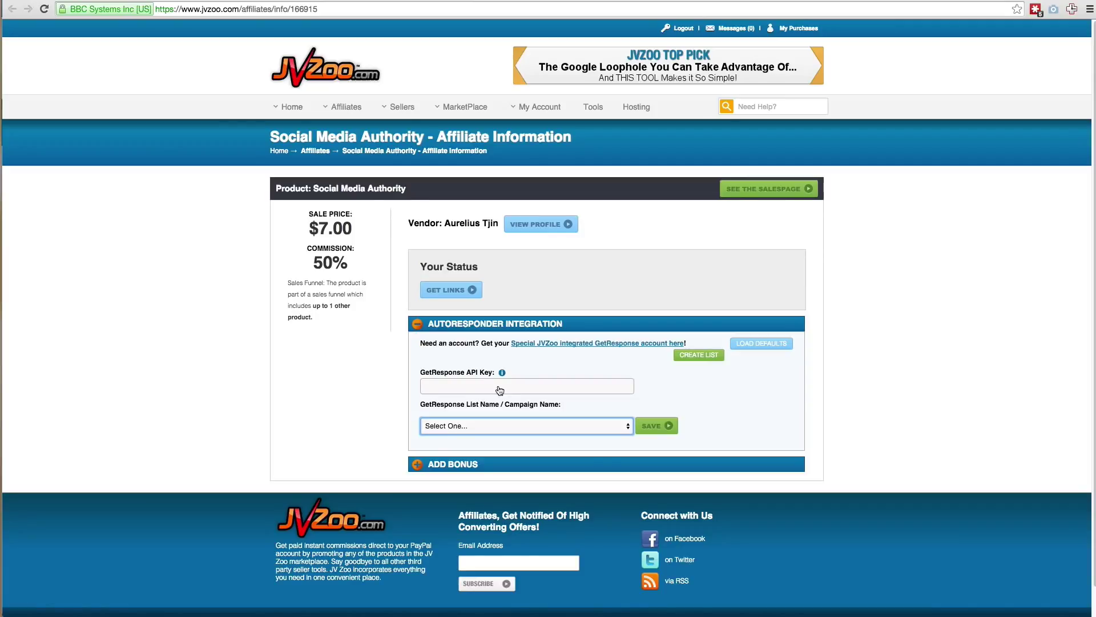
left_click(660, 392)
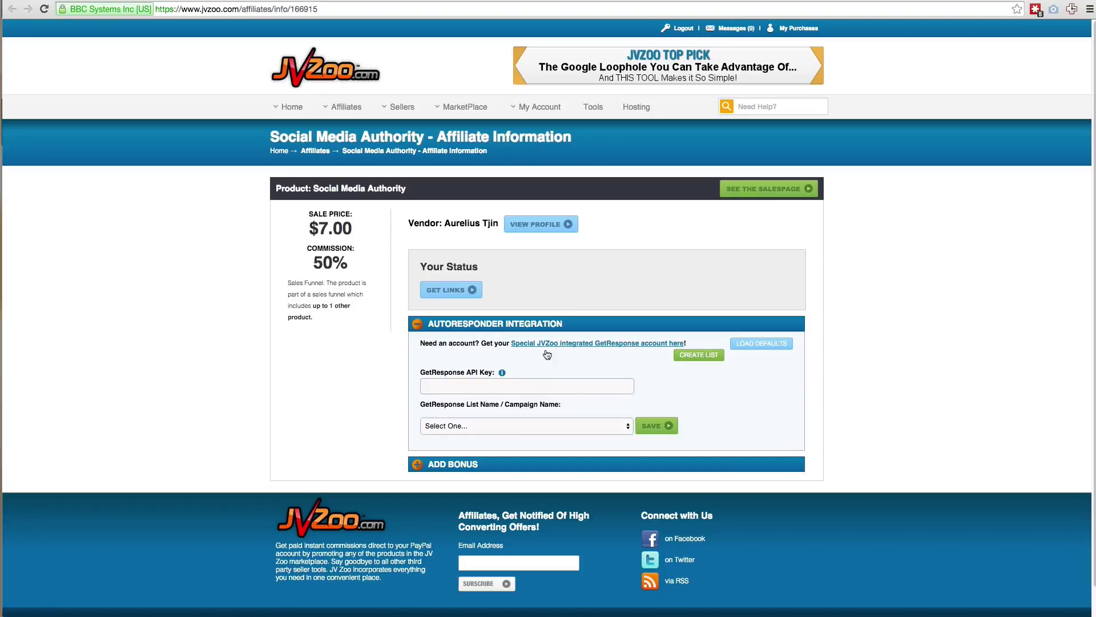
Collapse Autoresponder Integration, expand Add Bonus and examine its Bonus Name, Bonus URL and Upload Bonus File fields
scroll(494, 357, "down", 1)
left_click(482, 292)
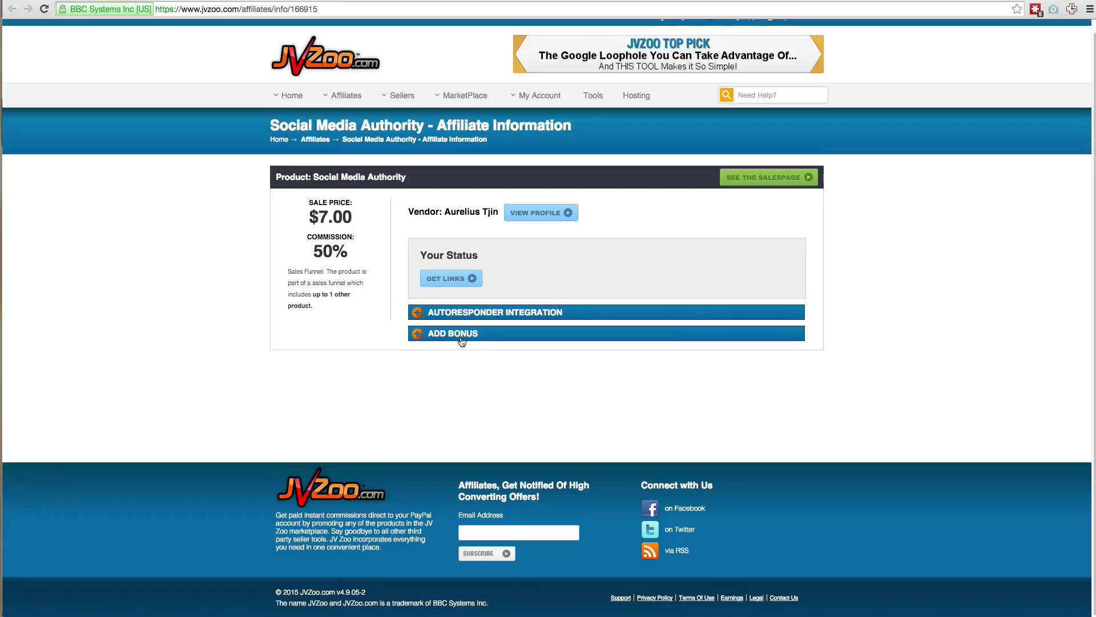
left_click(448, 339)
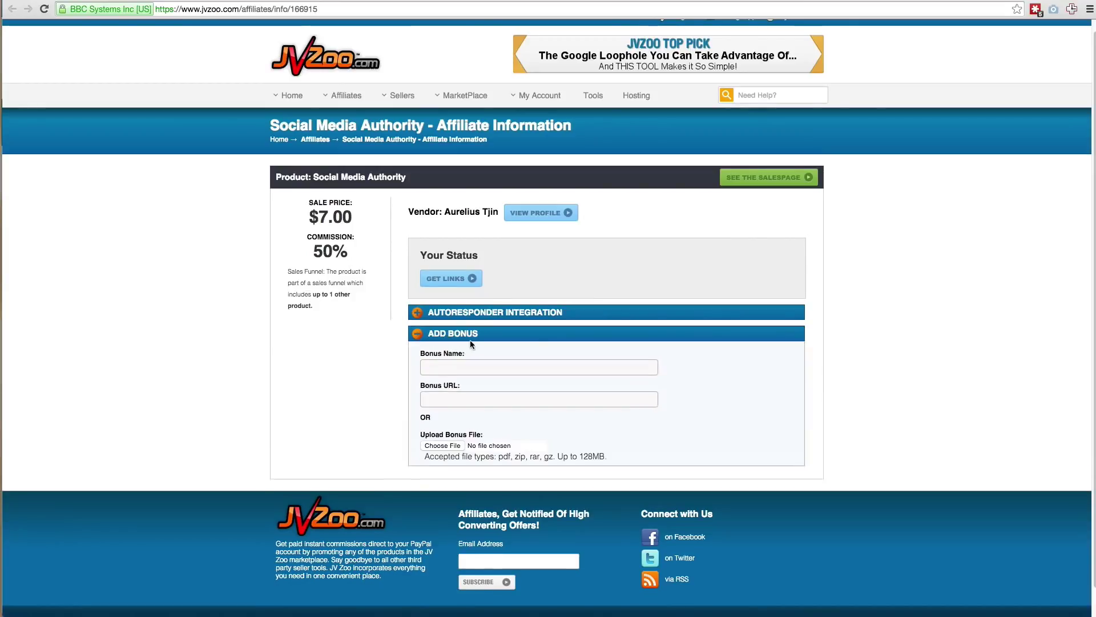
left_click(465, 375)
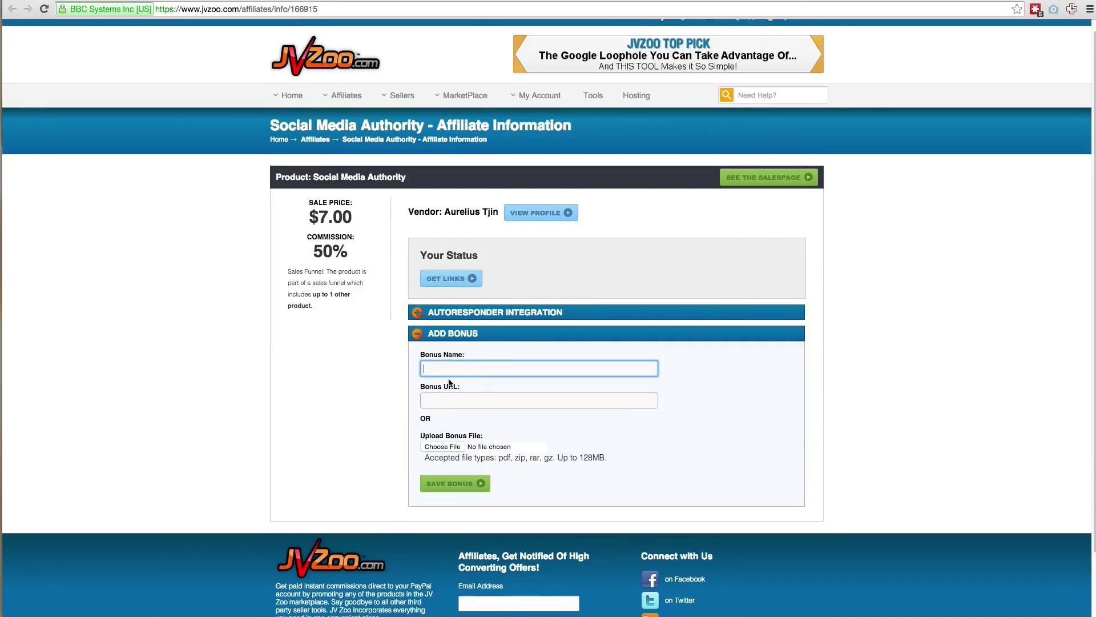
left_click(482, 402)
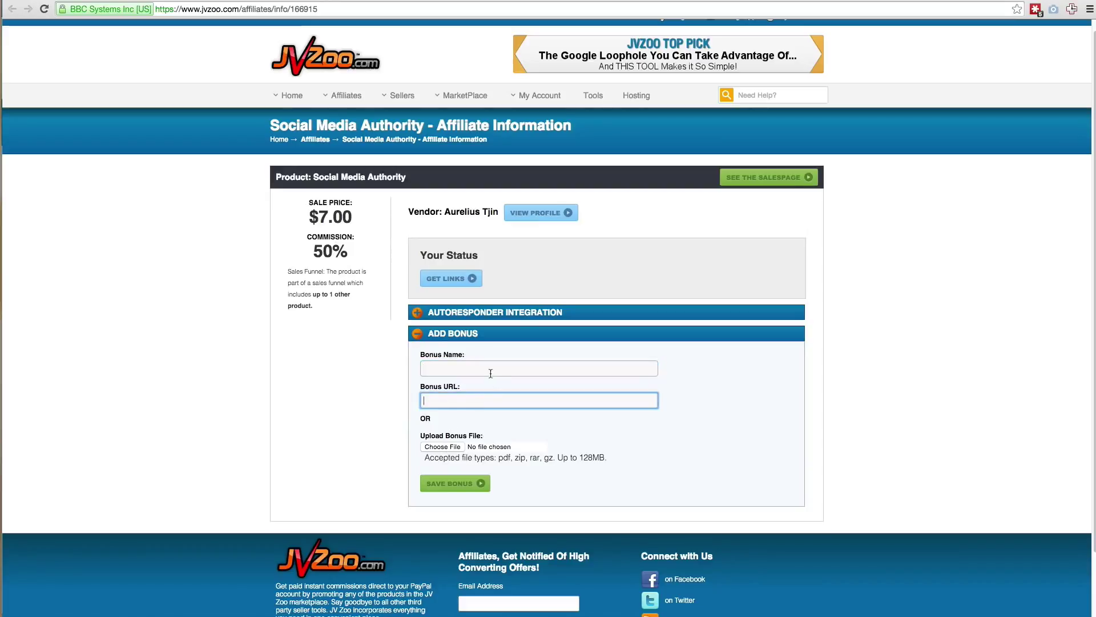
left_click(477, 339)
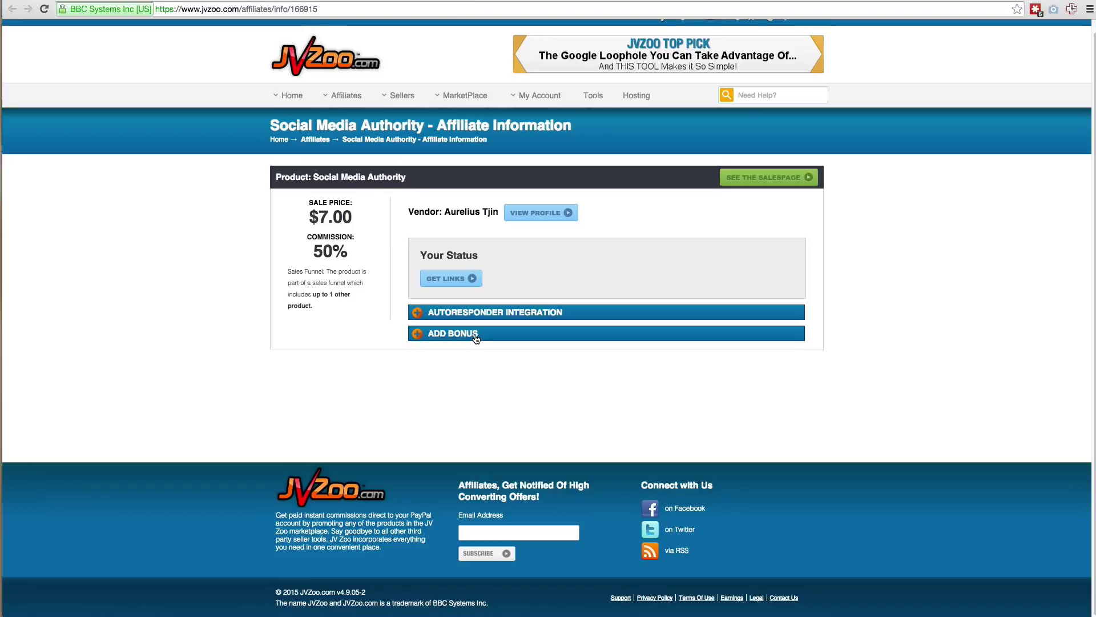
left_click(477, 338)
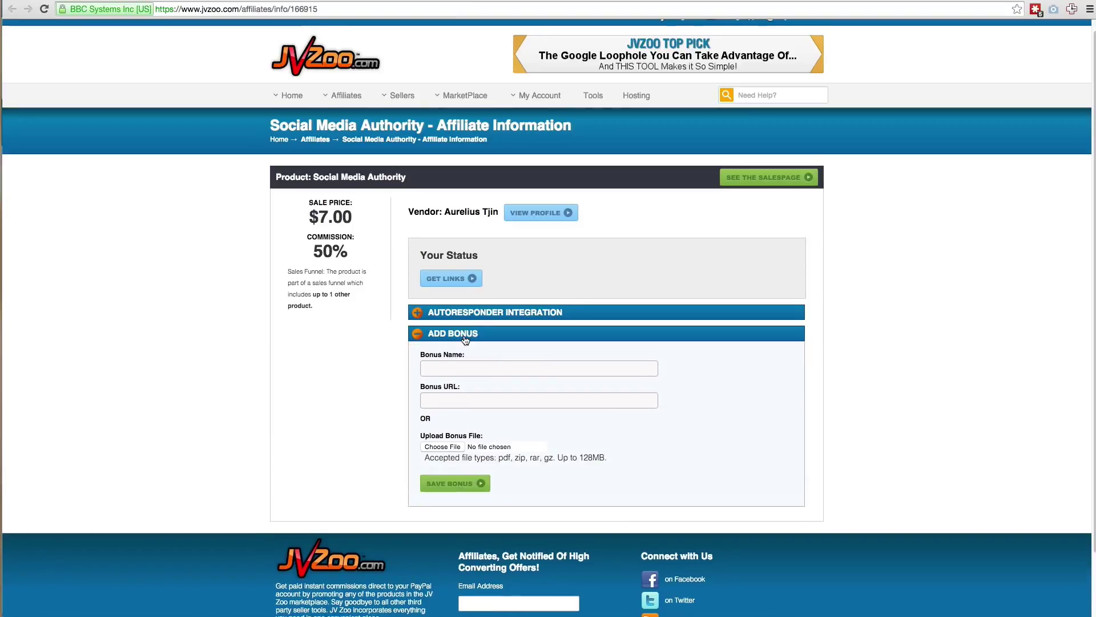
left_click(468, 339)
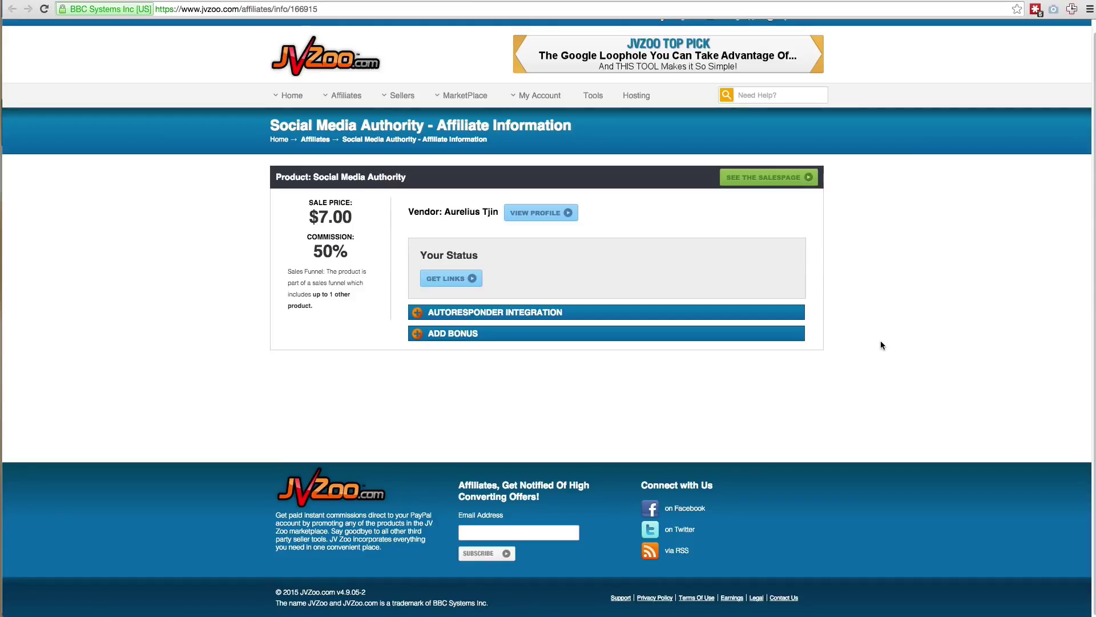
left_click(1001, 0)
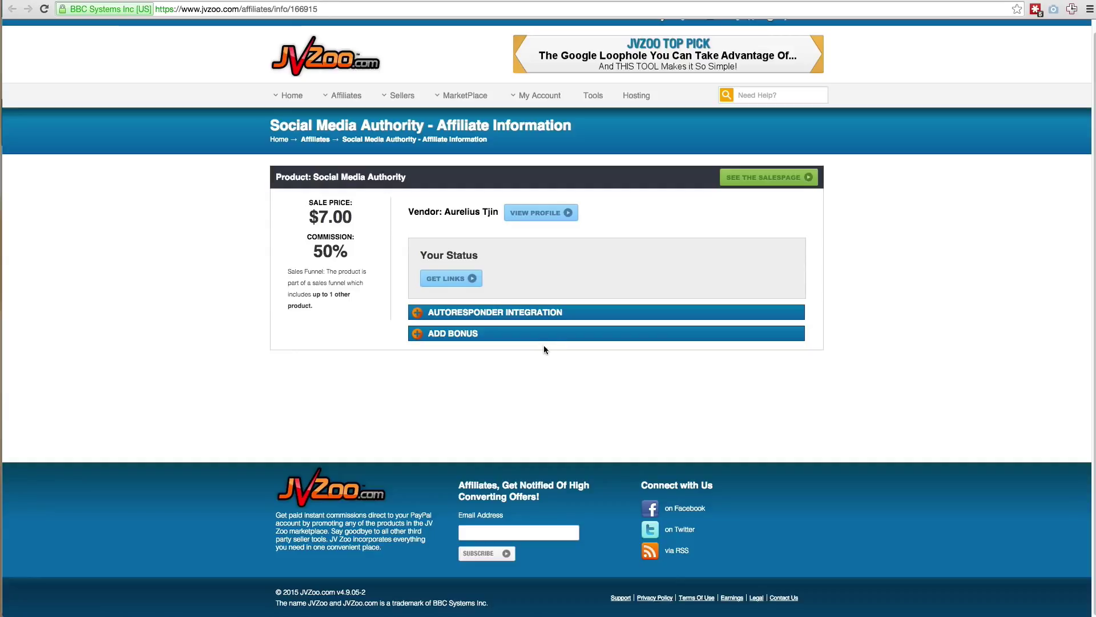
left_click(454, 334)
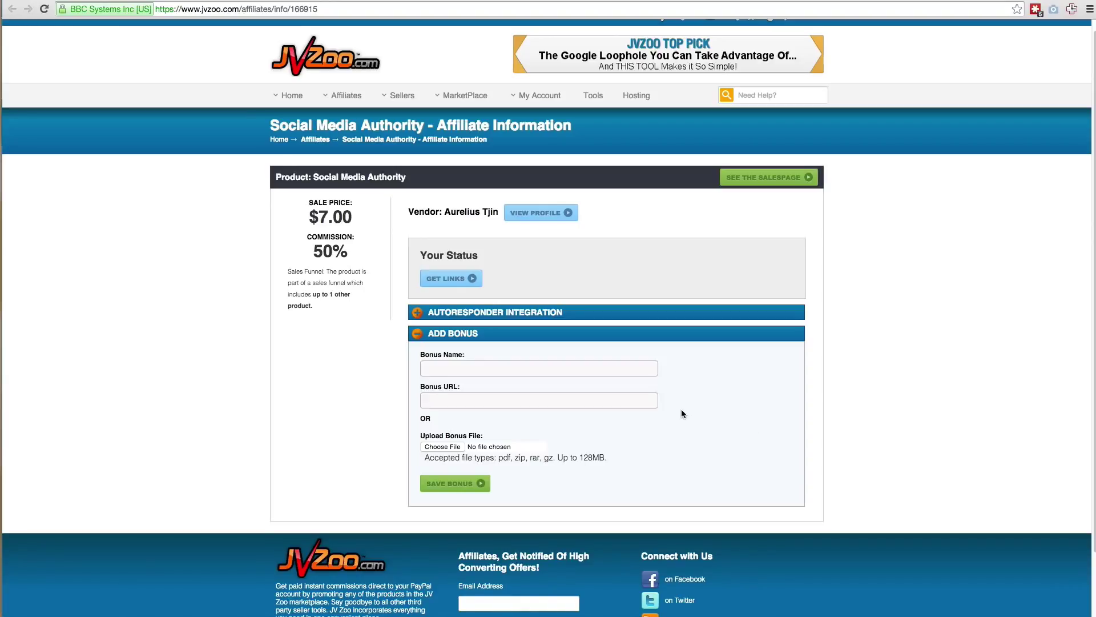
left_click(463, 336)
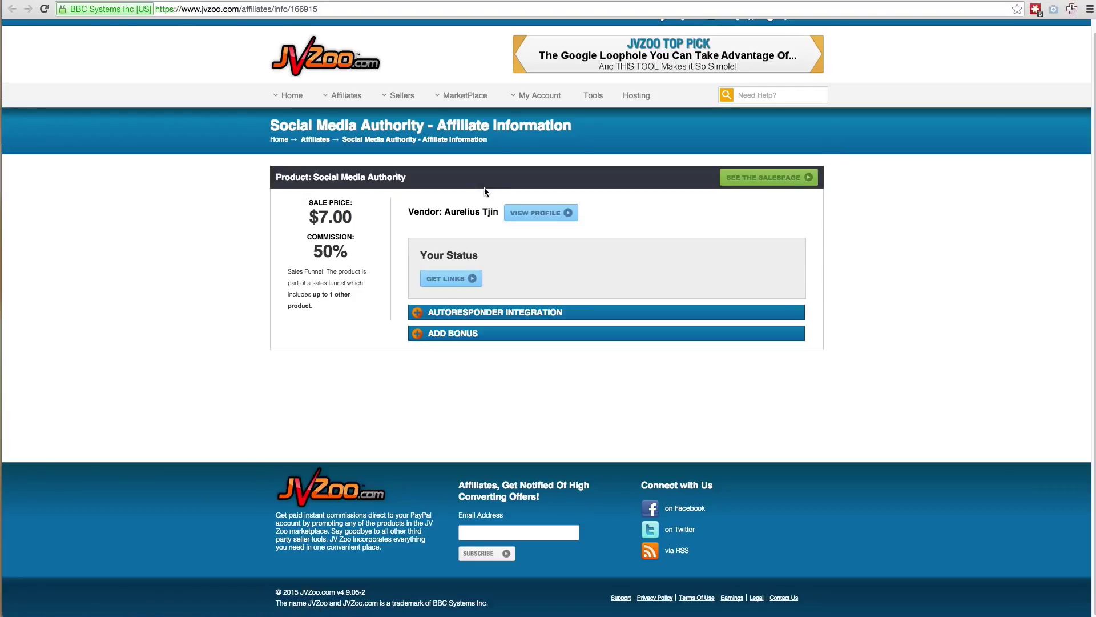
Read the sellers' Split Tests page and review the seller options under Payouts, Affiliate Options, Reports and Other
mouse_move(400, 96)
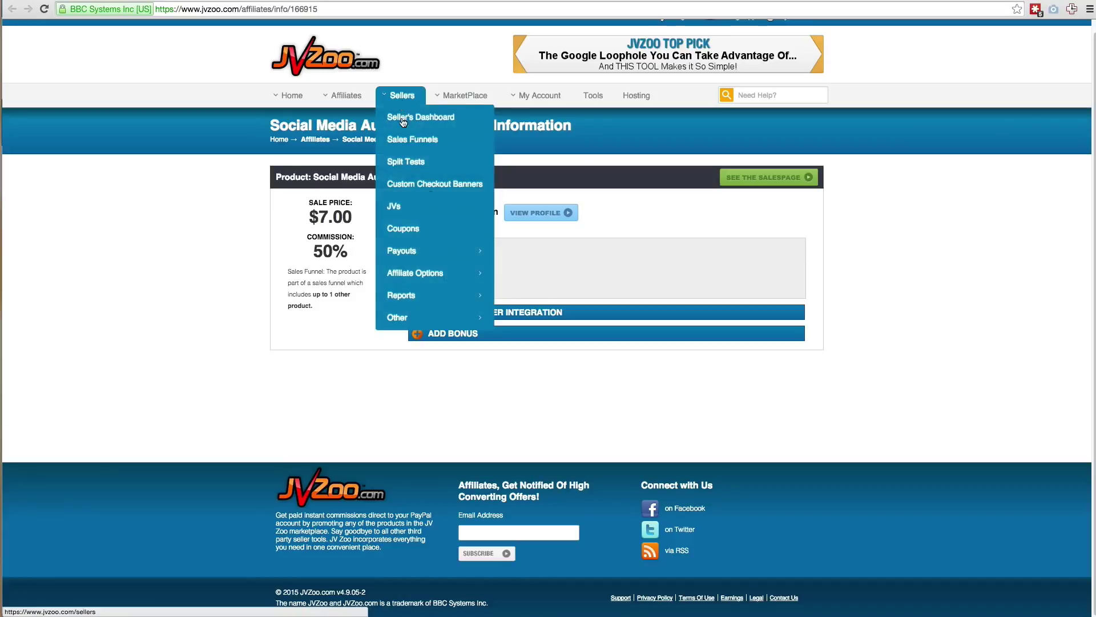
left_click(419, 163)
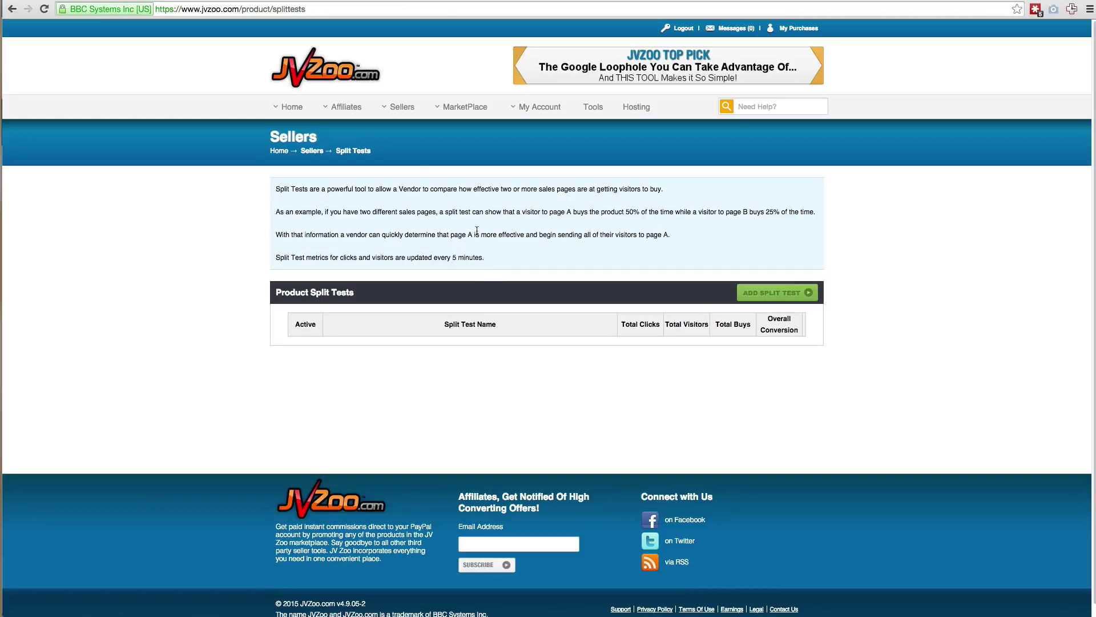
mouse_move(401, 114)
mouse_move(406, 108)
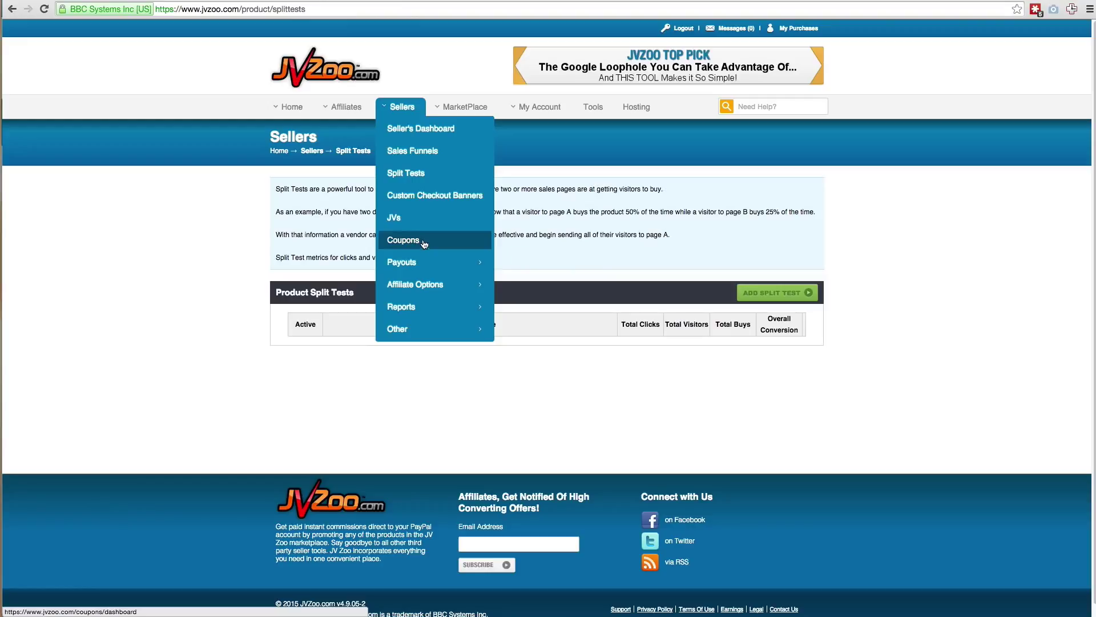
mouse_move(423, 266)
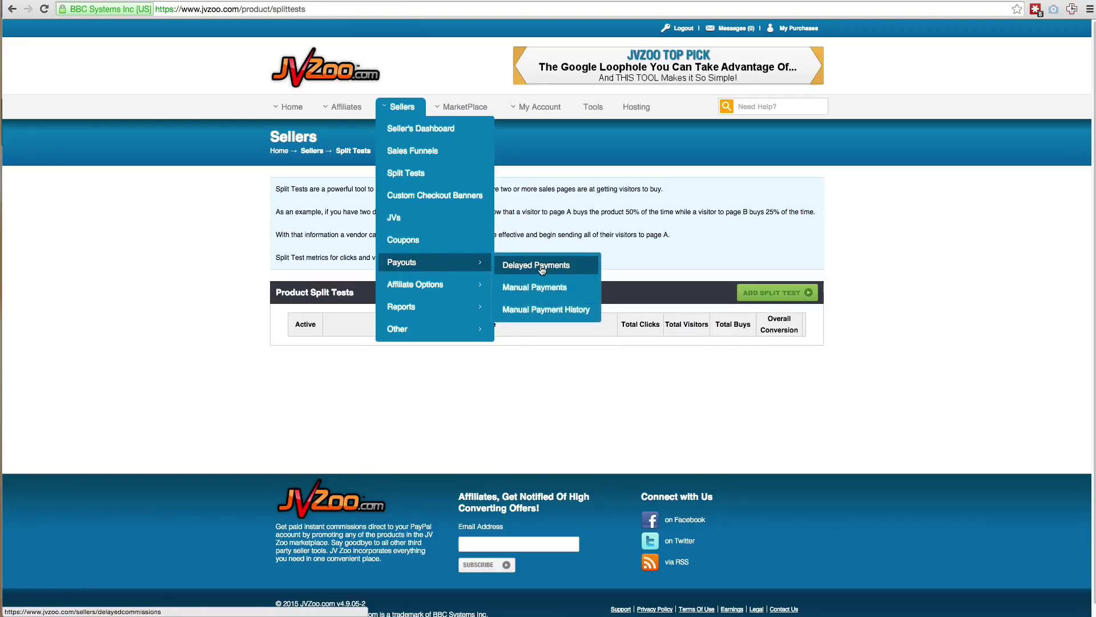
mouse_move(437, 291)
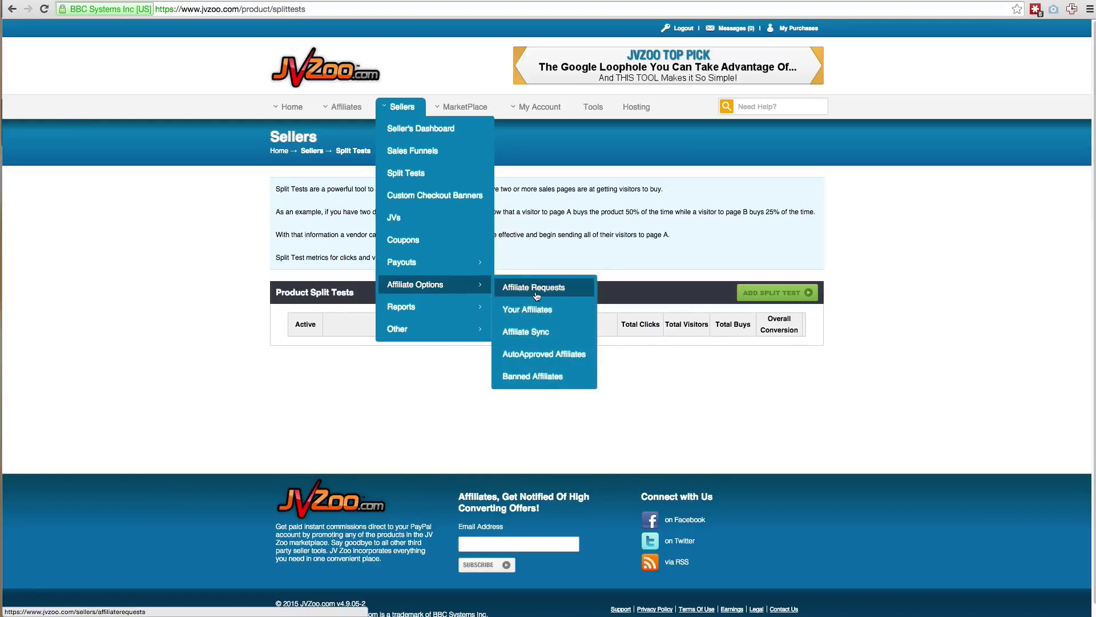
mouse_move(468, 273)
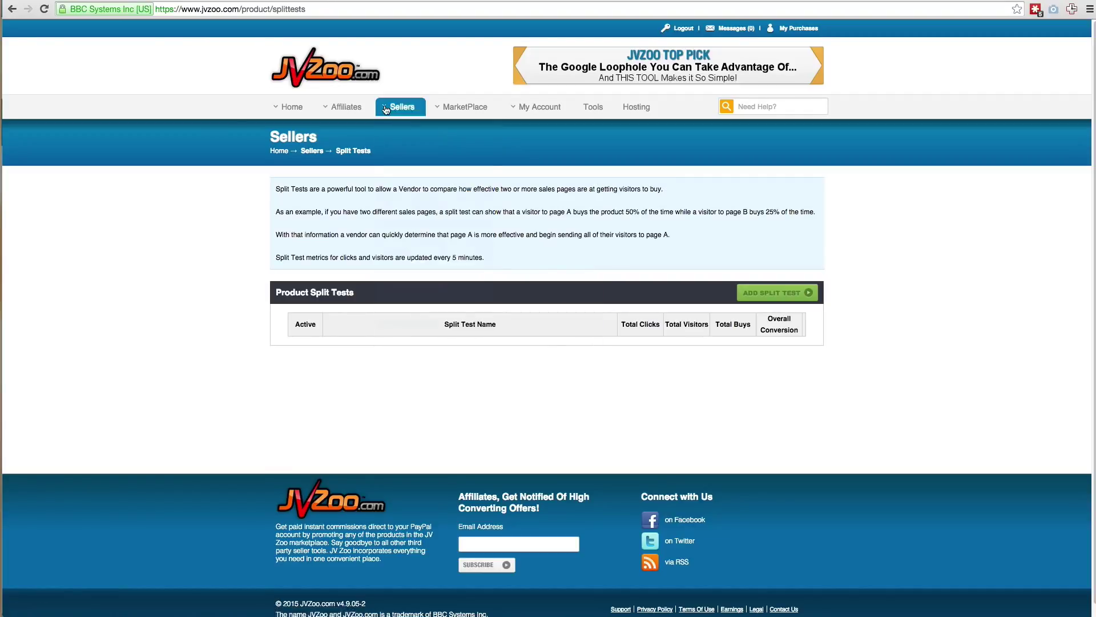
mouse_move(432, 311)
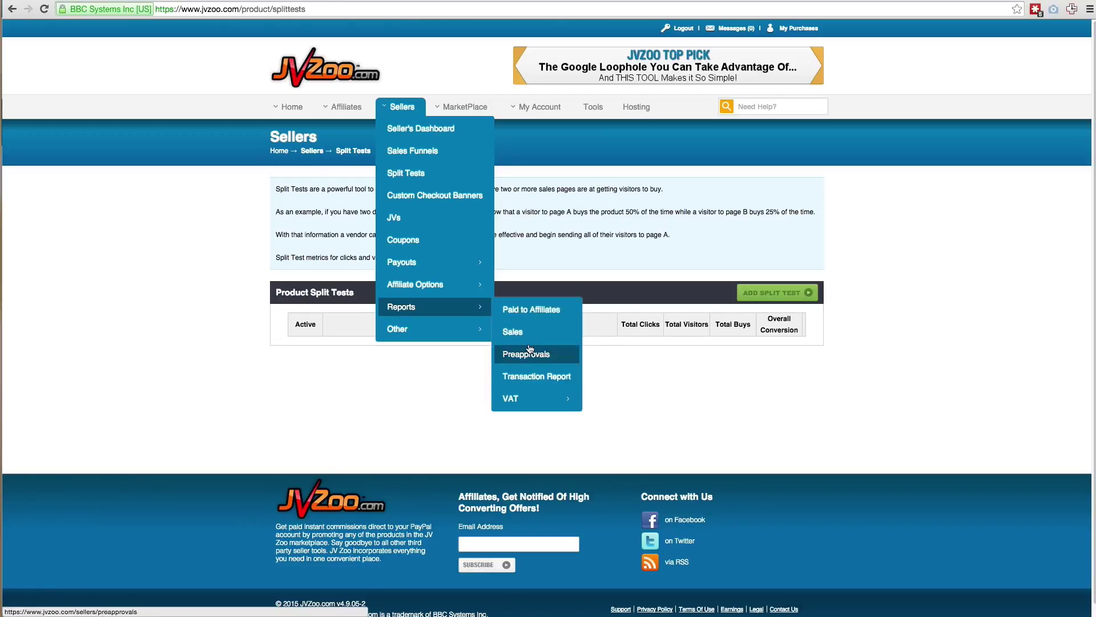
mouse_move(484, 336)
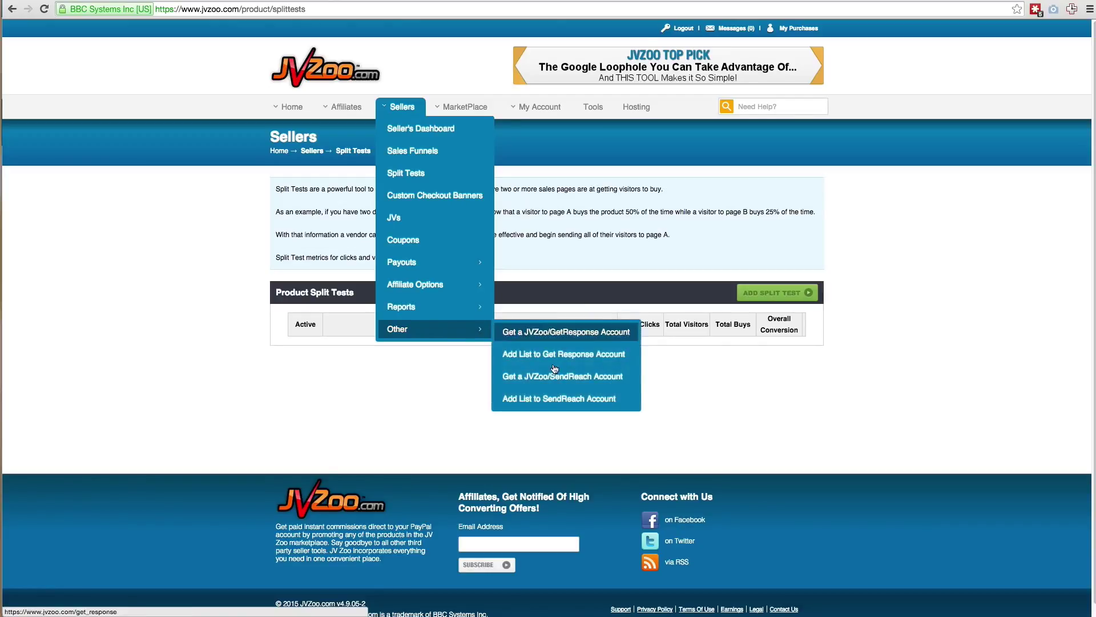
Open the account's Customer Filtering page and examine its redirect URL, peer network, personal email, country and global blacklist sections
mouse_move(537, 114)
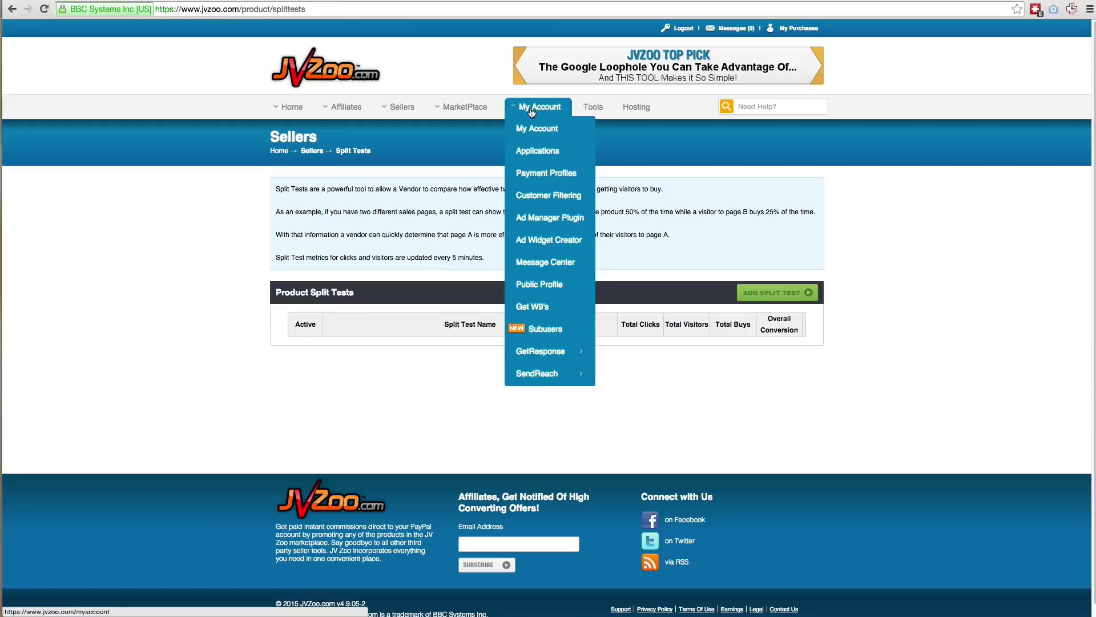
left_click(545, 196)
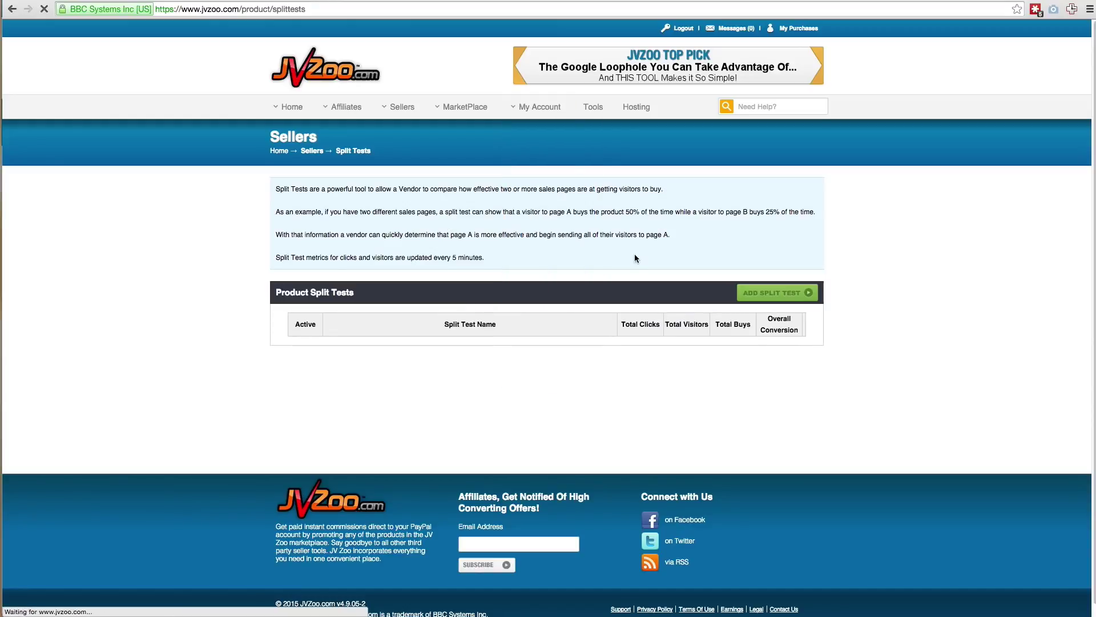
scroll(551, 334, "down", 1)
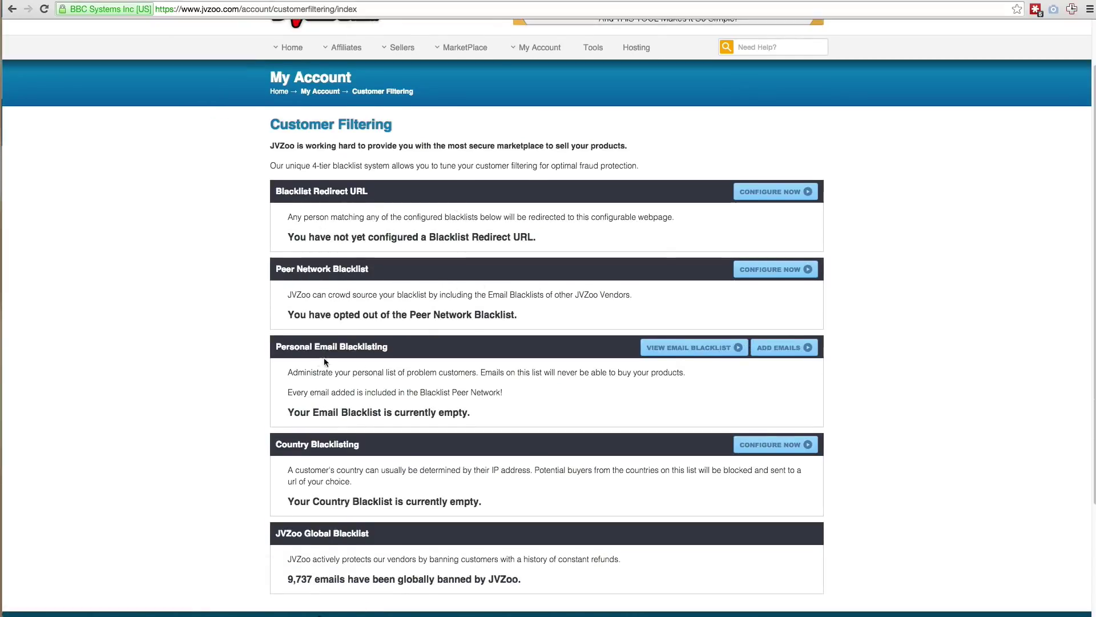
scroll(482, 358, "down", 1)
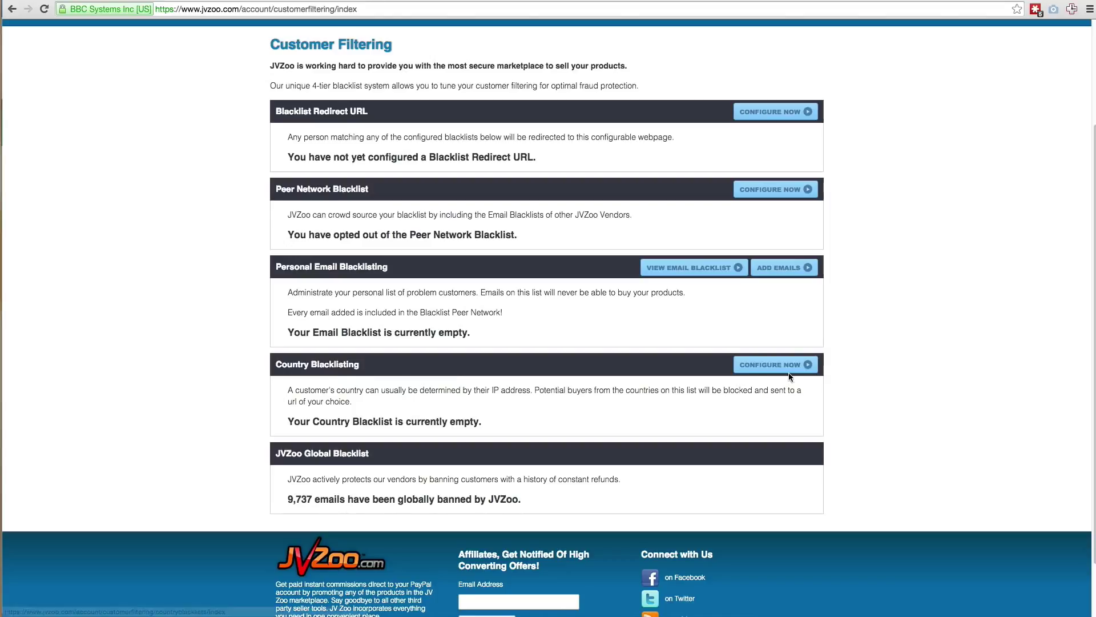
left_click(778, 269)
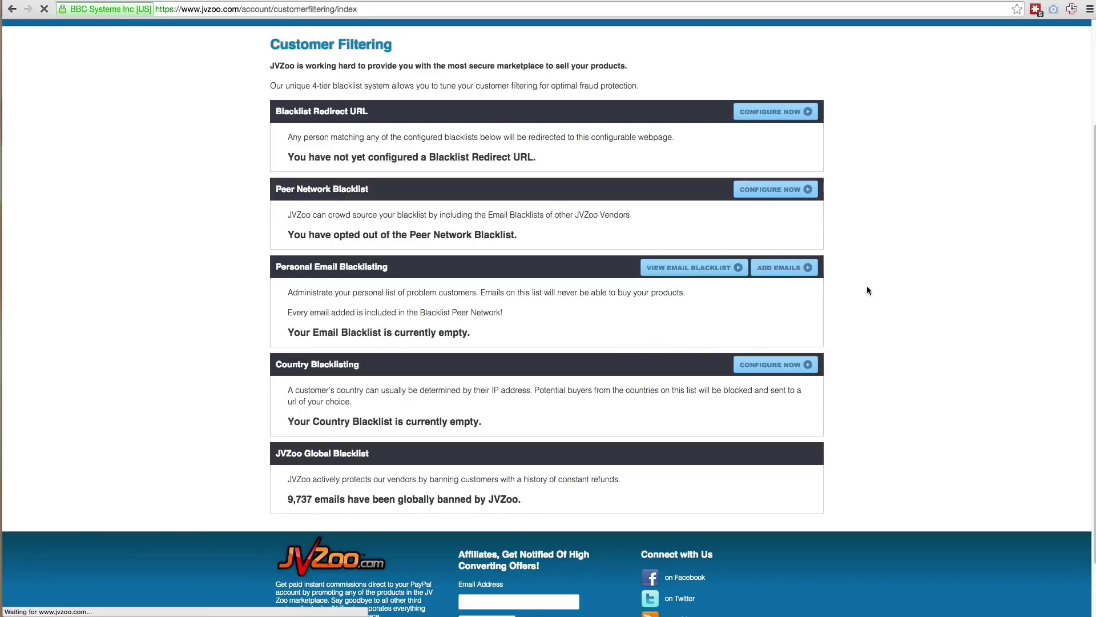
scroll(863, 317, "up", 3)
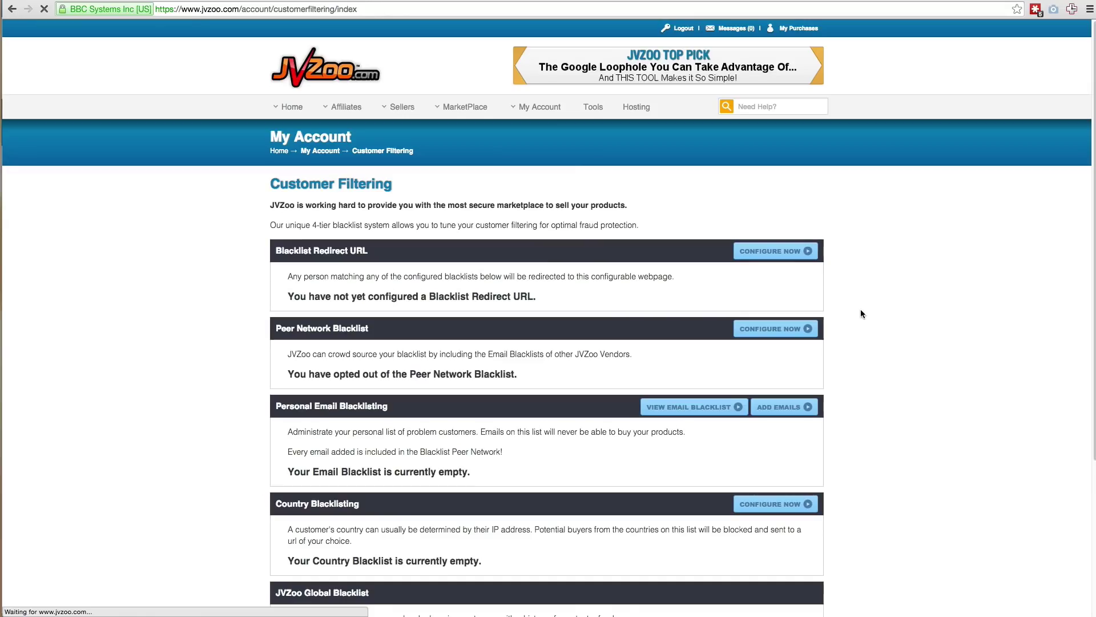
left_click(543, 196)
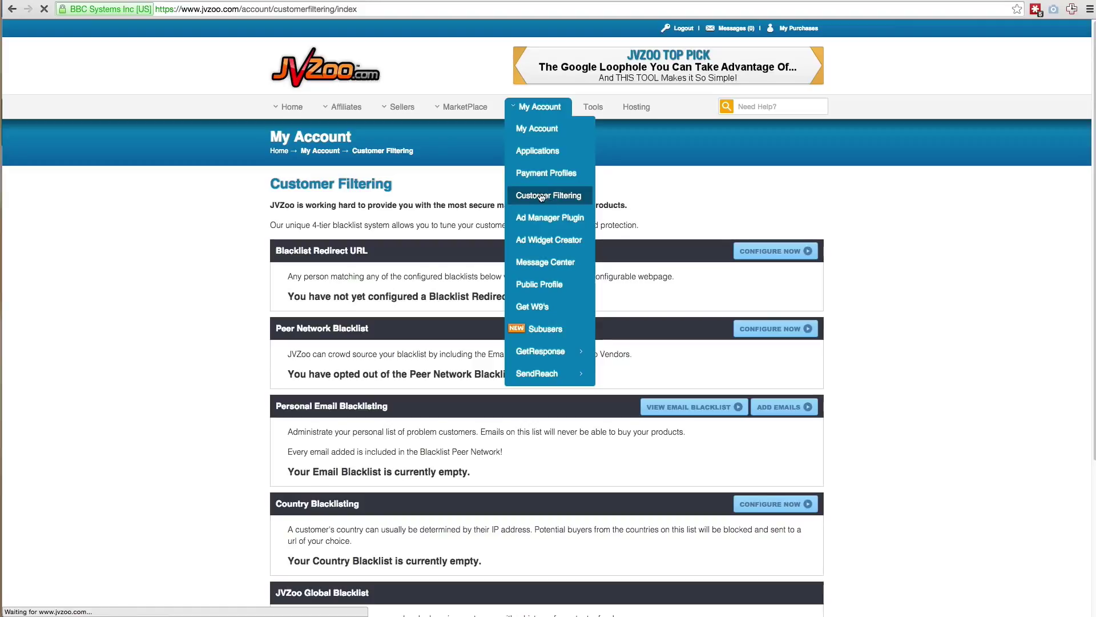
Open the account's Subusers List and examine the login email field for adding a new subuser
mouse_move(538, 107)
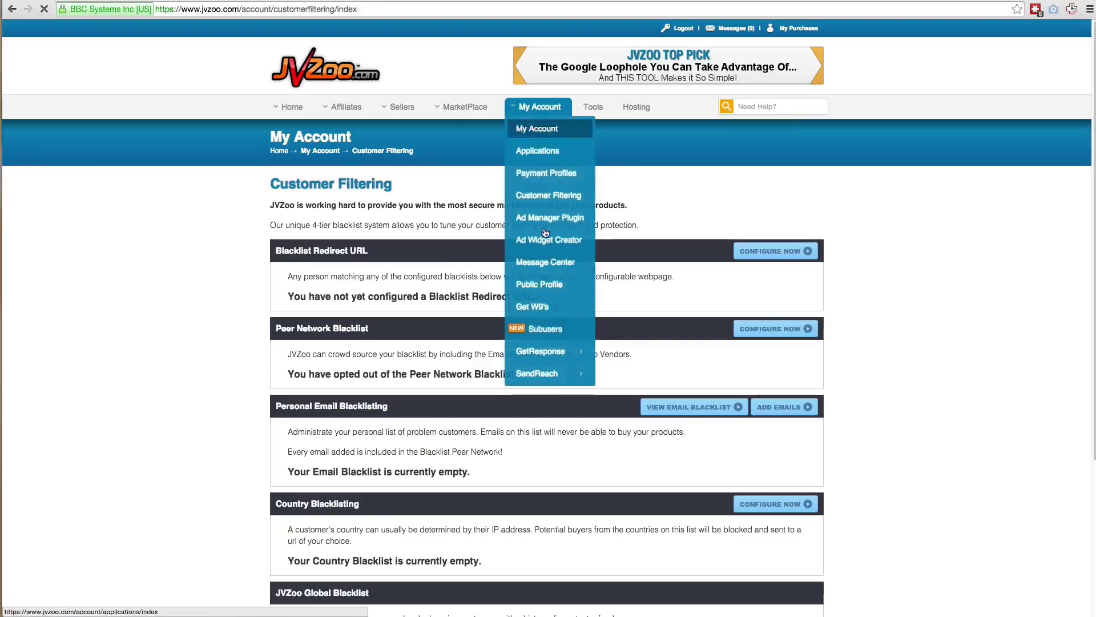
left_click(555, 331)
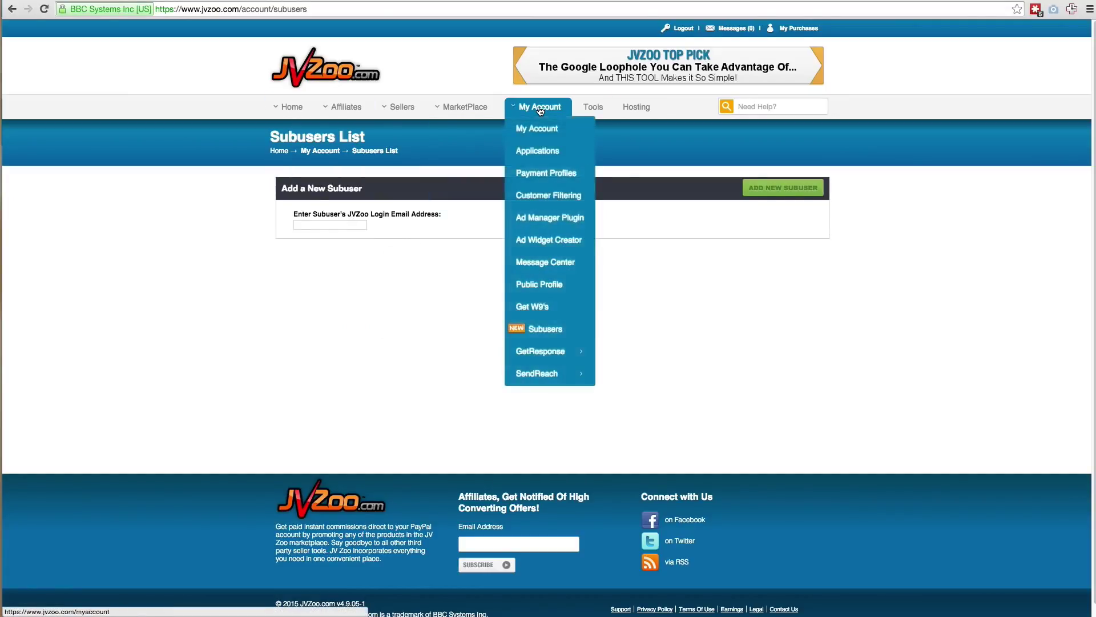
mouse_move(539, 107)
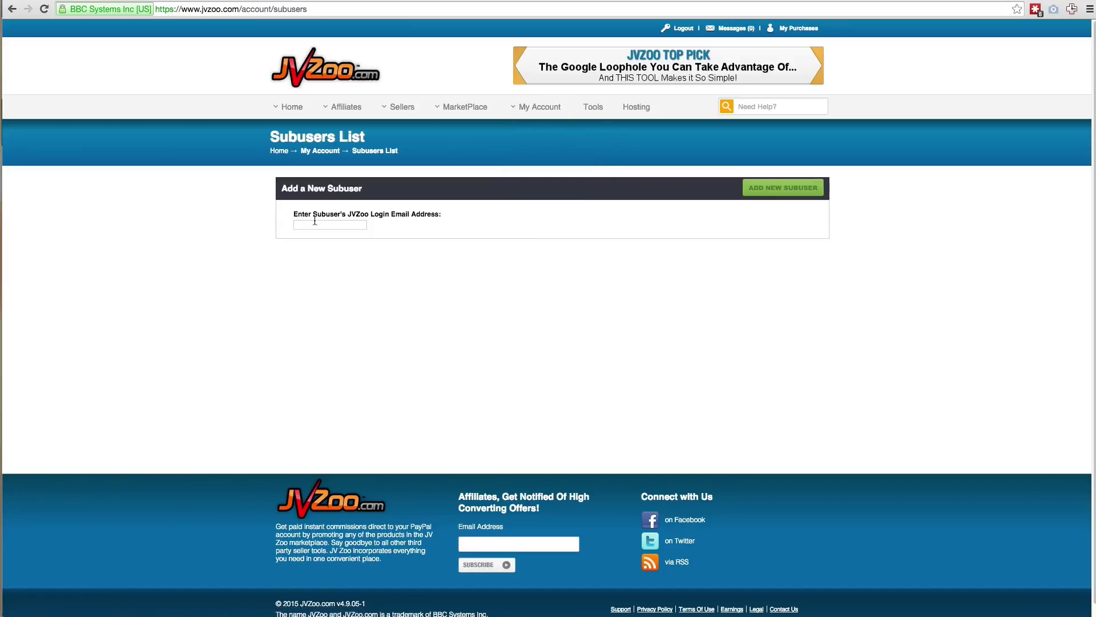
left_click(334, 224)
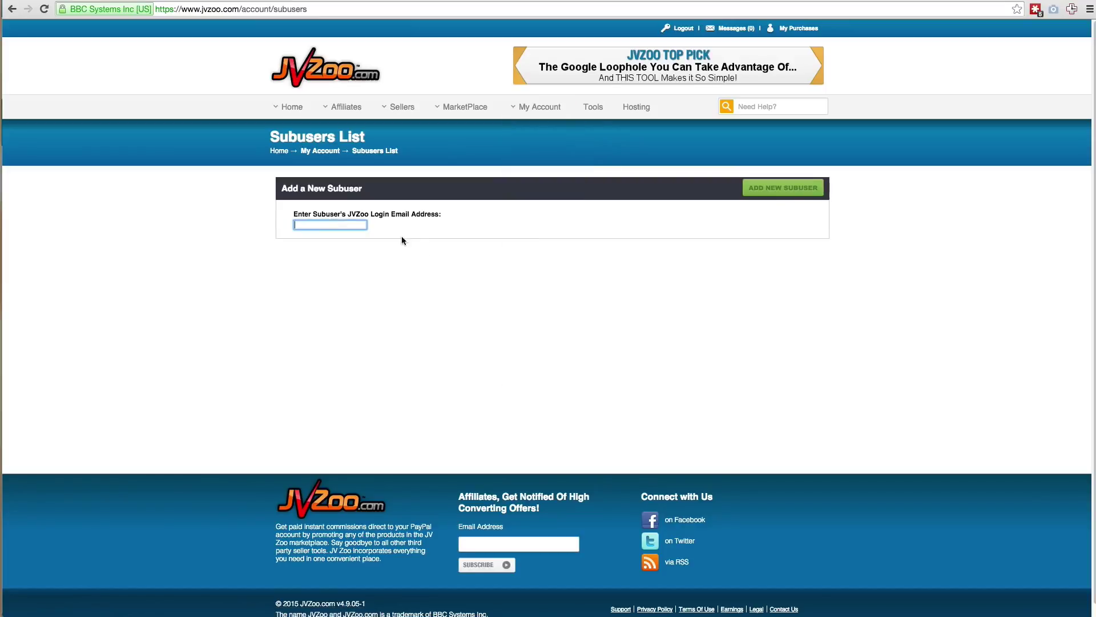
left_click(342, 225)
left_click(579, 312)
mouse_move(399, 109)
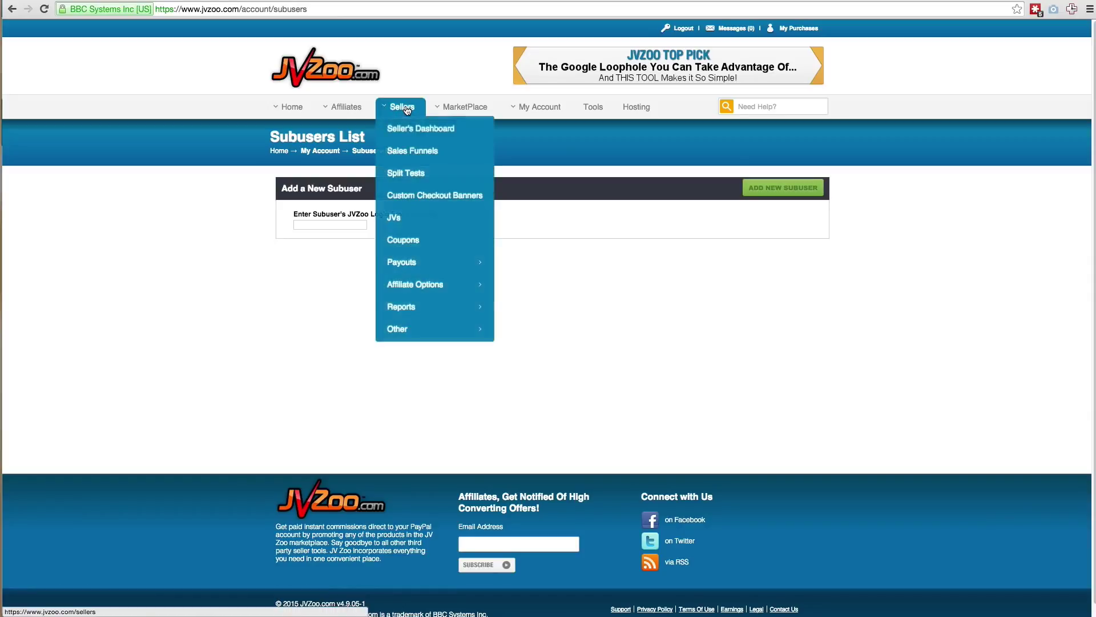
mouse_move(446, 316)
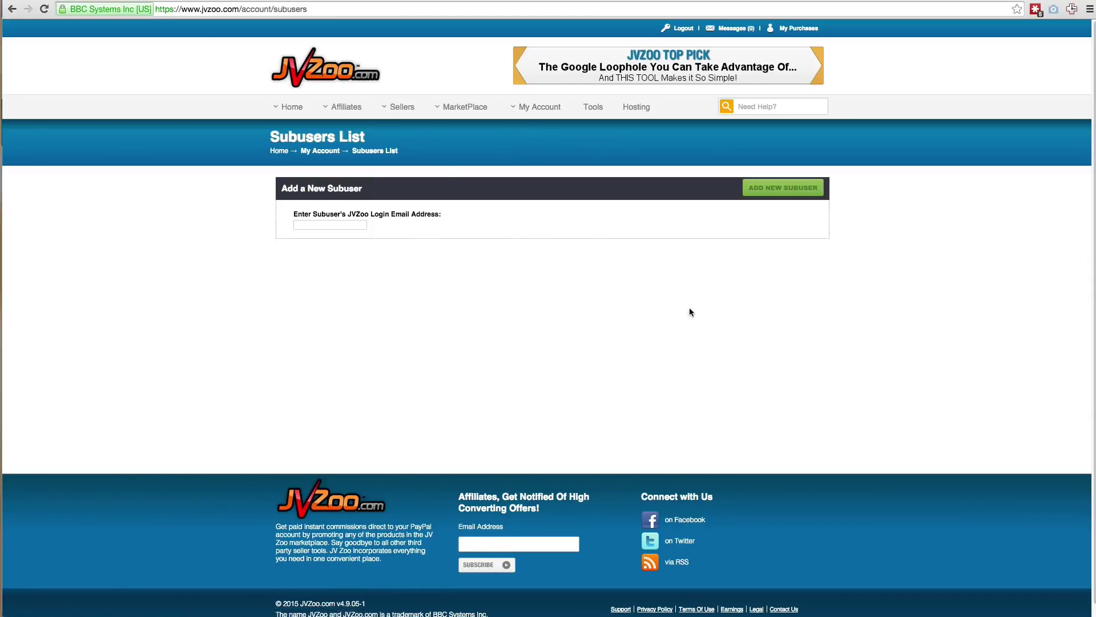
mouse_move(542, 118)
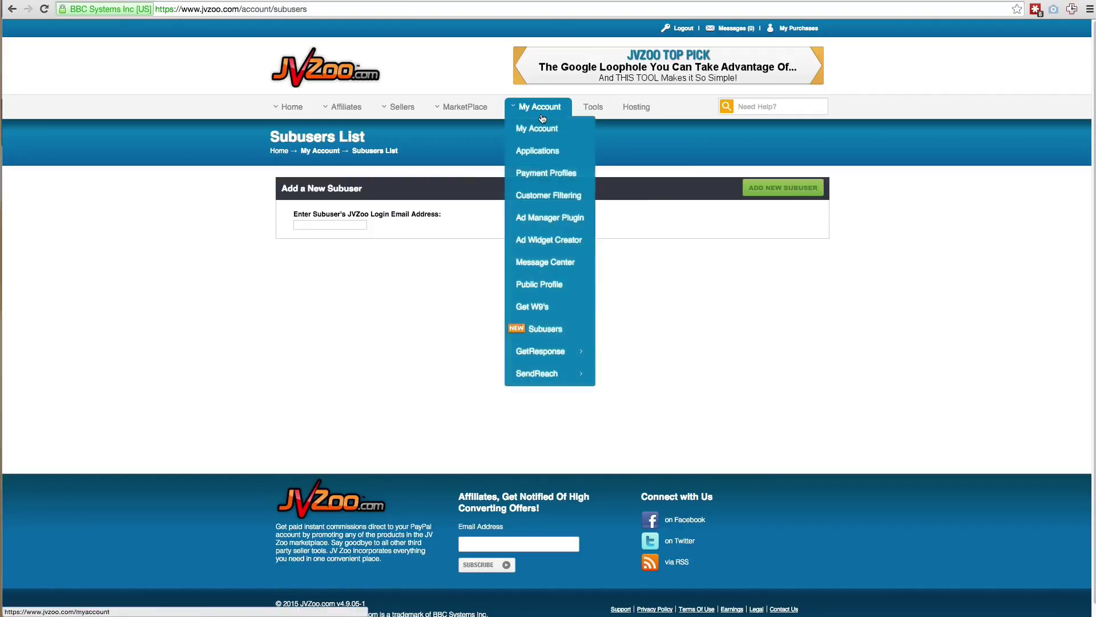